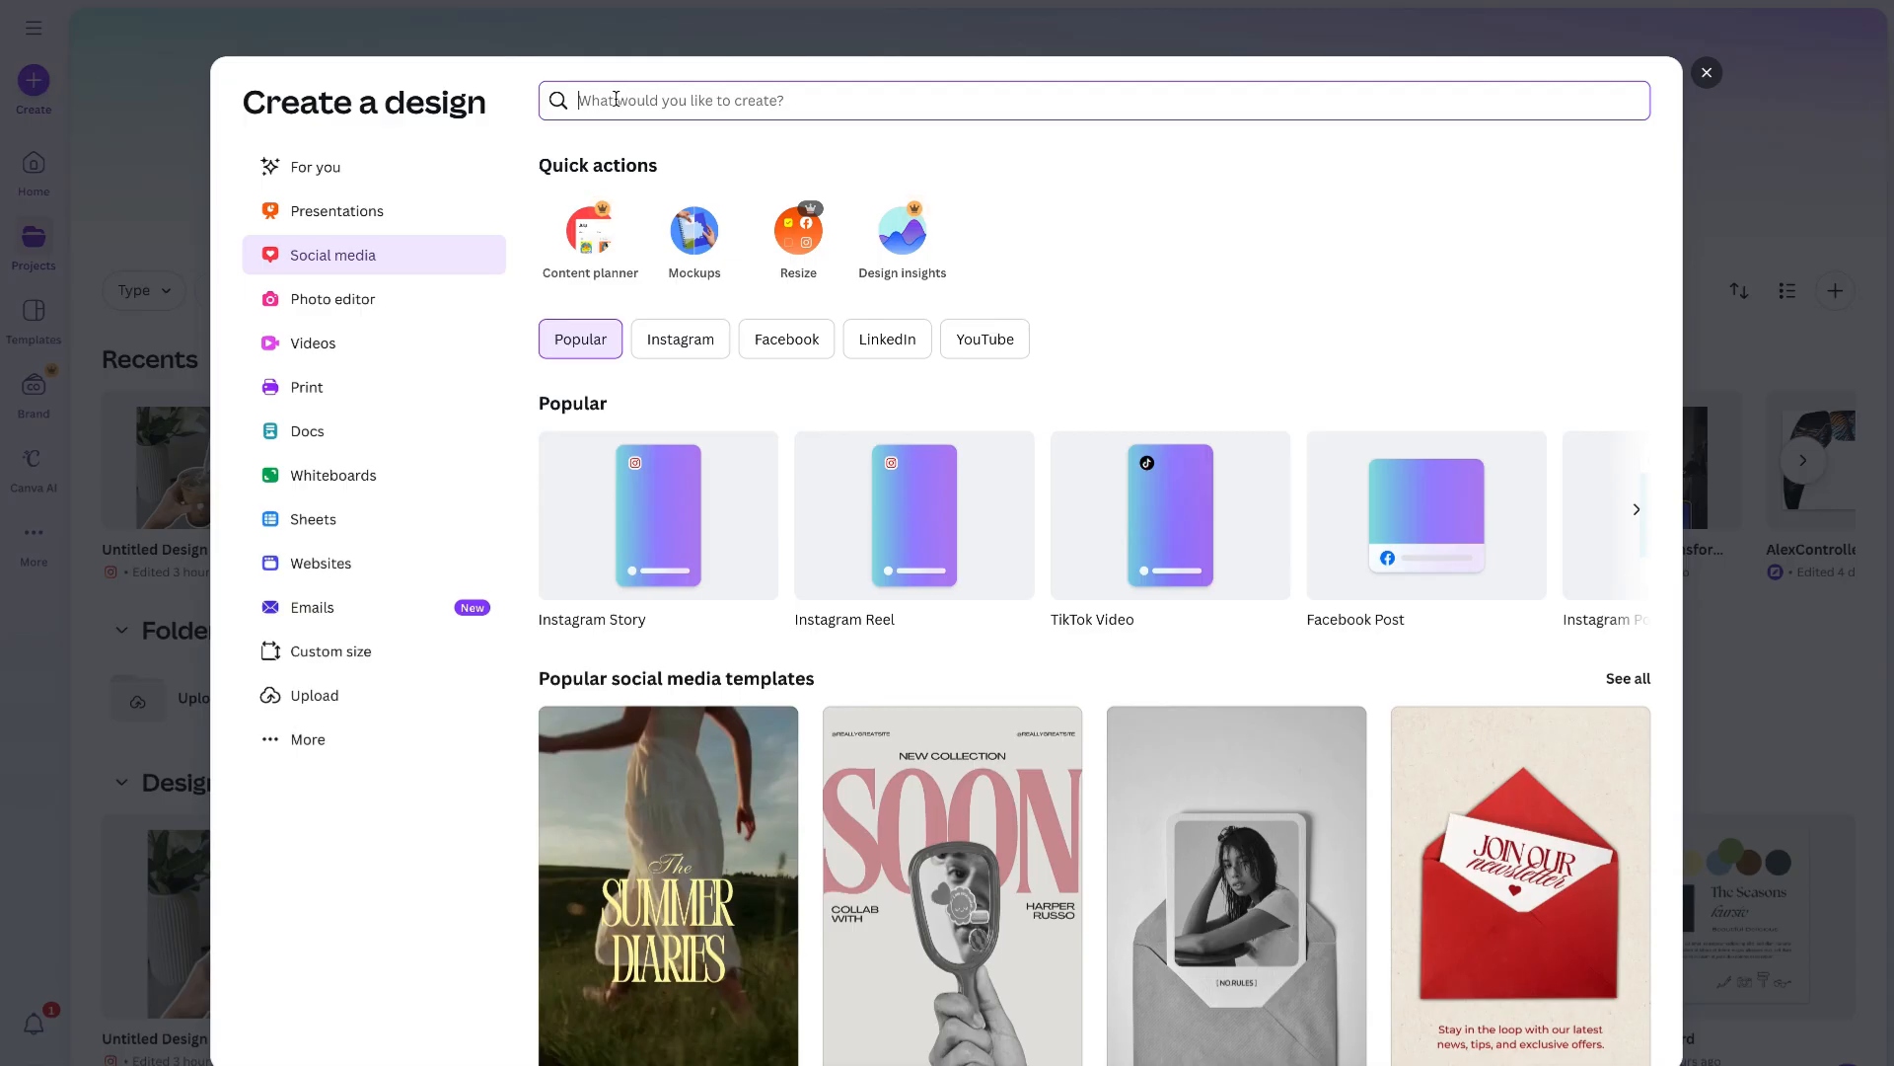
# - Create a new YouTube Thumbnail design by searching the design types for youtube
pyautogui.write('youtube')
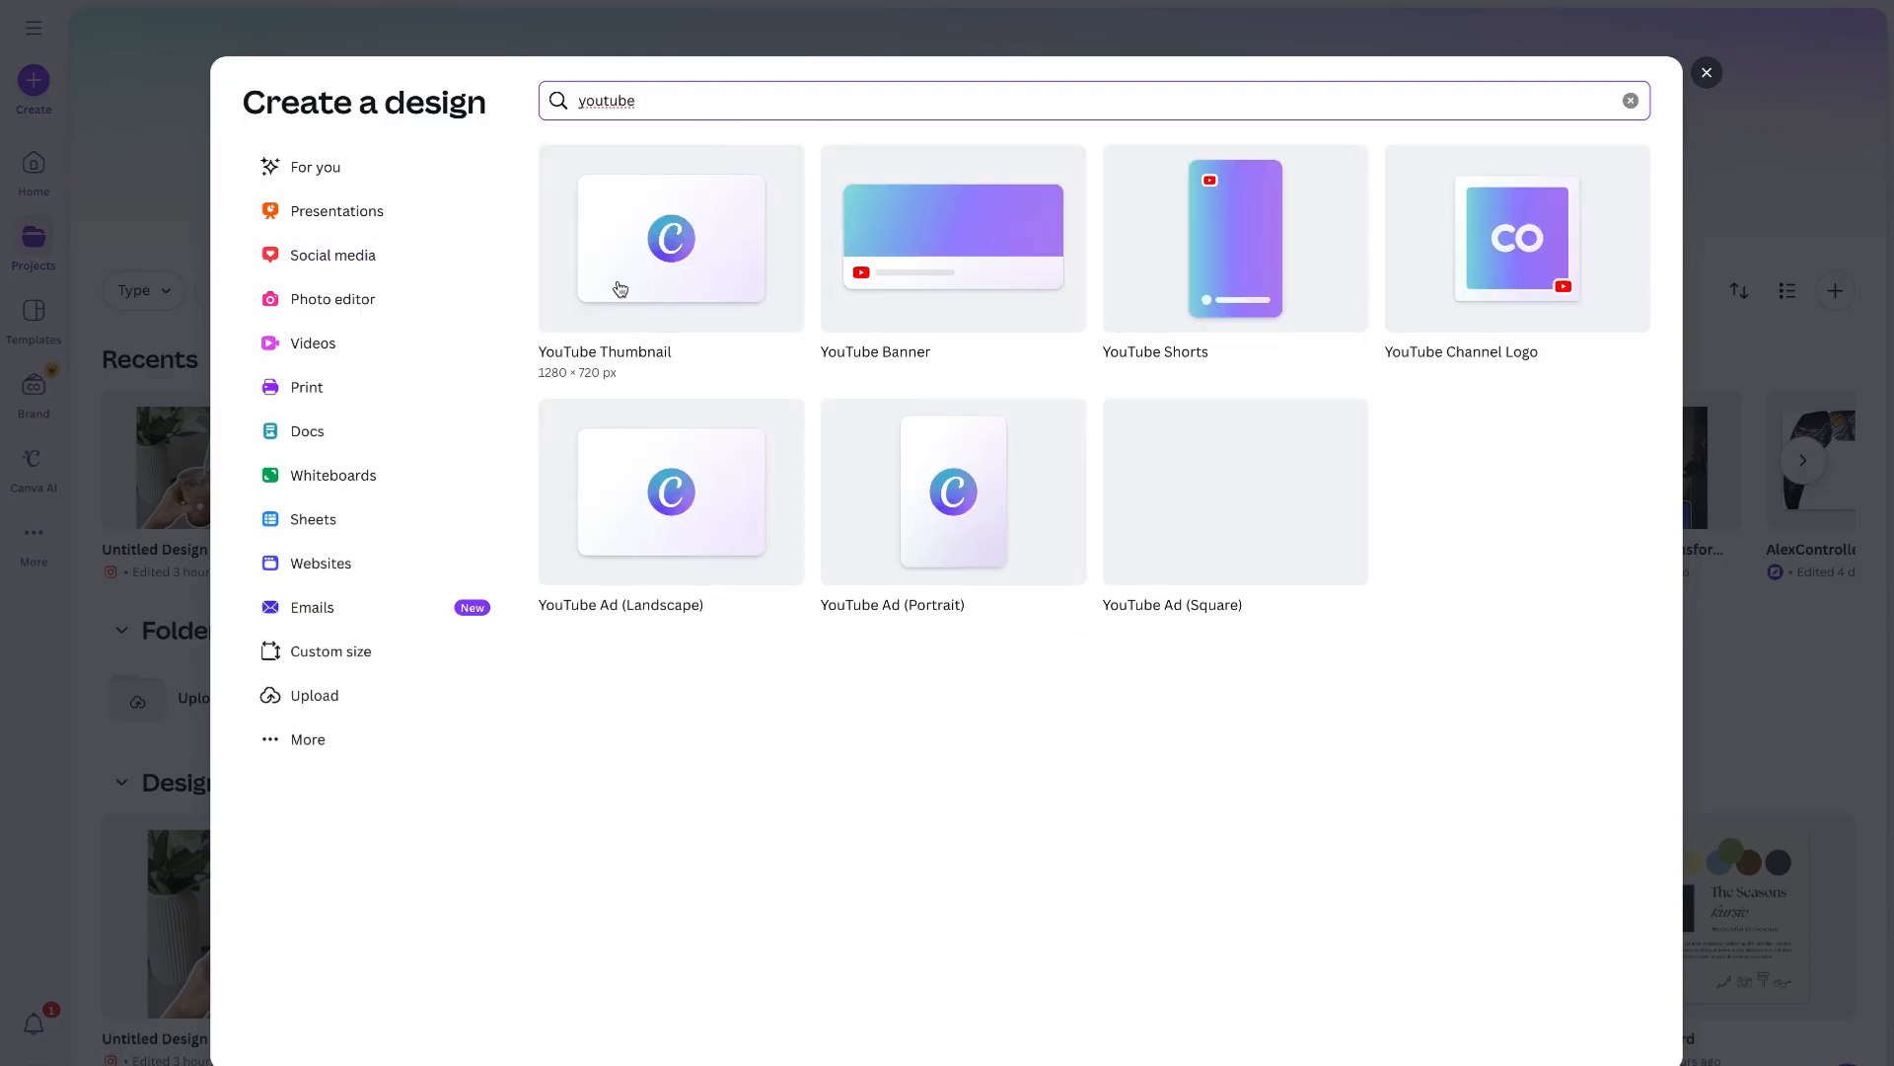
pyautogui.click(705, 191)
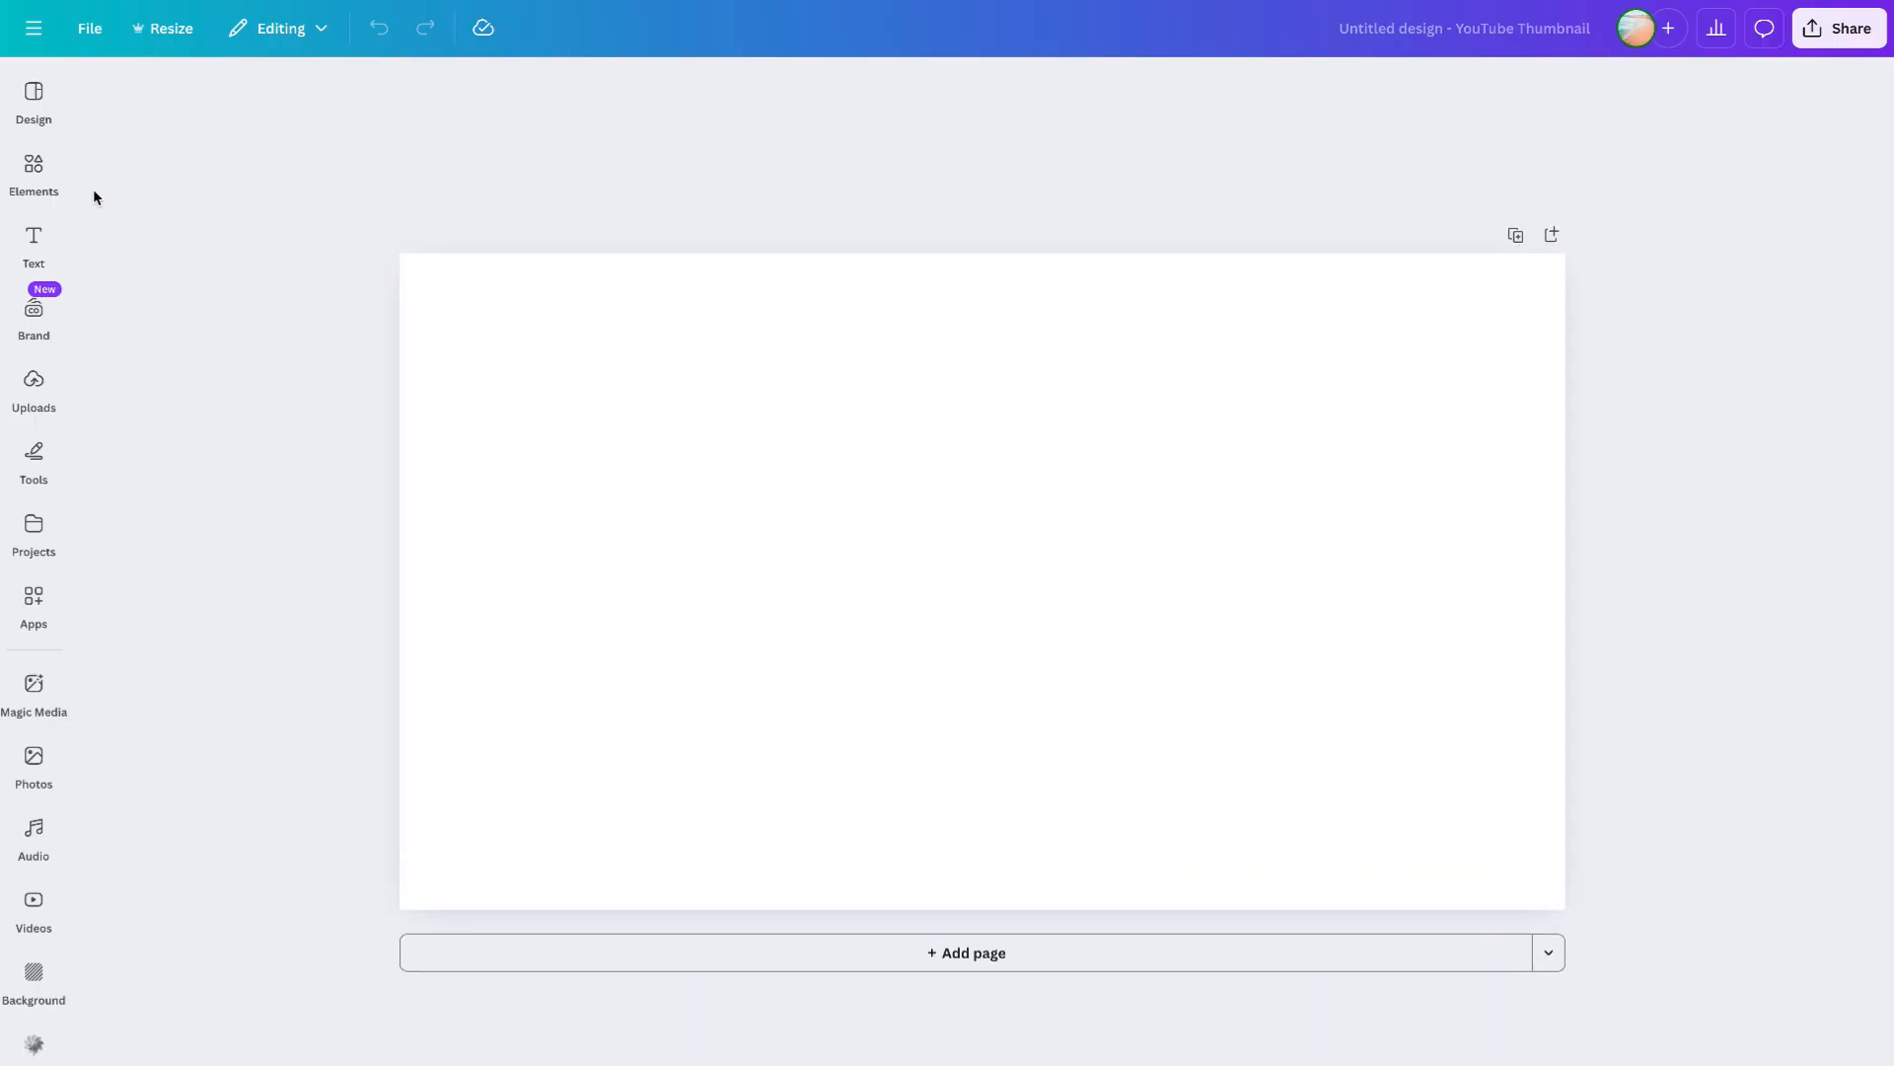
# - Add a basic rectangular frame from the Frames elements to the canvas
pyautogui.click(38, 173)
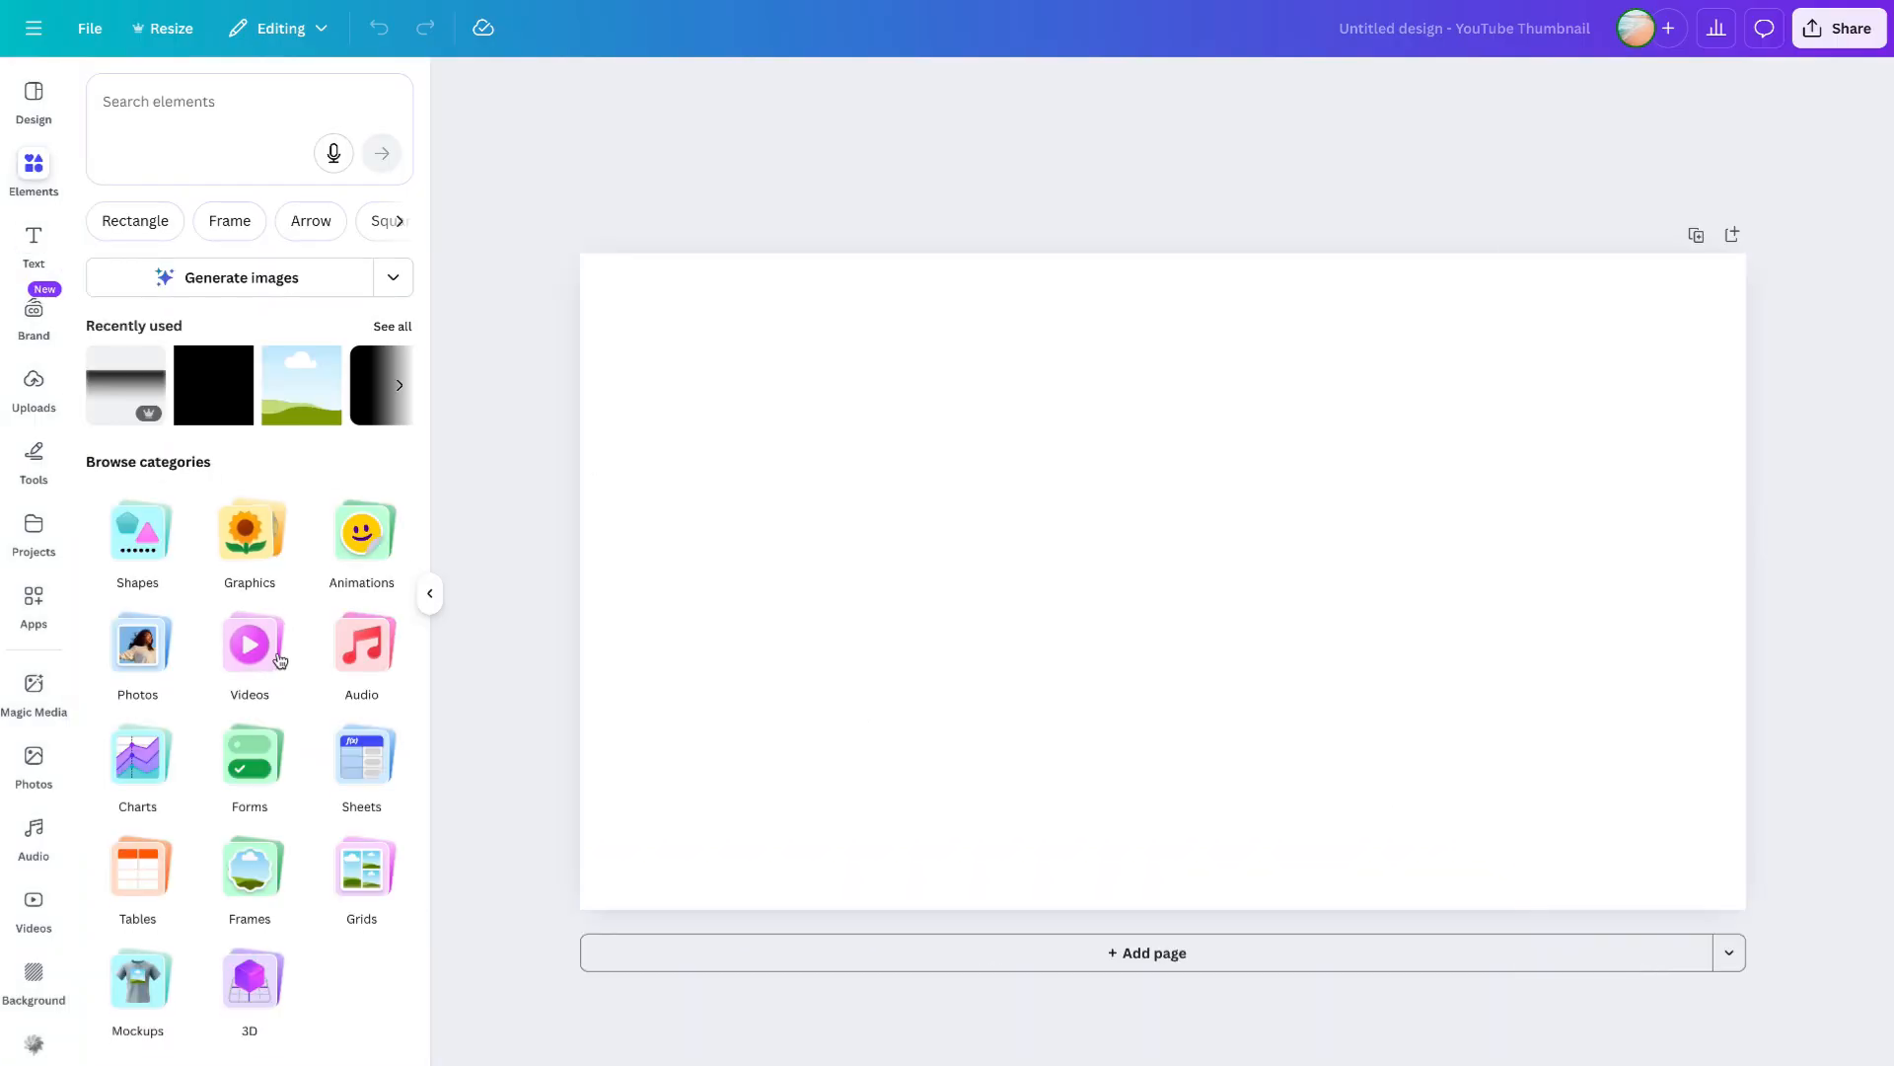
pyautogui.click(252, 874)
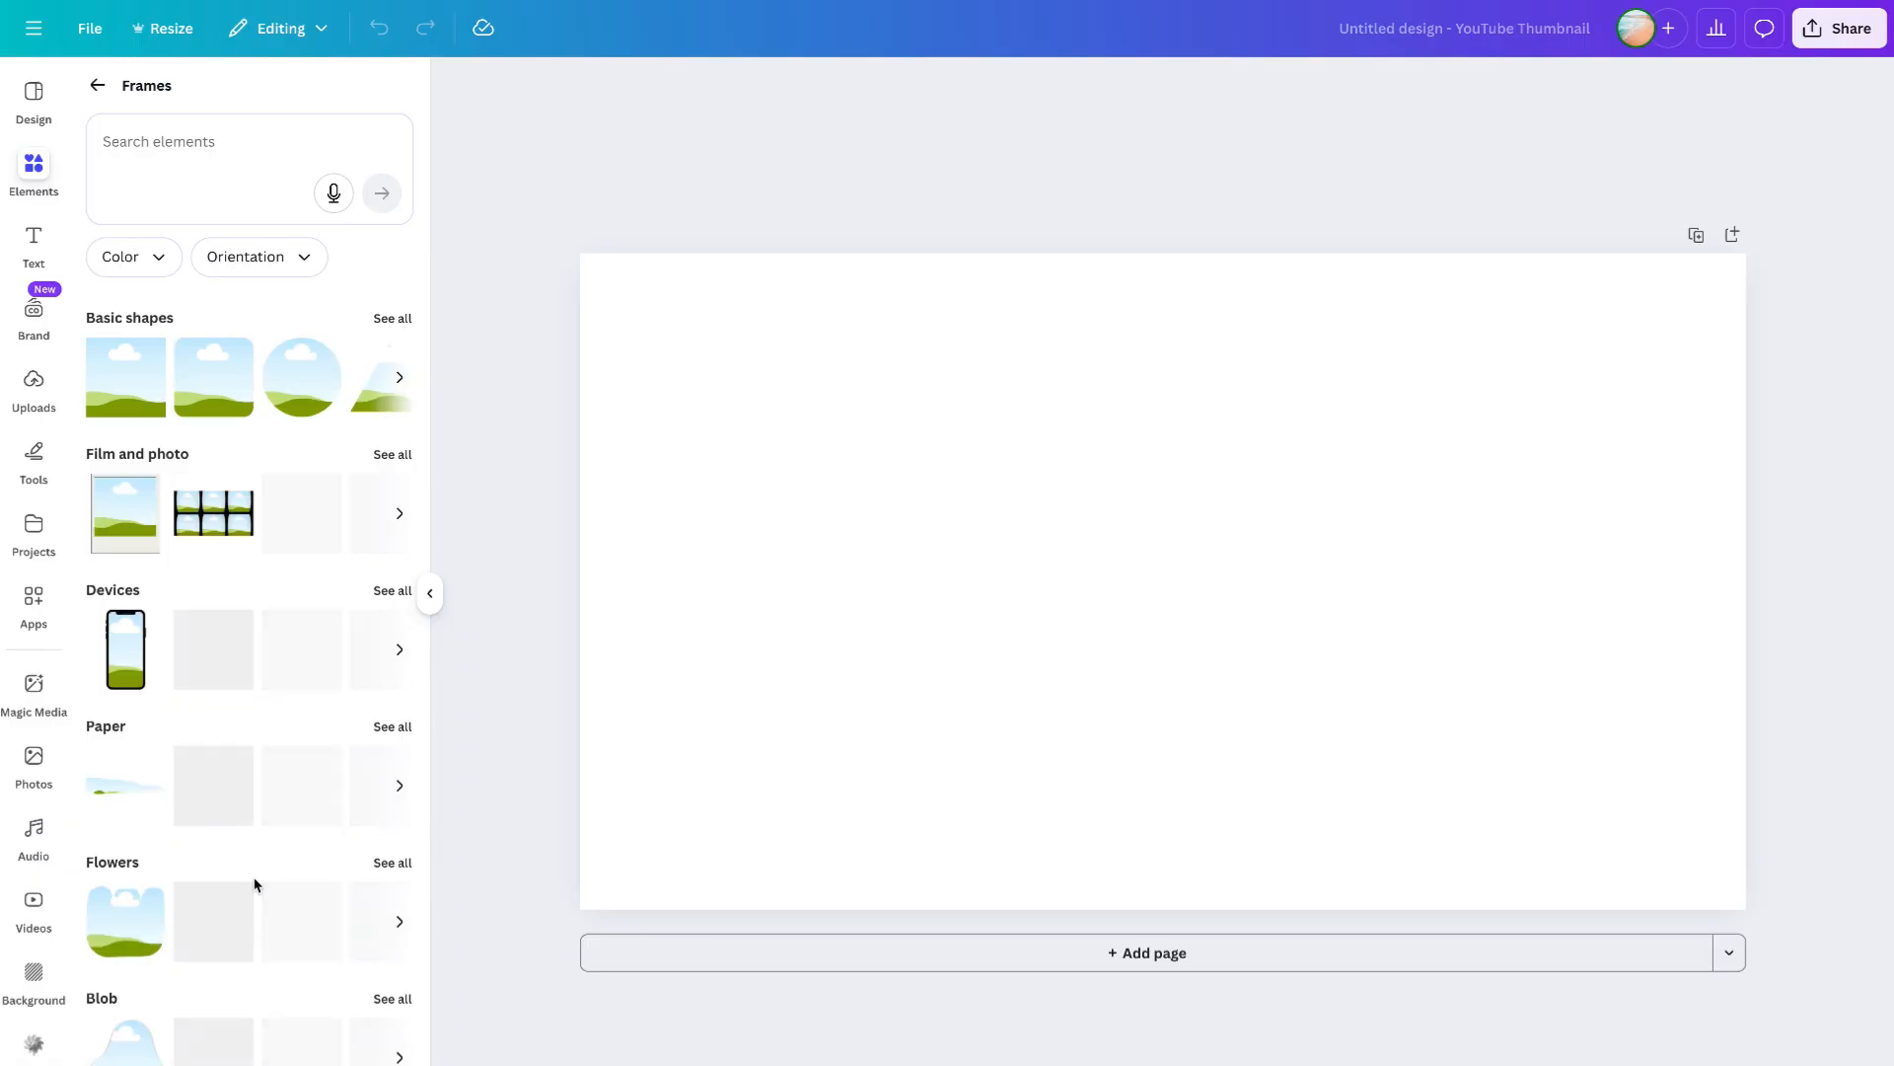
pyautogui.click(136, 392)
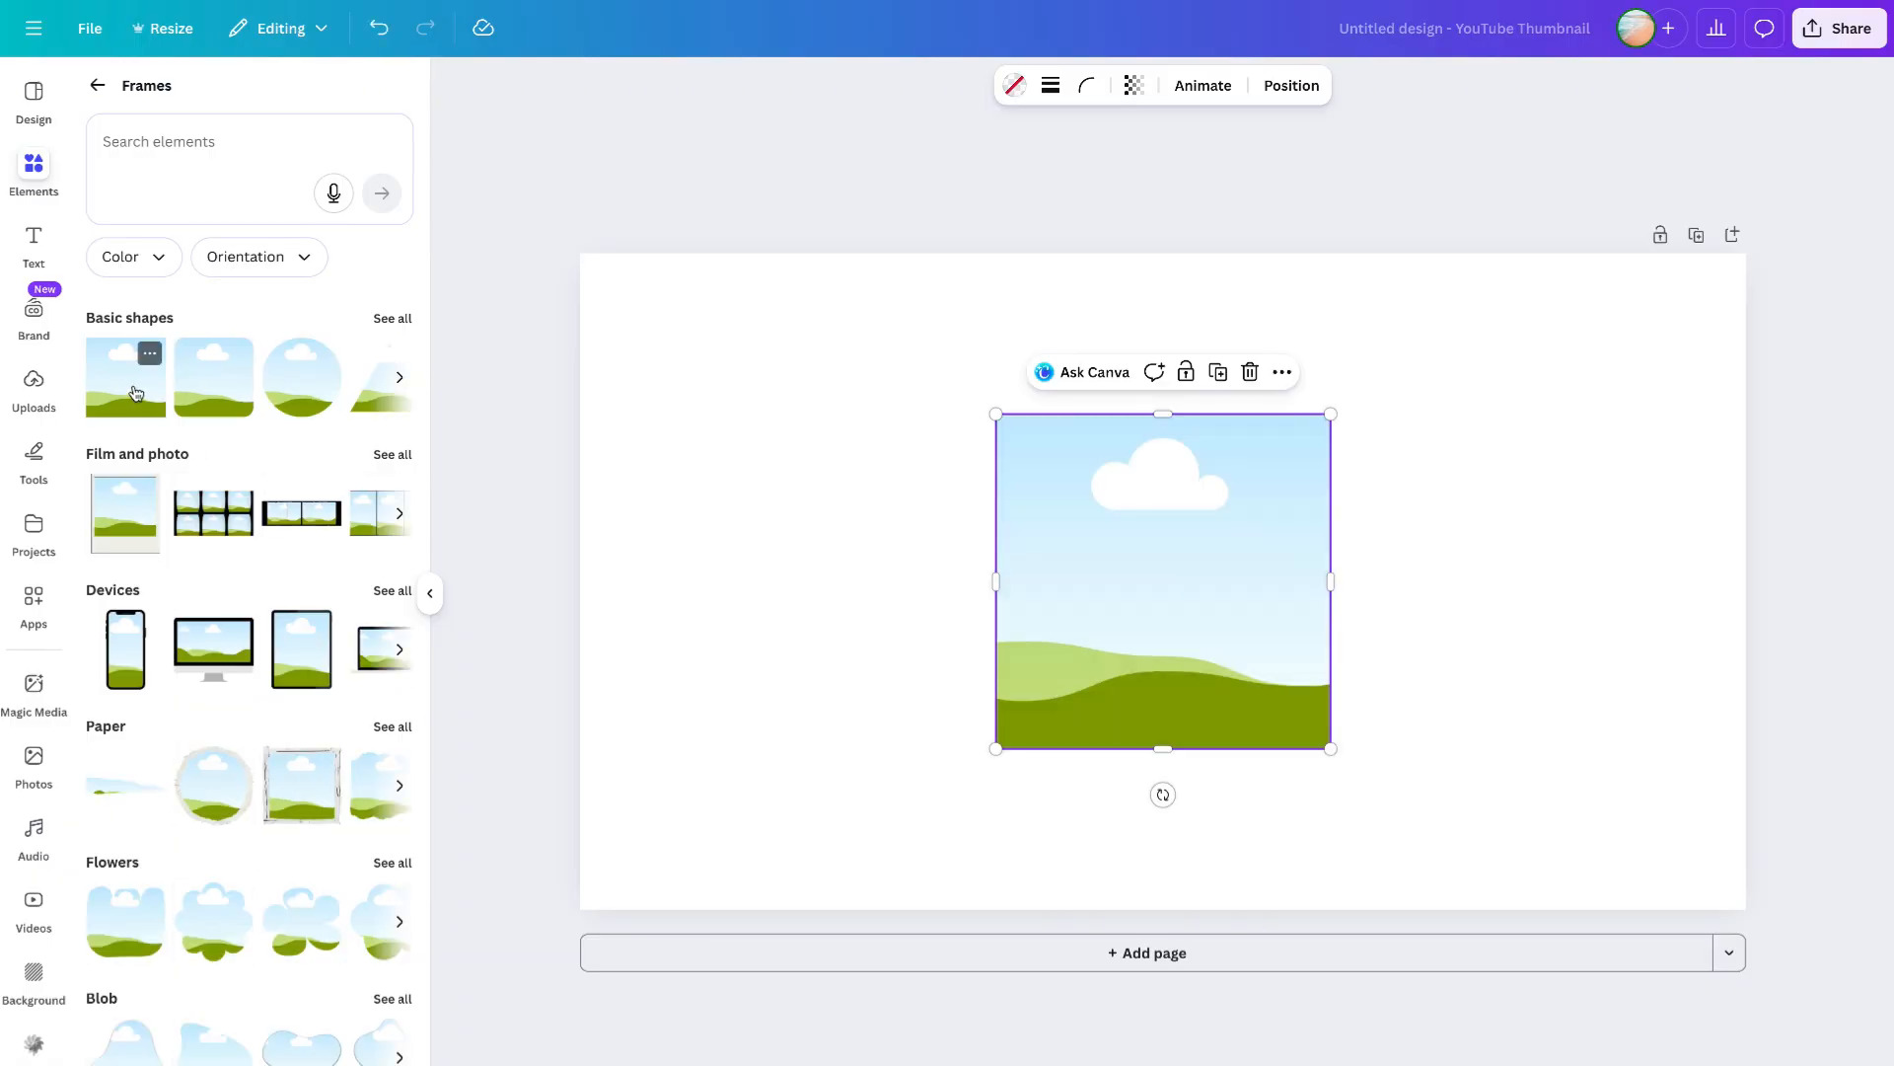
# - Resize the frame to a third of the canvas width and duplicate it into three frames filling the canvas side by side
pyautogui.moveTo(1138, 626); pyautogui.dragTo(732, 458)
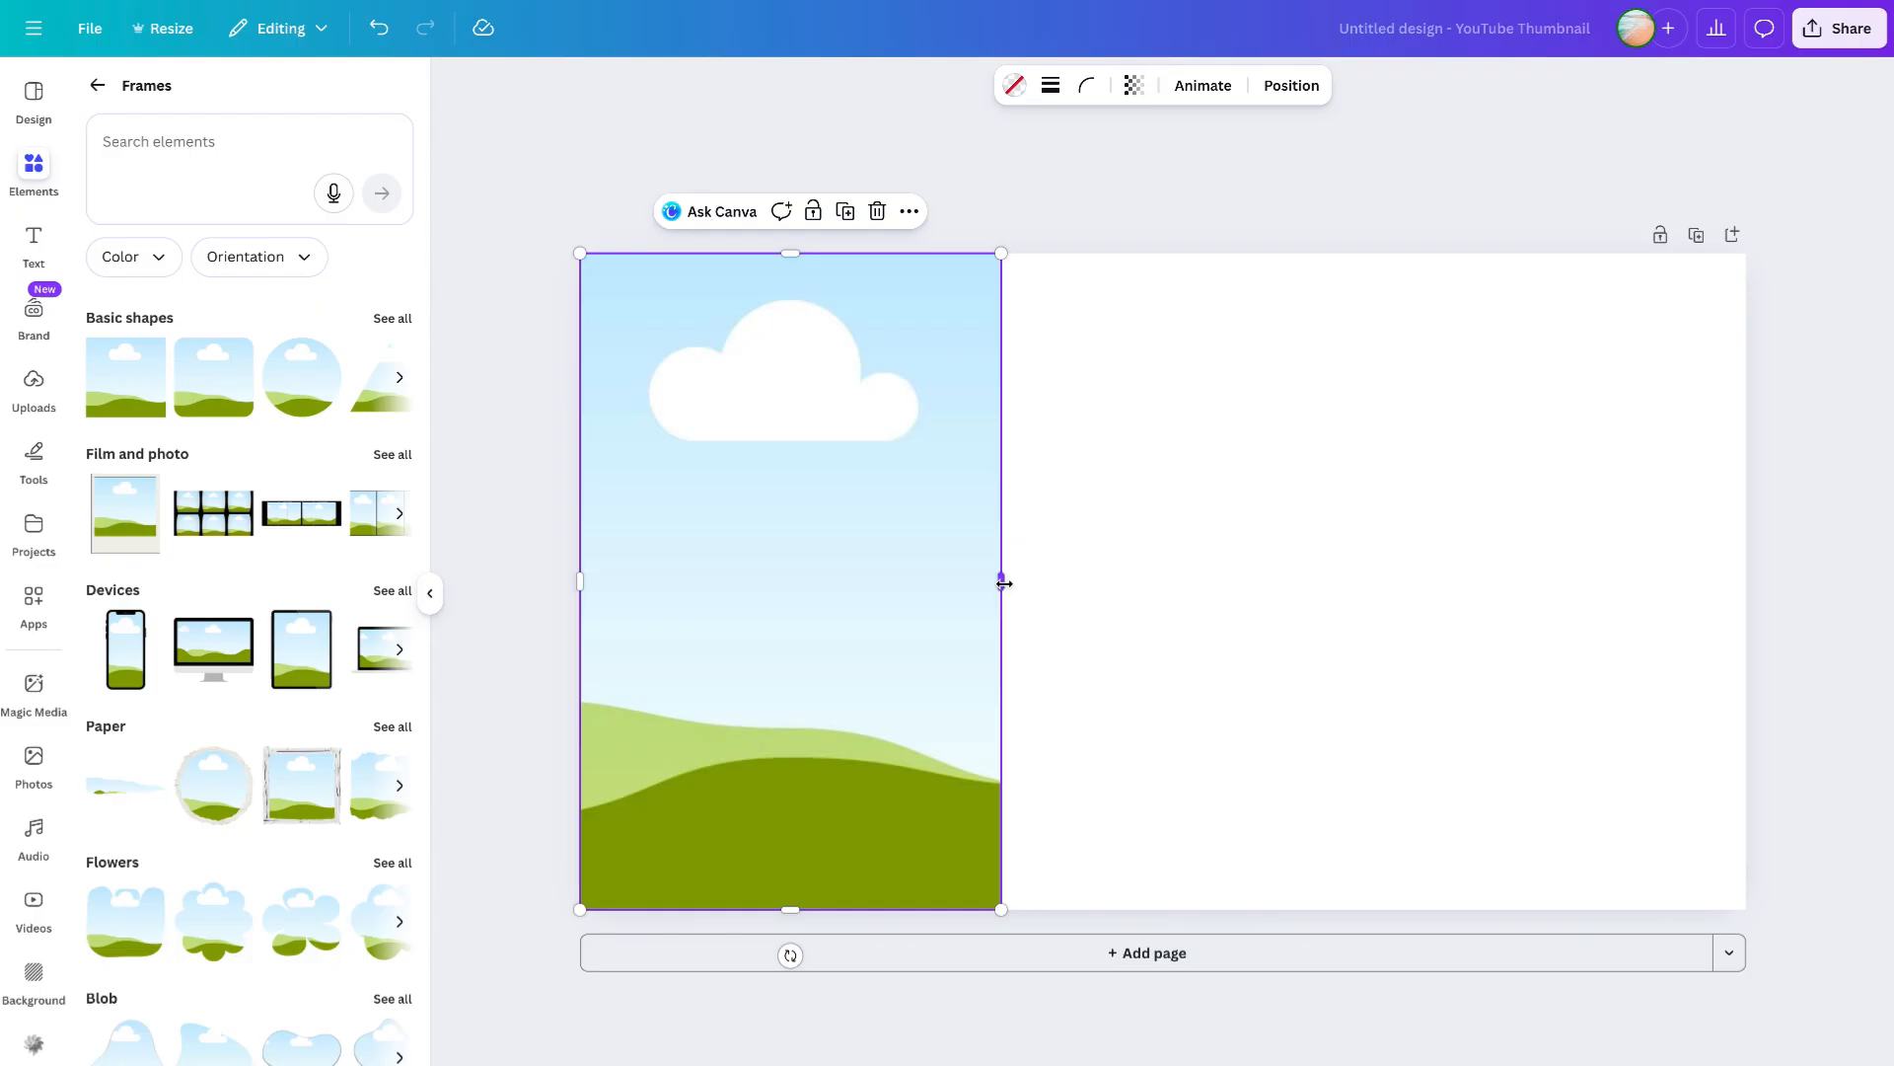
pyautogui.moveTo(1004, 583); pyautogui.dragTo(1185, 580)
pyautogui.hotkey('ctrl', 'd')
pyautogui.hotkey('ctrl', 'v')
pyautogui.moveTo(839, 555); pyautogui.dragTo(1513, 540)
pyautogui.moveTo(1670, 542); pyautogui.dragTo(785, 543)
pyautogui.moveTo(1607, 579); pyautogui.dragTo(1754, 579)
pyautogui.press('Escape')
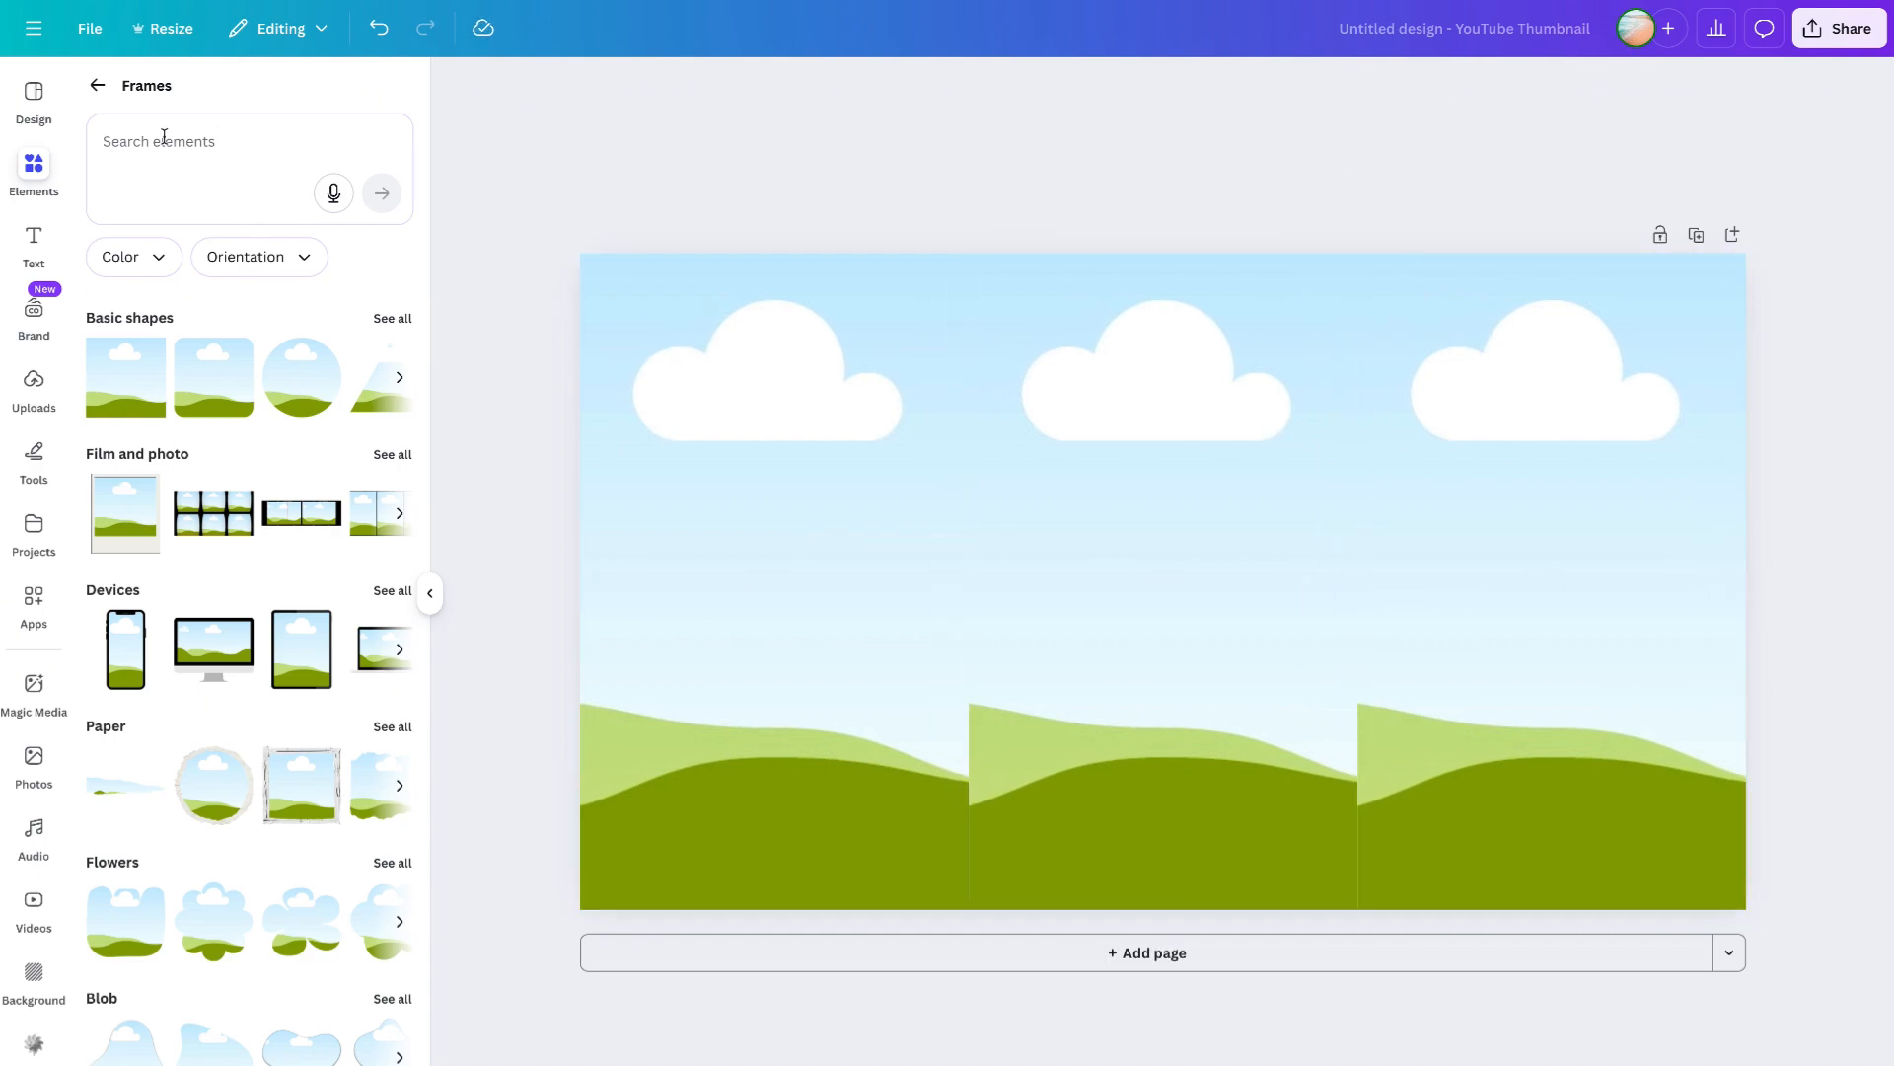
# - Fill the frames with uploaded photos: the matcha drink left, the street scene middle, the city escalator right
pyautogui.click(33, 382)
pyautogui.moveTo(360, 499); pyautogui.dragTo(730, 485)
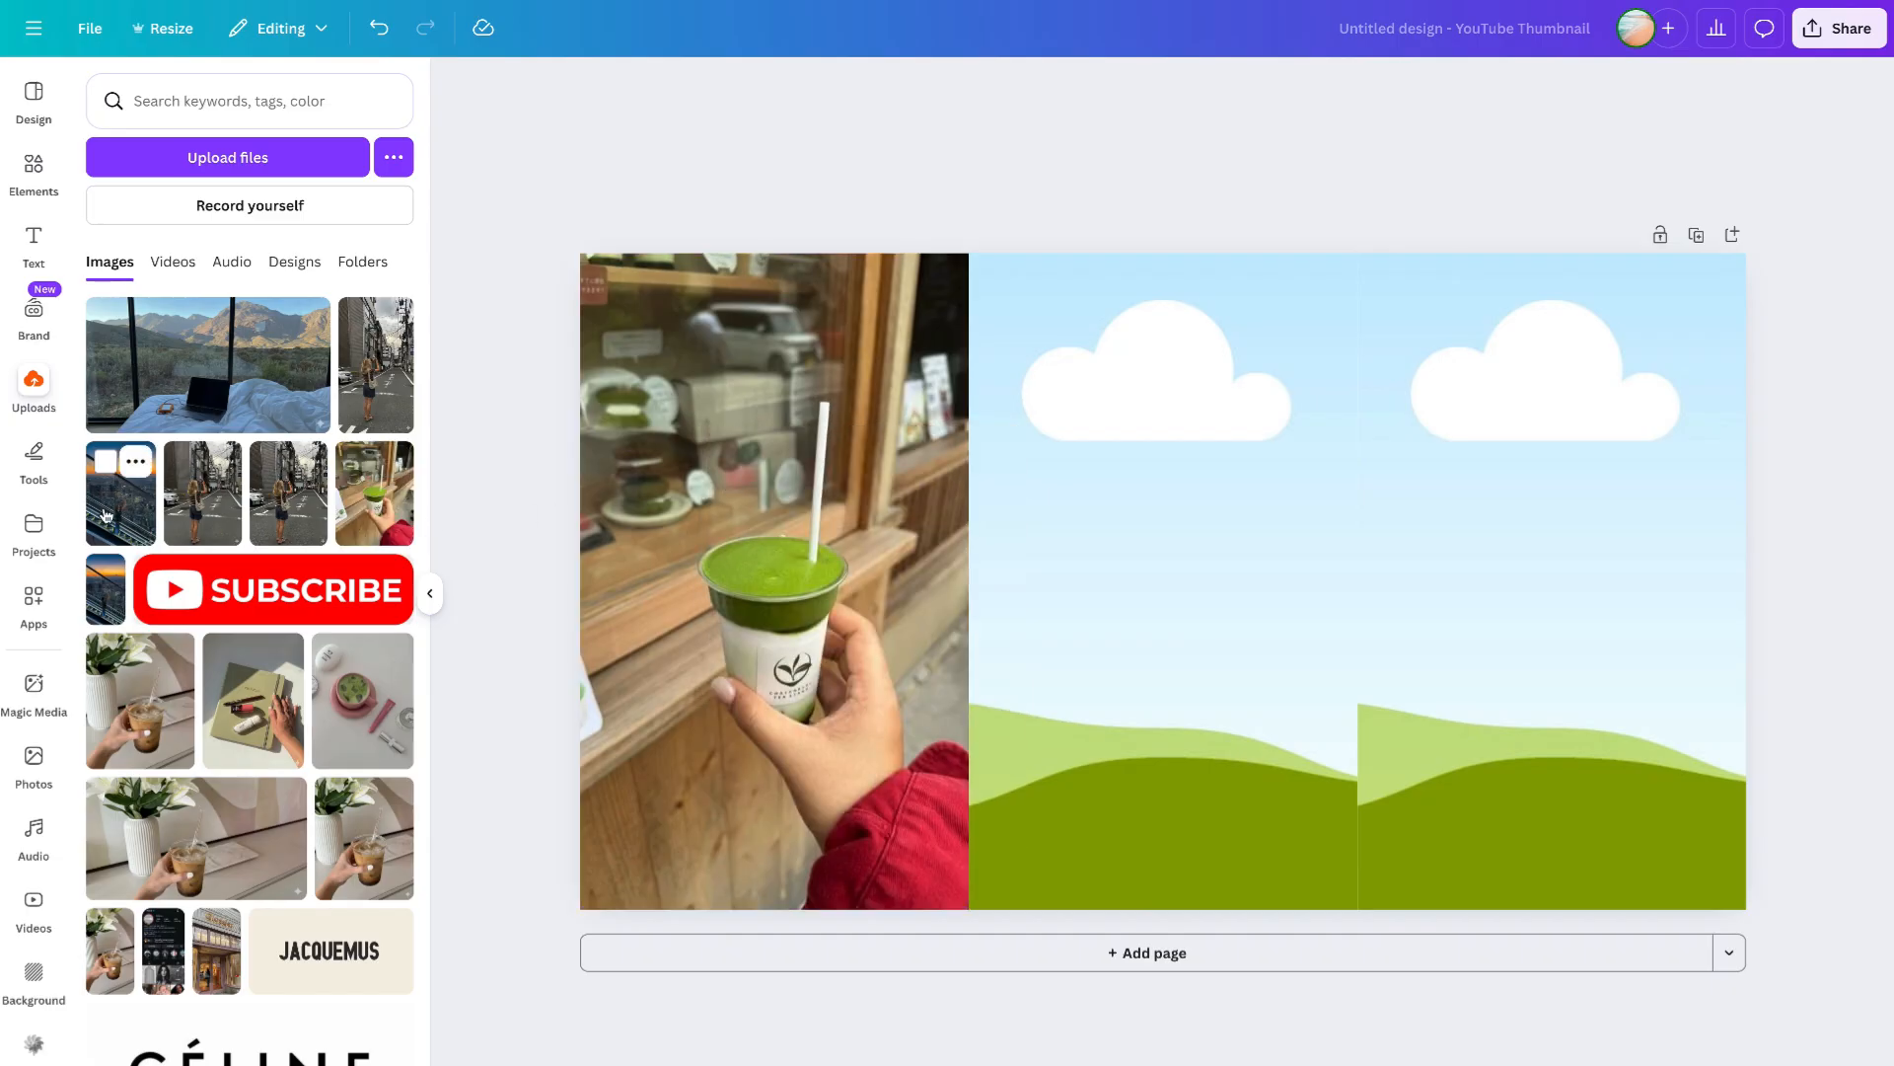
pyautogui.moveTo(105, 514); pyautogui.dragTo(1440, 454)
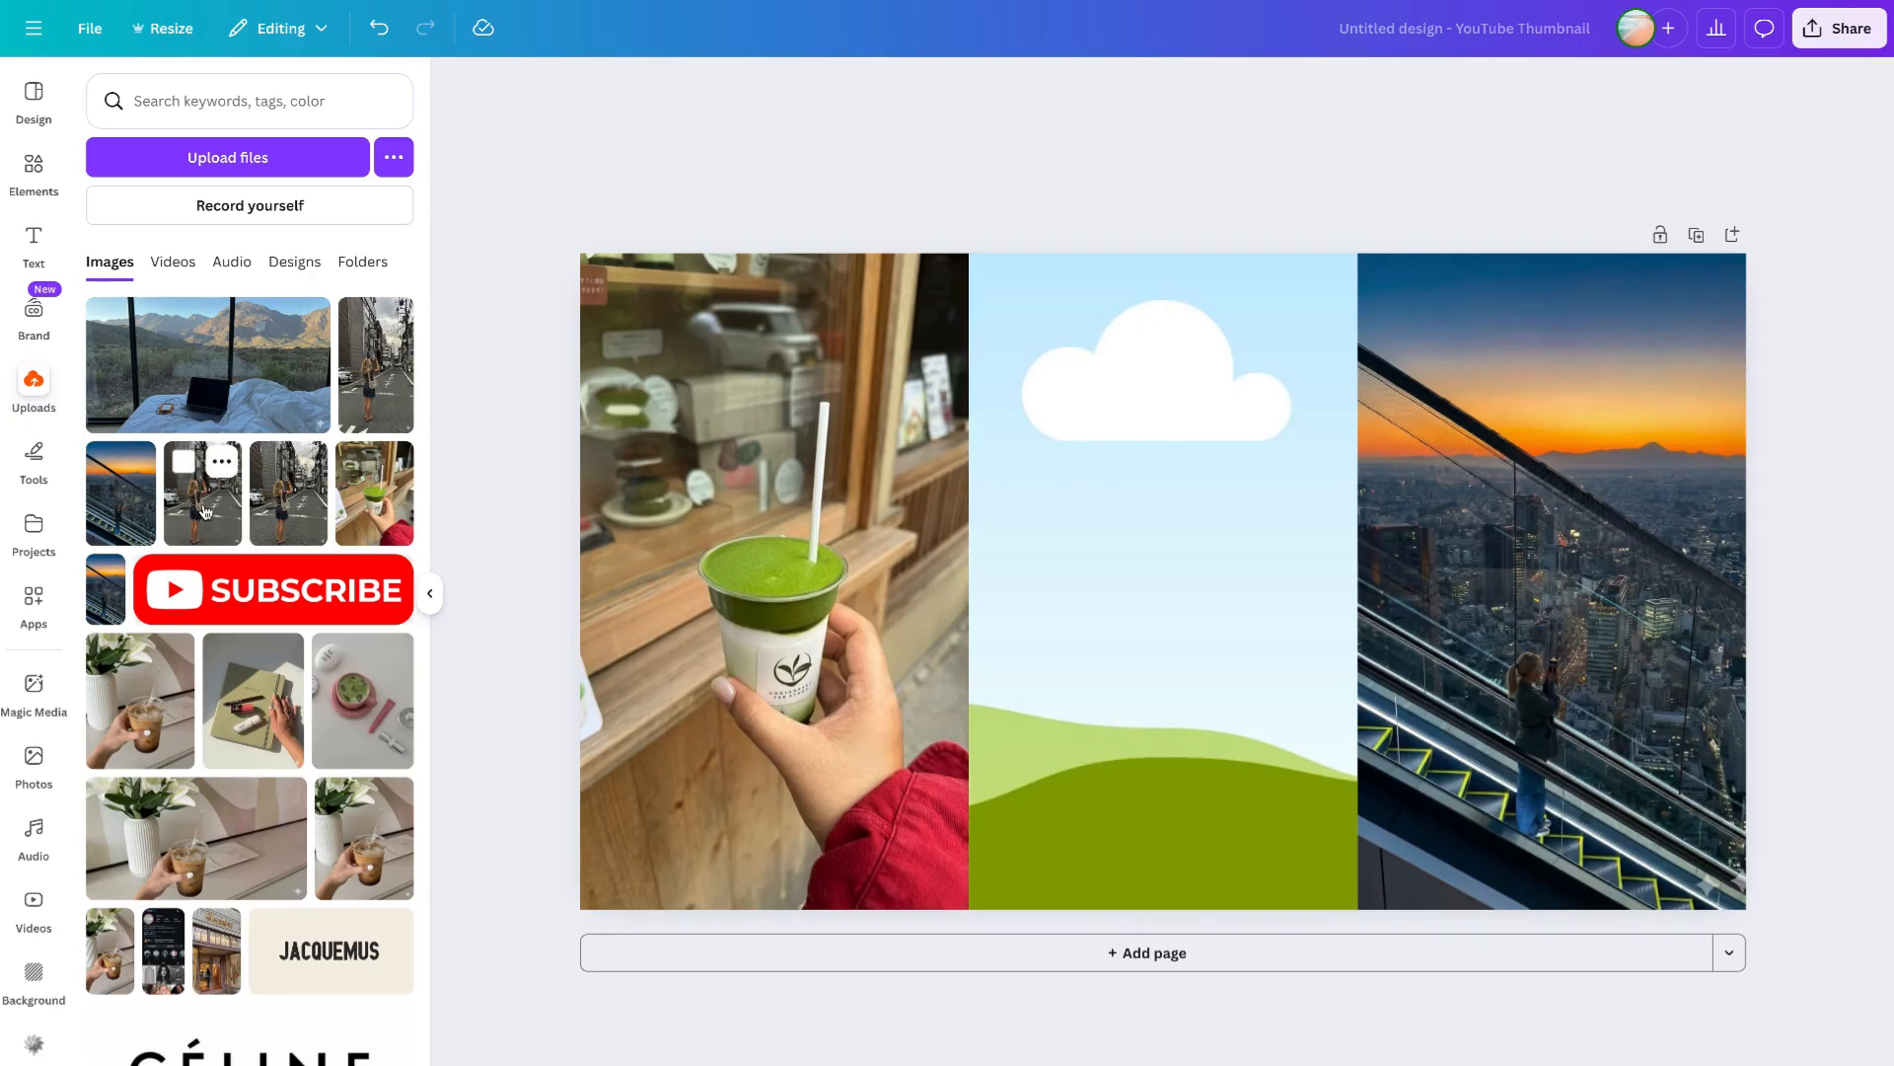
pyautogui.moveTo(204, 509); pyautogui.dragTo(1123, 454)
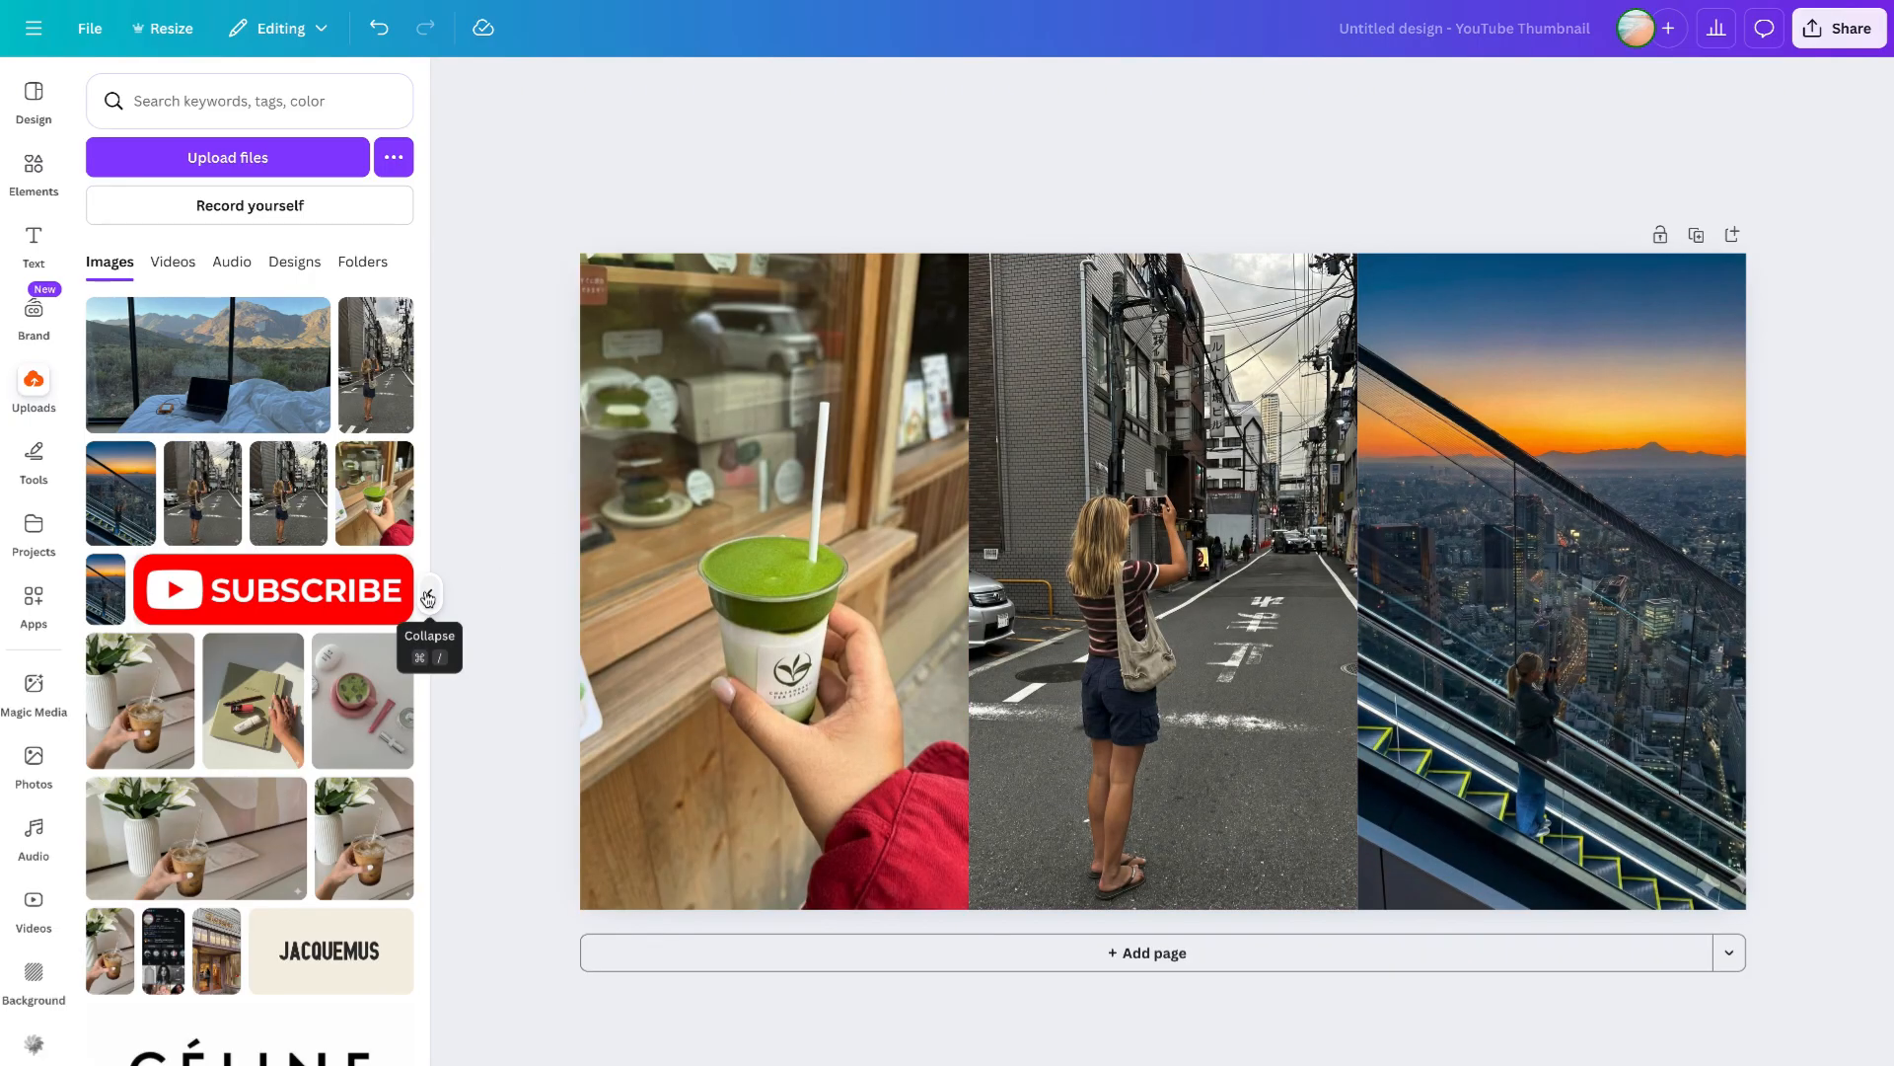
# - Select all three photo frames and group them
pyautogui.click(427, 598)
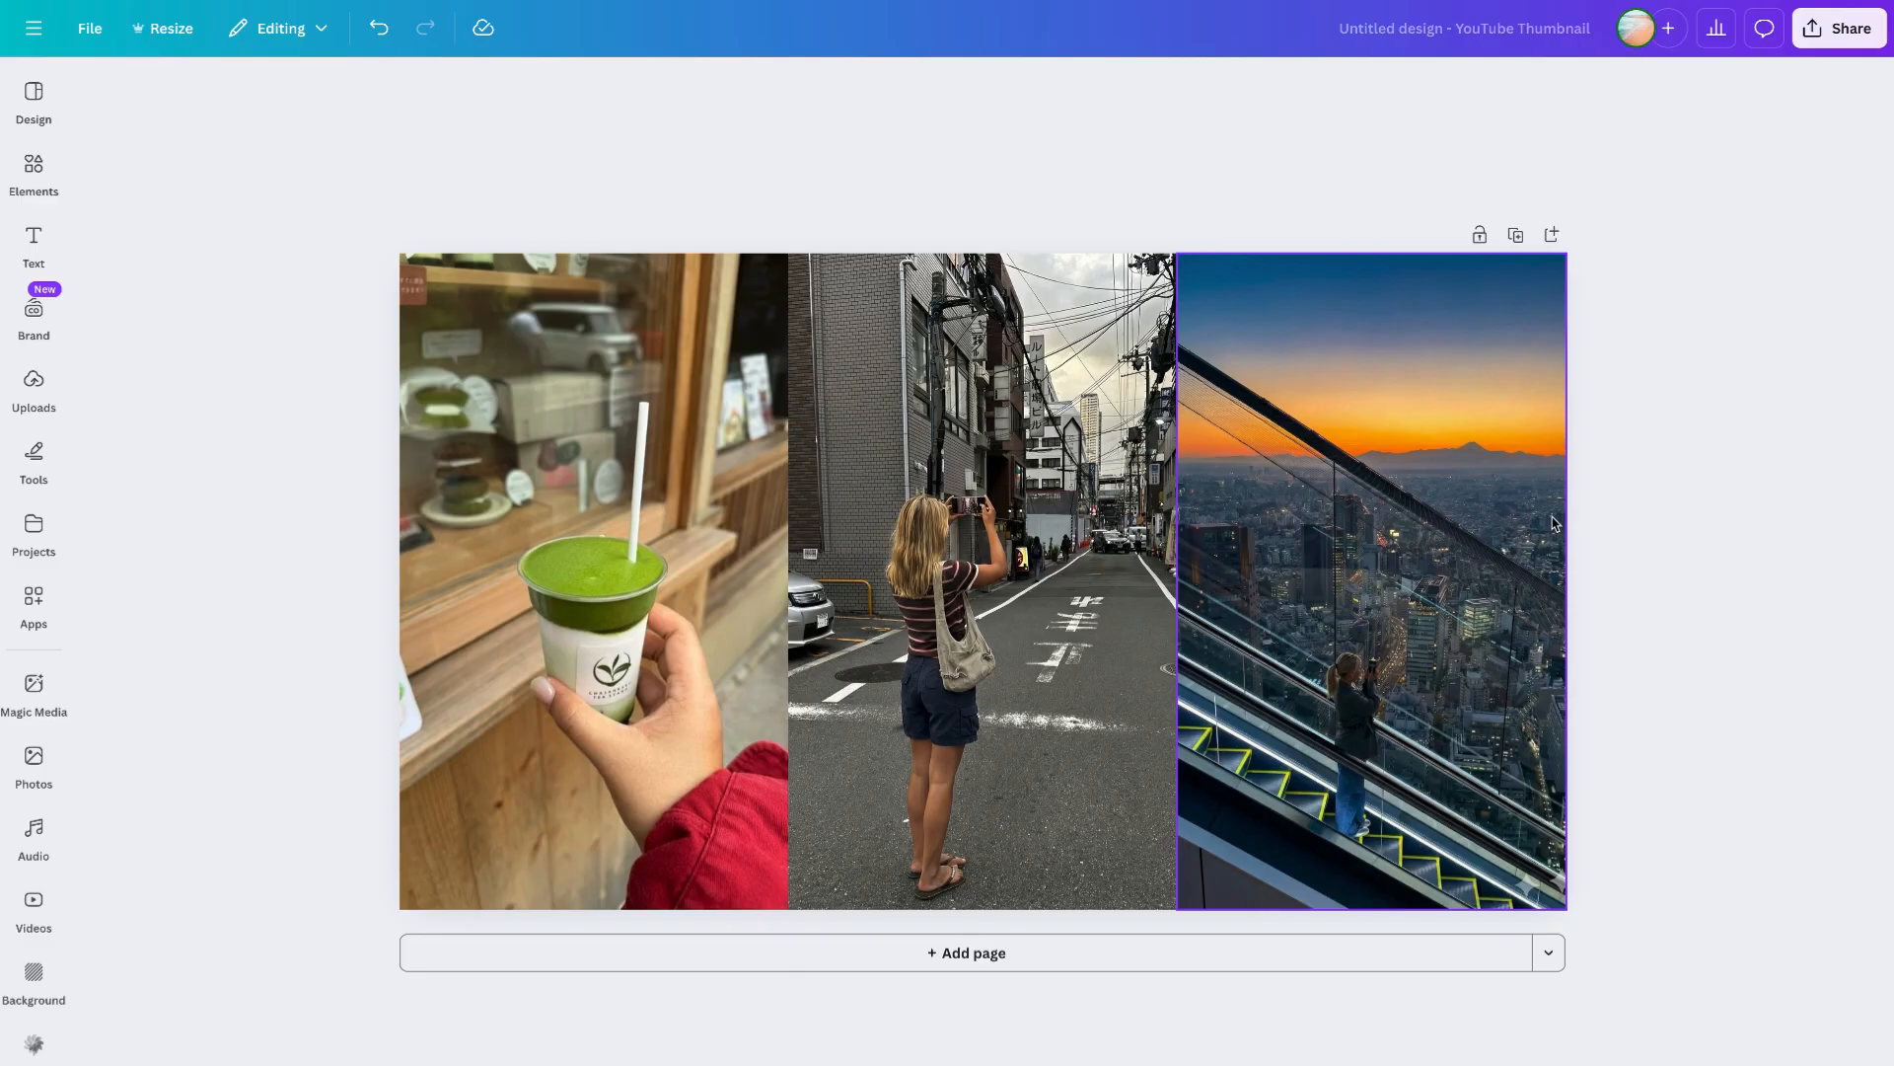
pyautogui.moveTo(293, 184); pyautogui.dragTo(1485, 697)
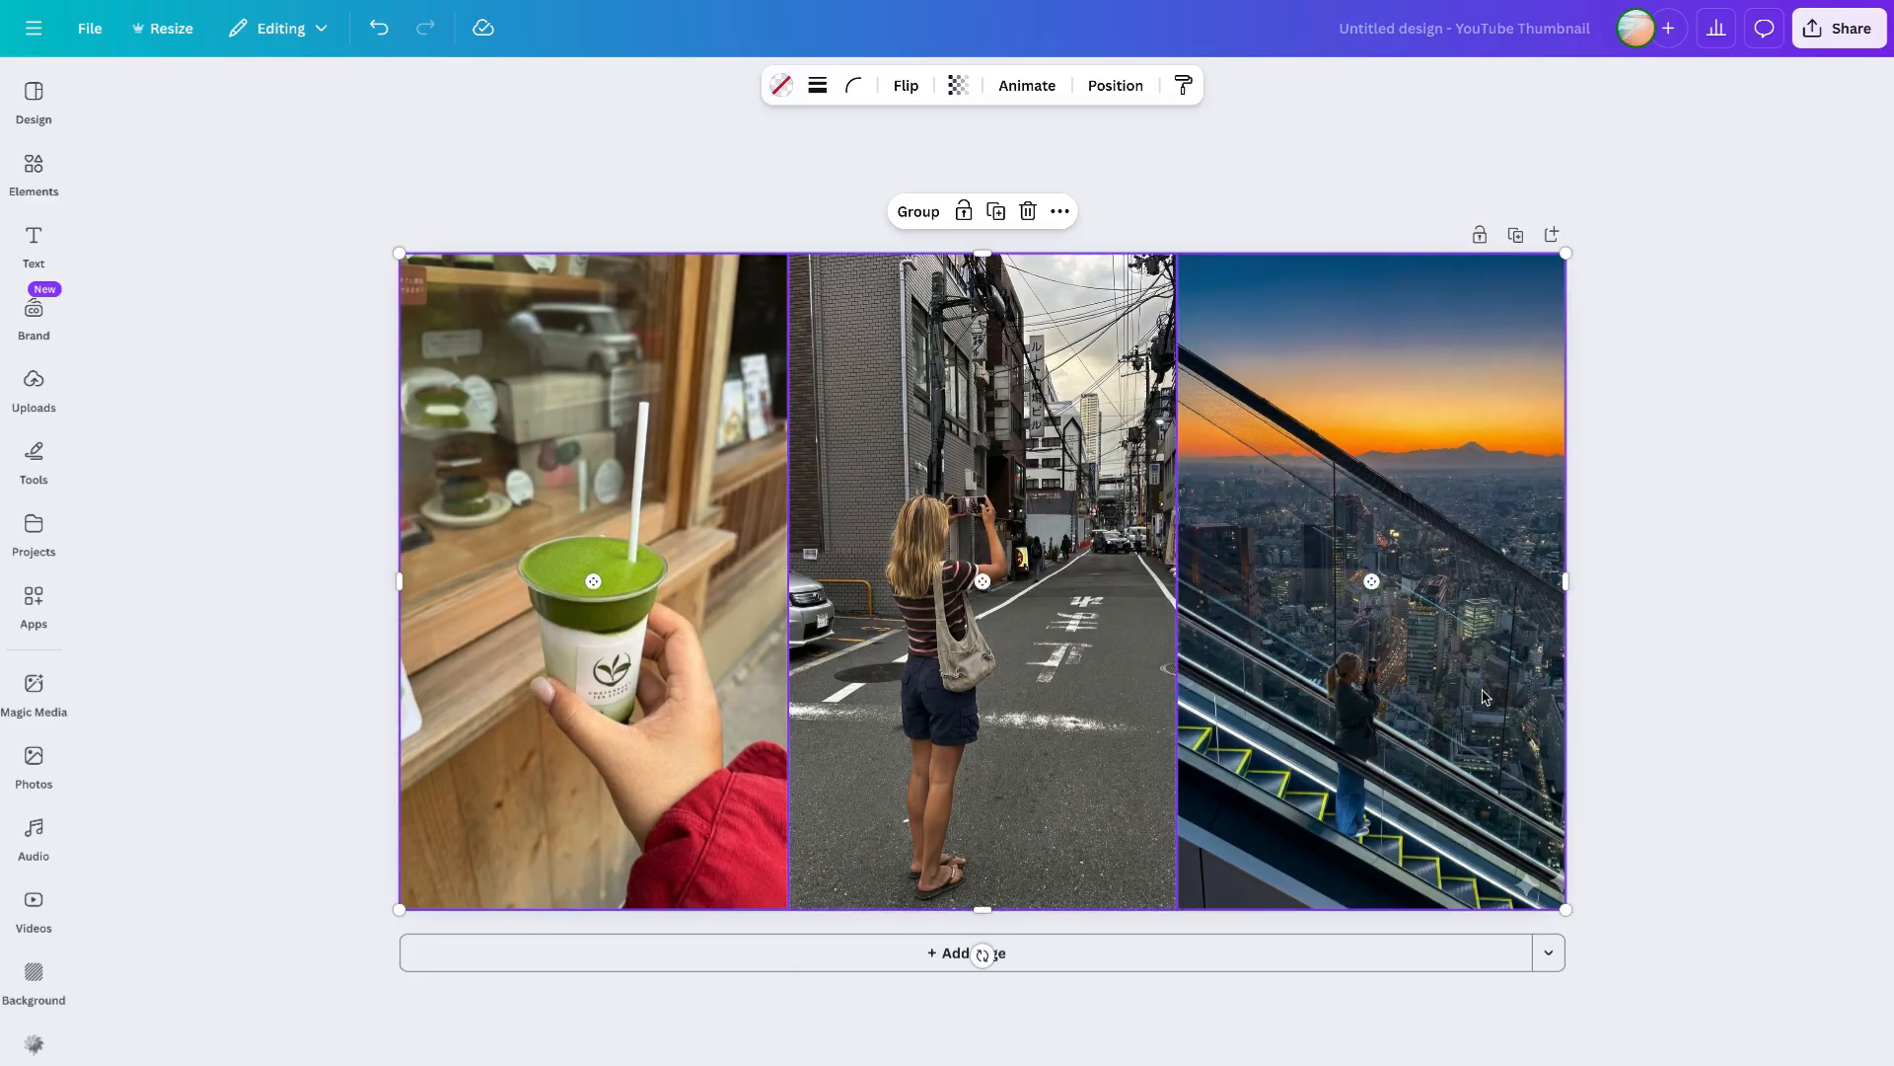
pyautogui.click(909, 217)
pyautogui.click(989, 213)
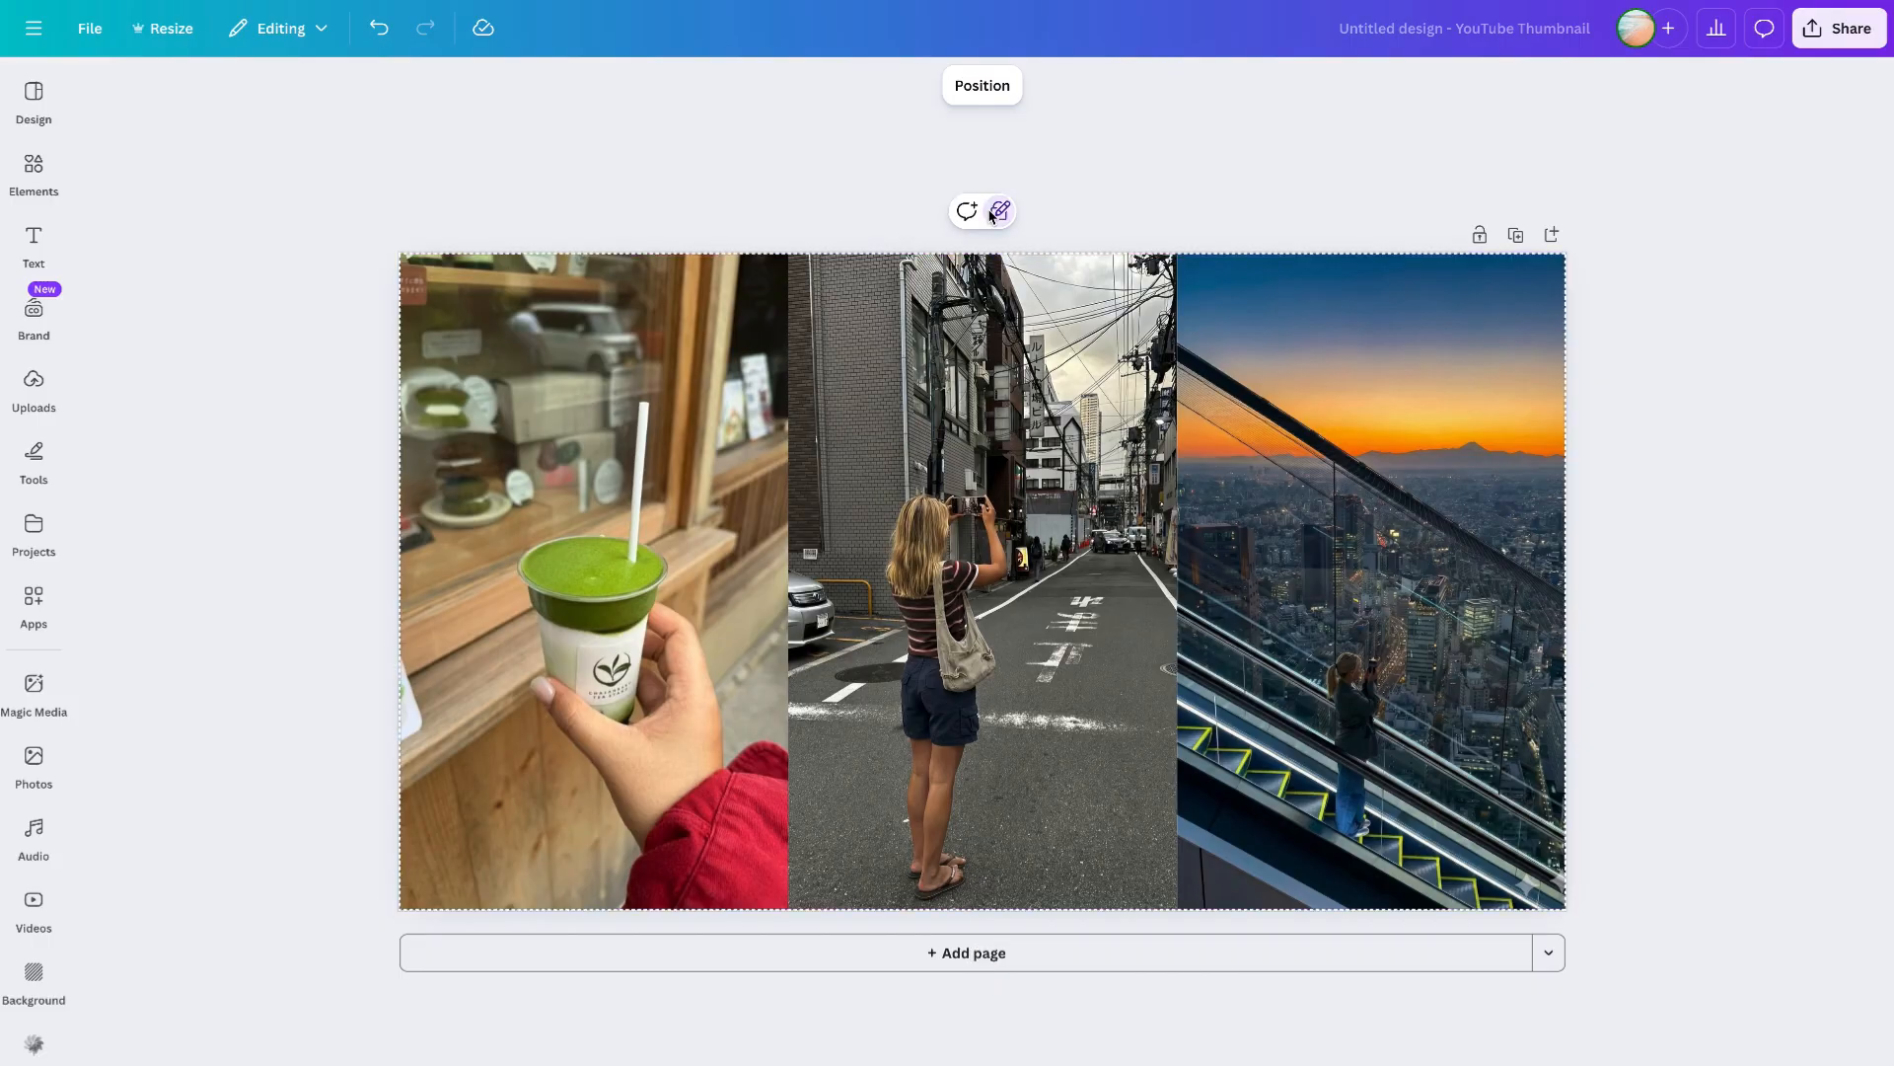
# - Add a text box and enlarge it to about 40.6 font size, centred over the photos
pyautogui.click(33, 240)
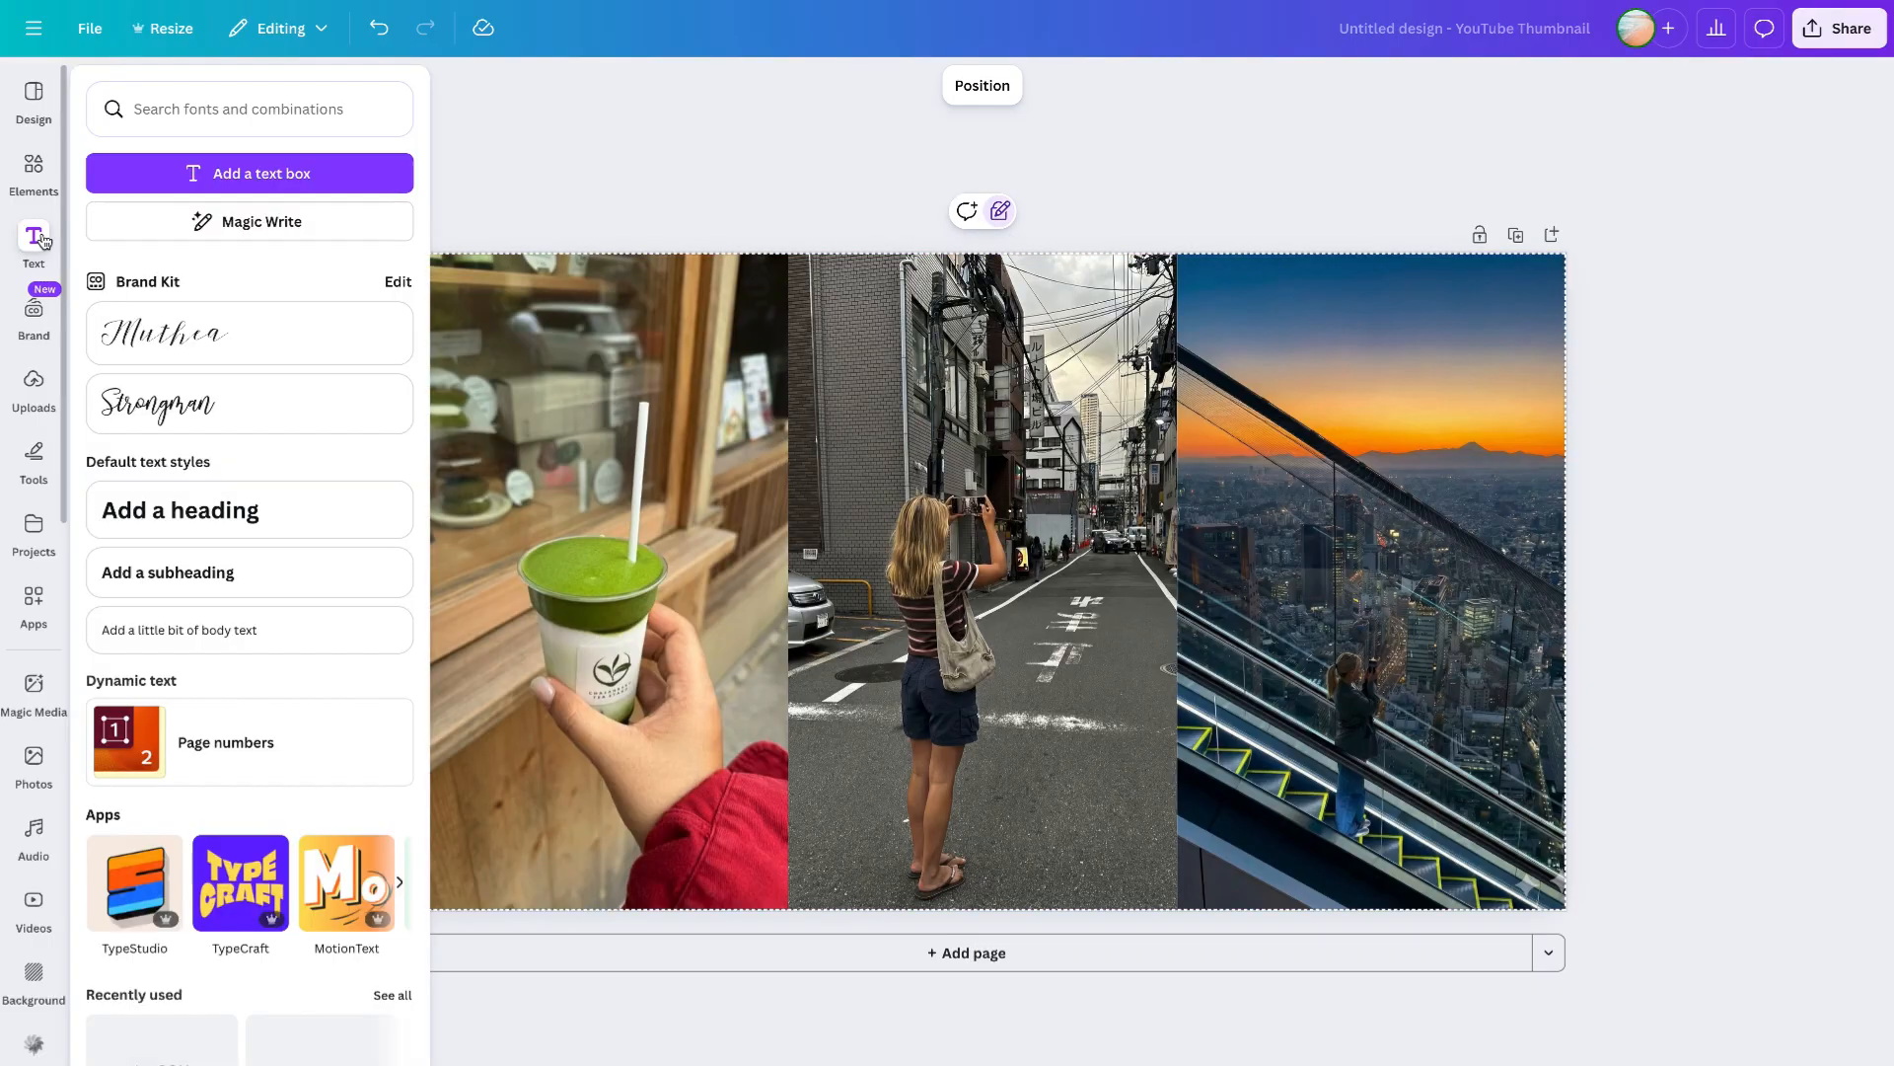
pyautogui.click(254, 165)
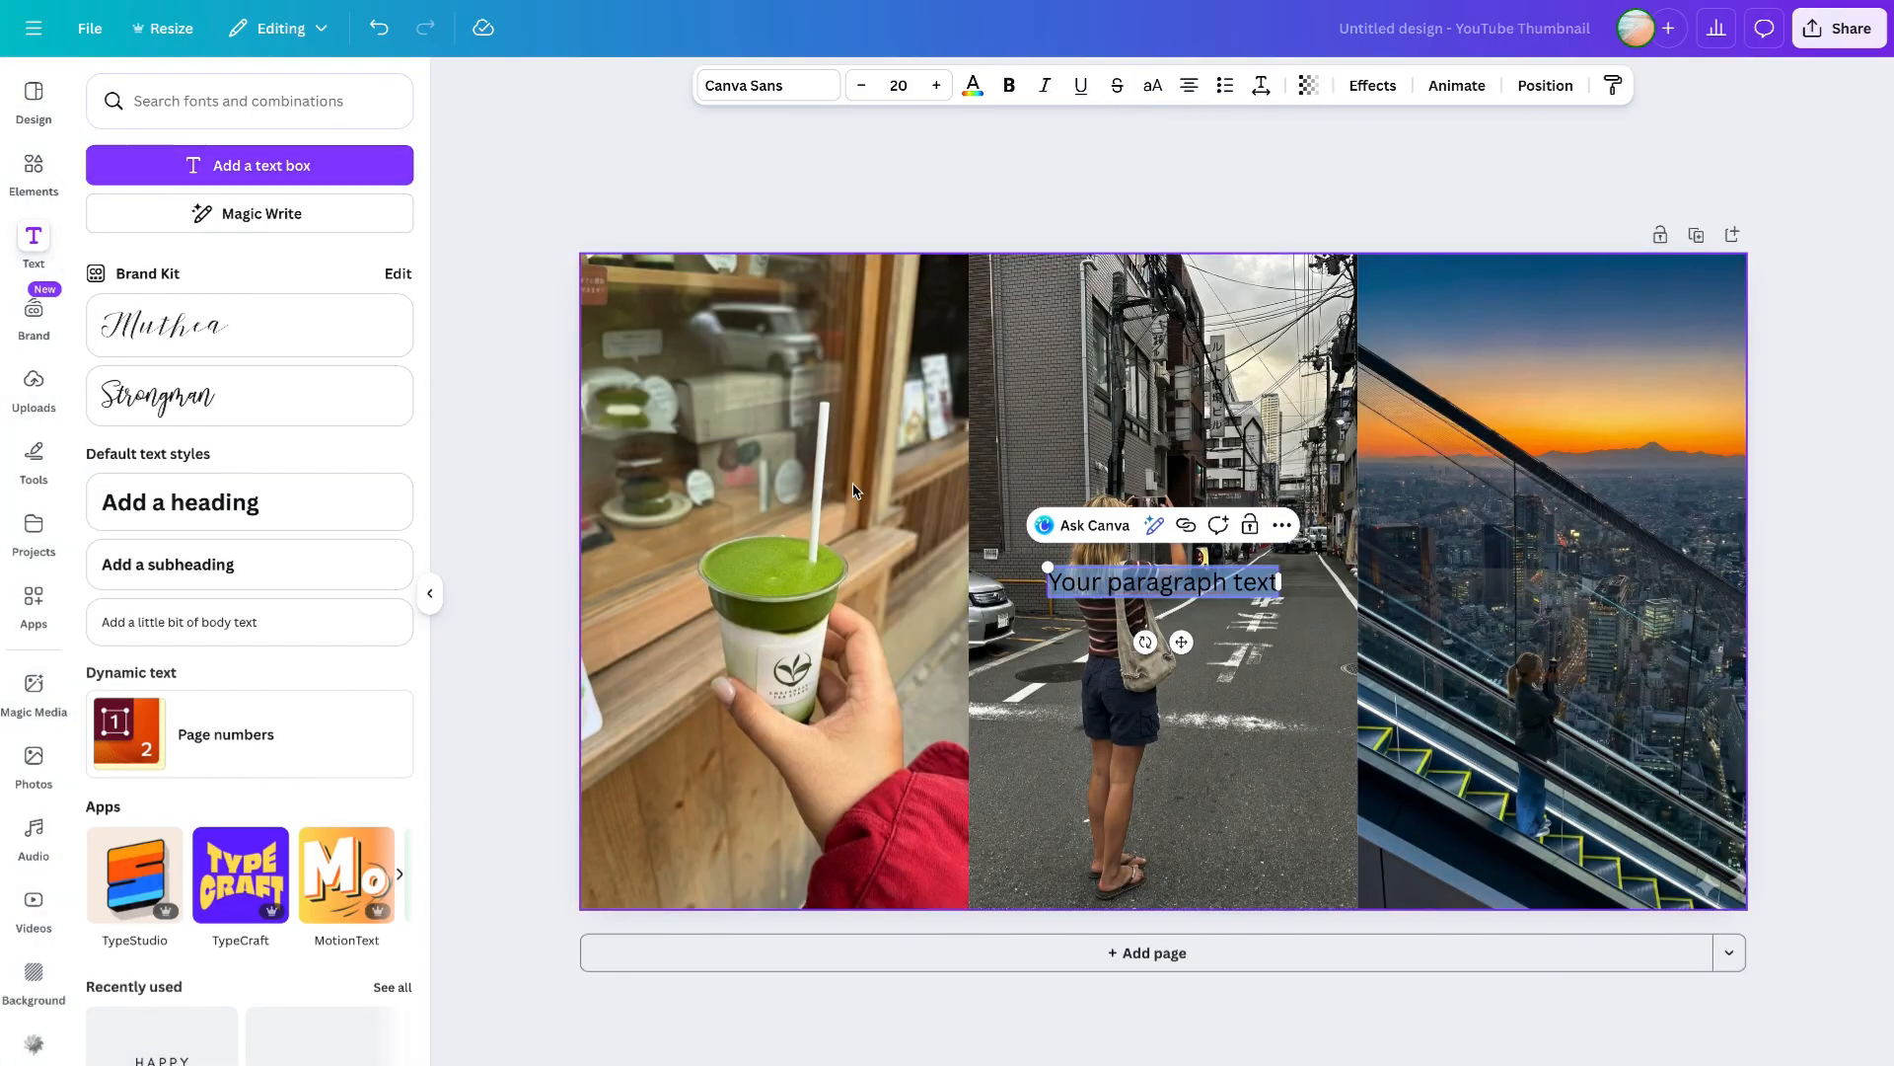
pyautogui.click(431, 598)
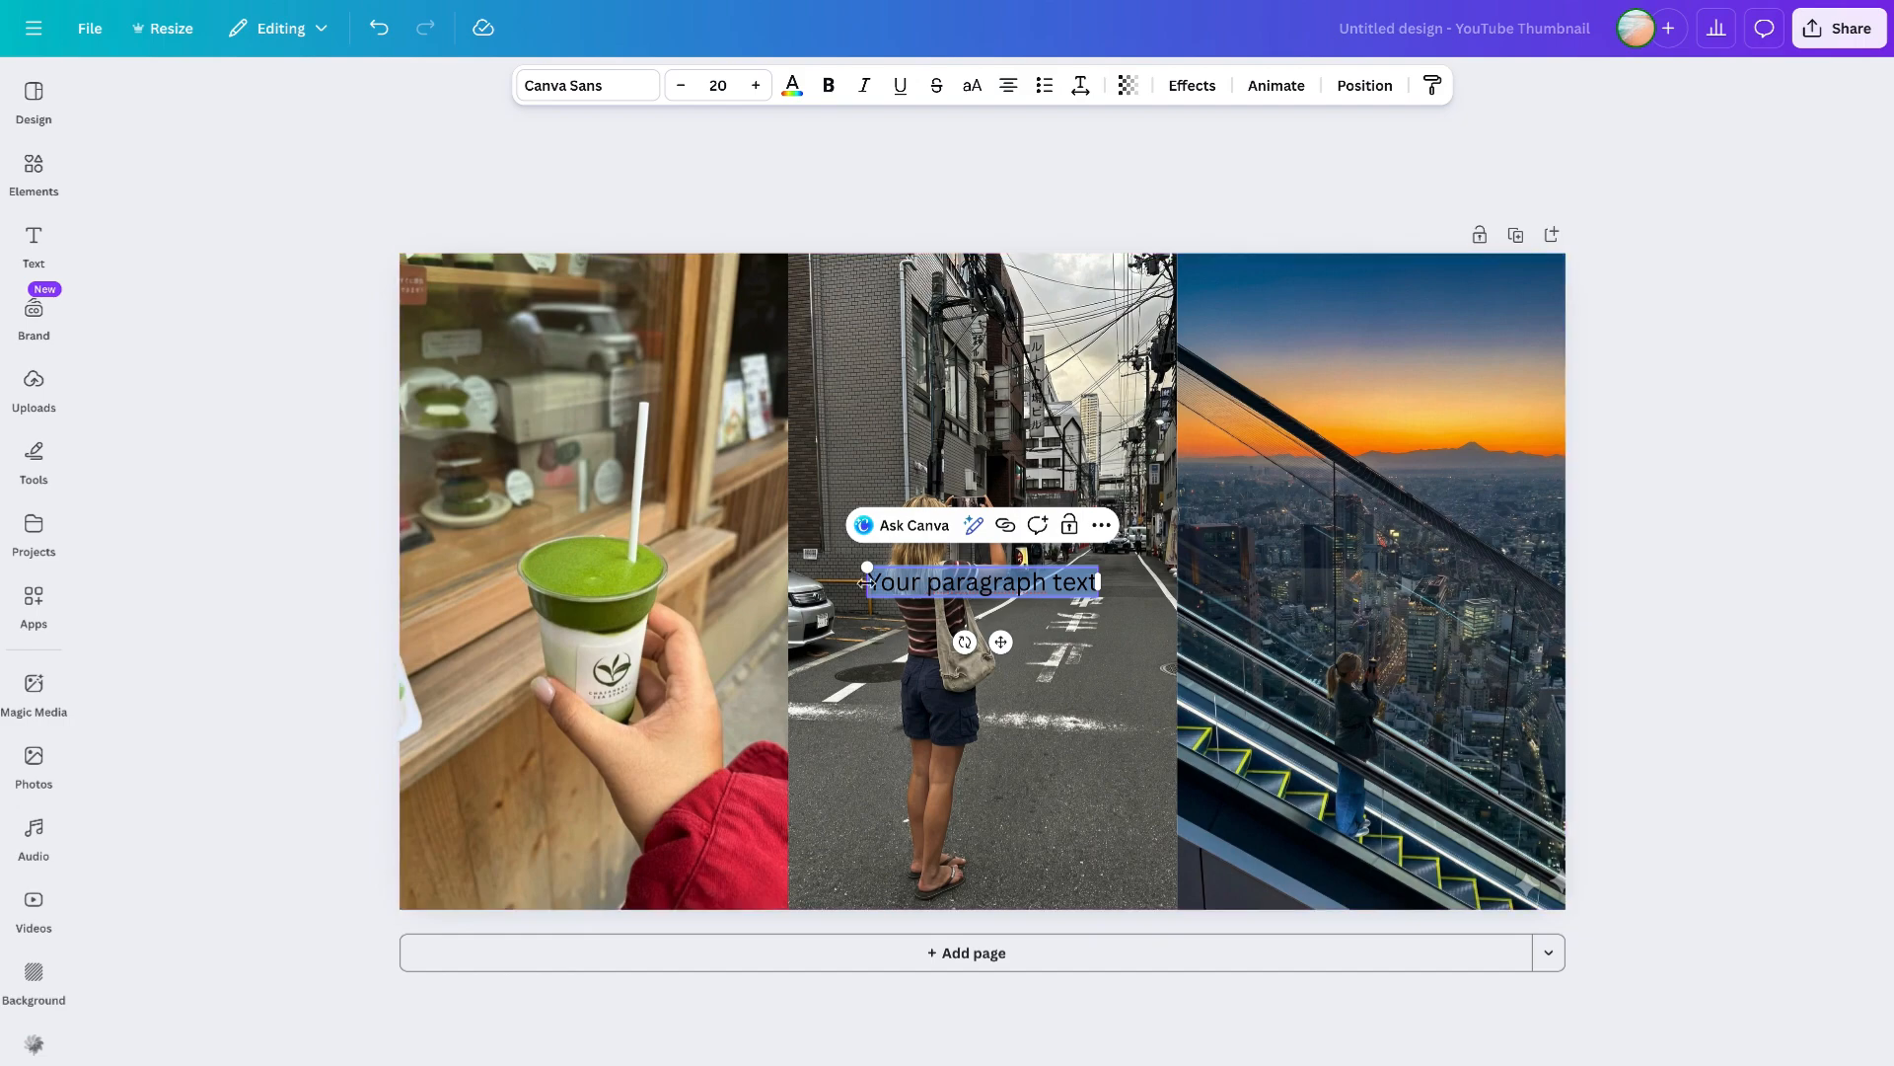
pyautogui.moveTo(867, 569); pyautogui.dragTo(624, 523)
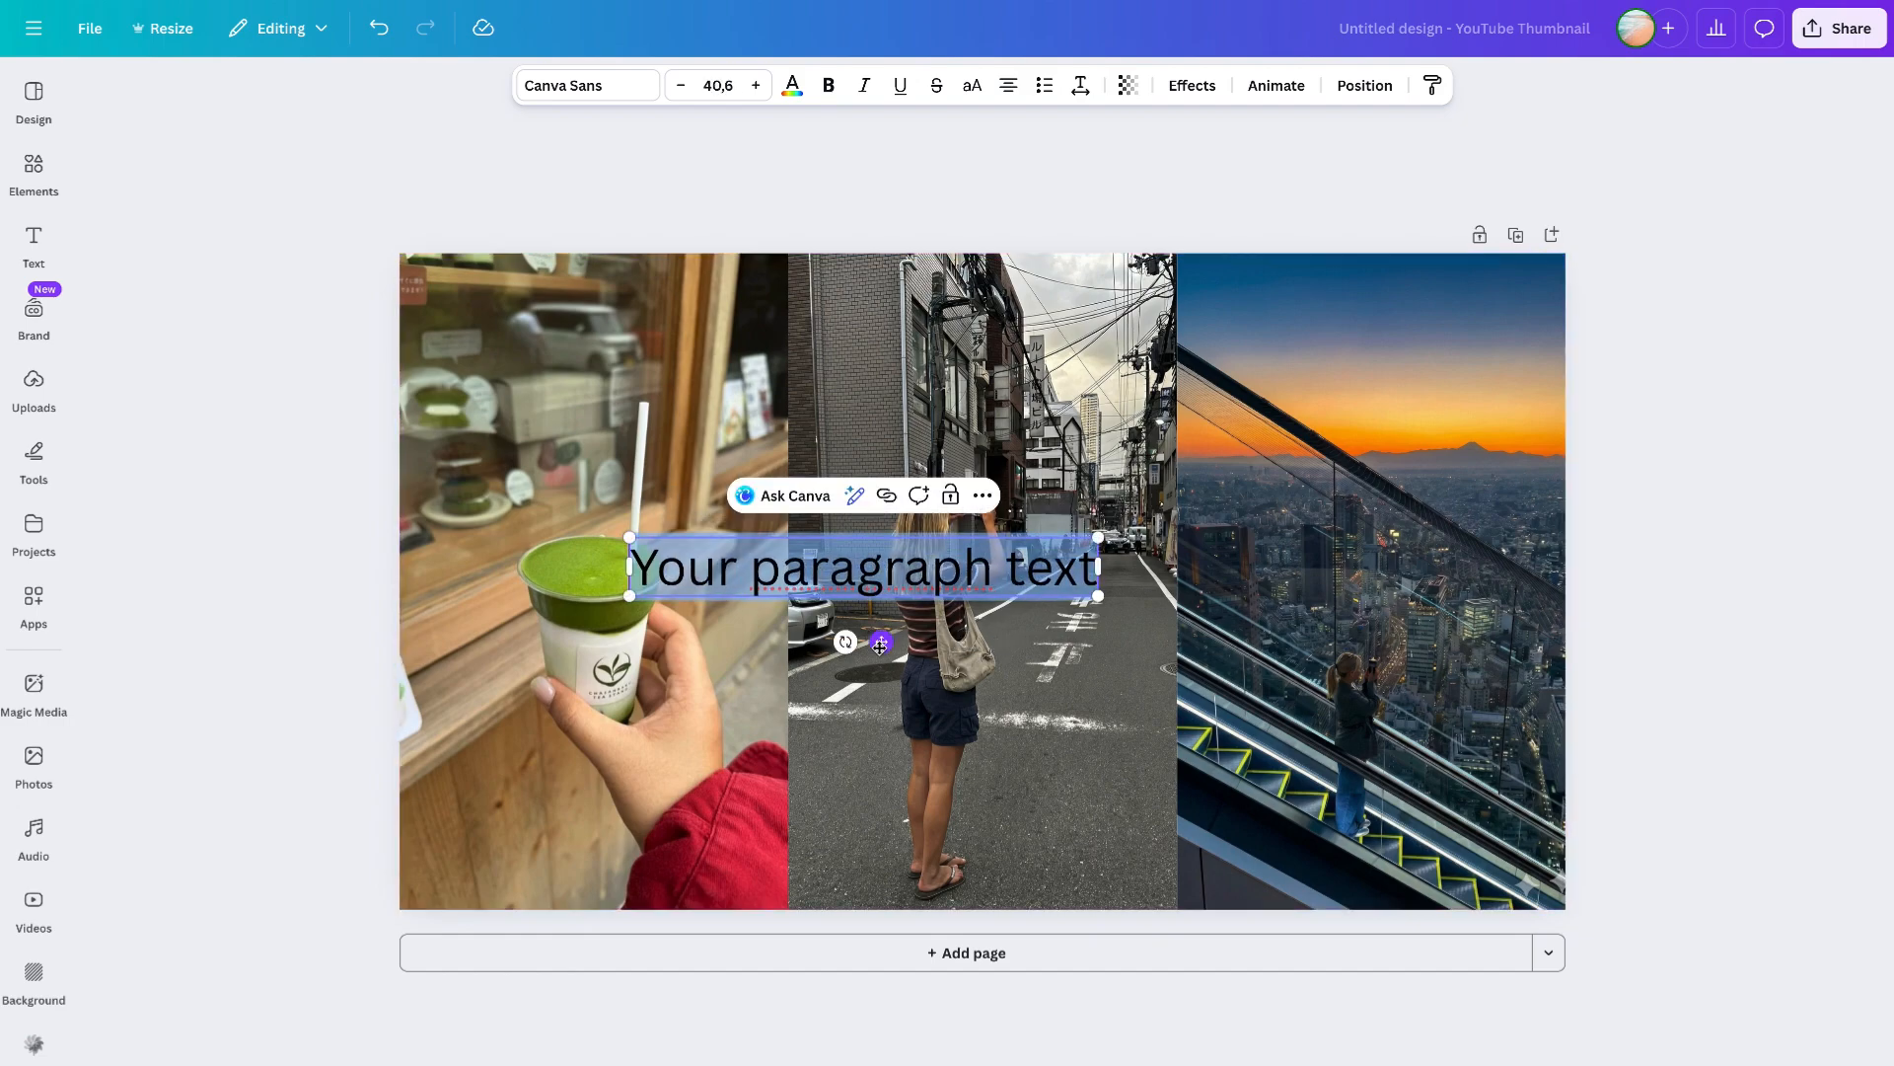
pyautogui.moveTo(880, 641); pyautogui.dragTo(998, 647)
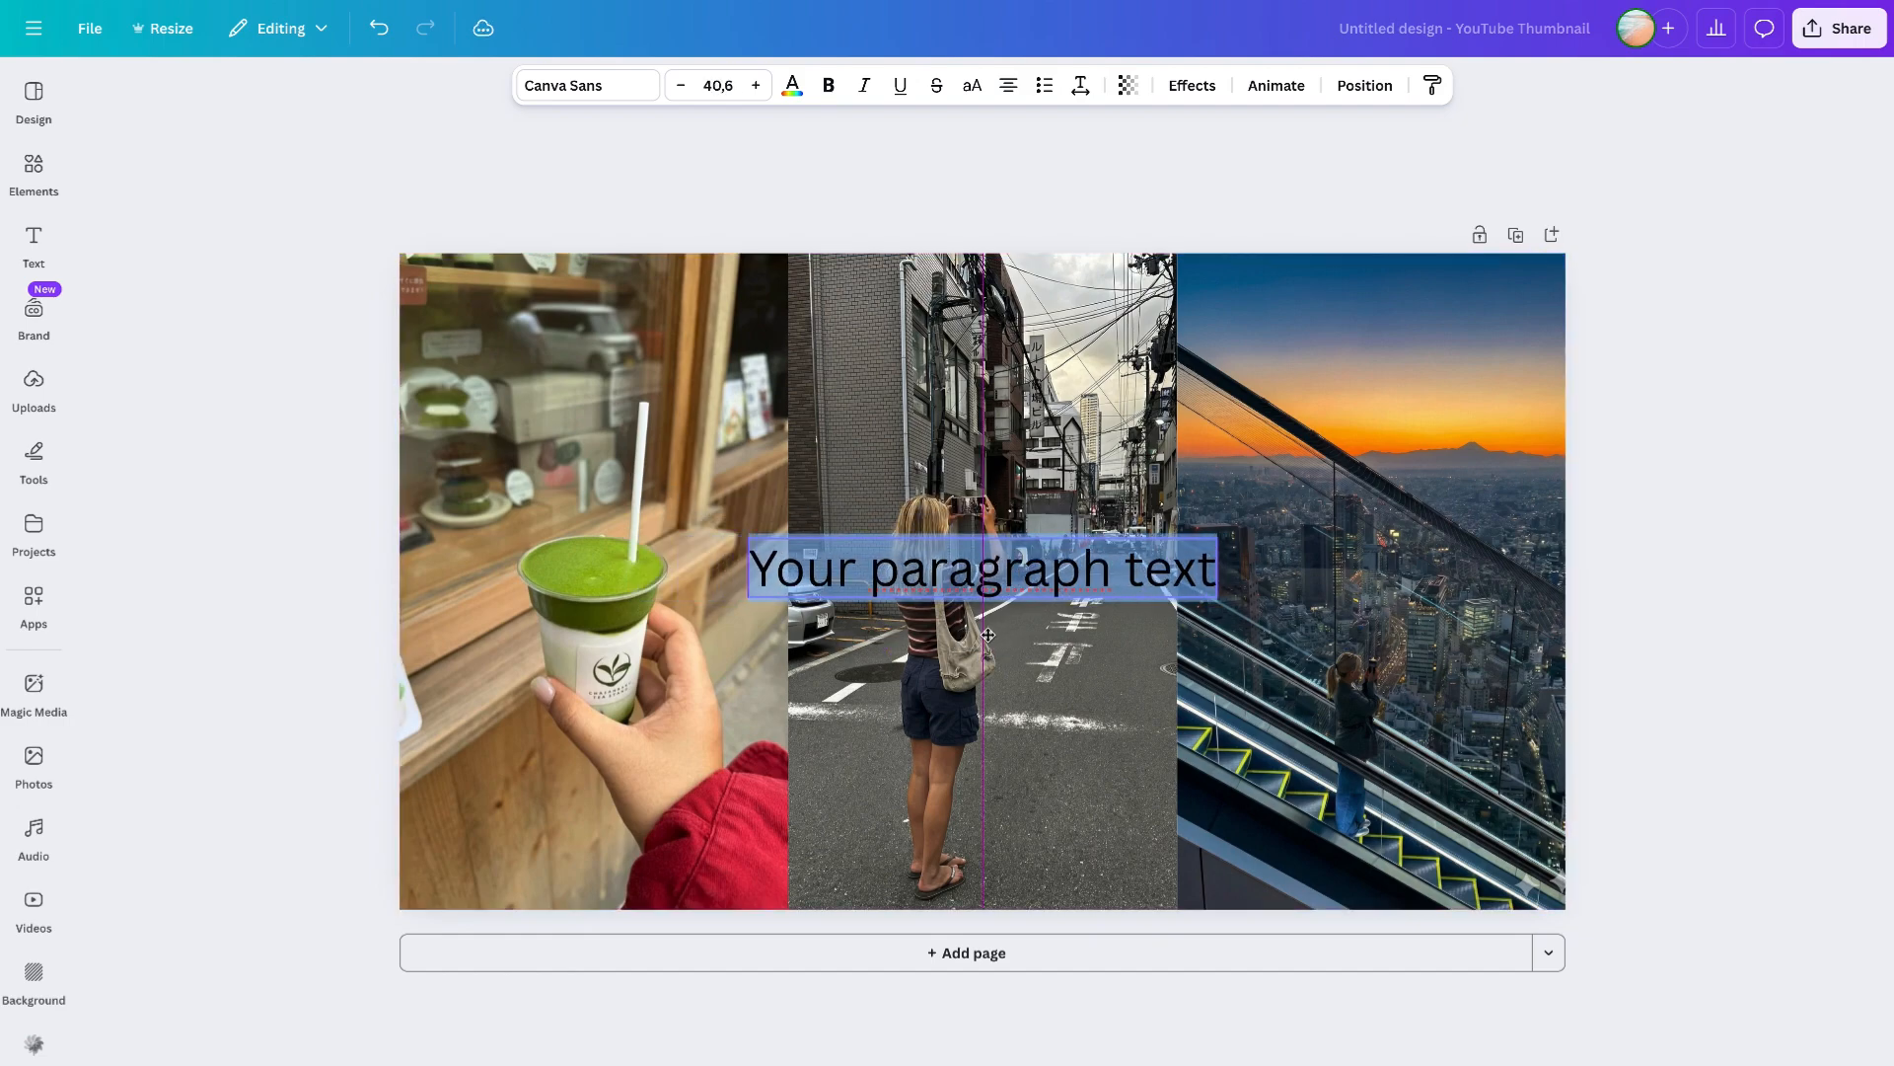
# - Set the text colour to white and replace the text with Tokyo
pyautogui.click(792, 86)
pyautogui.click(201, 241)
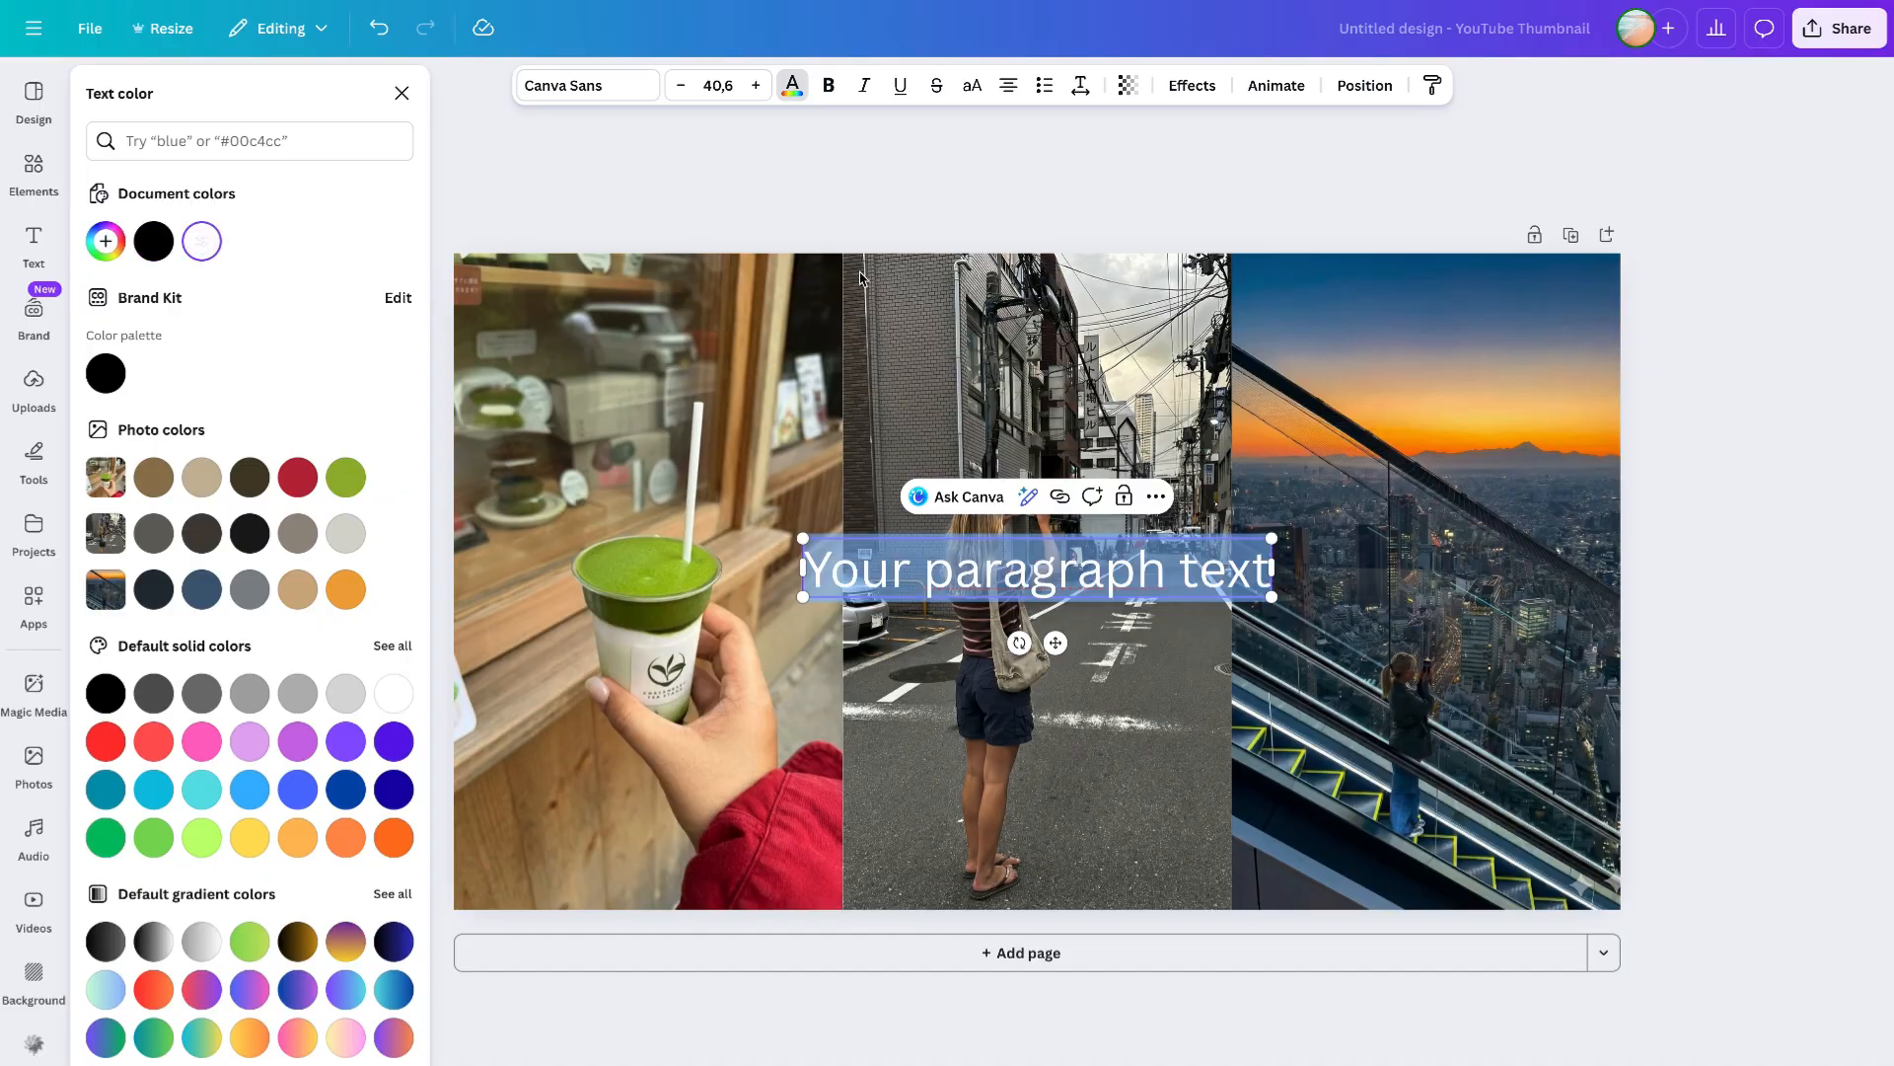
pyautogui.write('Tokyo')
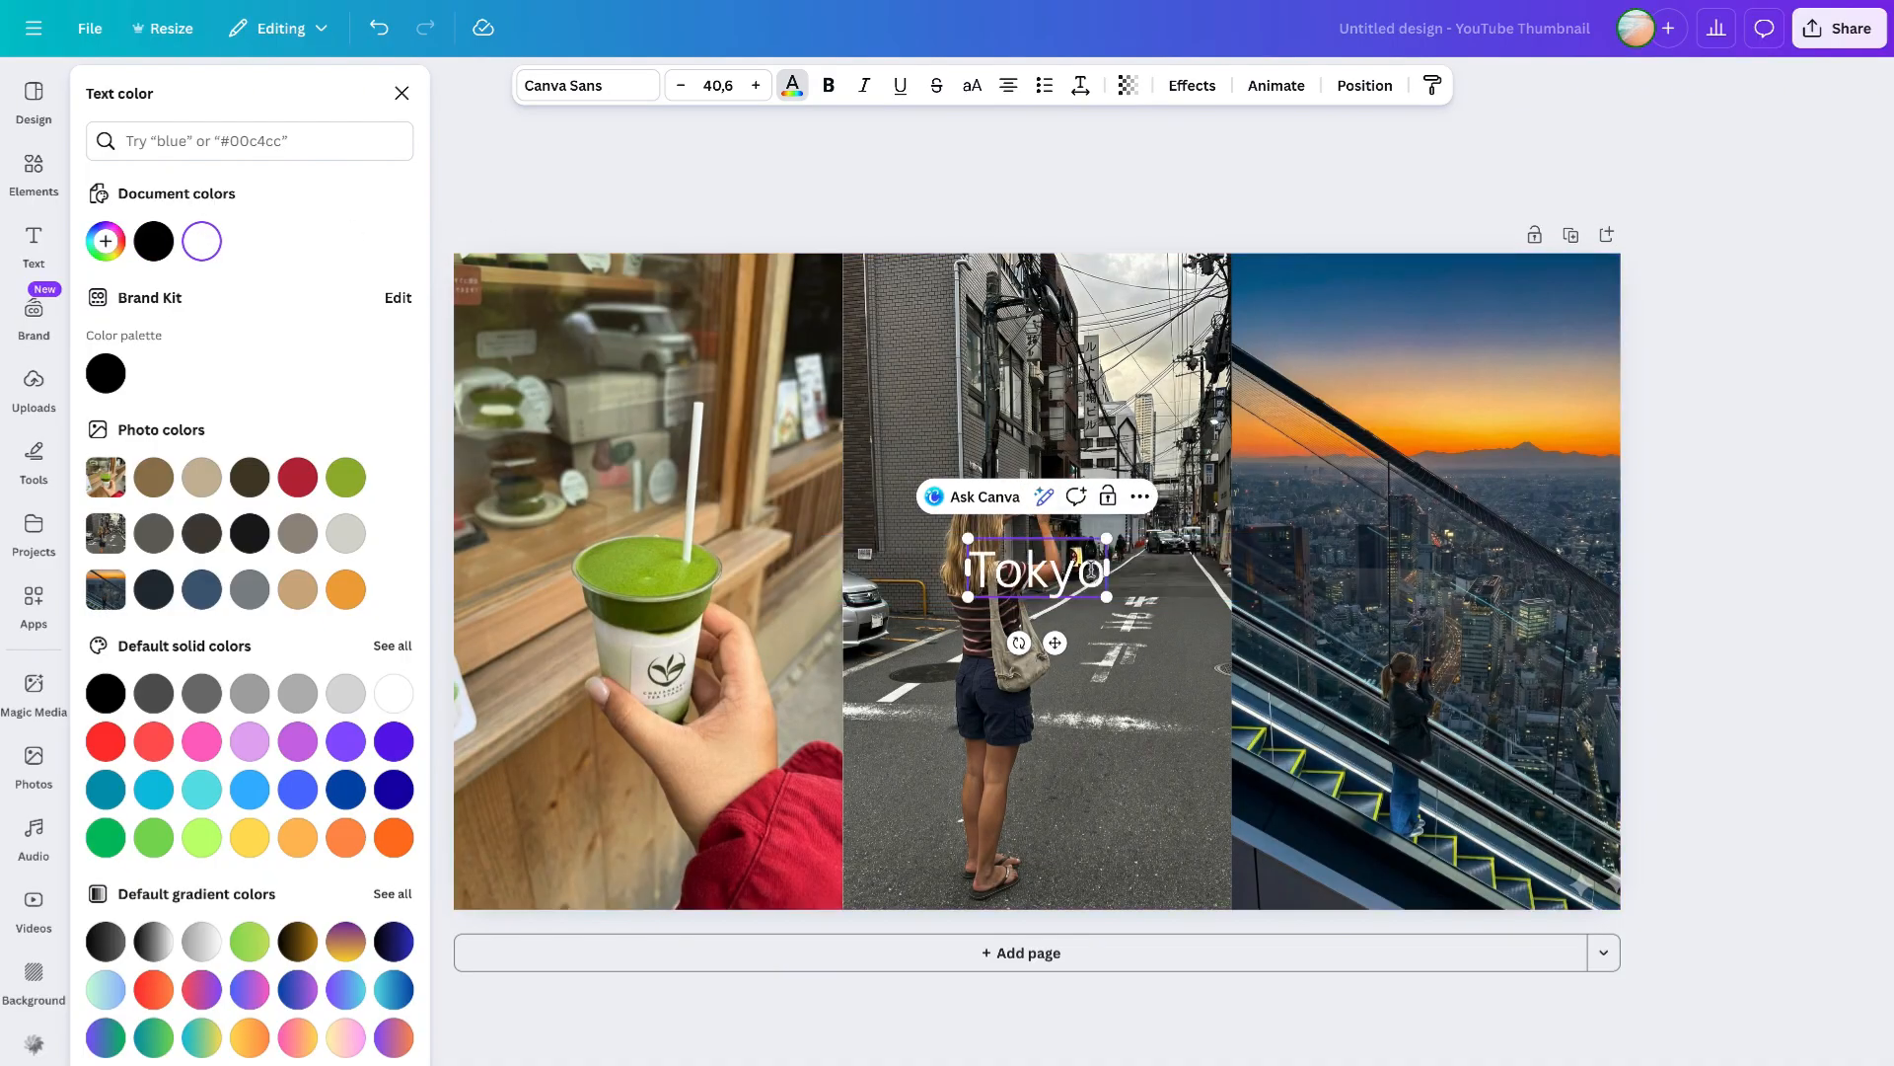
# - Enlarge the Tokyo text to about size 170 and centre it over the photo collage
pyautogui.click(793, 86)
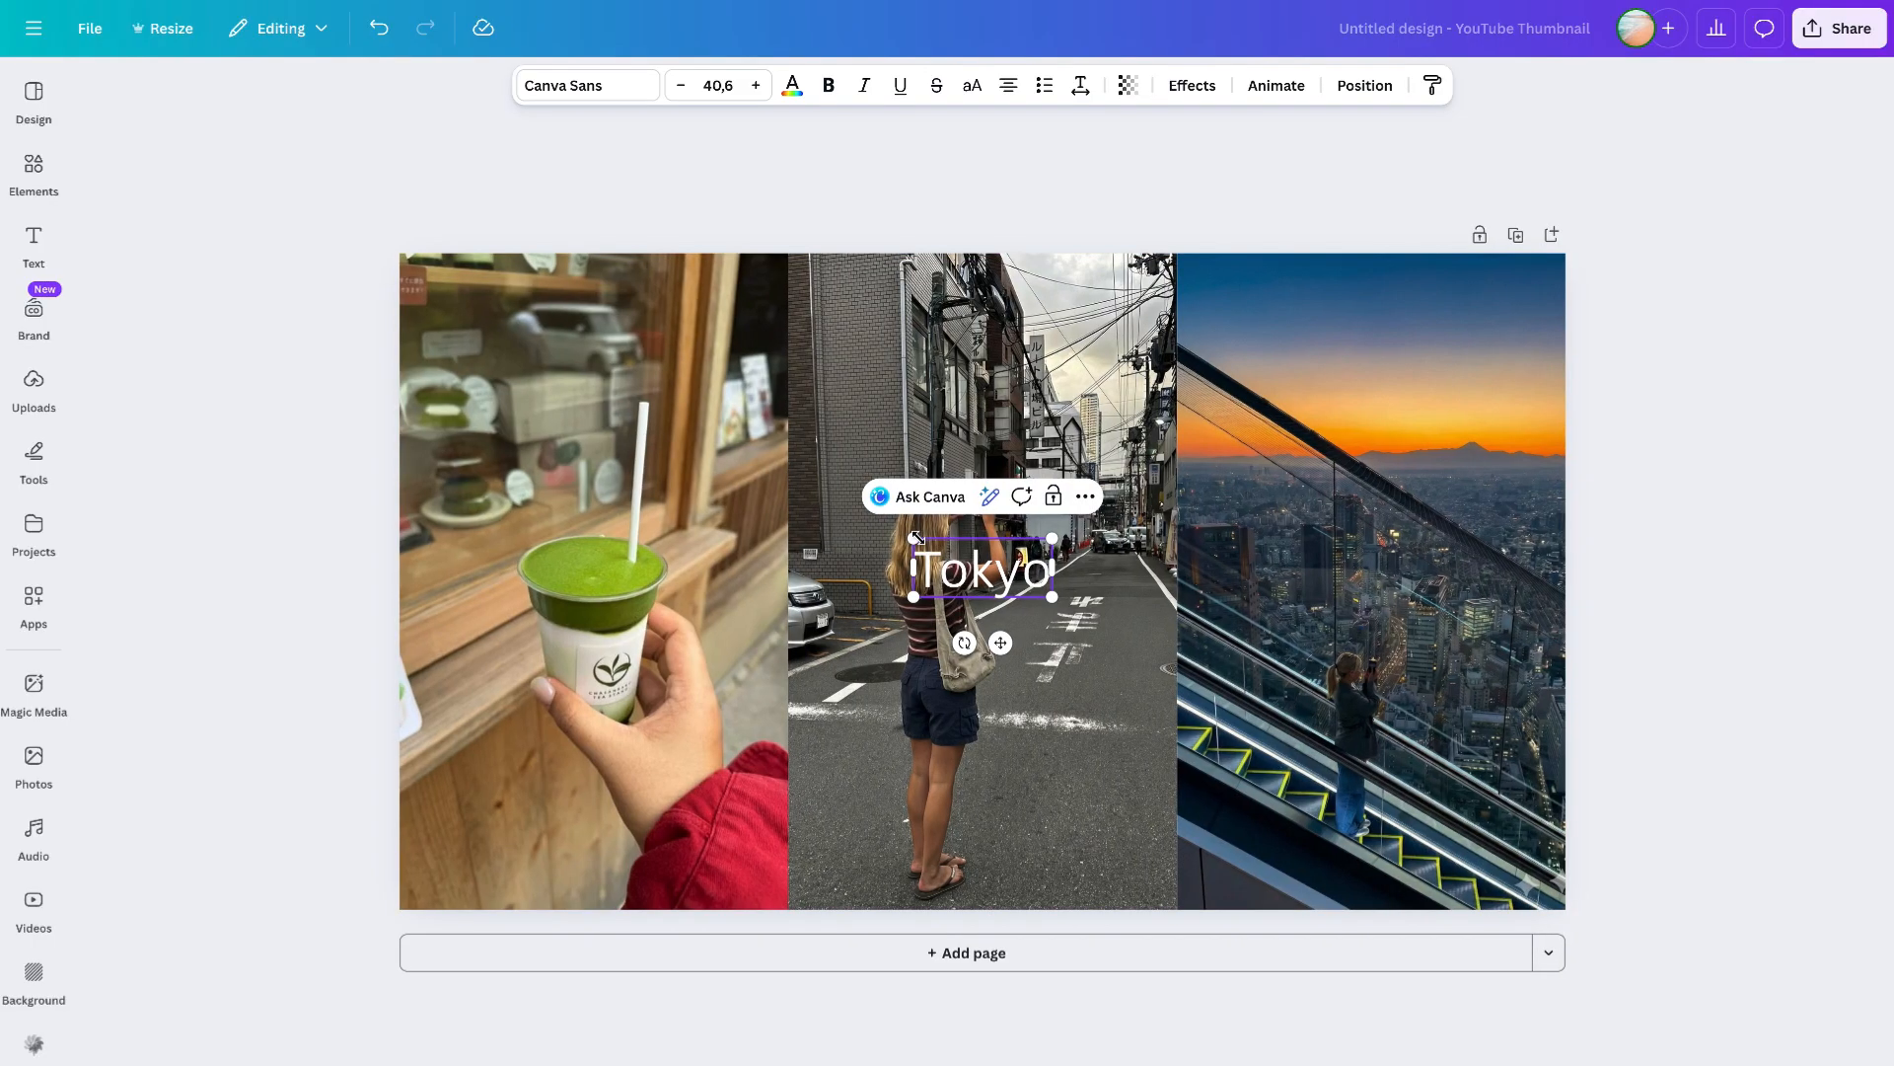
pyautogui.moveTo(916, 539); pyautogui.dragTo(641, 426)
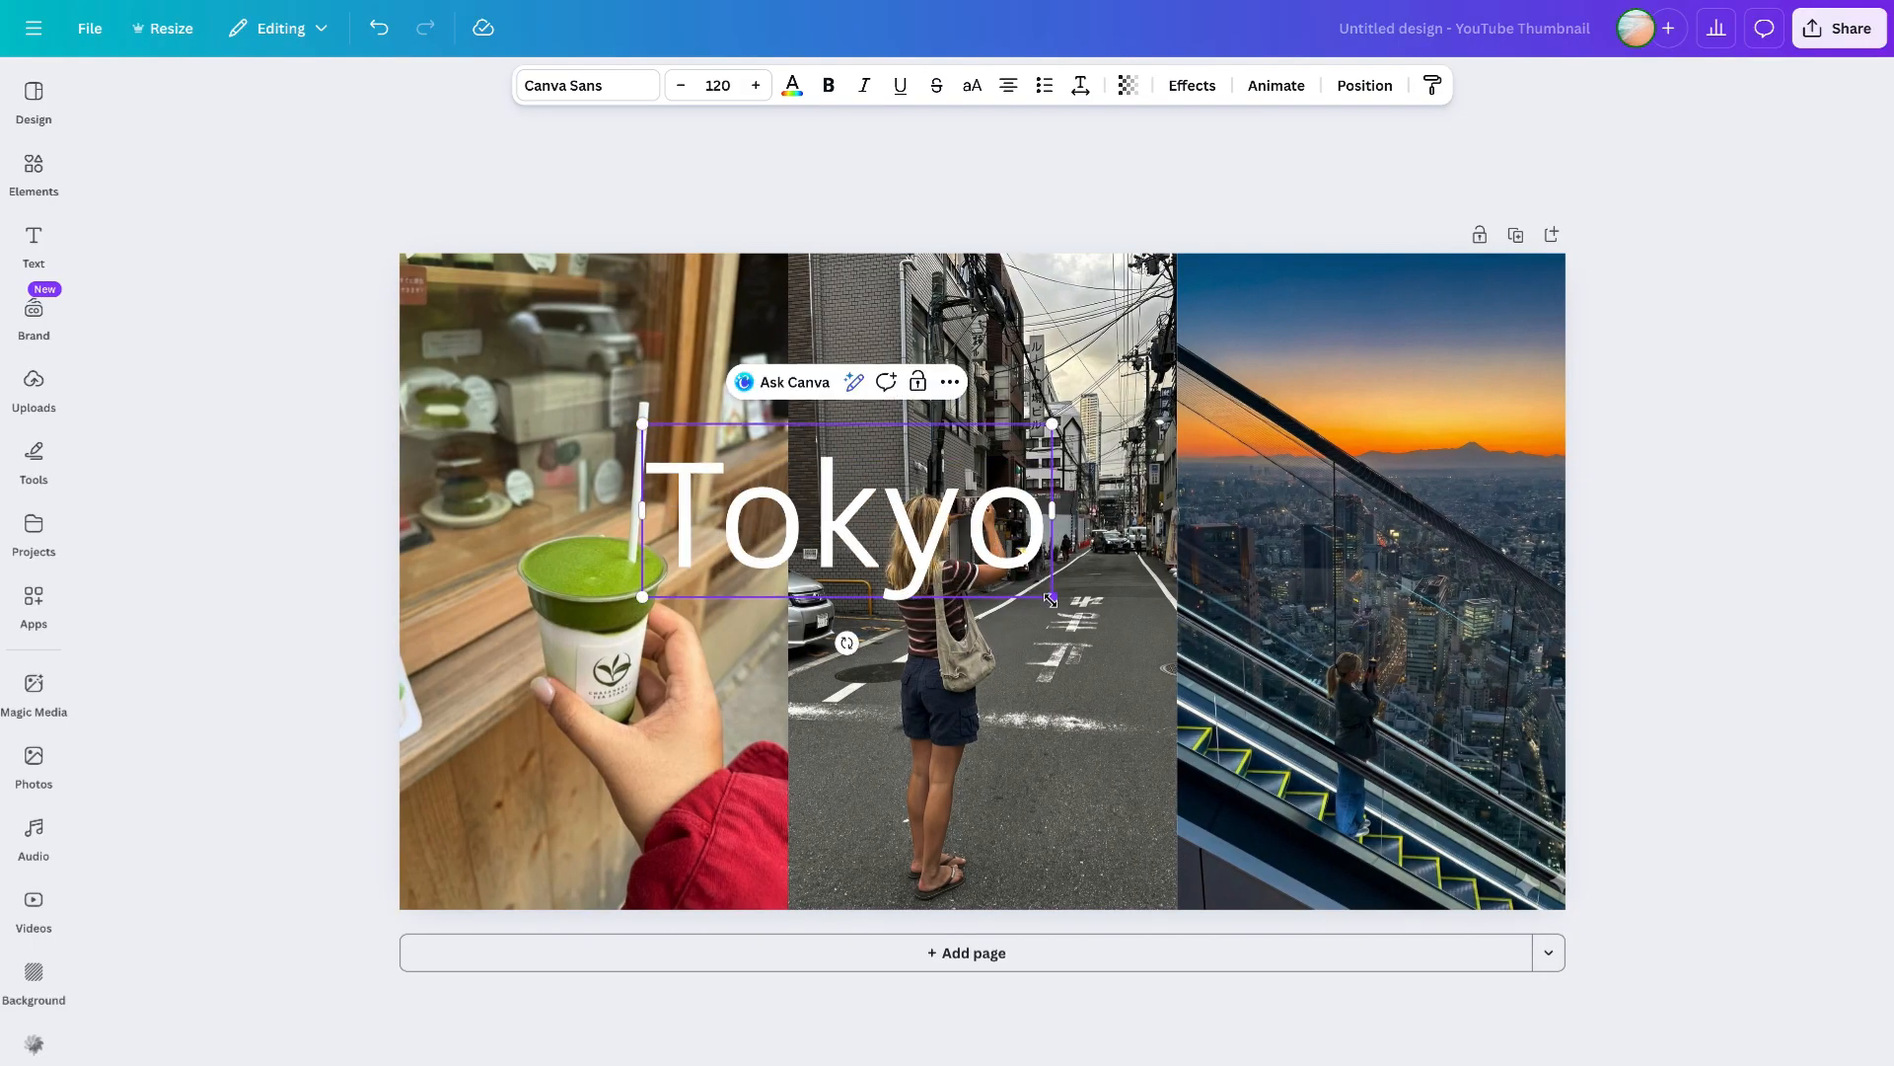
pyautogui.moveTo(1058, 602); pyautogui.dragTo(1241, 699)
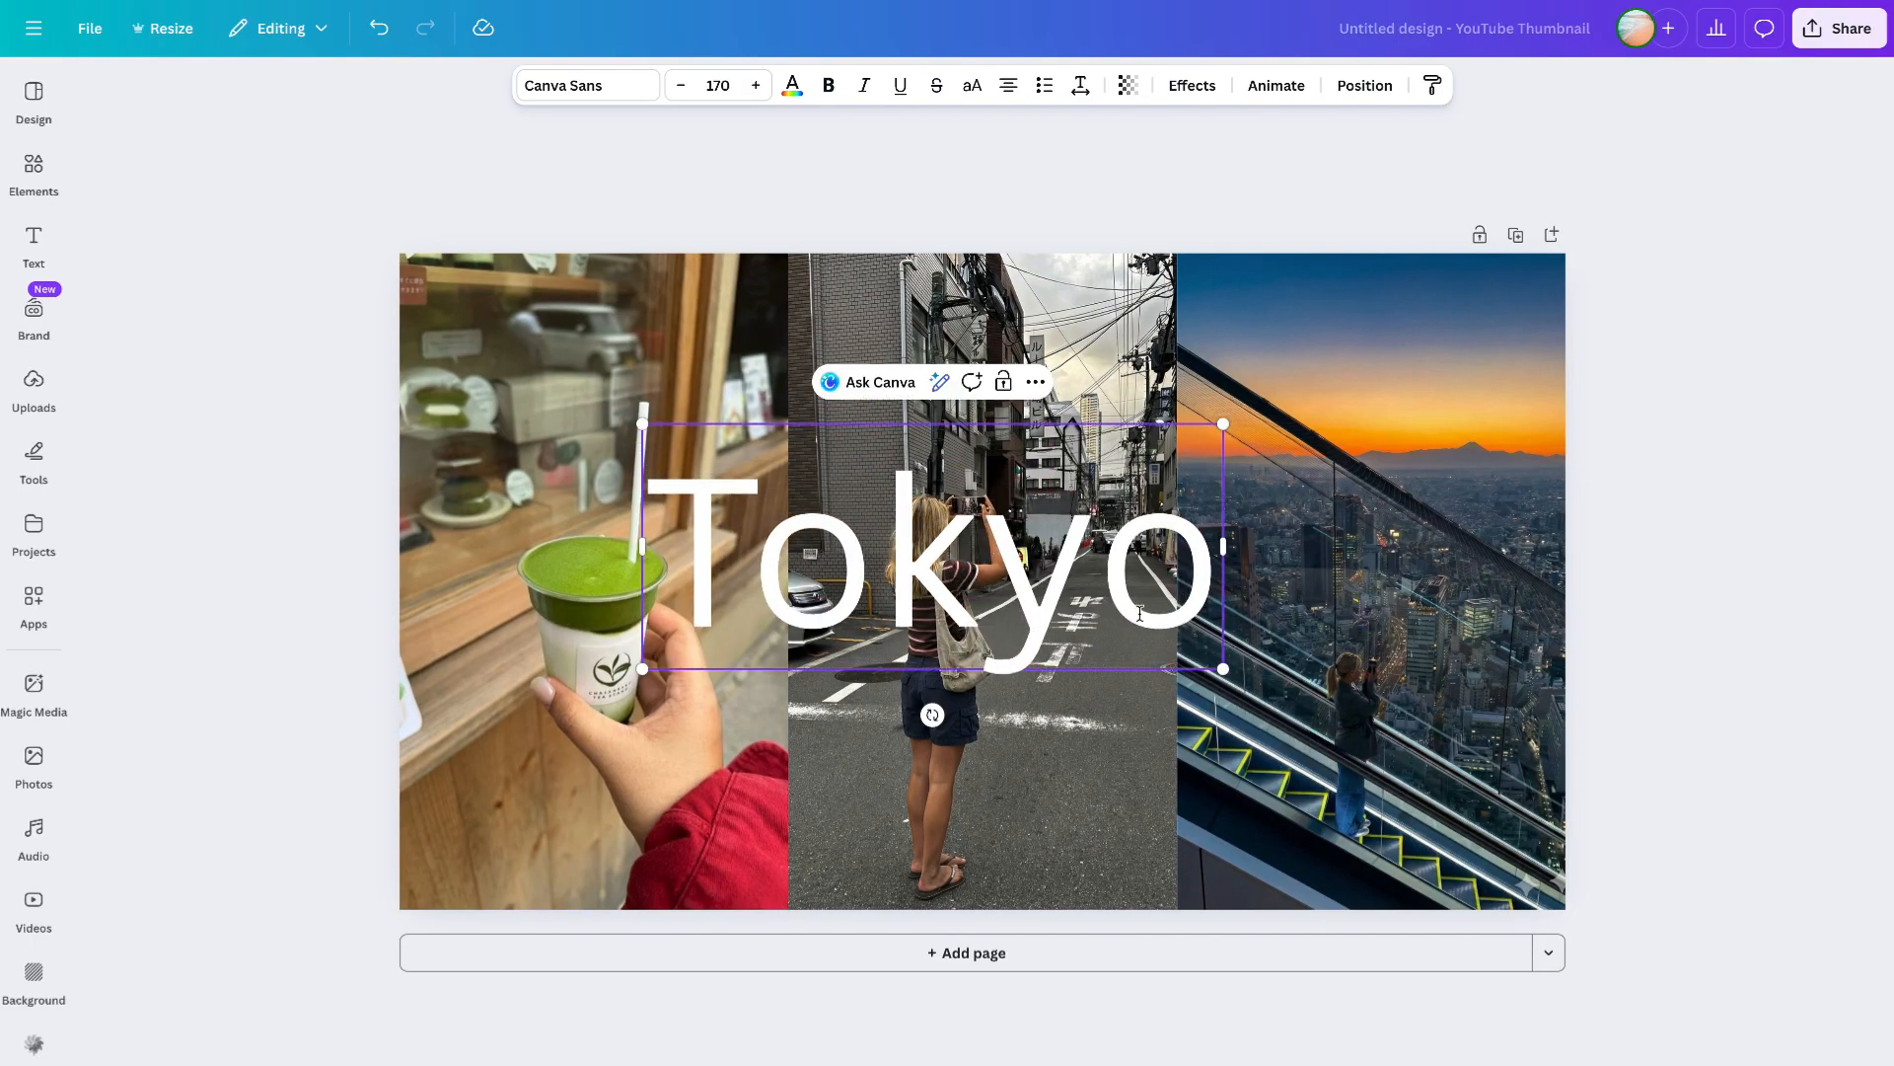
pyautogui.click(1615, 567)
pyautogui.moveTo(991, 552); pyautogui.dragTo(1037, 530)
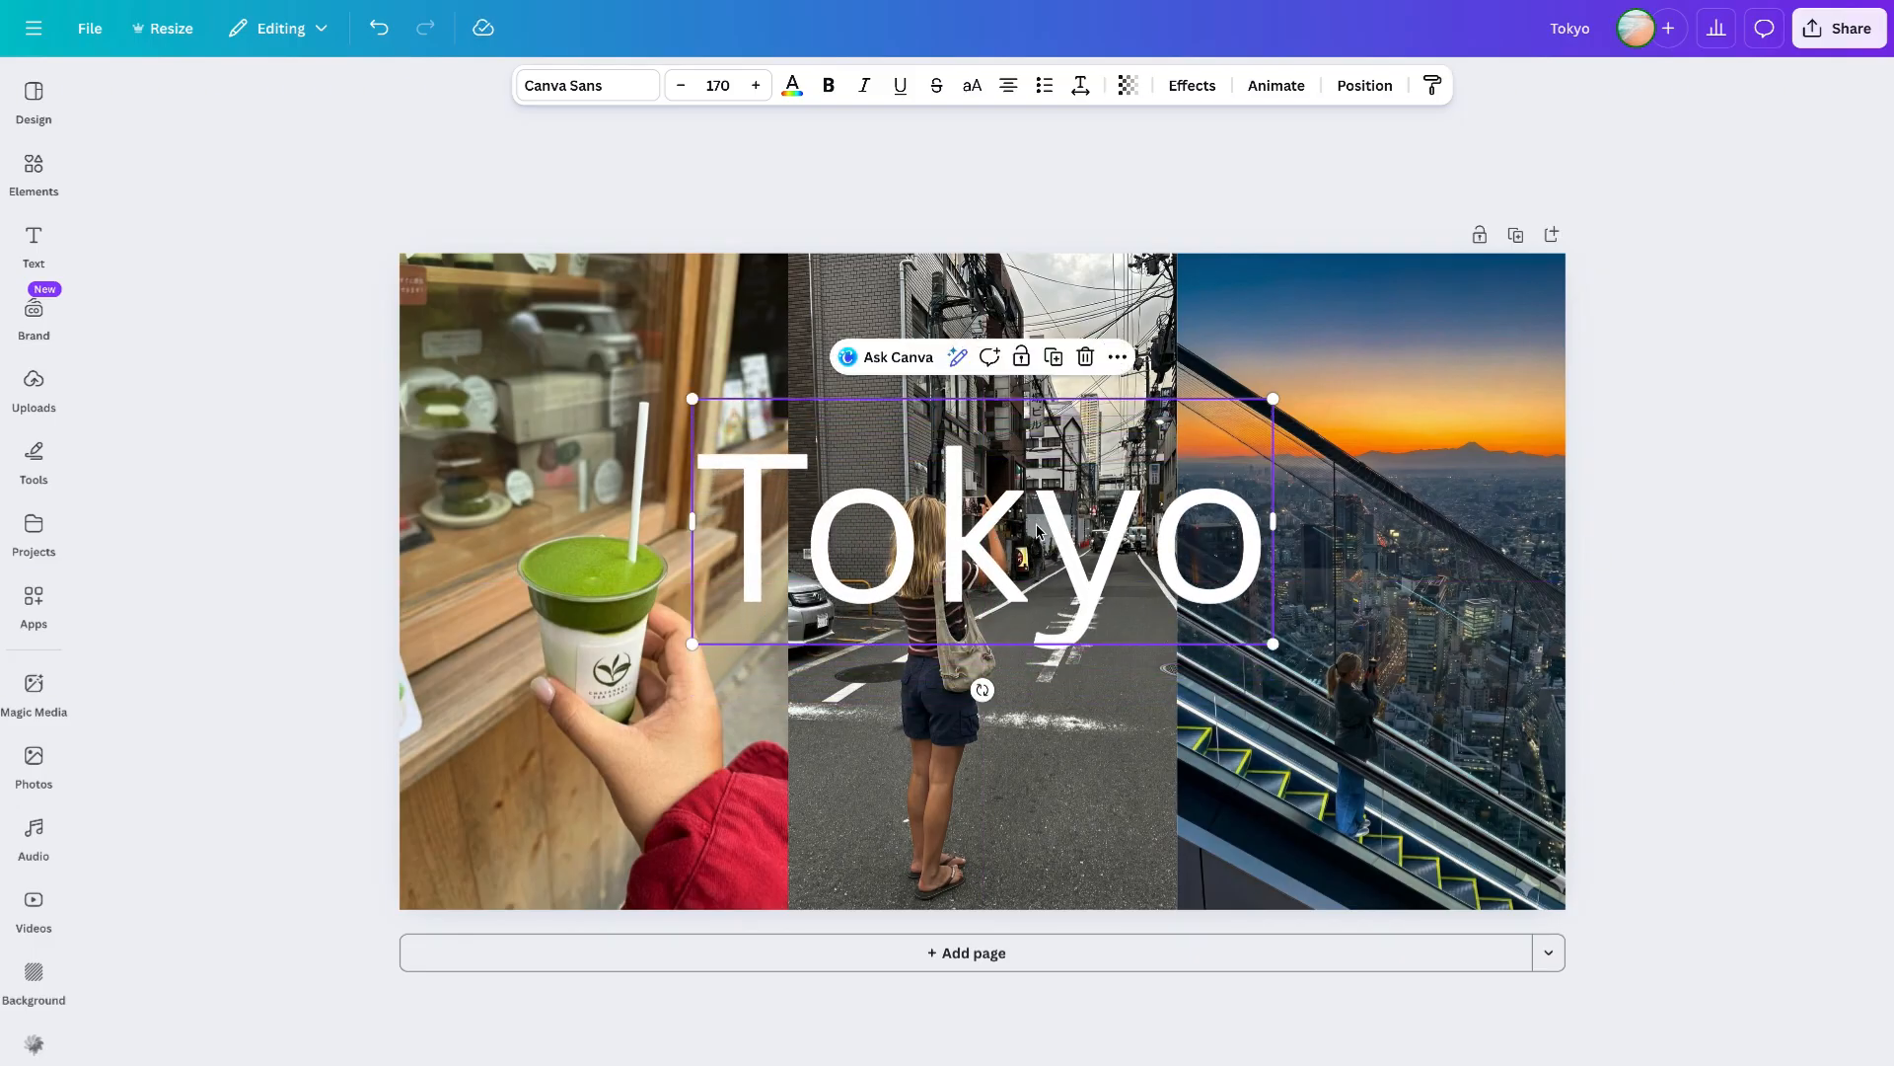
# - Change the Tokyo font to Montserrat in the Bold weight
pyautogui.click(573, 94)
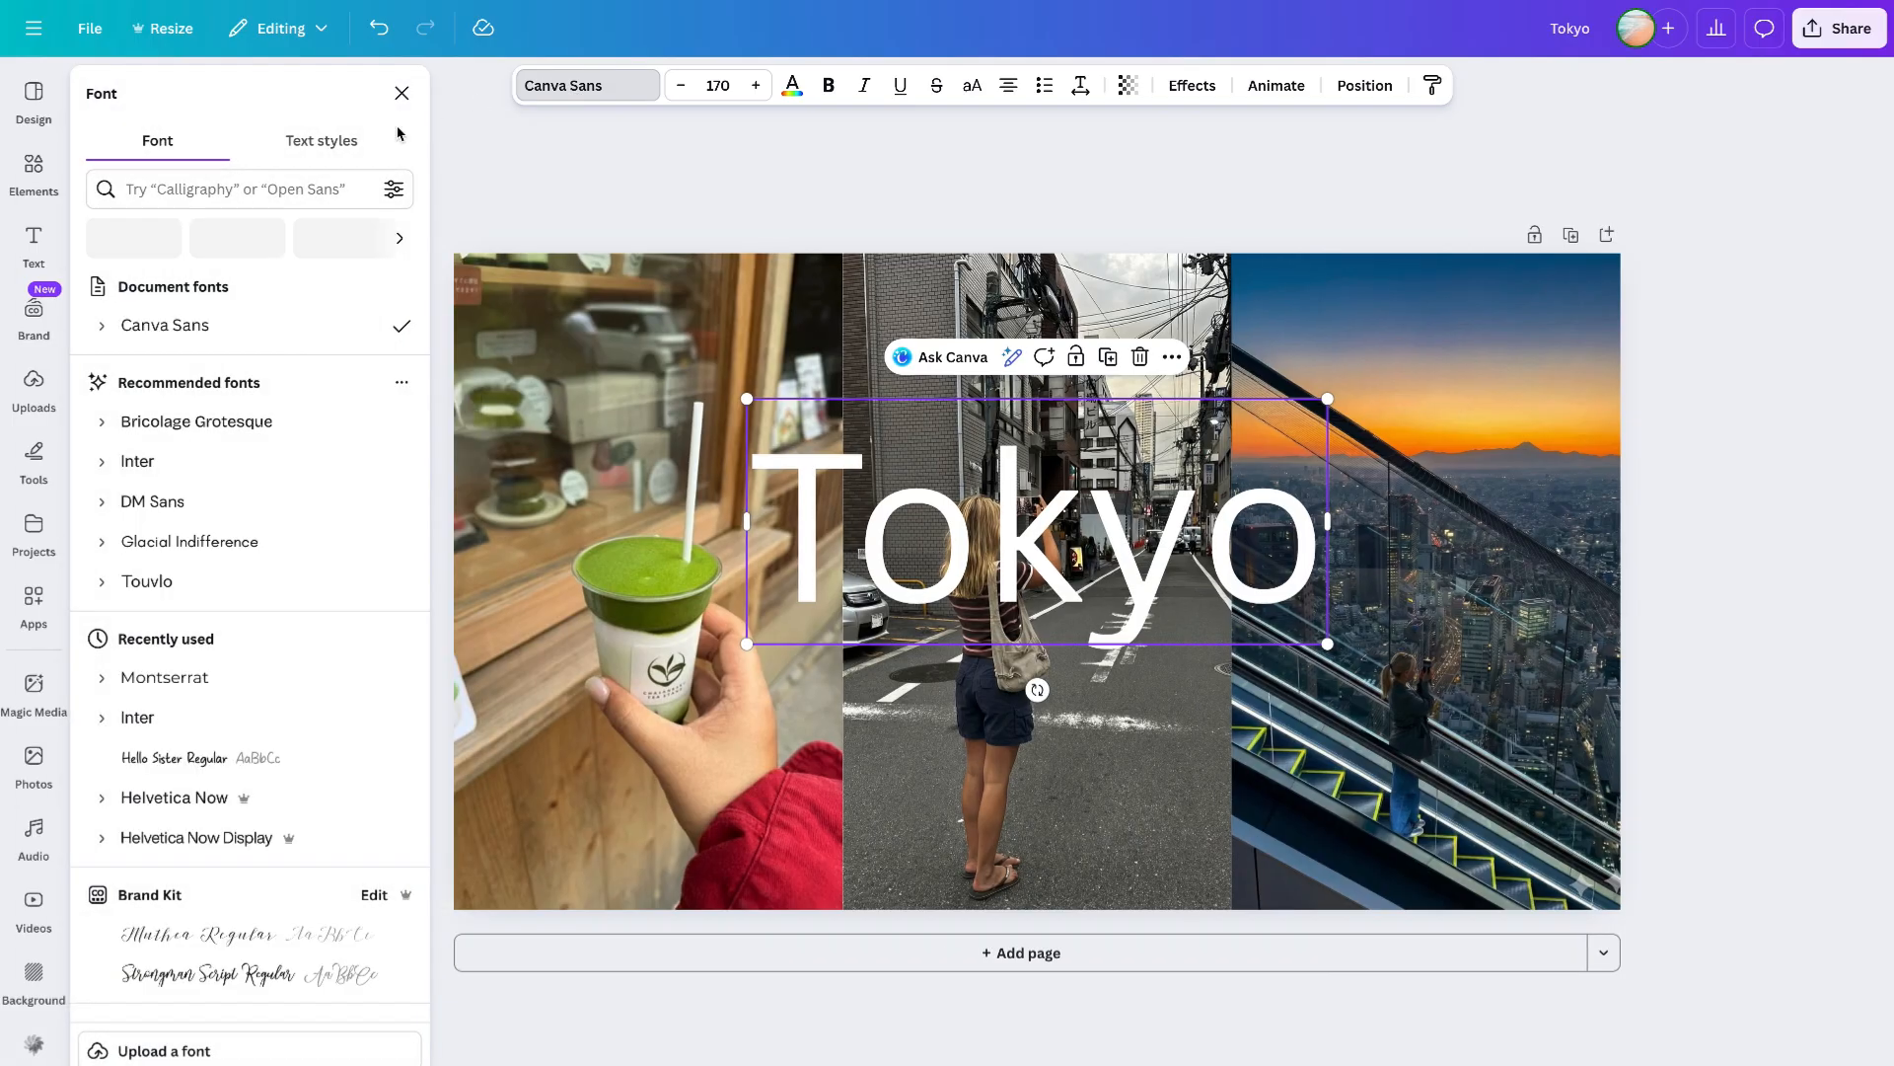
pyautogui.click(246, 187)
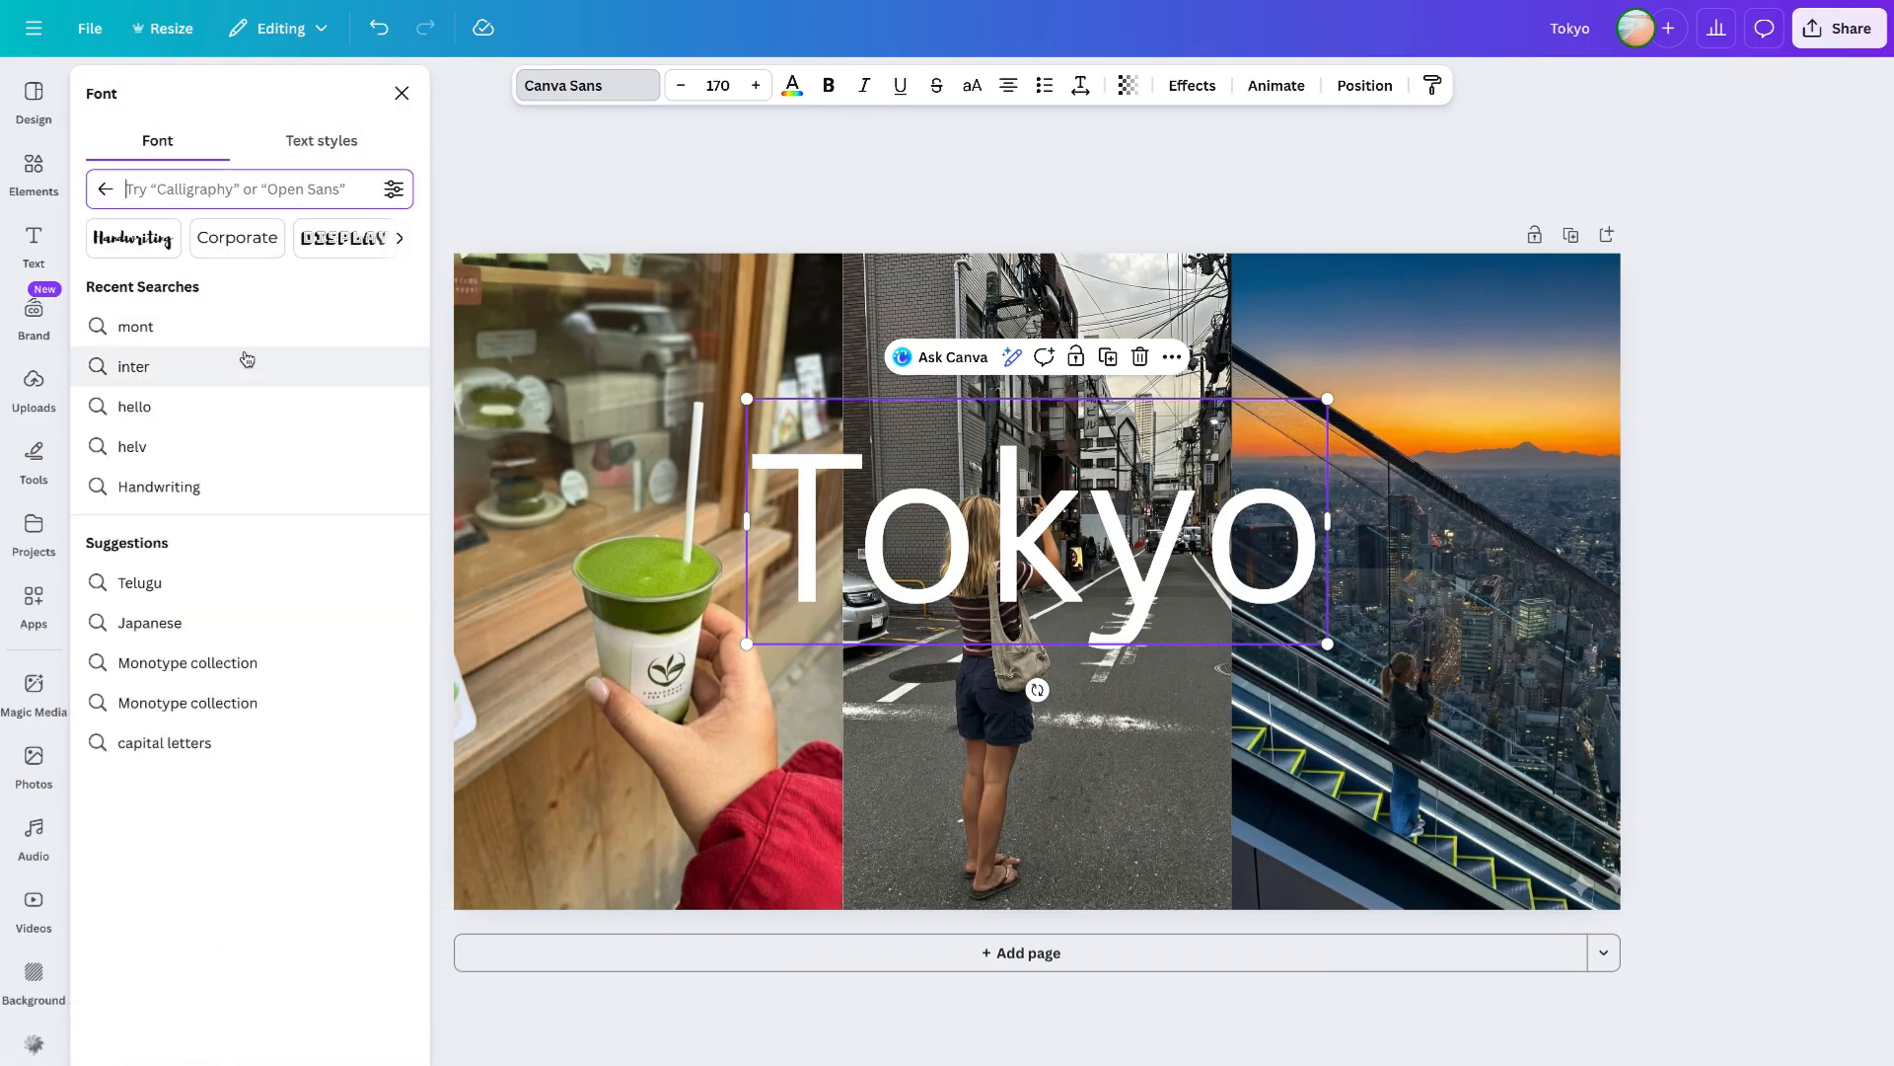
pyautogui.write('mont')
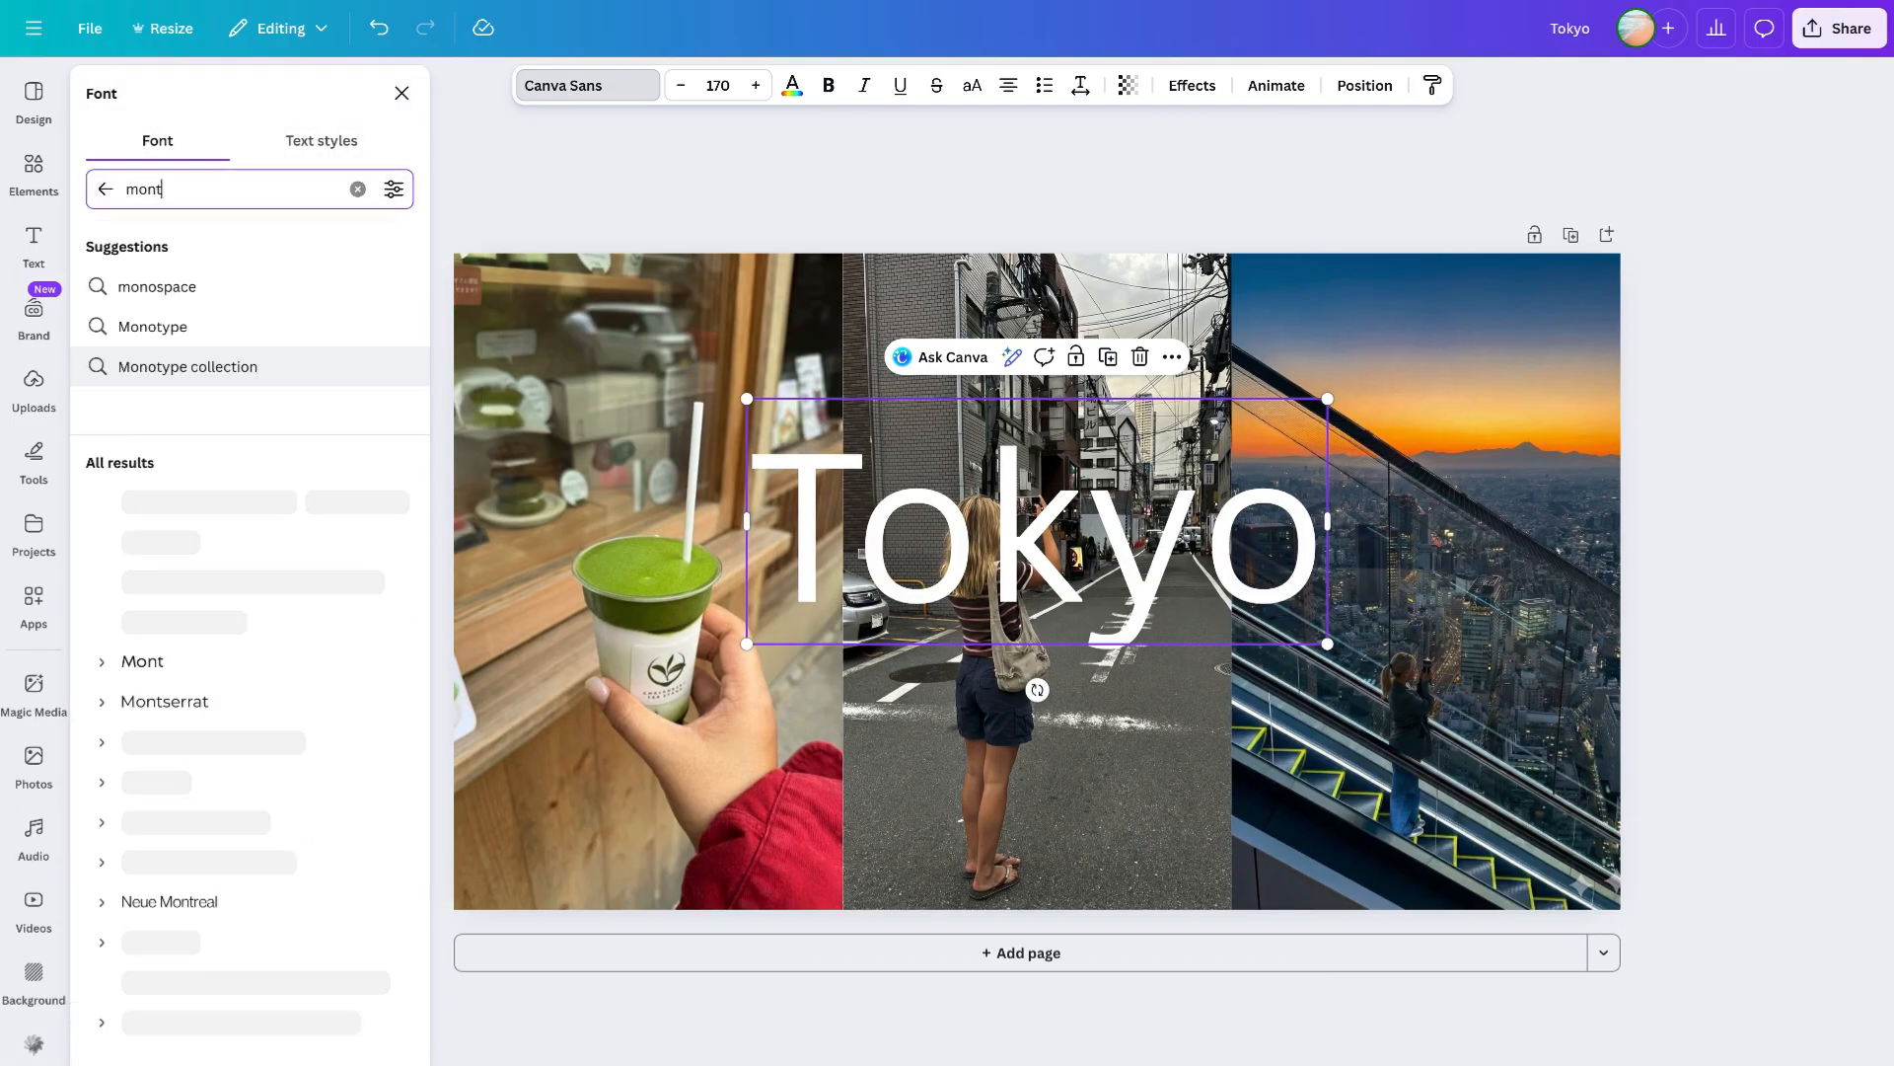
pyautogui.click(173, 334)
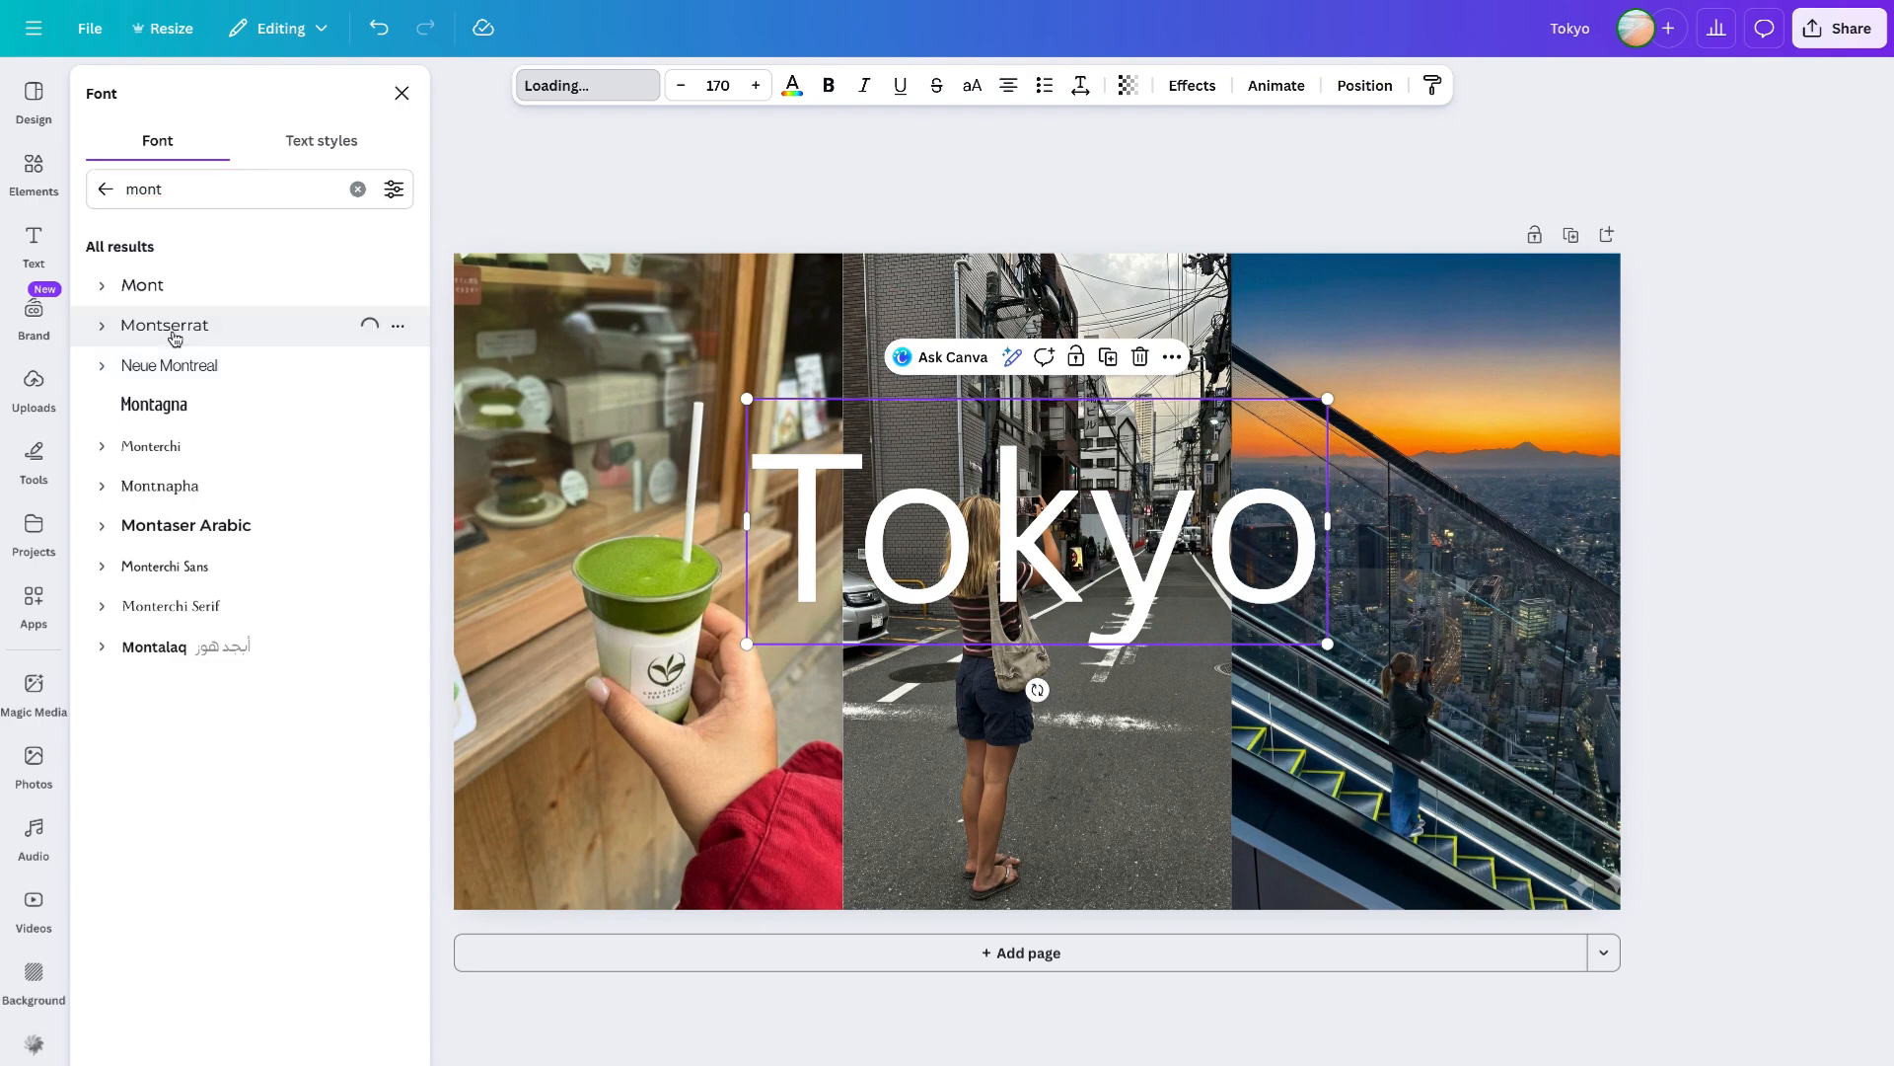
pyautogui.click(102, 329)
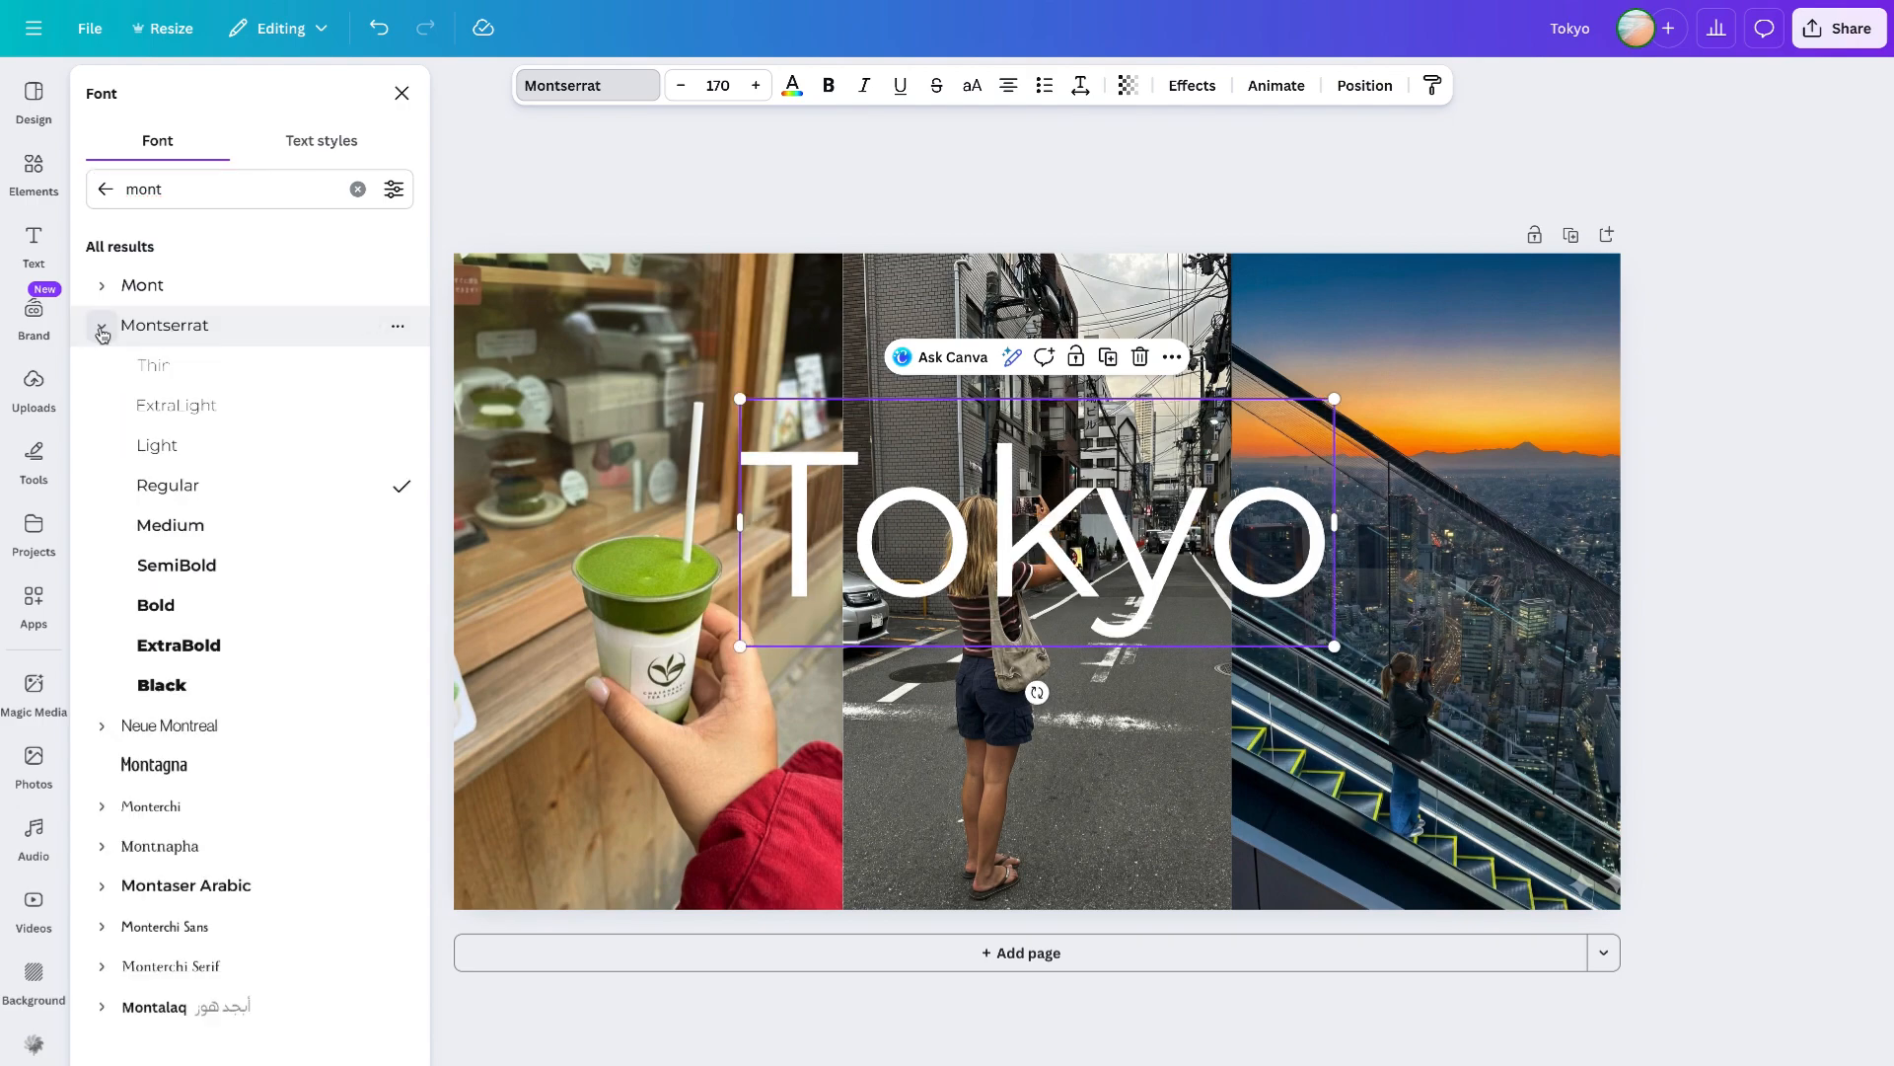
pyautogui.click(204, 541)
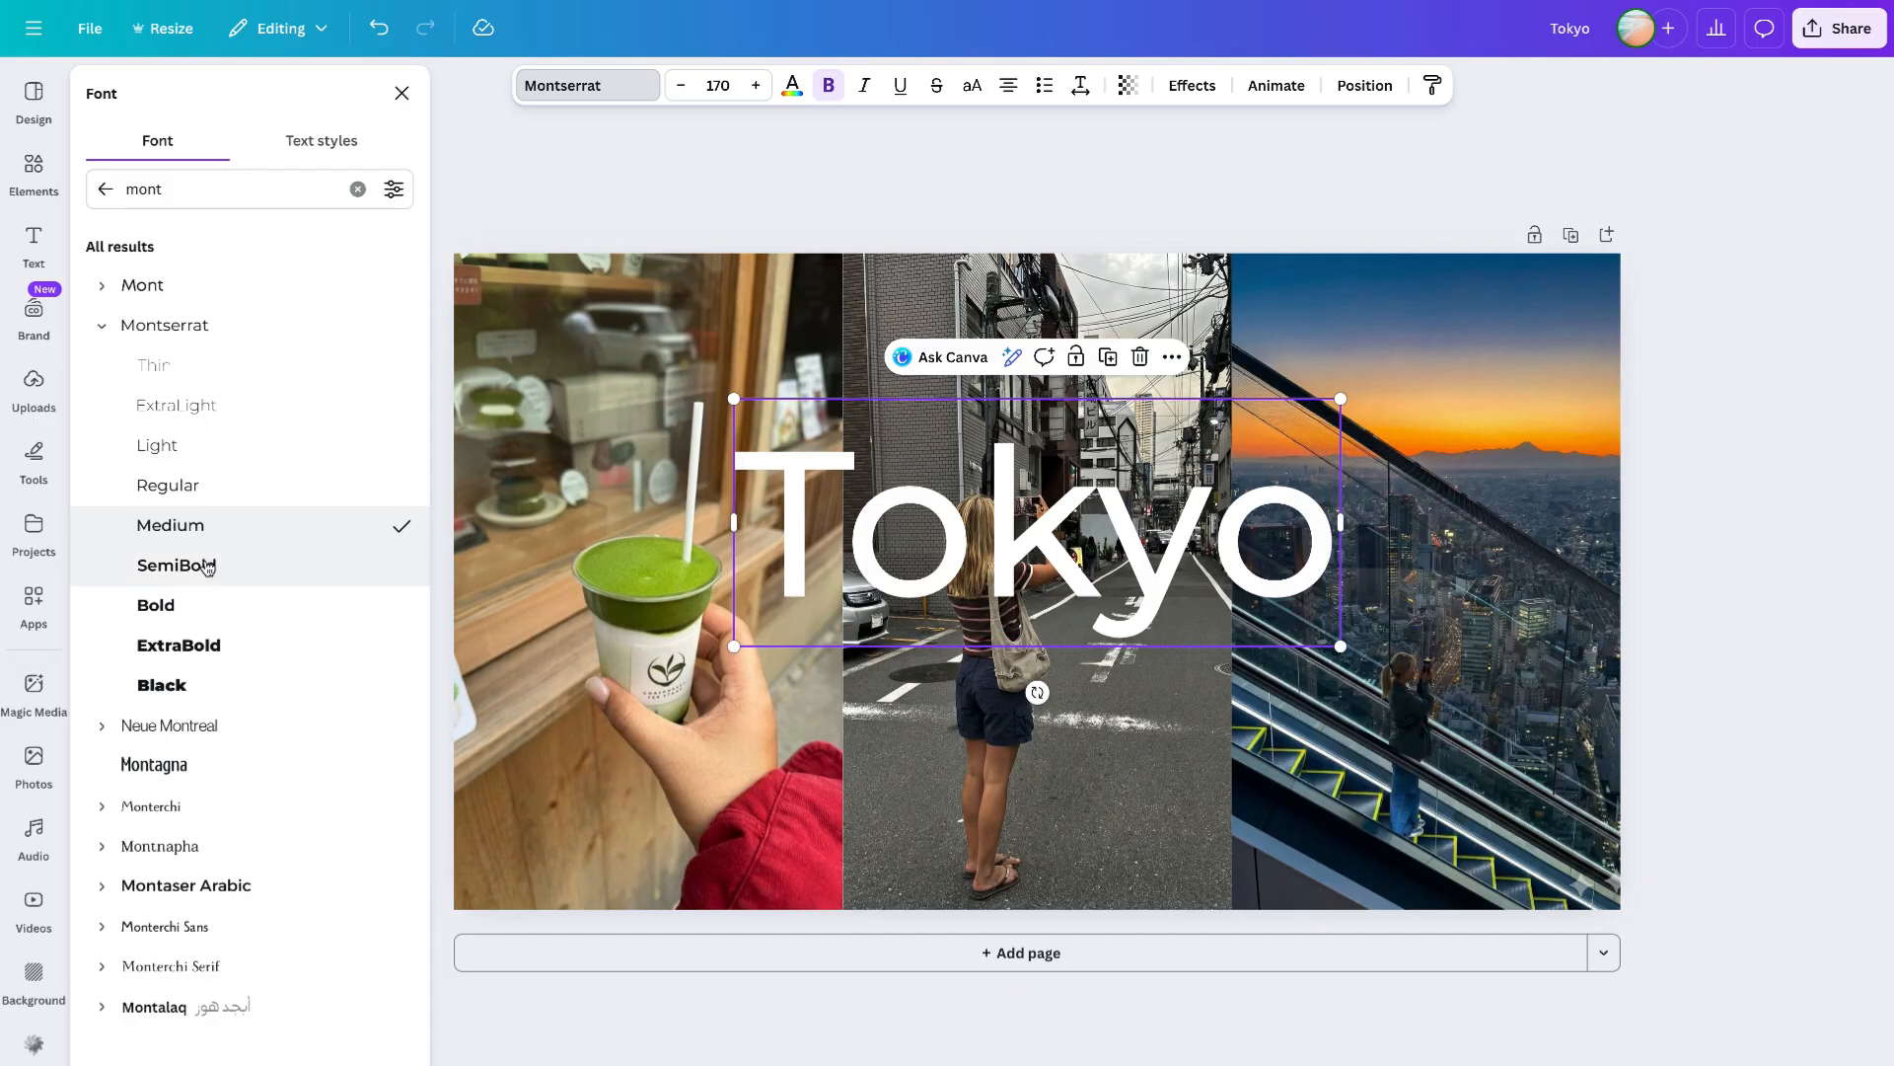
pyautogui.click(205, 565)
pyautogui.click(196, 688)
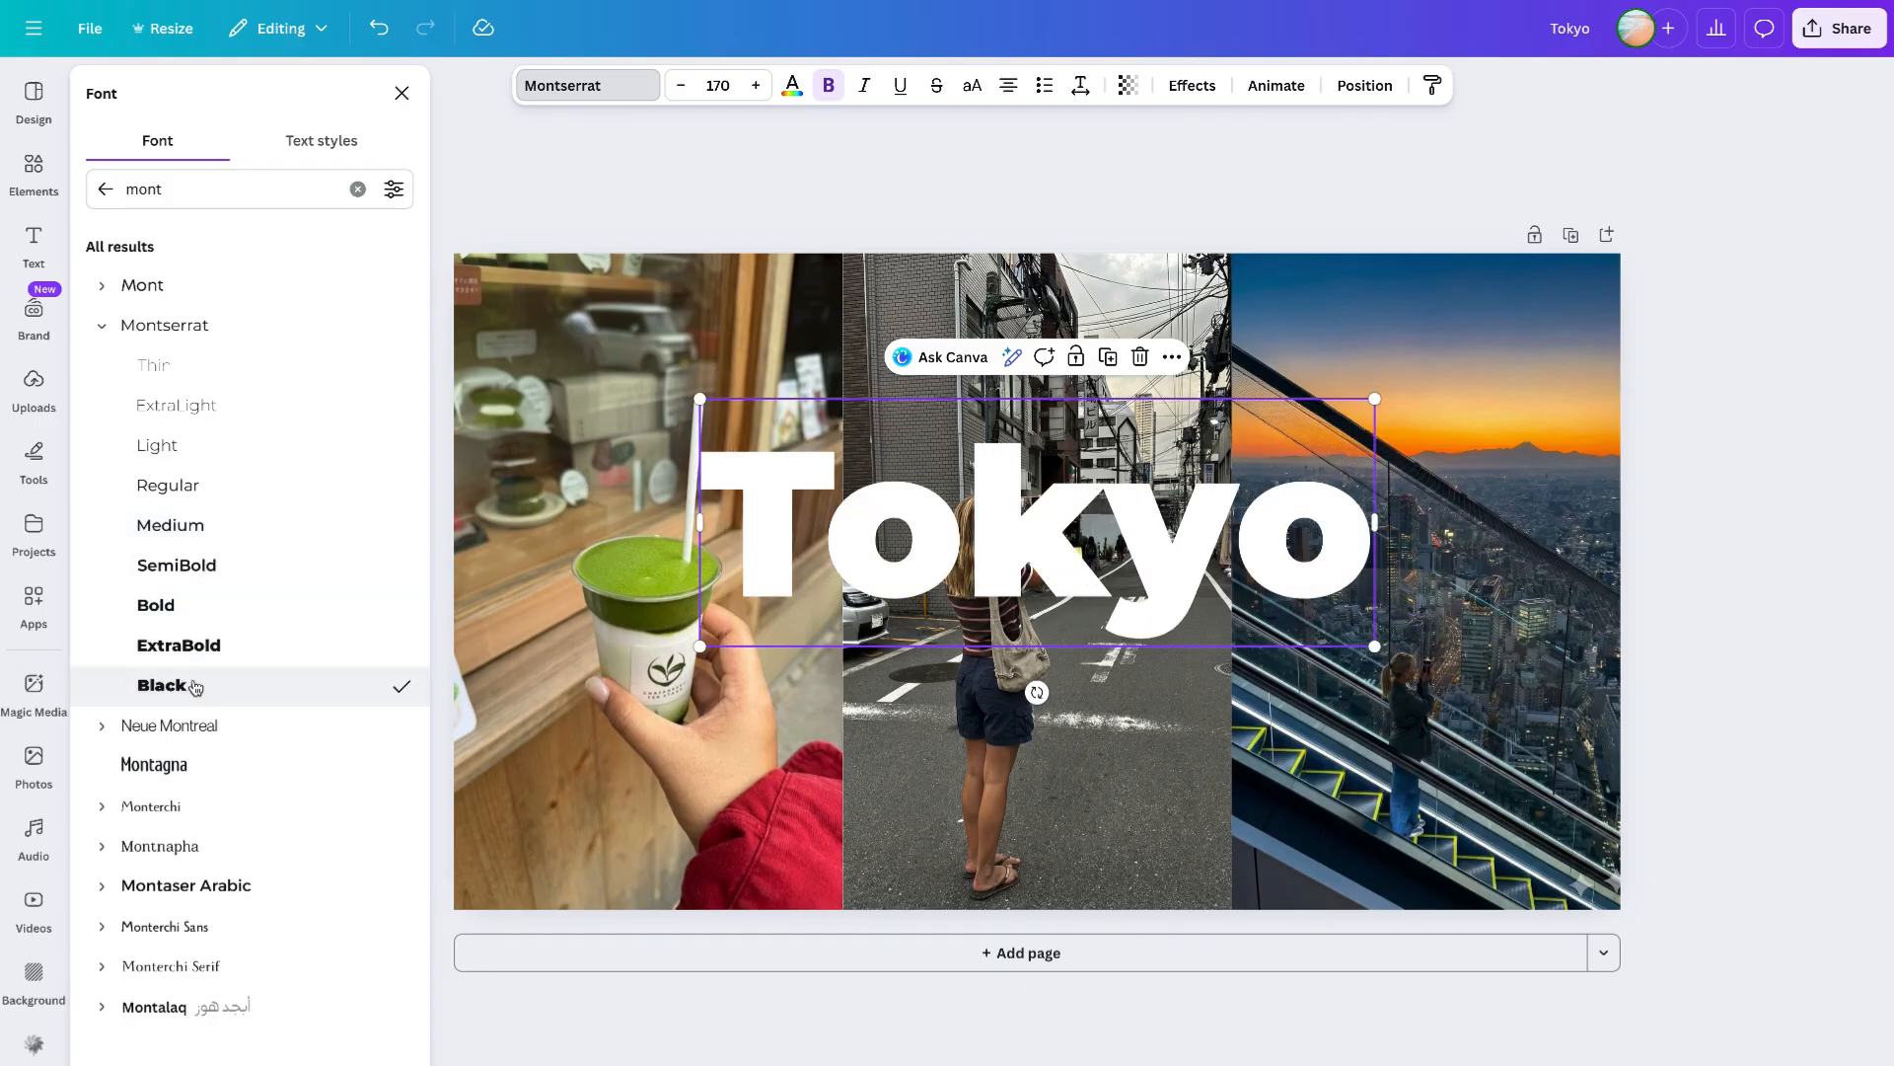
pyautogui.click(197, 662)
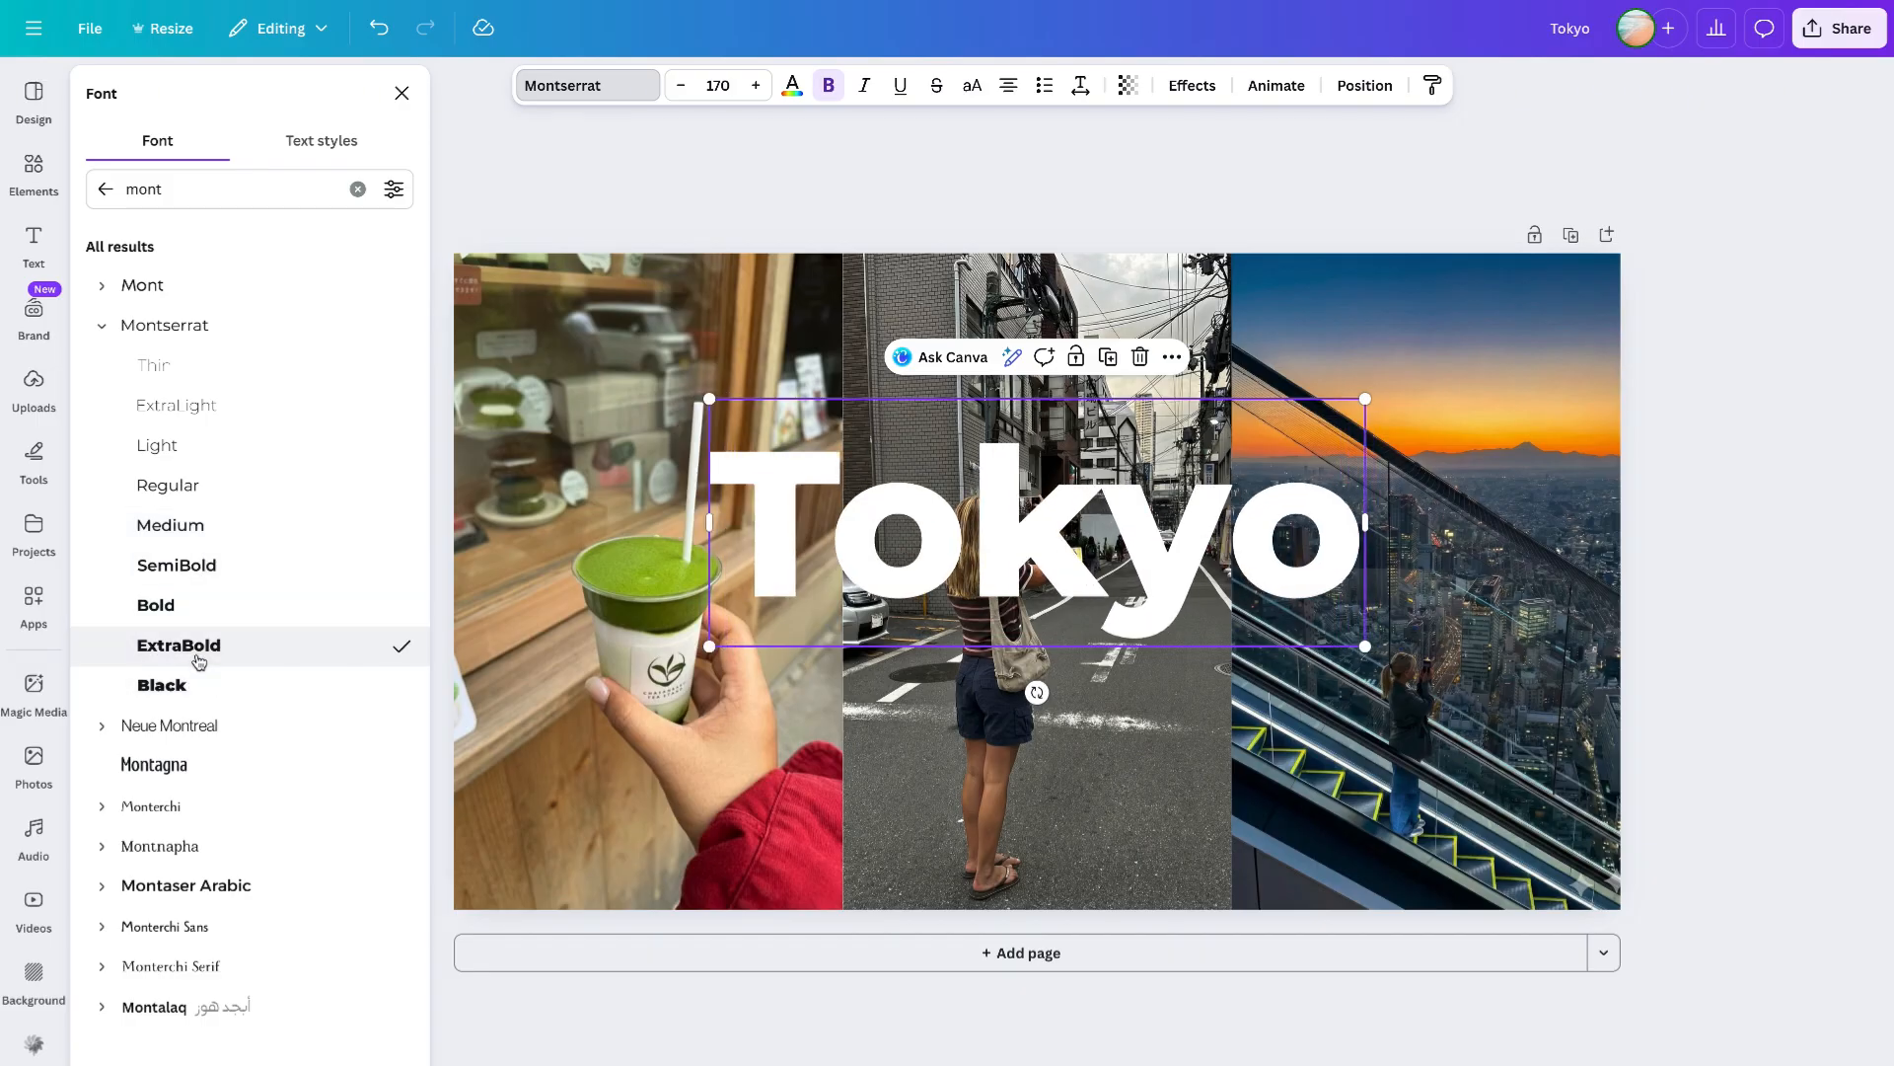
pyautogui.click(197, 616)
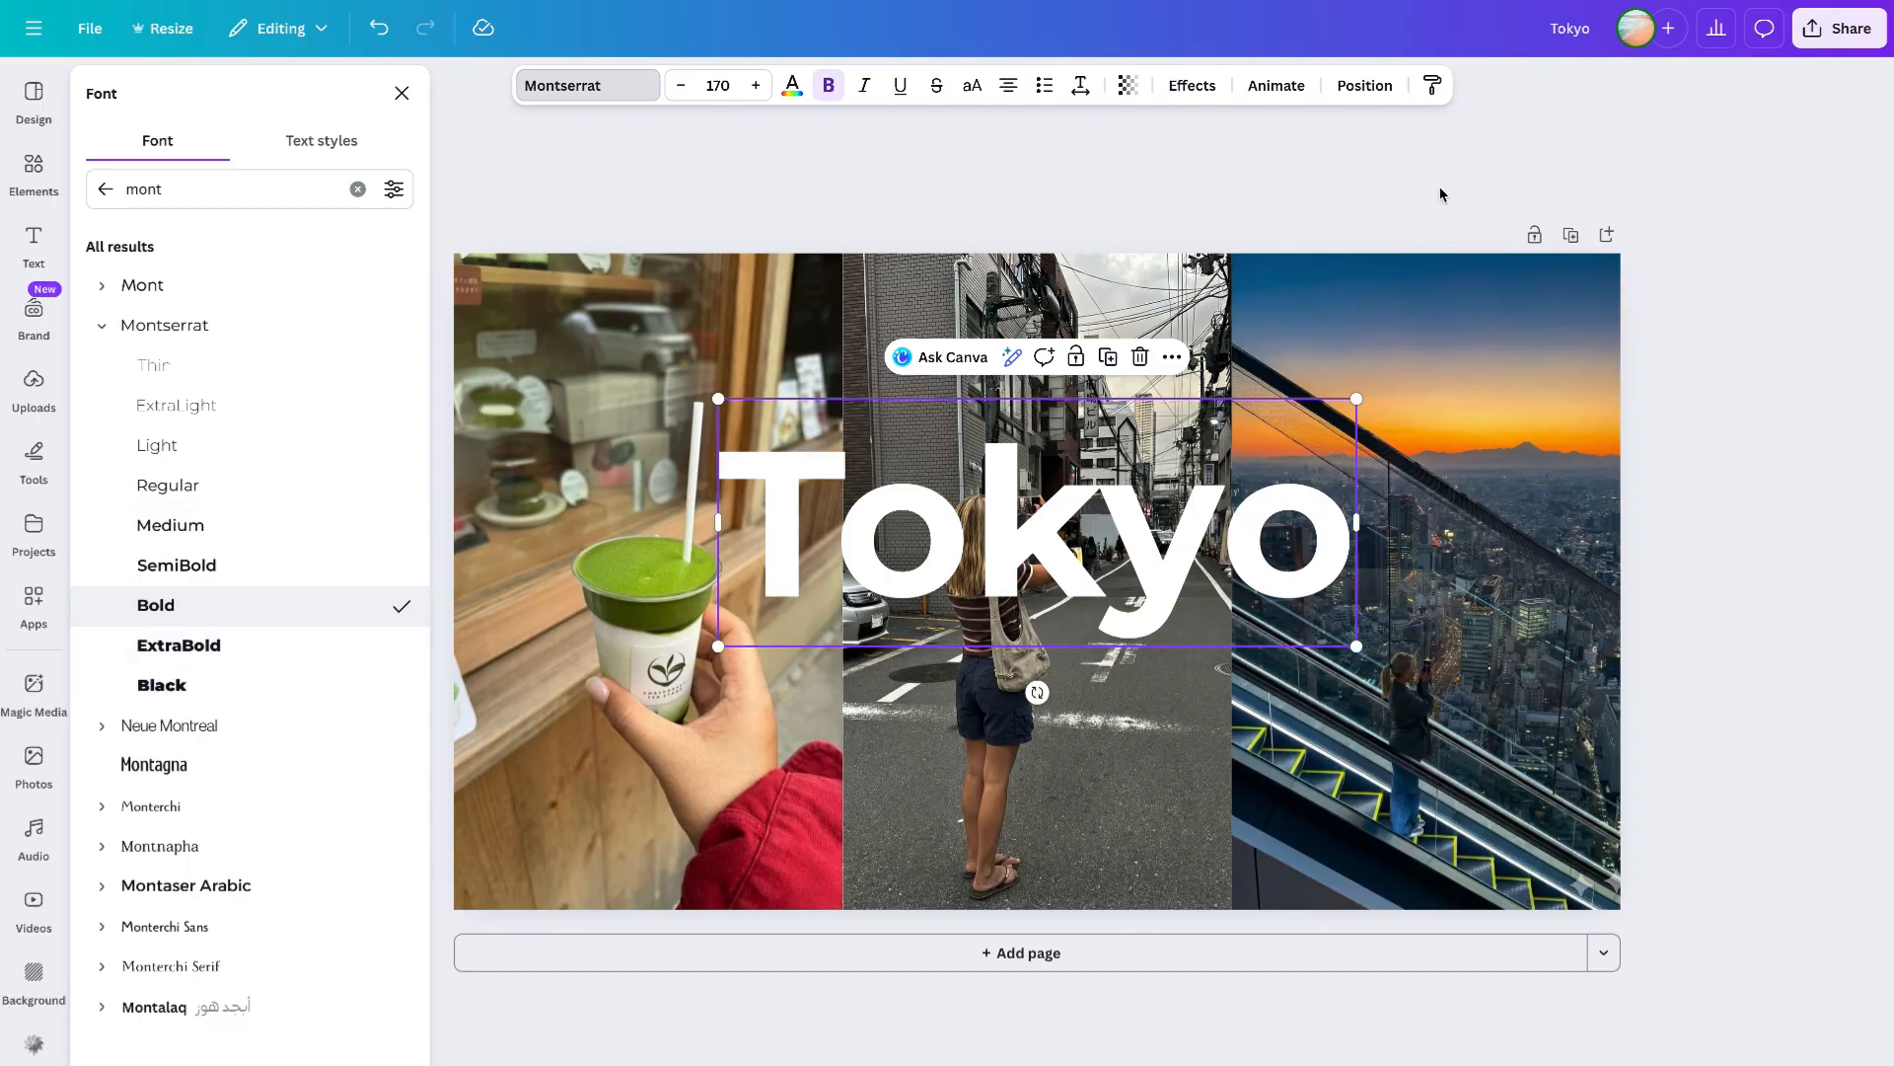
# - Duplicate the Tokyo text below itself and replace the copy's text with matcha love
pyautogui.click(1080, 85)
pyautogui.moveTo(1004, 168); pyautogui.dragTo(1013, 170)
pyautogui.moveTo(1086, 540); pyautogui.dragTo(1085, 672)
pyautogui.doubleClick(1085, 672)
pyautogui.write('matcha love')
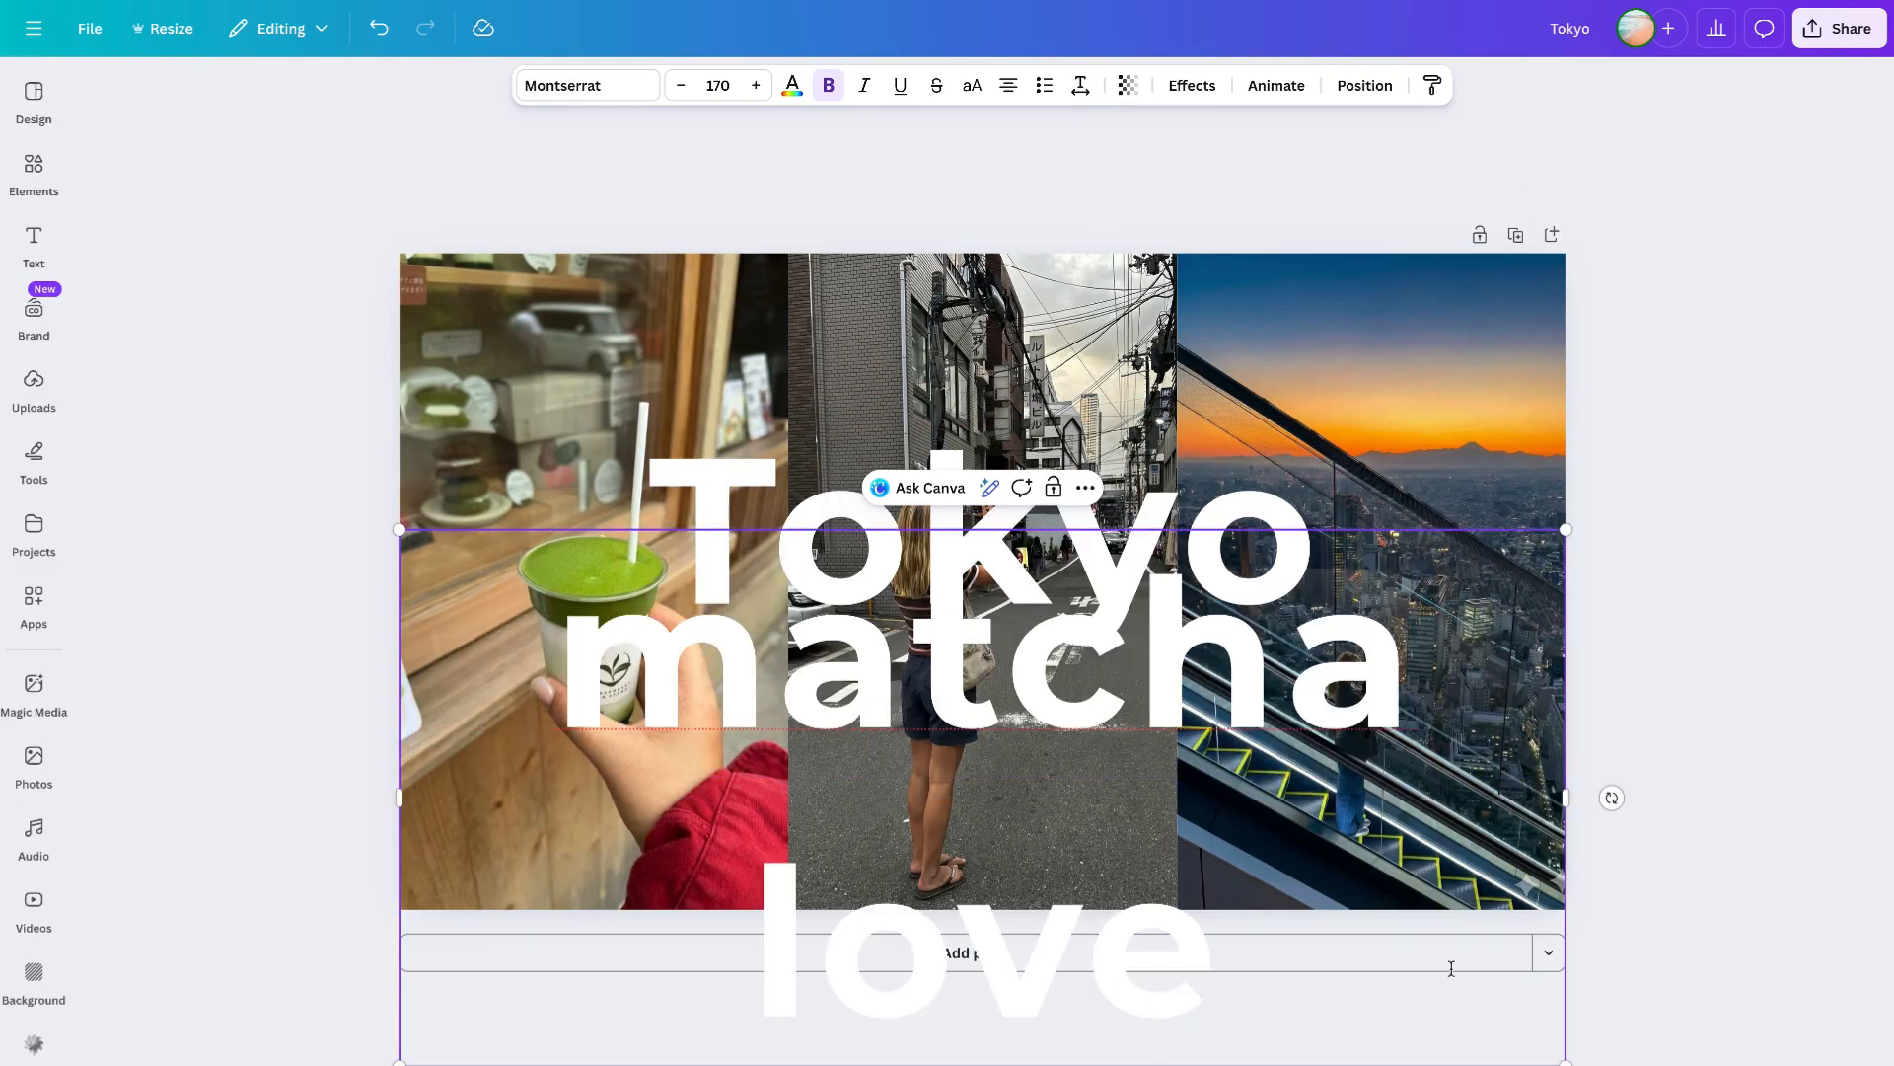
# - Shrink the matcha love text and move it beneath the Tokyo title
pyautogui.moveTo(1562, 1061); pyautogui.dragTo(754, 681)
pyautogui.moveTo(749, 608); pyautogui.dragTo(1178, 598)
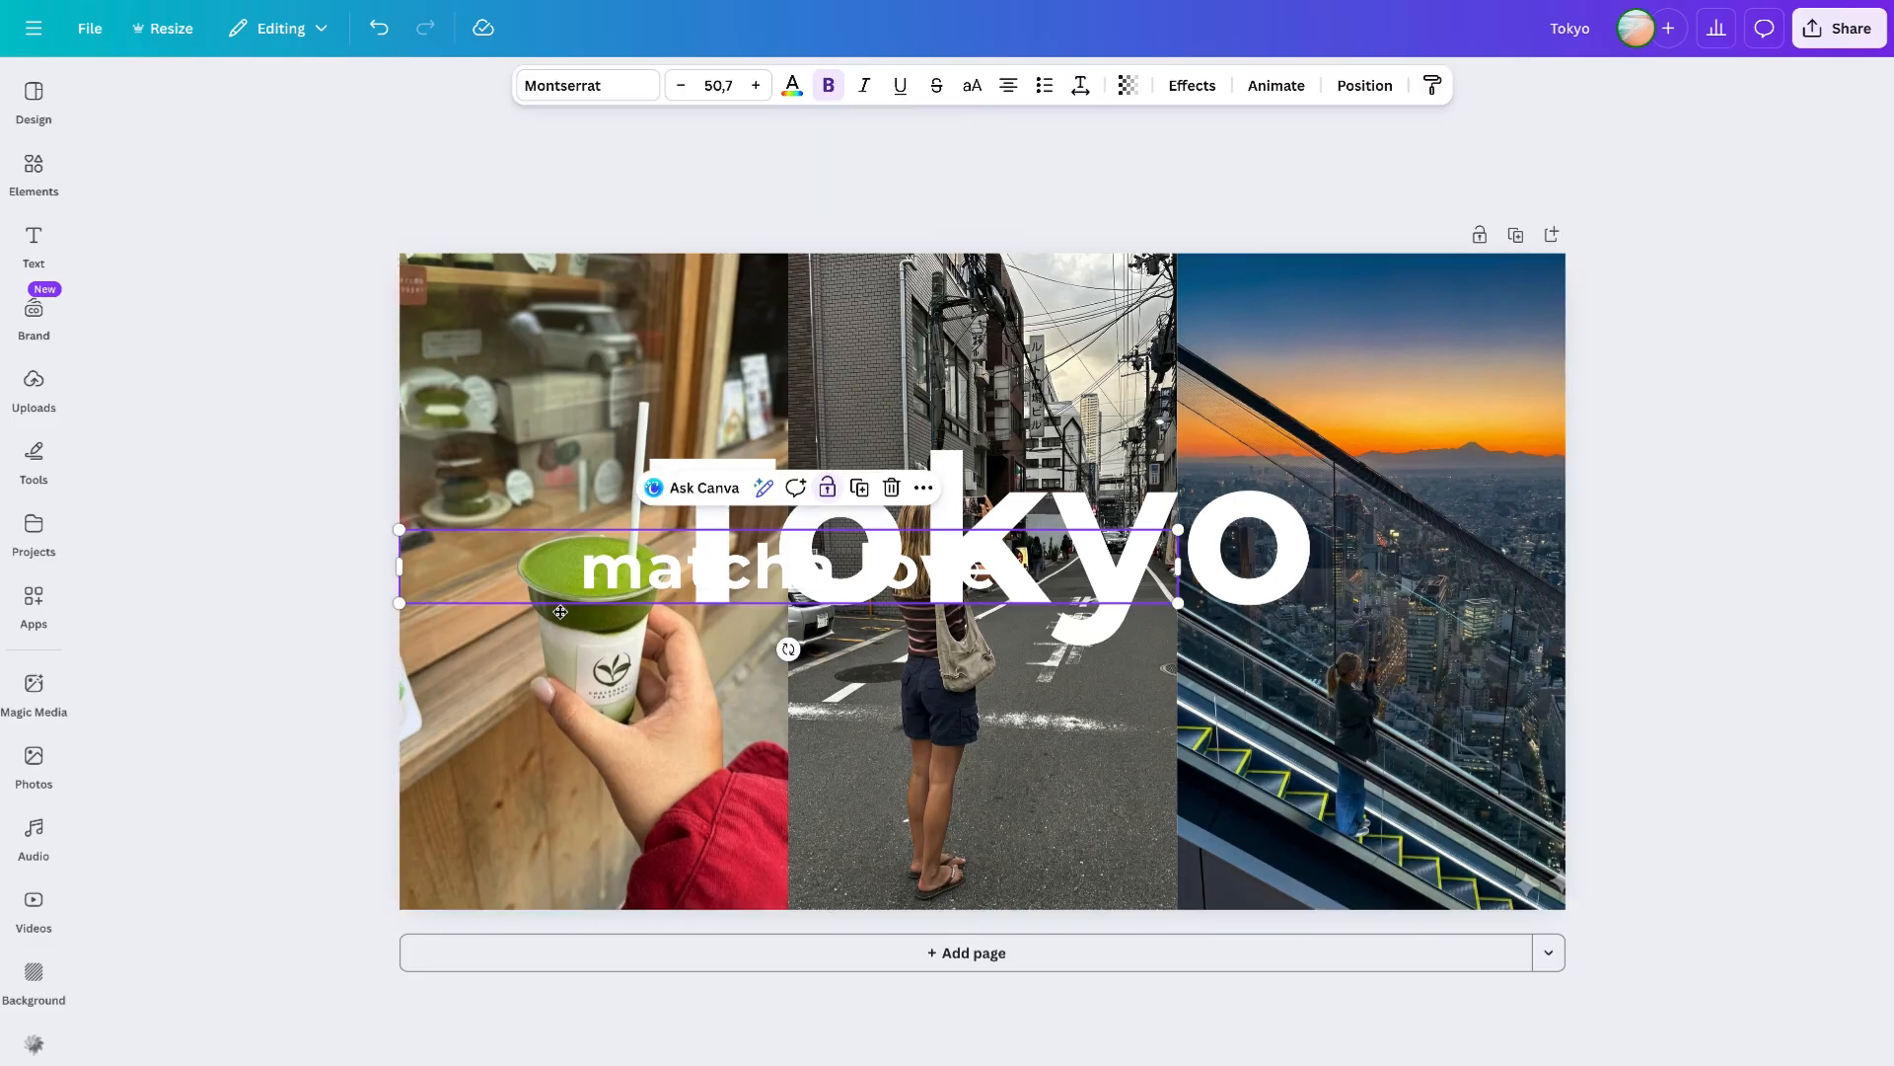
pyautogui.moveTo(548, 575); pyautogui.dragTo(548, 737)
# - Remove bold from the matcha love text and set its font size to 30
pyautogui.click(829, 85)
pyautogui.click(749, 91)
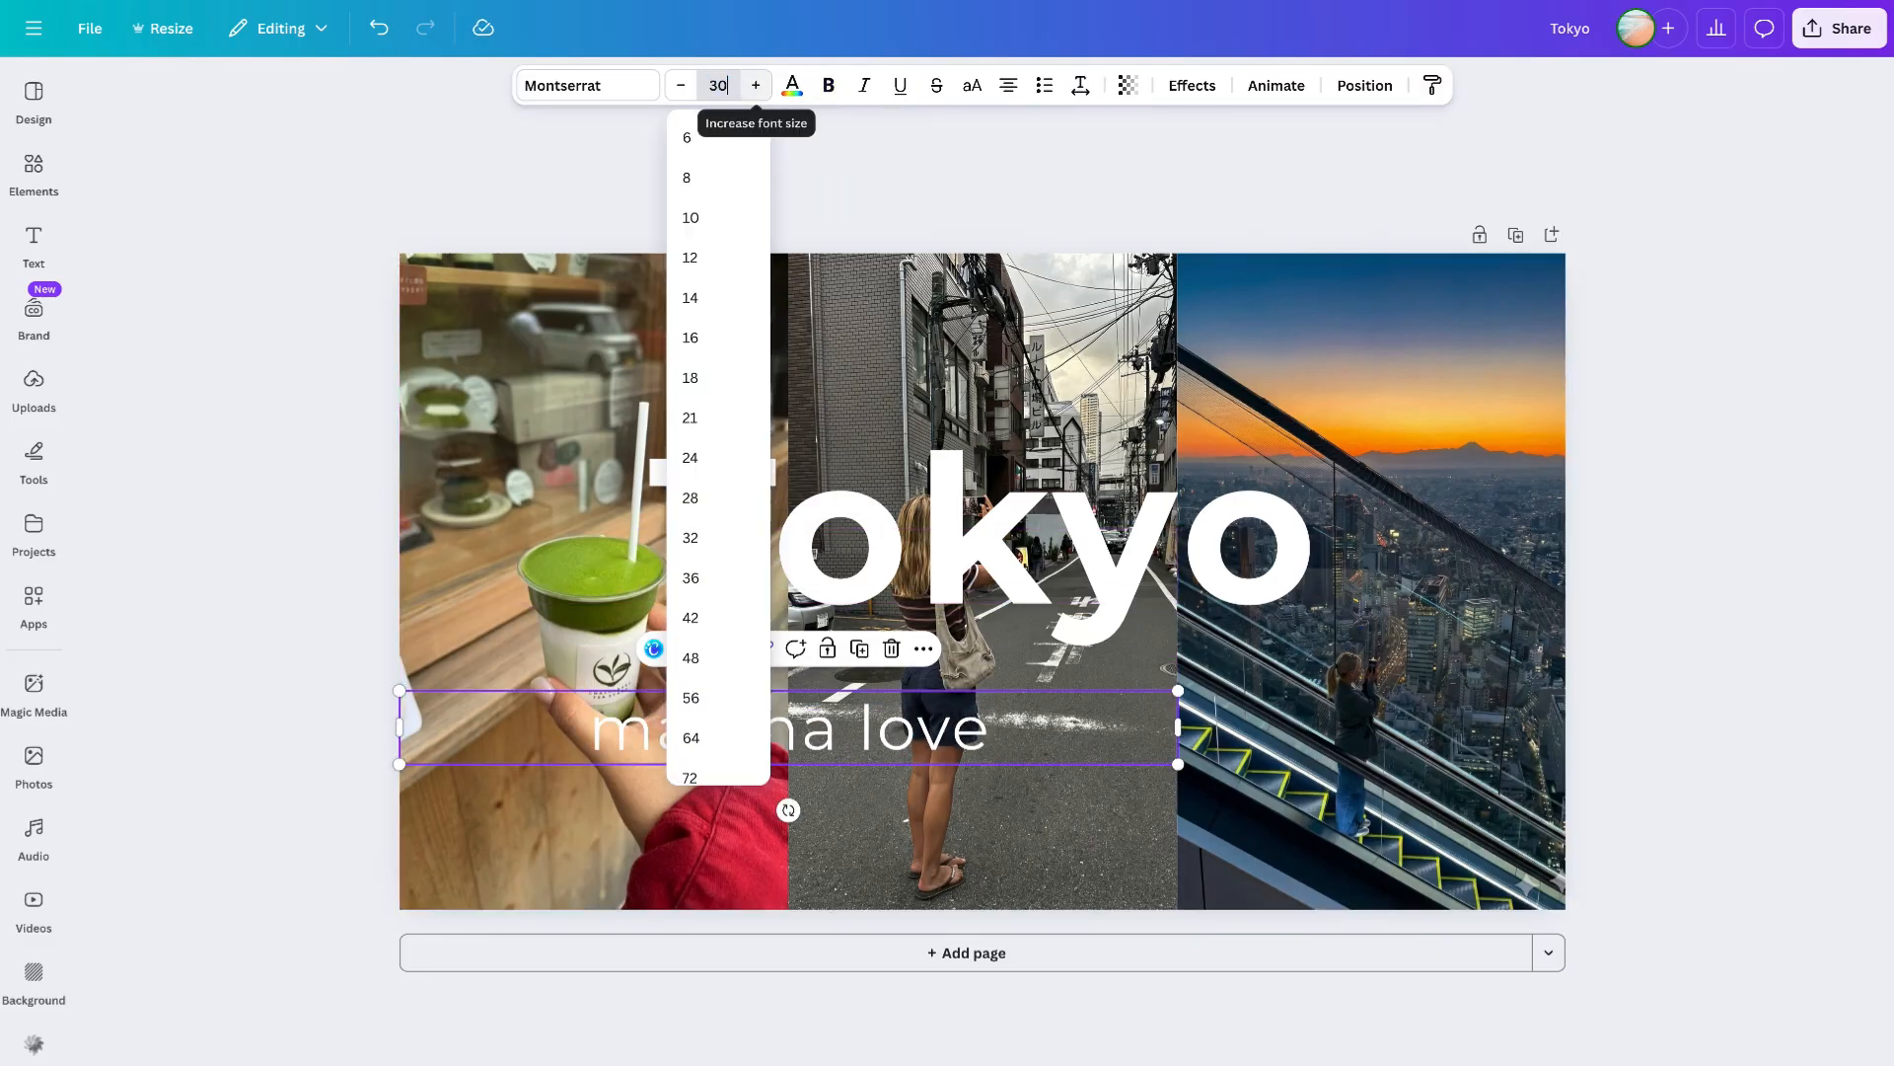
pyautogui.write('30')
pyautogui.press('Return')
# - Make the matcha love text italic and bold again, reducing its size to 29
pyautogui.click(1081, 85)
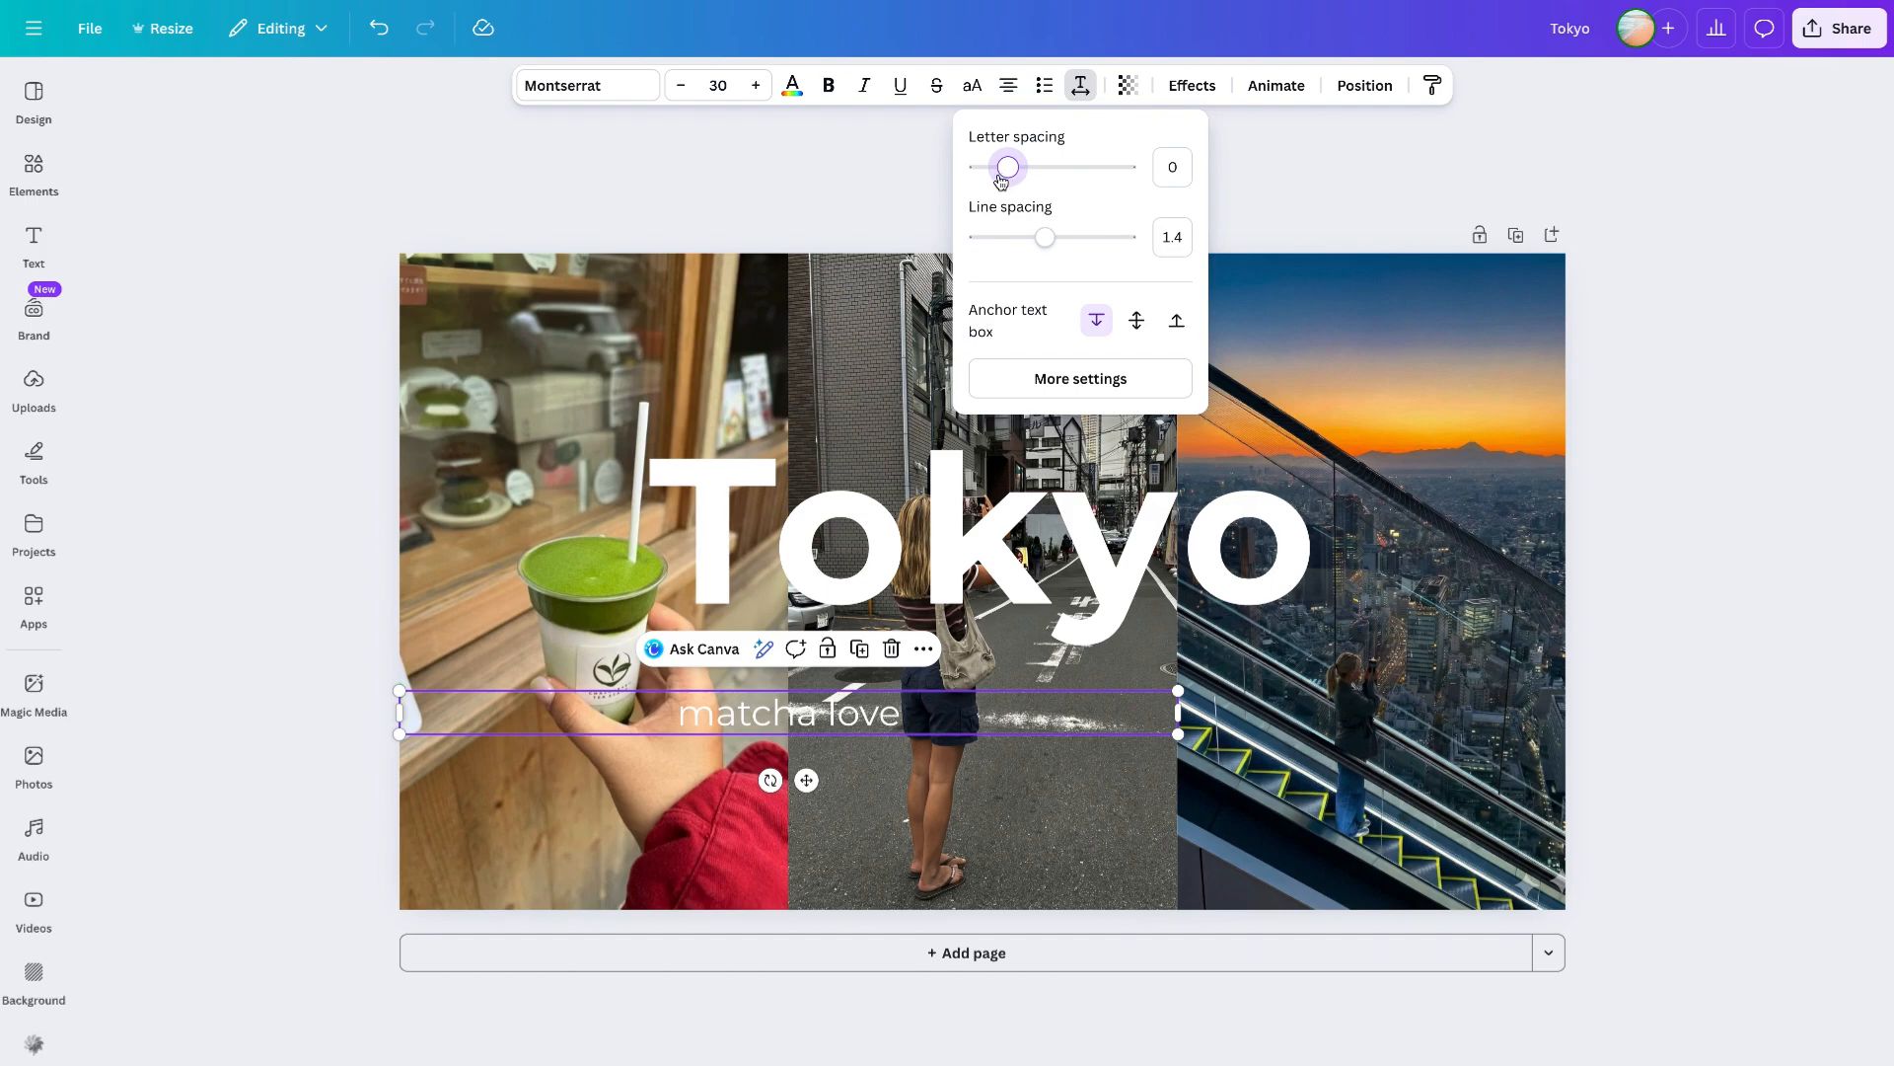
pyautogui.click(864, 85)
pyautogui.click(681, 86)
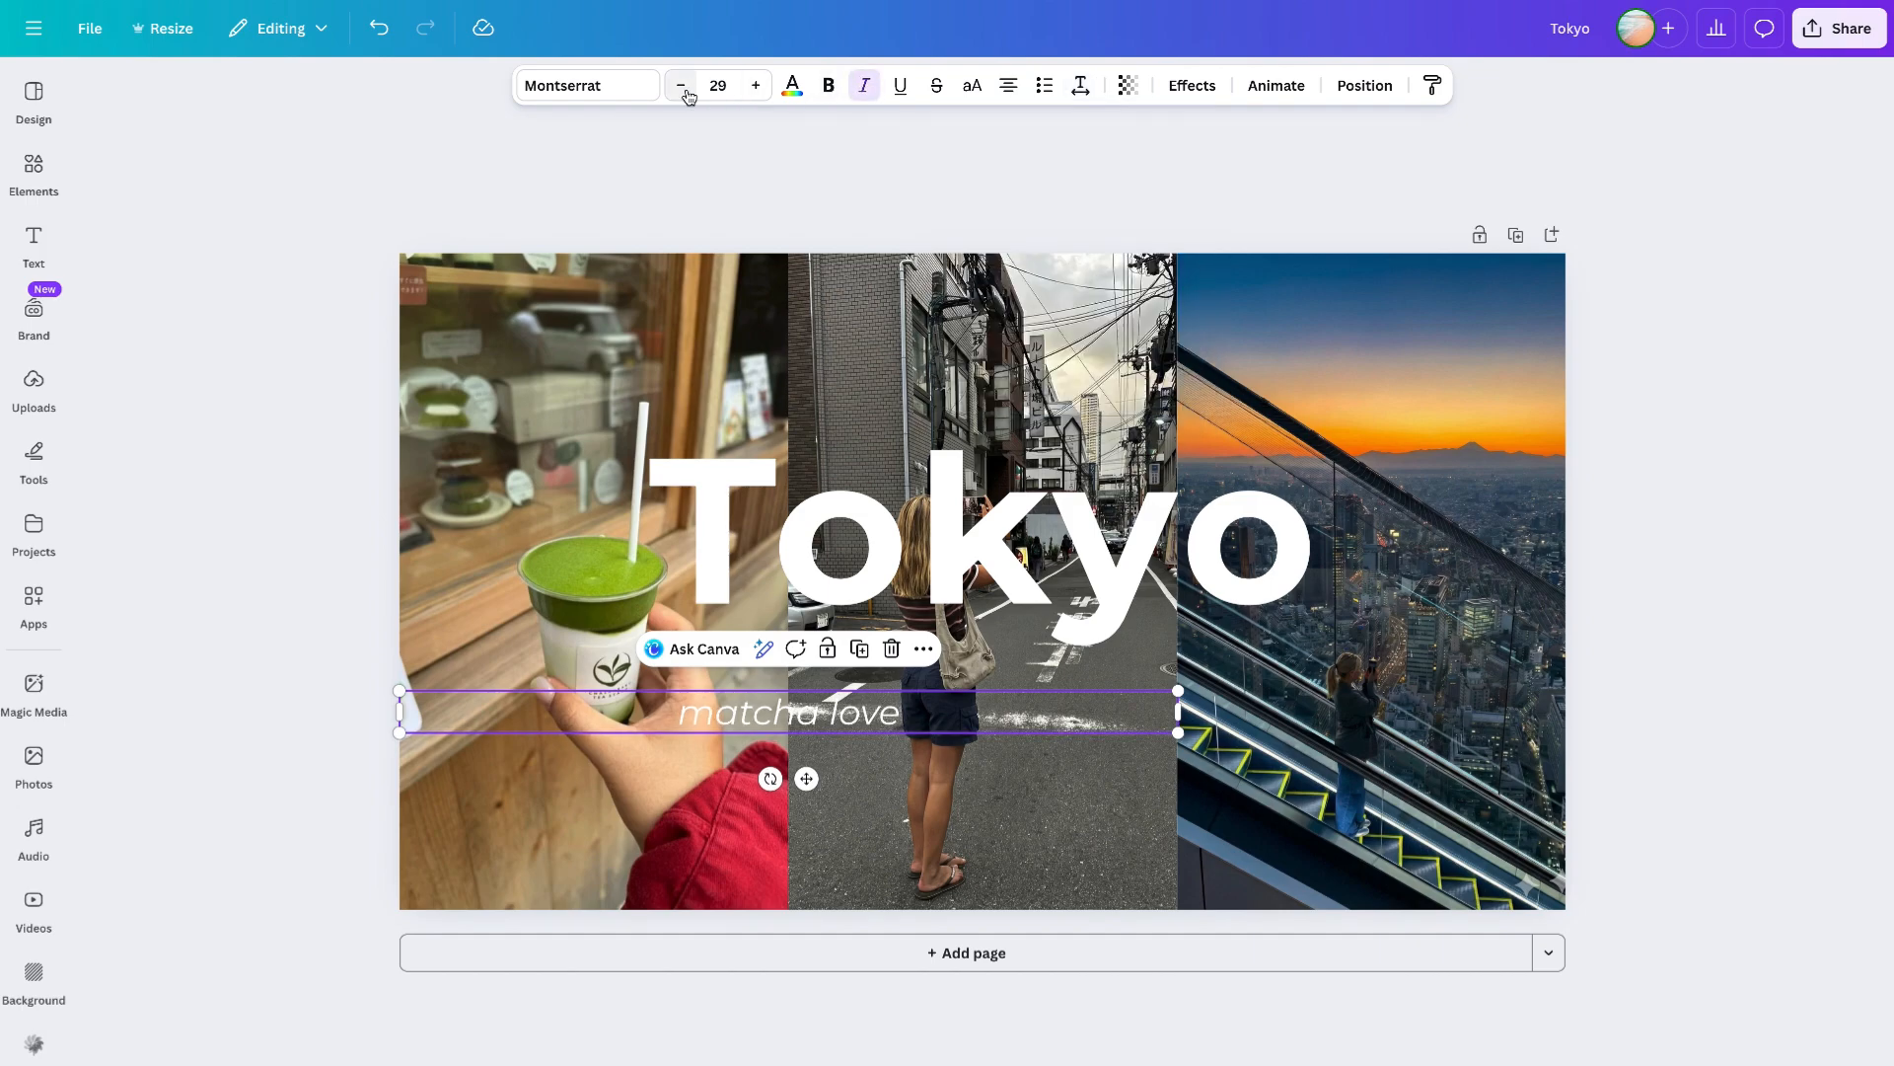
pyautogui.click(829, 86)
# - Set the matcha love font to Montserrat in the SemiBold weight
pyautogui.click(588, 85)
pyautogui.write('int')
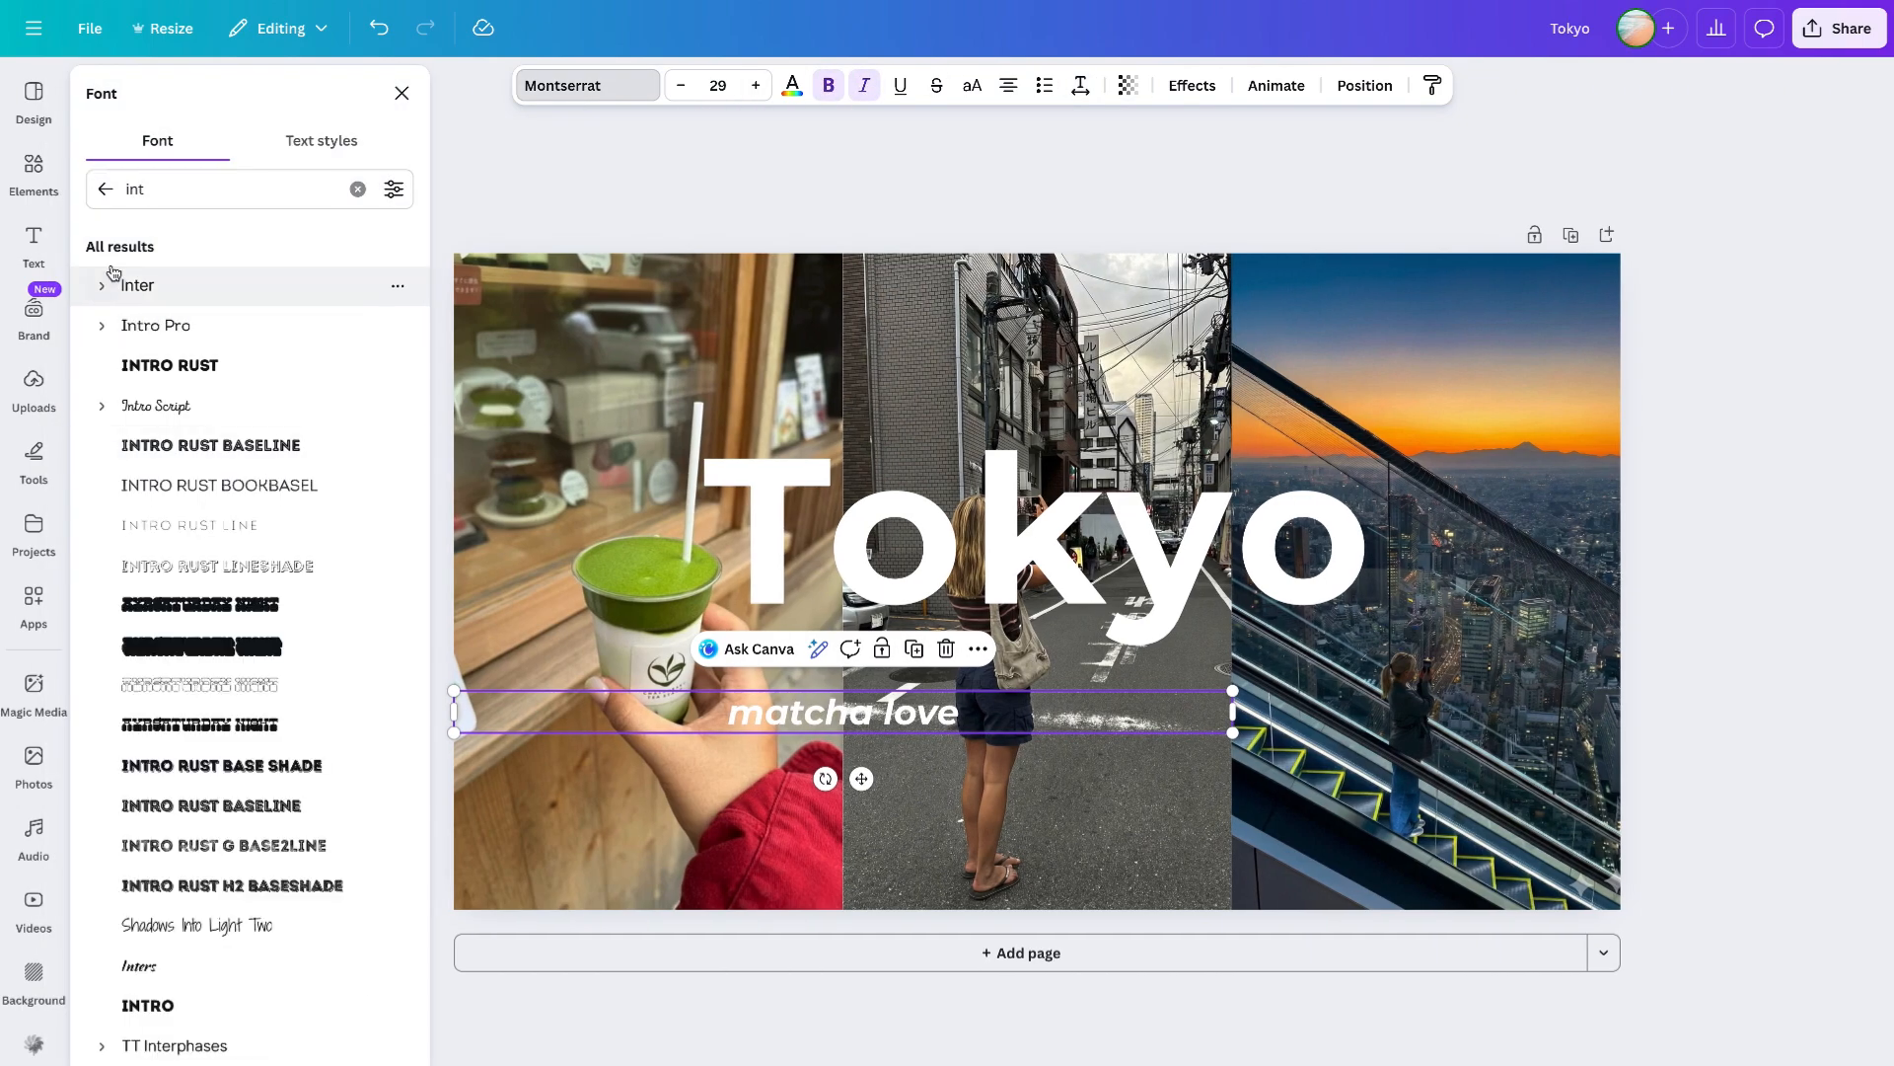
pyautogui.doubleClick(200, 193)
pyautogui.press('BackSpace')
pyautogui.write('mont')
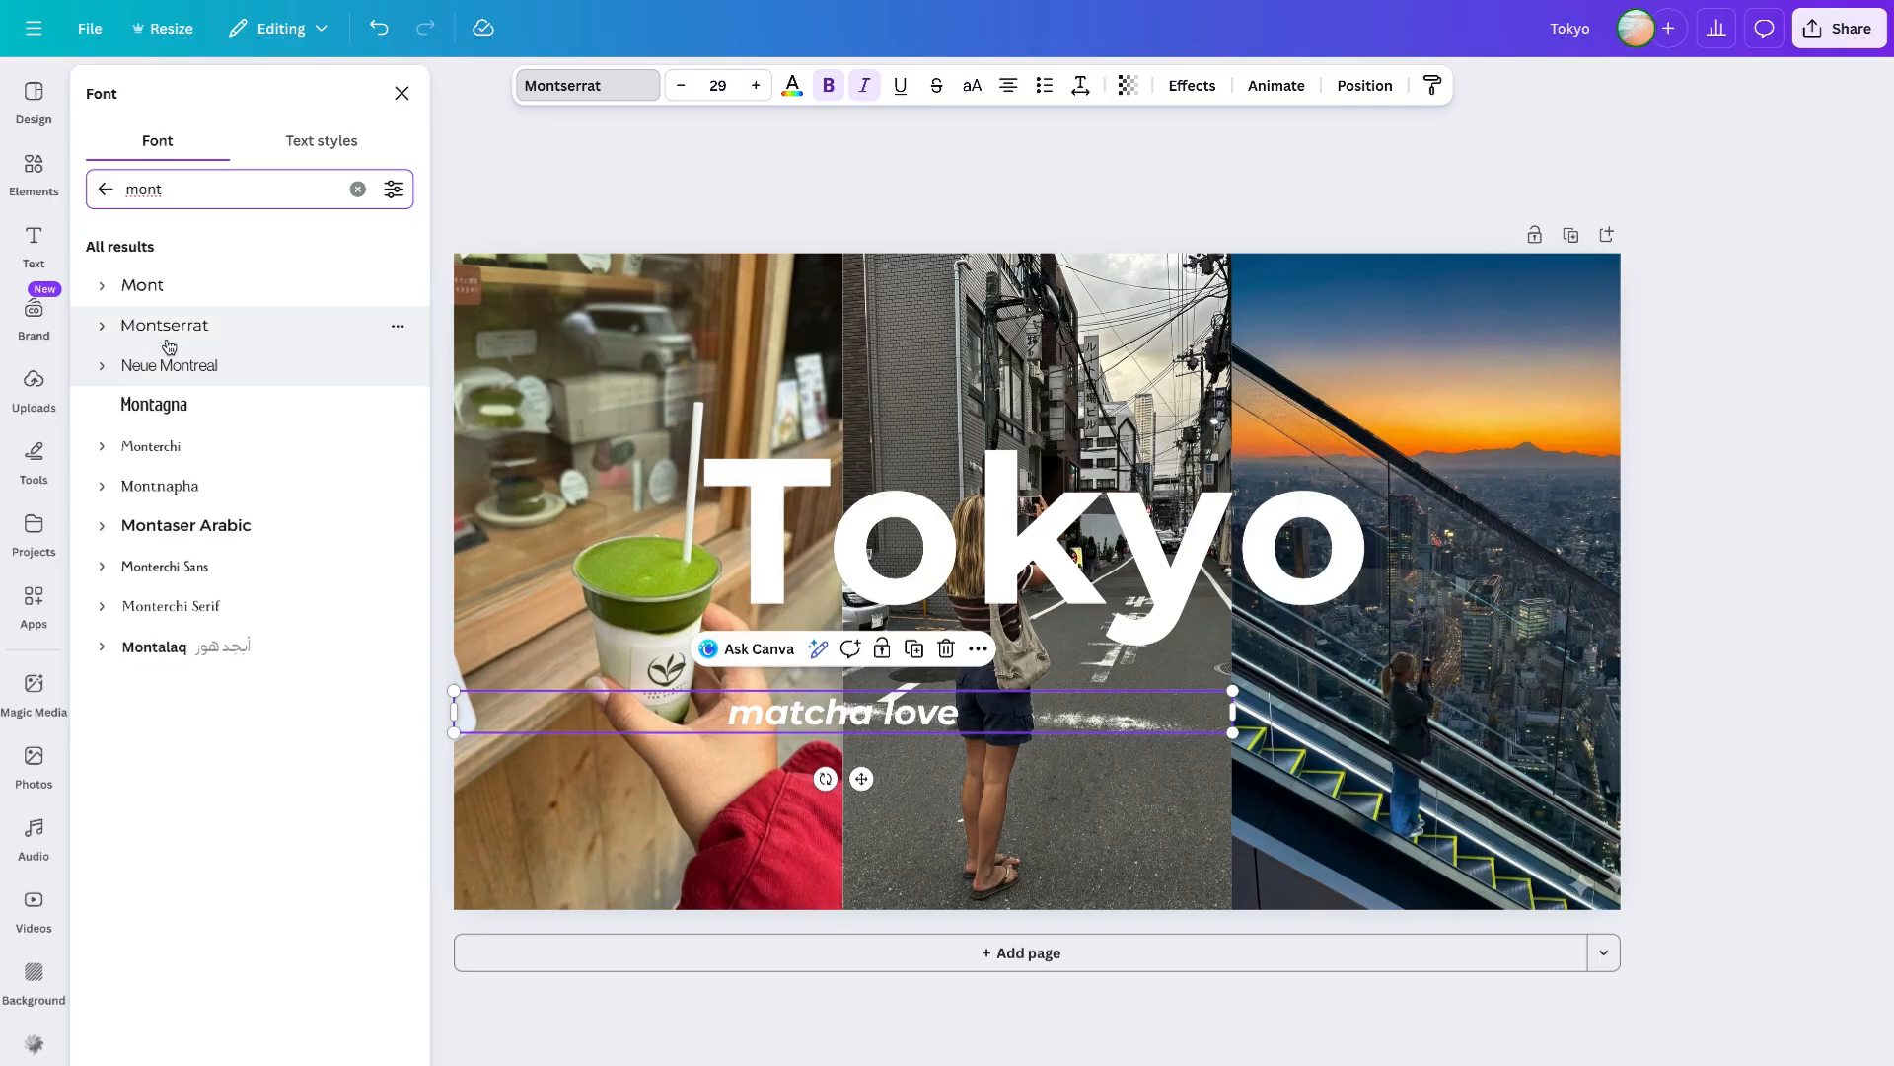
pyautogui.click(164, 327)
pyautogui.click(210, 584)
# - Move matcha love to the top of the matcha photo, reapply italic, and scale it to about size 21
pyautogui.moveTo(861, 778); pyautogui.dragTo(666, 392)
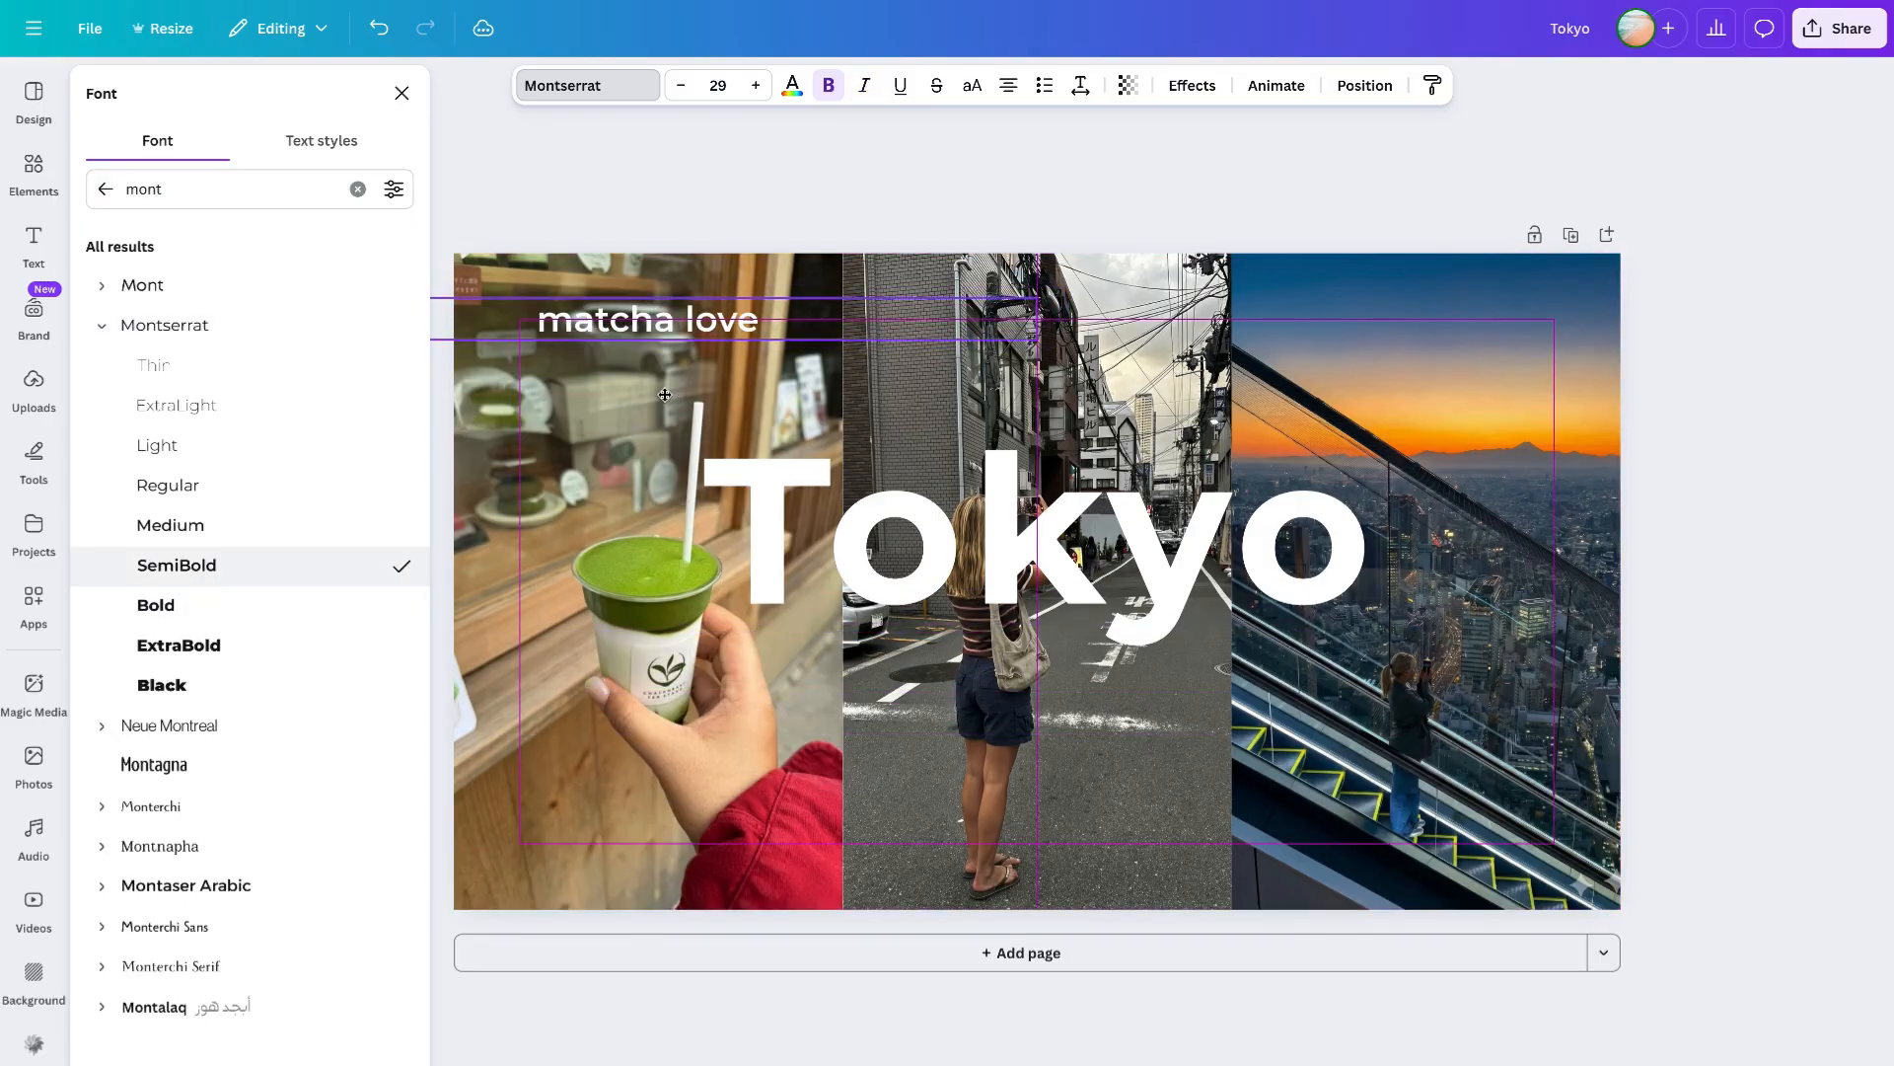
pyautogui.click(864, 85)
pyautogui.moveTo(1034, 342); pyautogui.dragTo(824, 332)
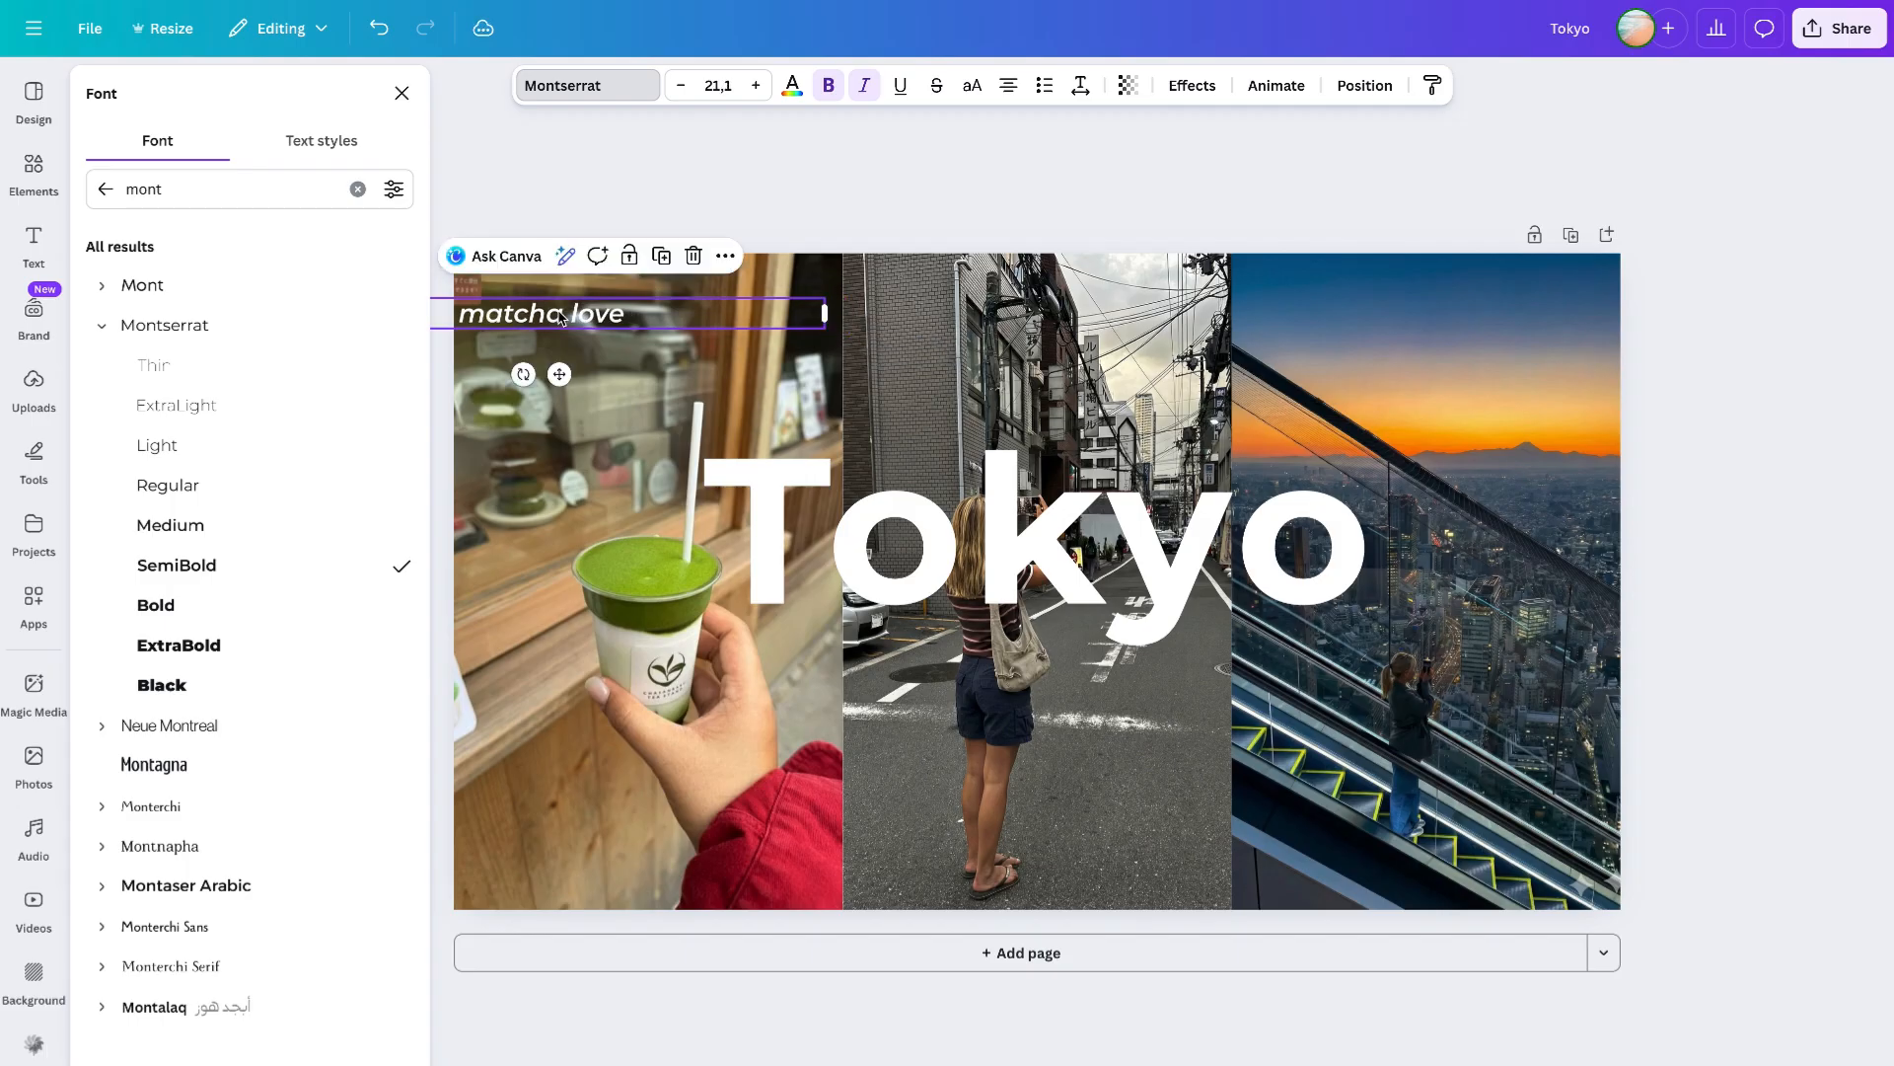
# - Copy the label onto the top of the skyline photo, change it to sky bar, and fit its box to that photo
pyautogui.moveTo(585, 302); pyautogui.dragTo(1406, 322)
pyautogui.write('sky bar')
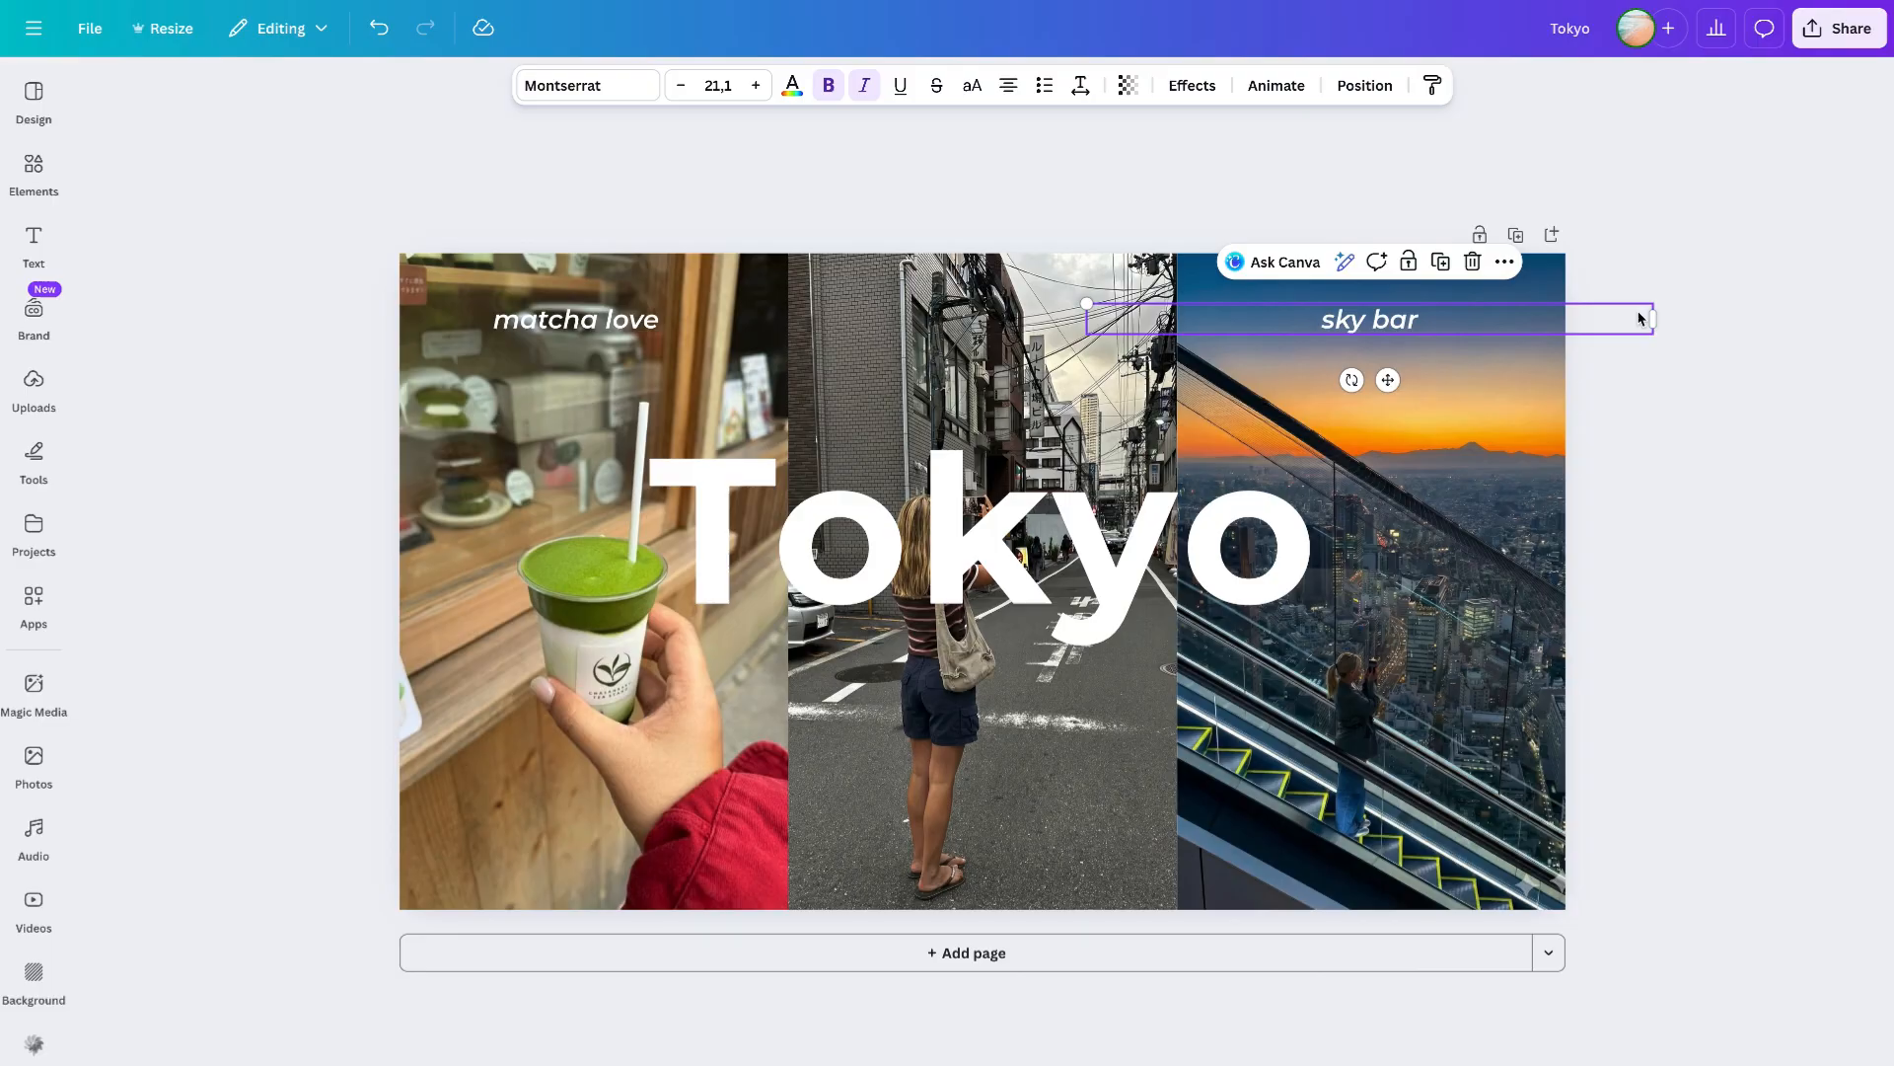
pyautogui.moveTo(1652, 319); pyautogui.dragTo(1565, 318)
pyautogui.moveTo(1083, 318); pyautogui.dragTo(1165, 320)
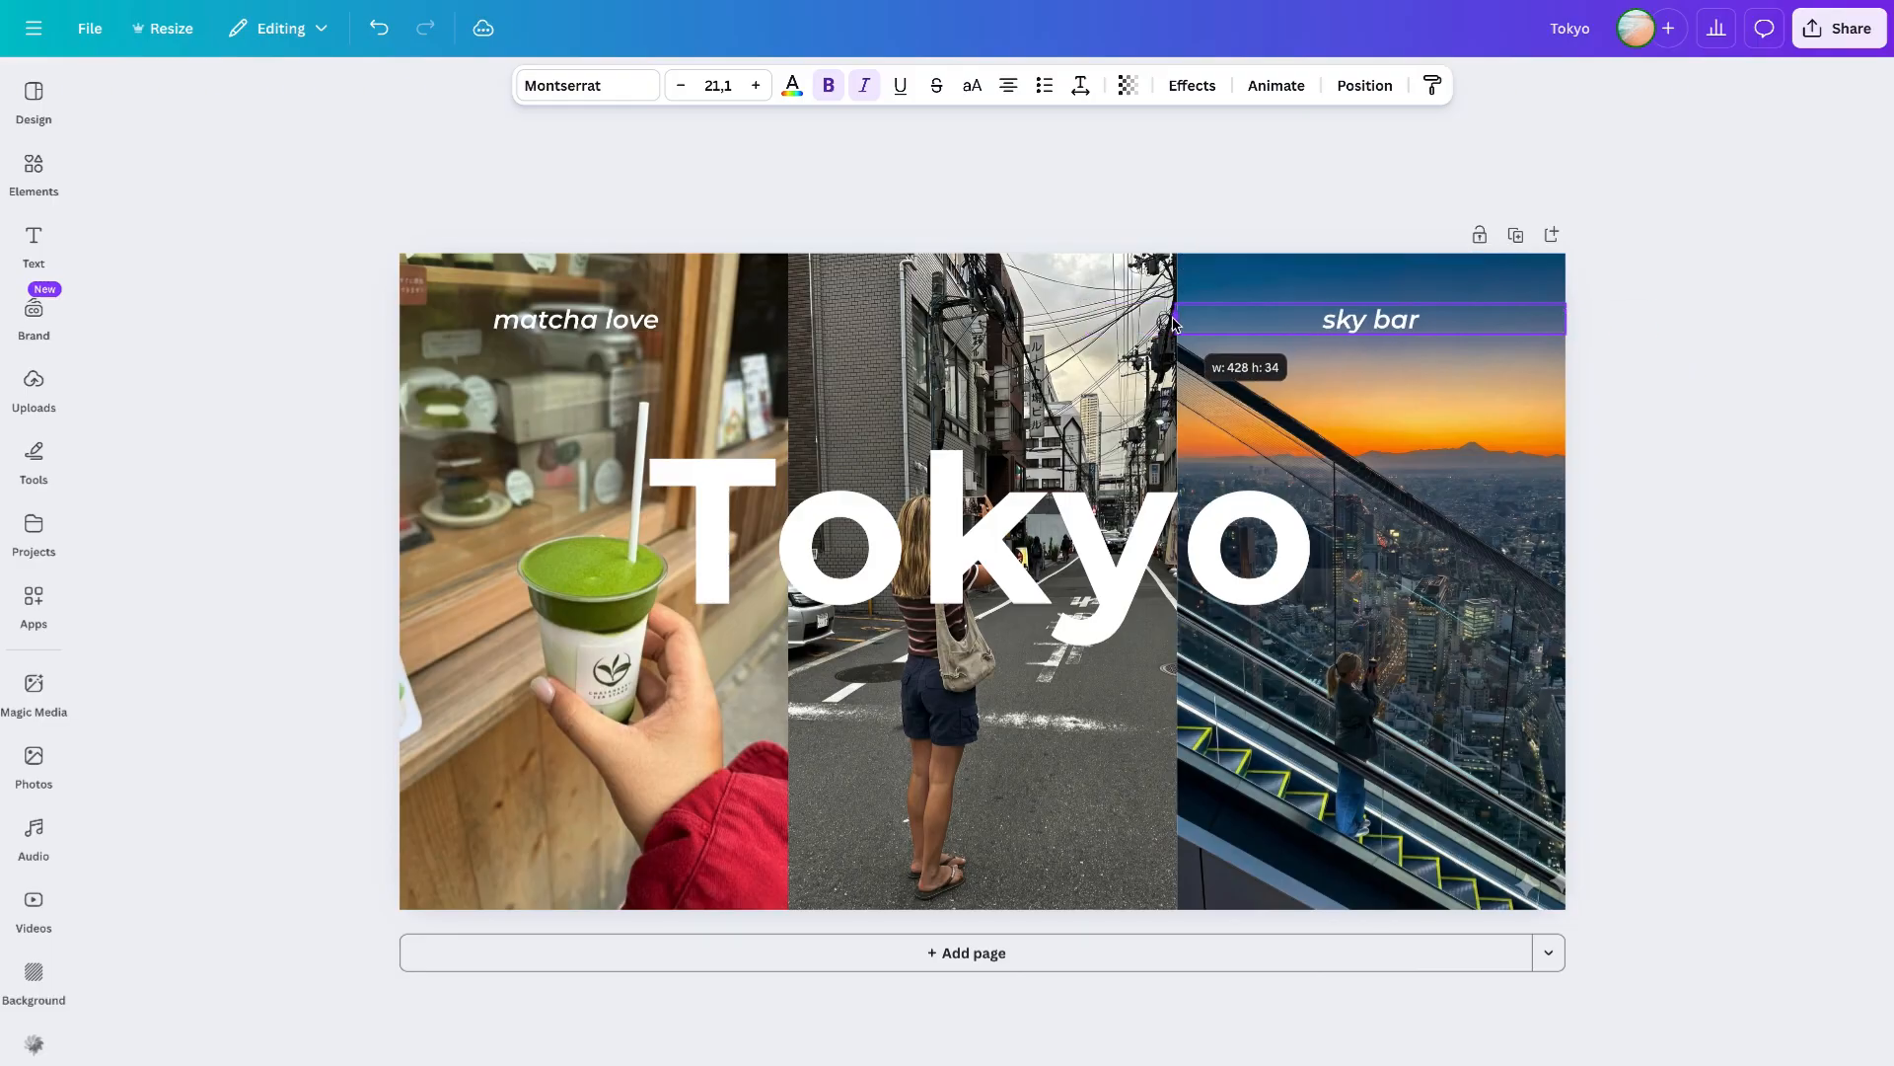
# - Fit the matcha love text box to the width of the matcha photo
pyautogui.click(859, 319)
pyautogui.moveTo(859, 319); pyautogui.dragTo(787, 319)
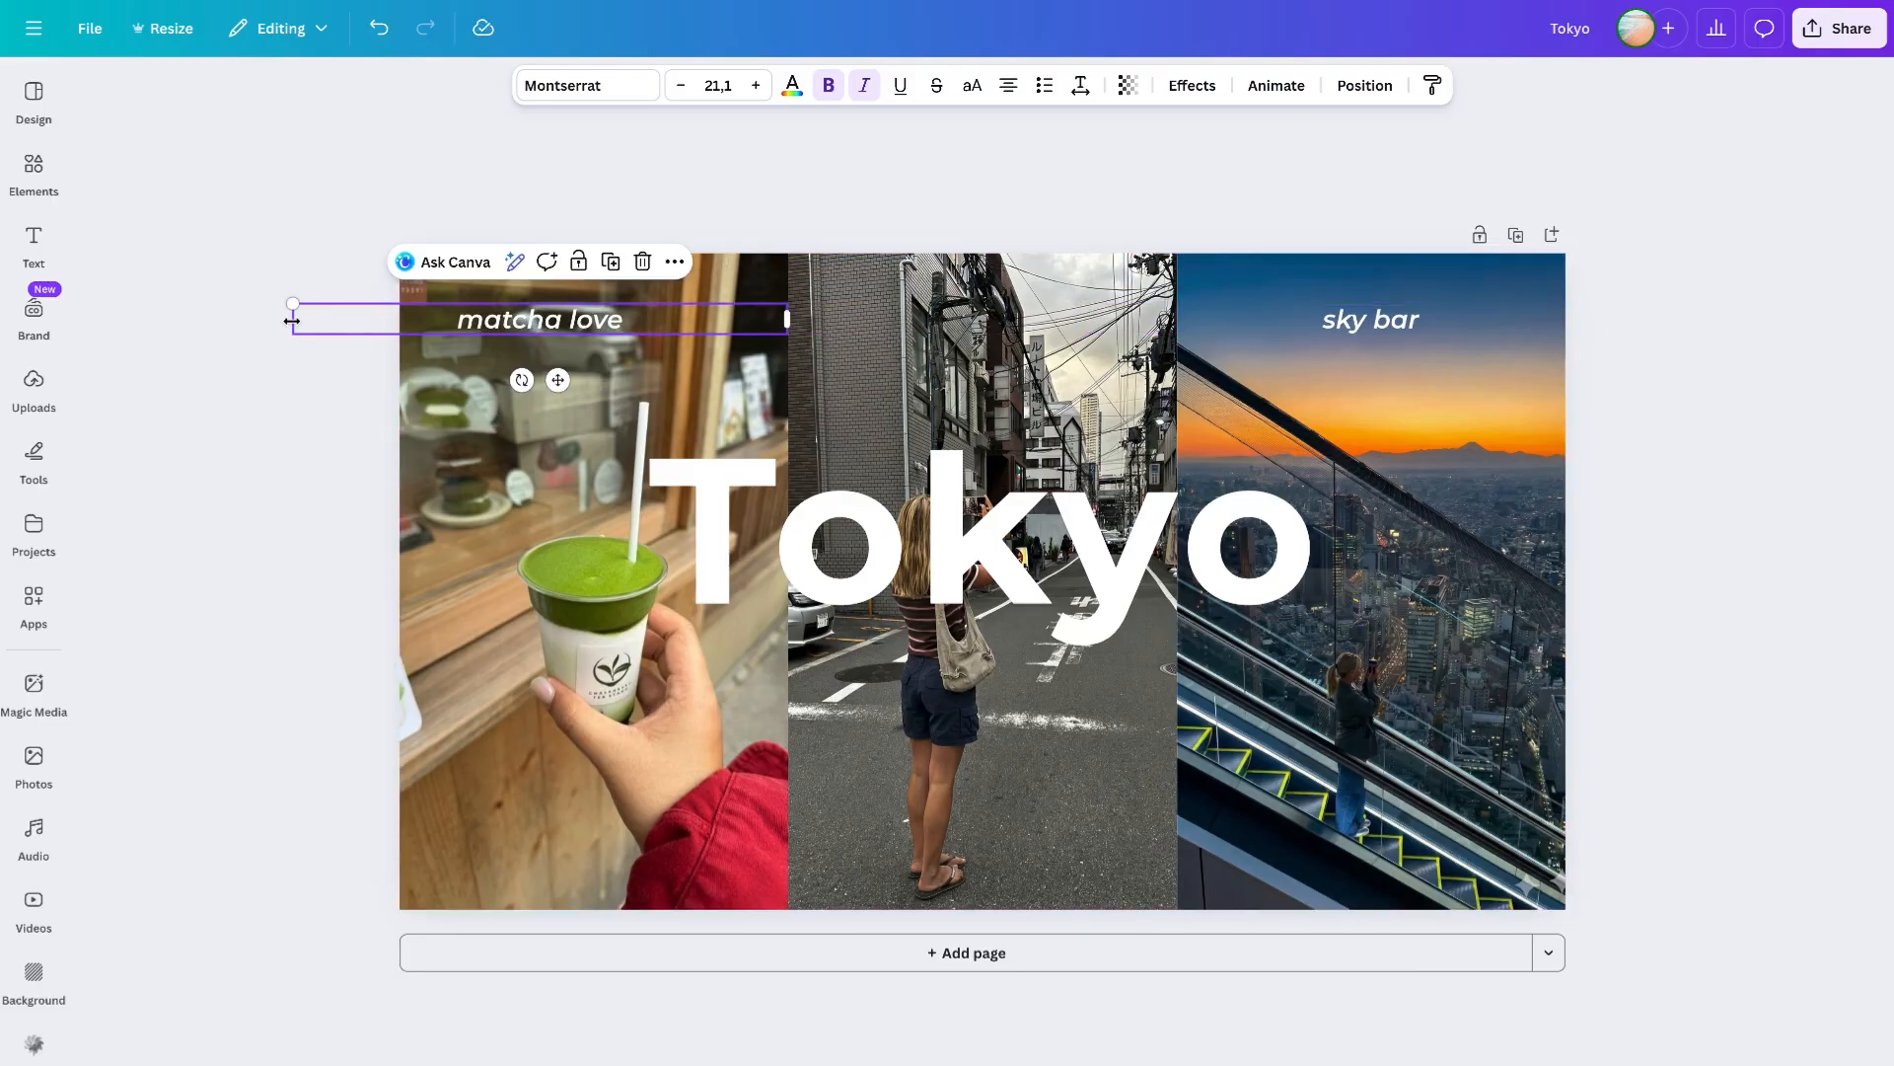
pyautogui.moveTo(292, 320); pyautogui.dragTo(399, 318)
# - Duplicate the matcha love label onto the middle street photo and change it to city stroll
pyautogui.hotkey('ctrl', 'd')
pyautogui.moveTo(606, 332); pyautogui.dragTo(980, 324)
pyautogui.doubleClick(980, 323)
pyautogui.write('city stroll')
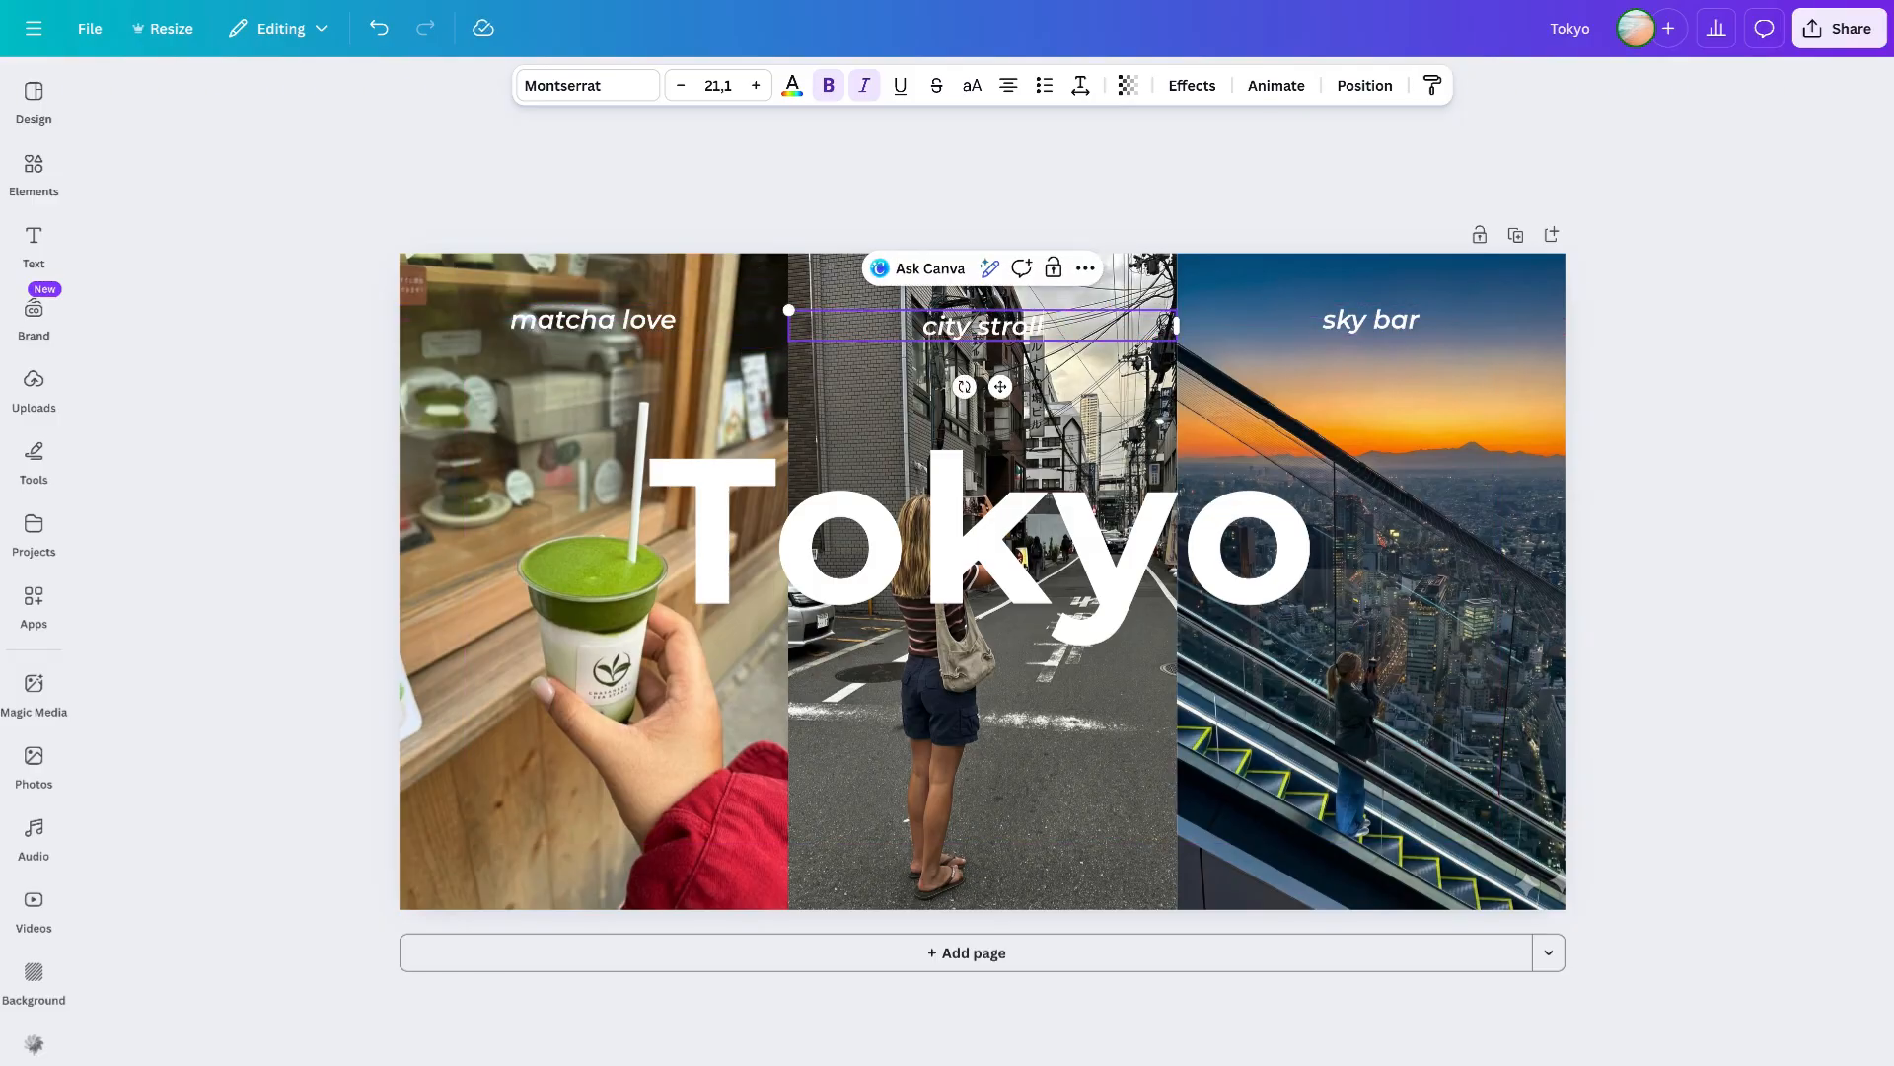
pyautogui.click(1696, 411)
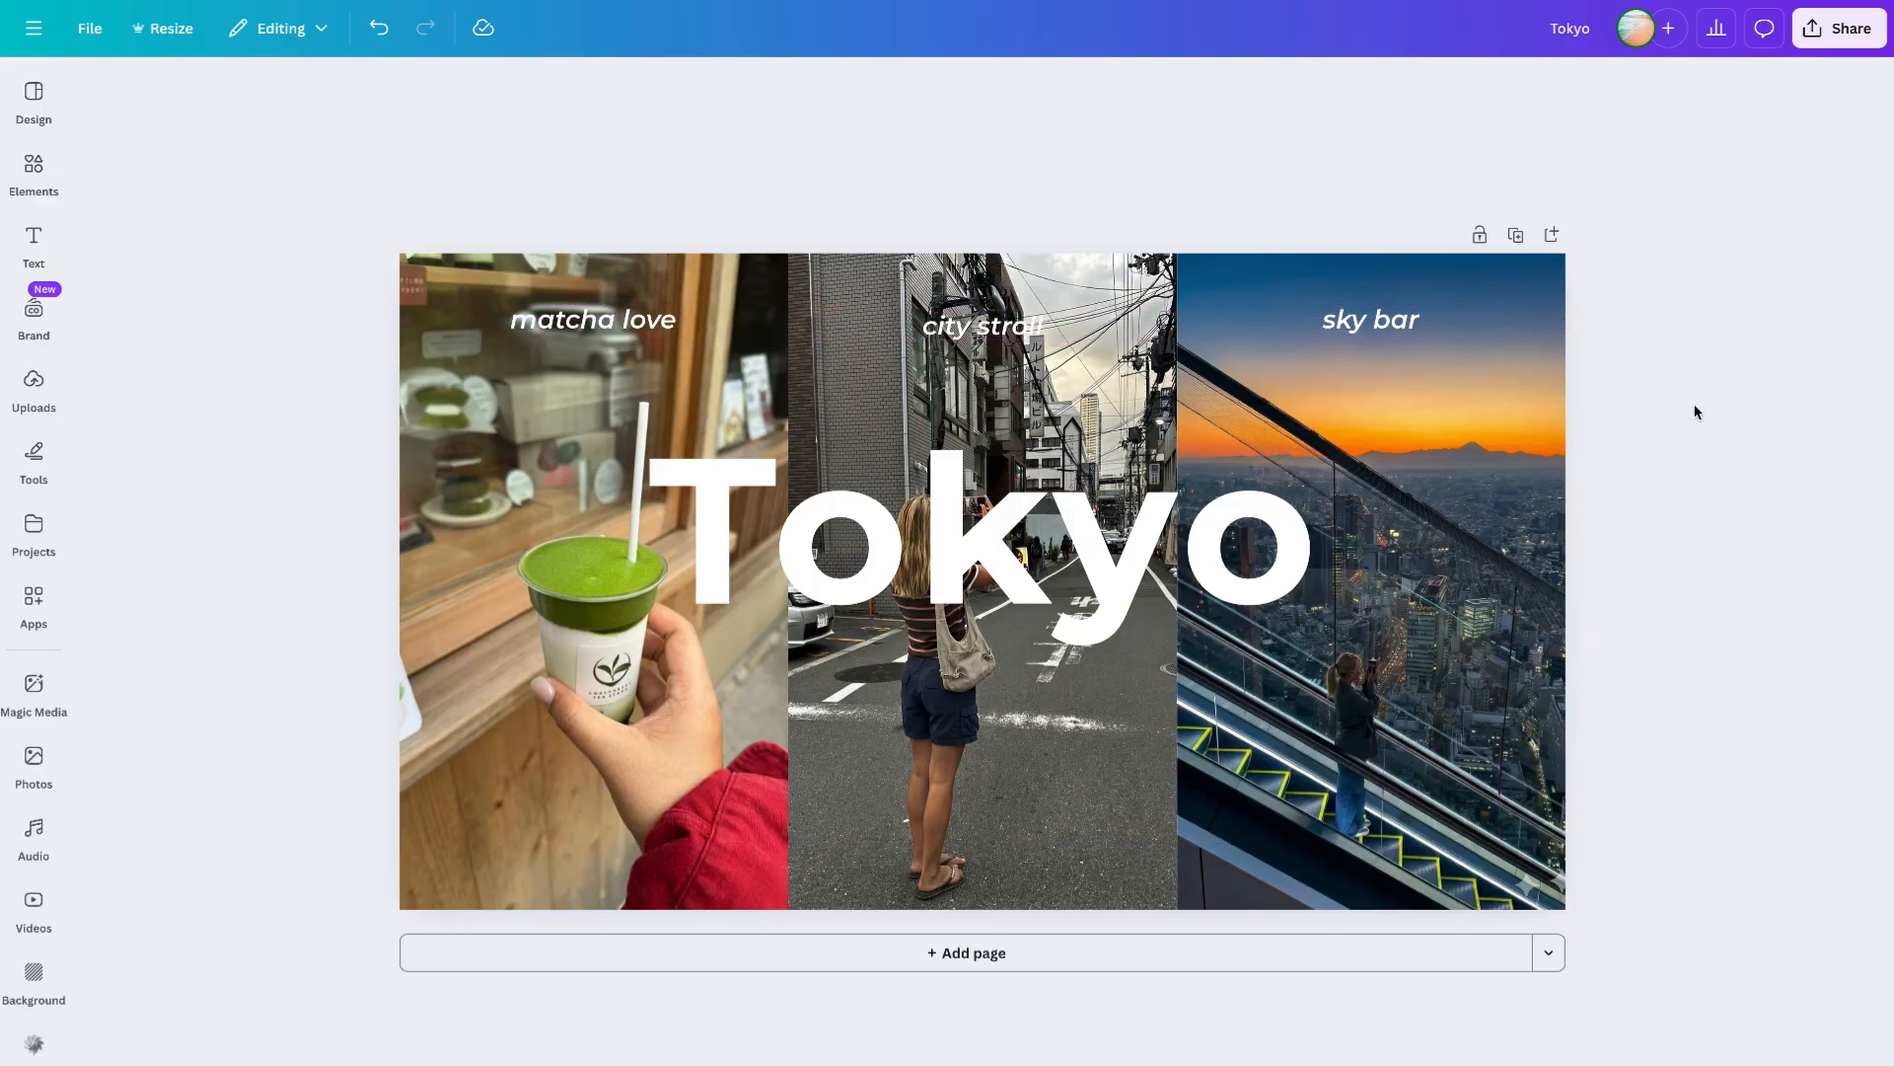
# - Apply the Lift text effect to all three photo labels together
pyautogui.click(580, 326)
pyautogui.keyDown('shift'); pyautogui.click(962, 329); pyautogui.keyUp('shift')
pyautogui.keyDown('shift'); pyautogui.click(1339, 329); pyautogui.keyUp('shift')
pyautogui.click(1192, 89)
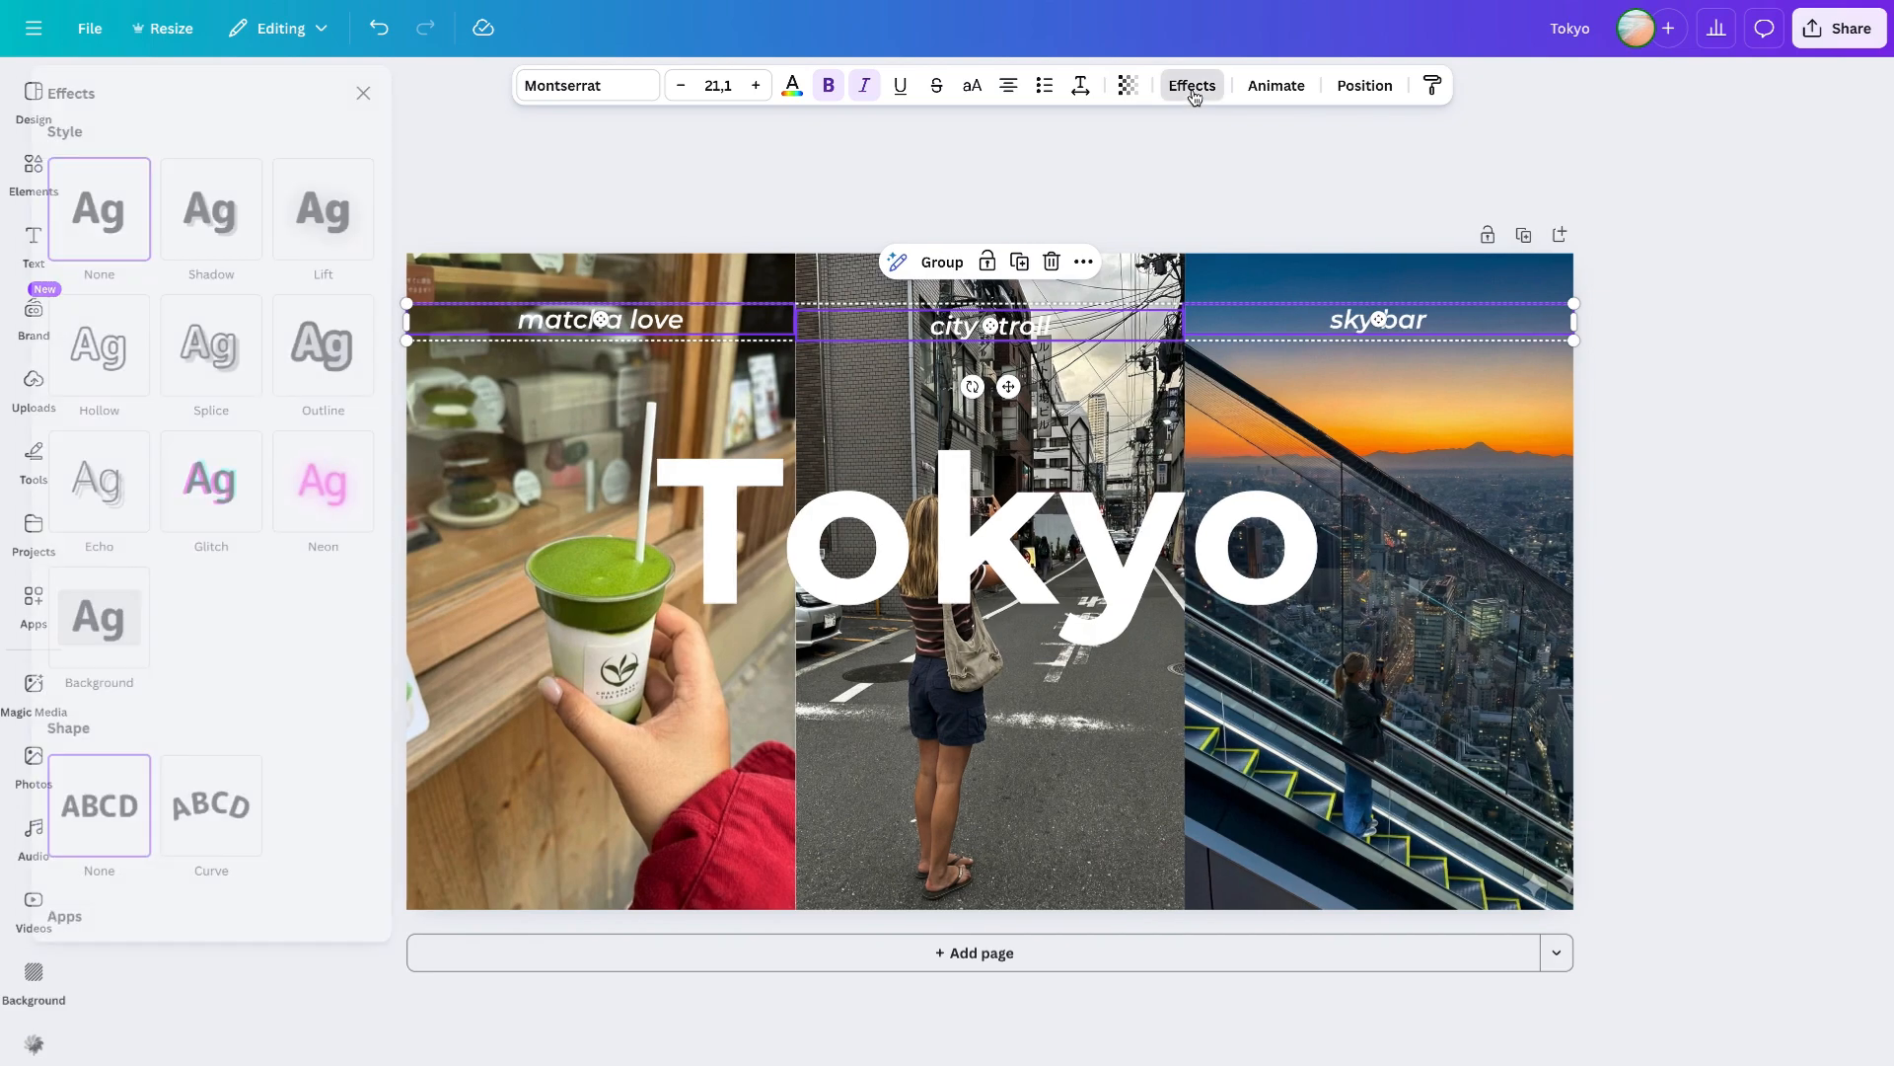
pyautogui.click(339, 218)
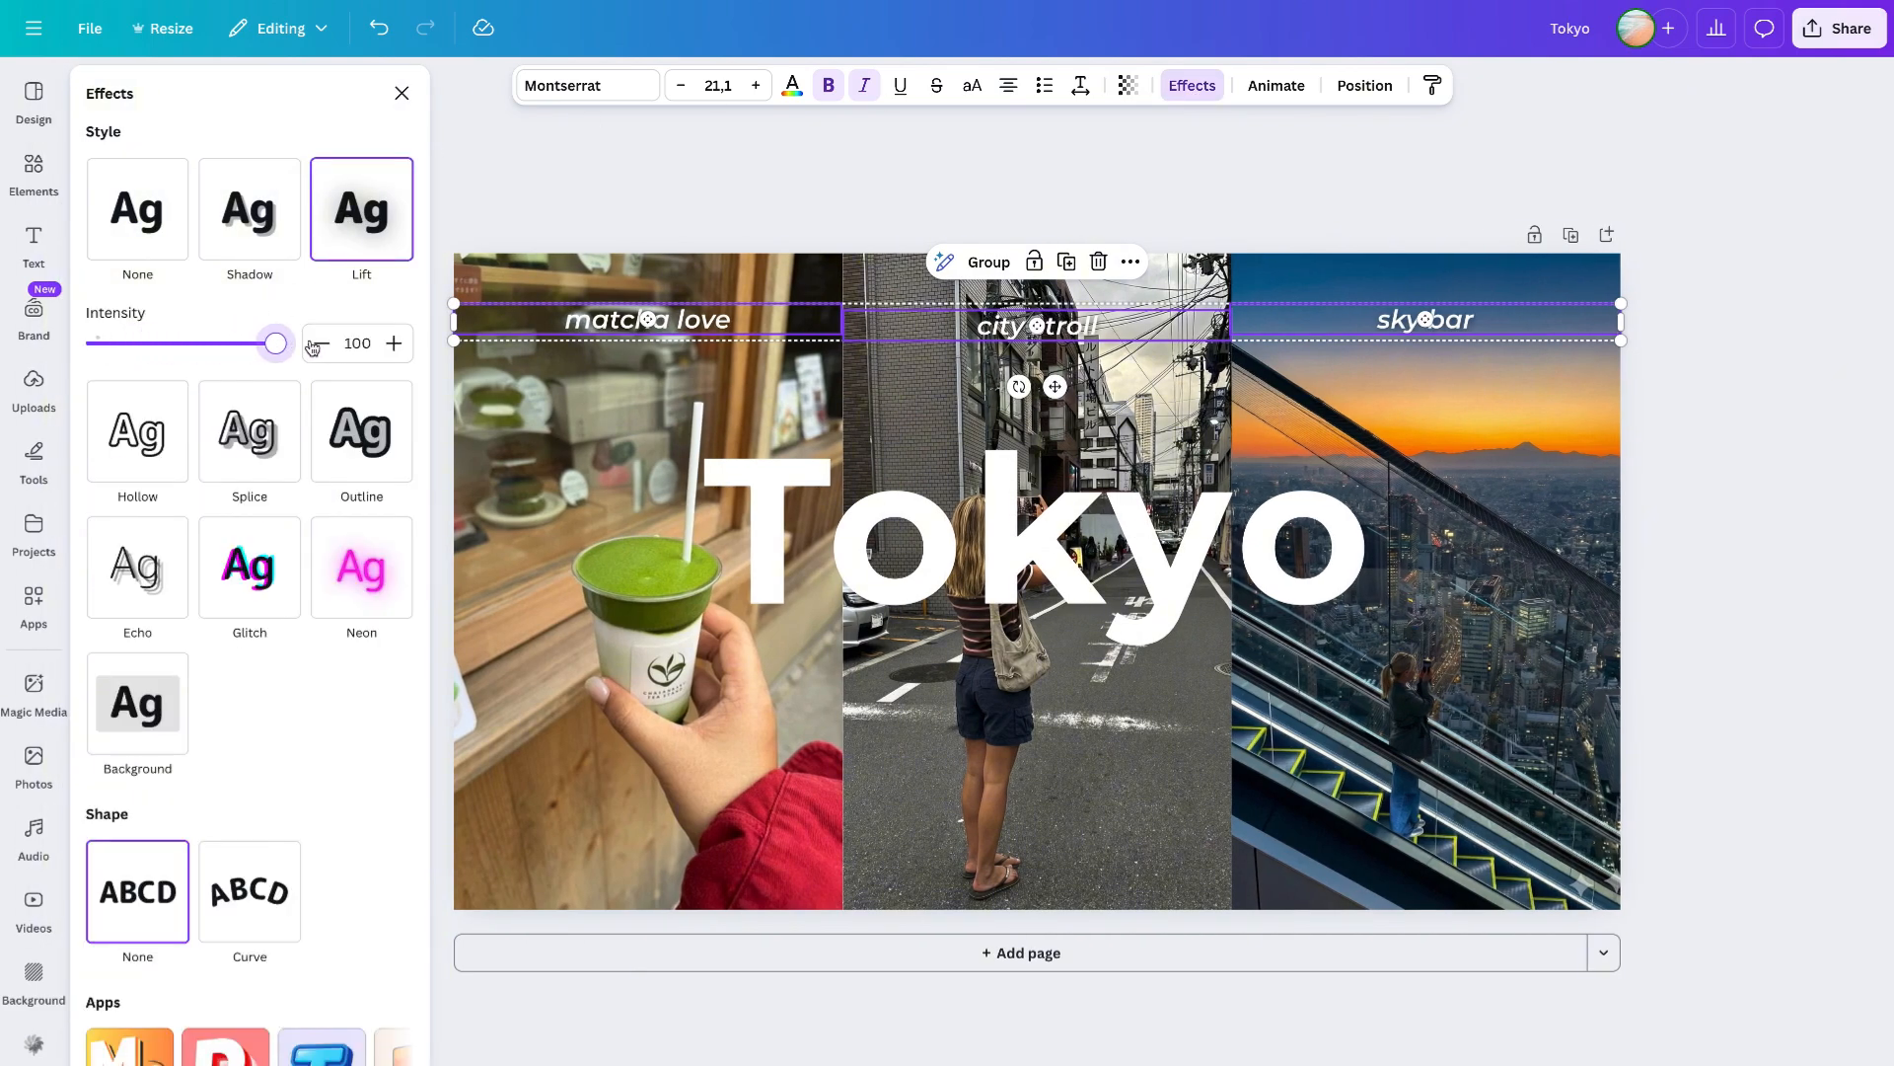
pyautogui.click(911, 207)
# - Apply the Lift effect to the Tokyo title with intensity 61
pyautogui.click(918, 508)
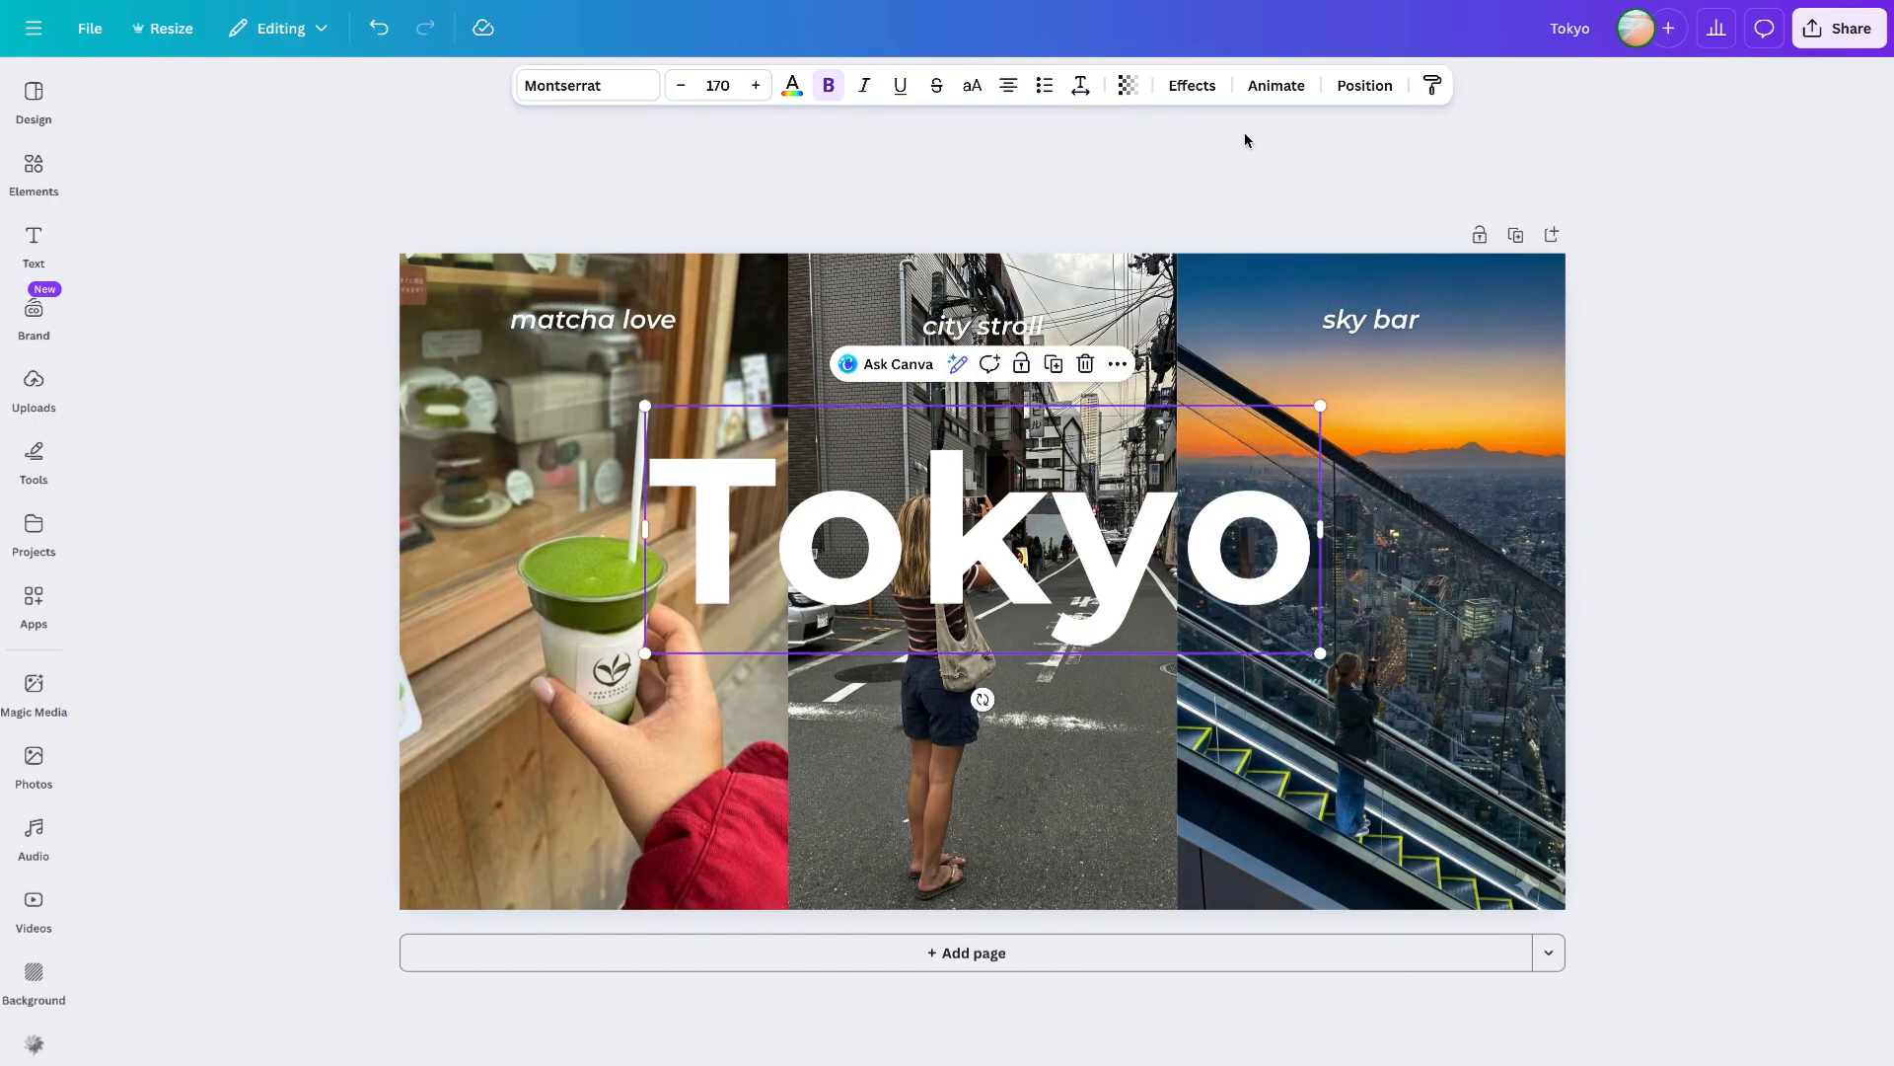
pyautogui.click(1196, 87)
pyautogui.click(345, 252)
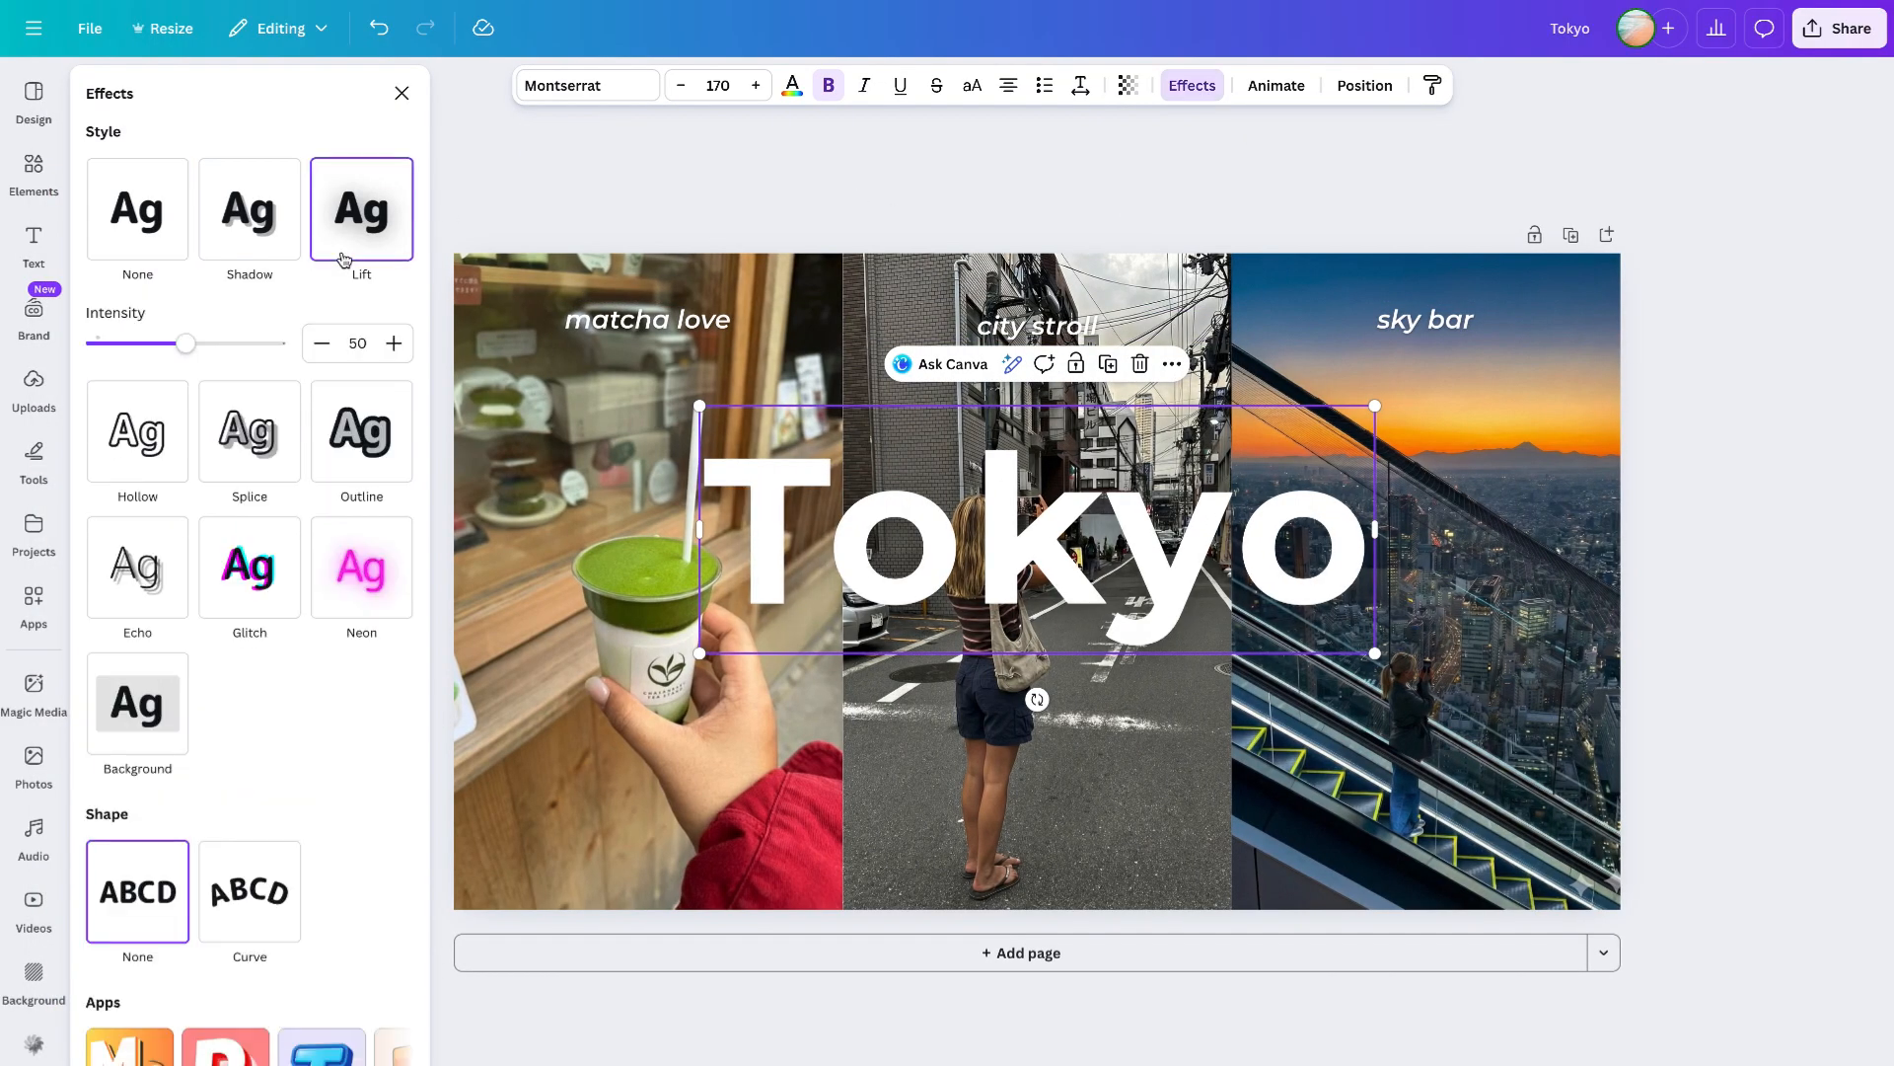
pyautogui.moveTo(194, 345)
pyautogui.mouseDown()
pyautogui.moveTo(98, 344)
pyautogui.moveTo(277, 343)
pyautogui.moveTo(144, 351)
pyautogui.moveTo(204, 343)
pyautogui.mouseUp()
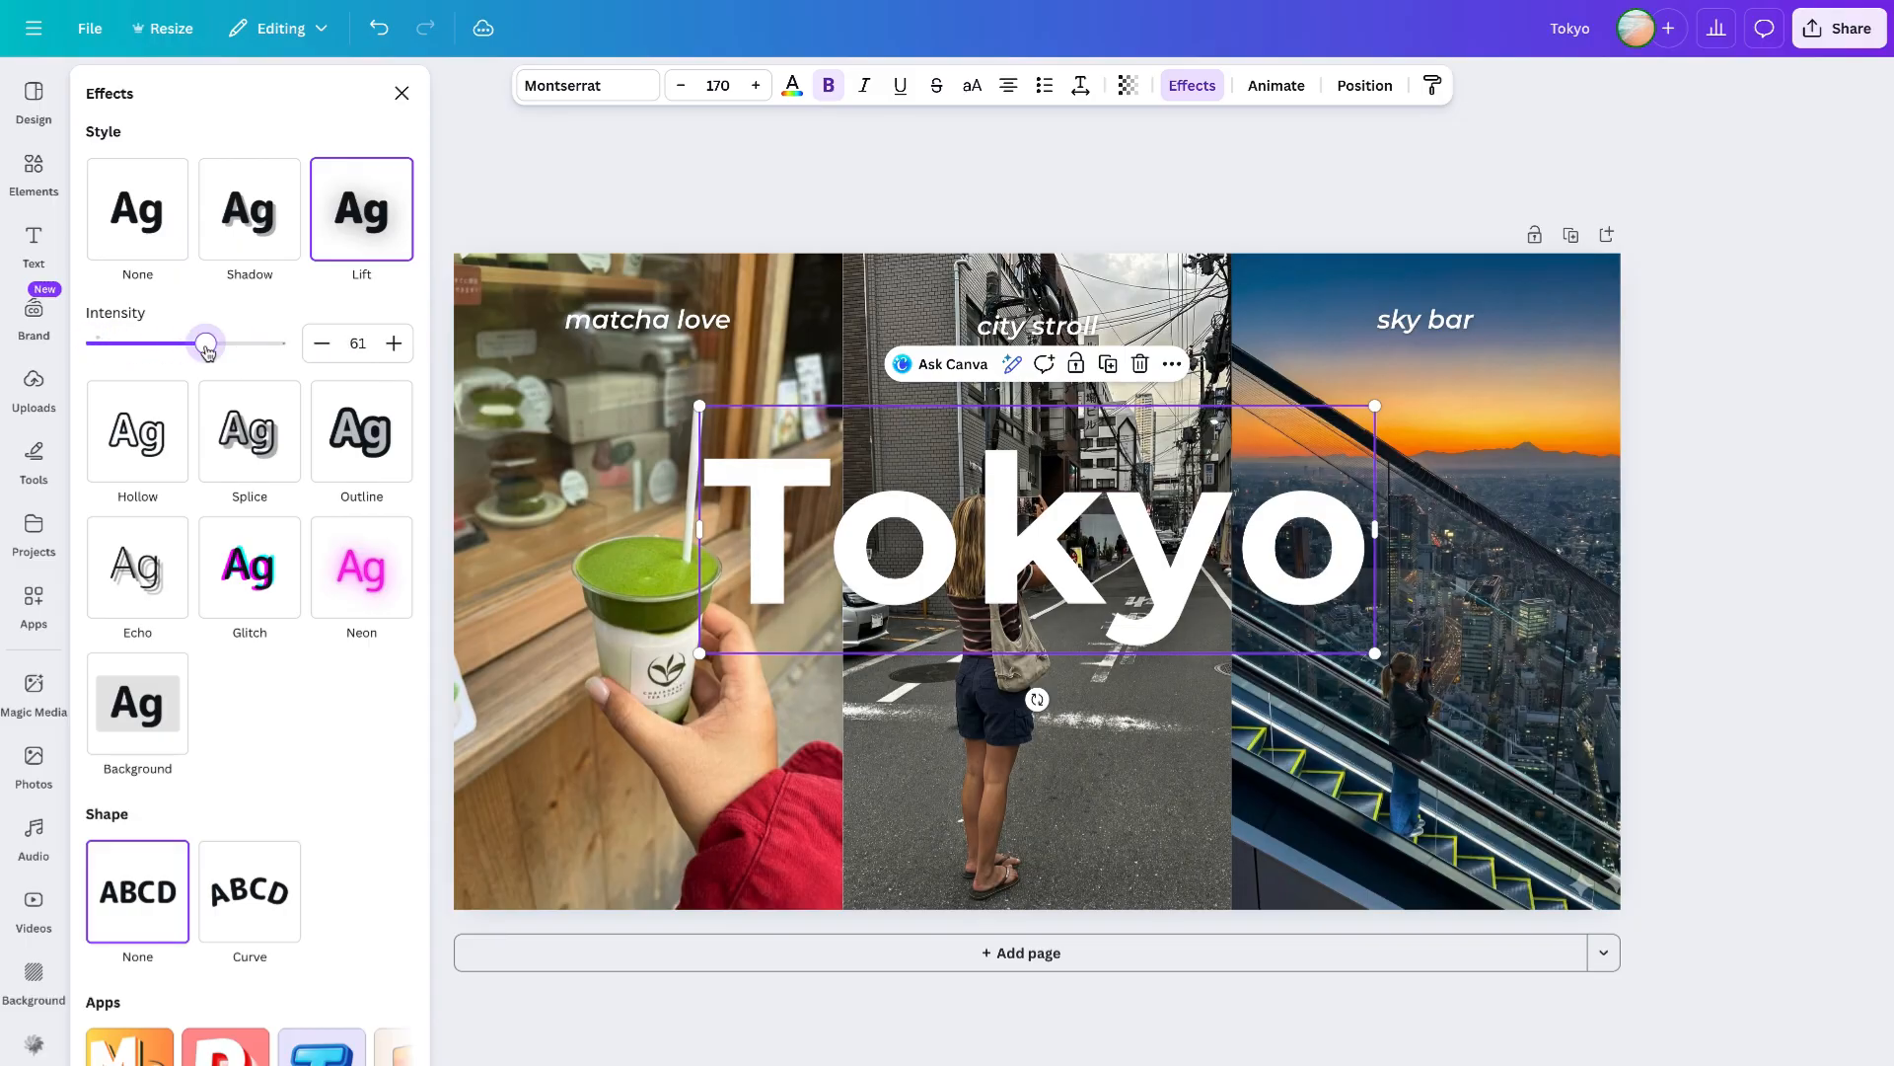
pyautogui.press('Escape')
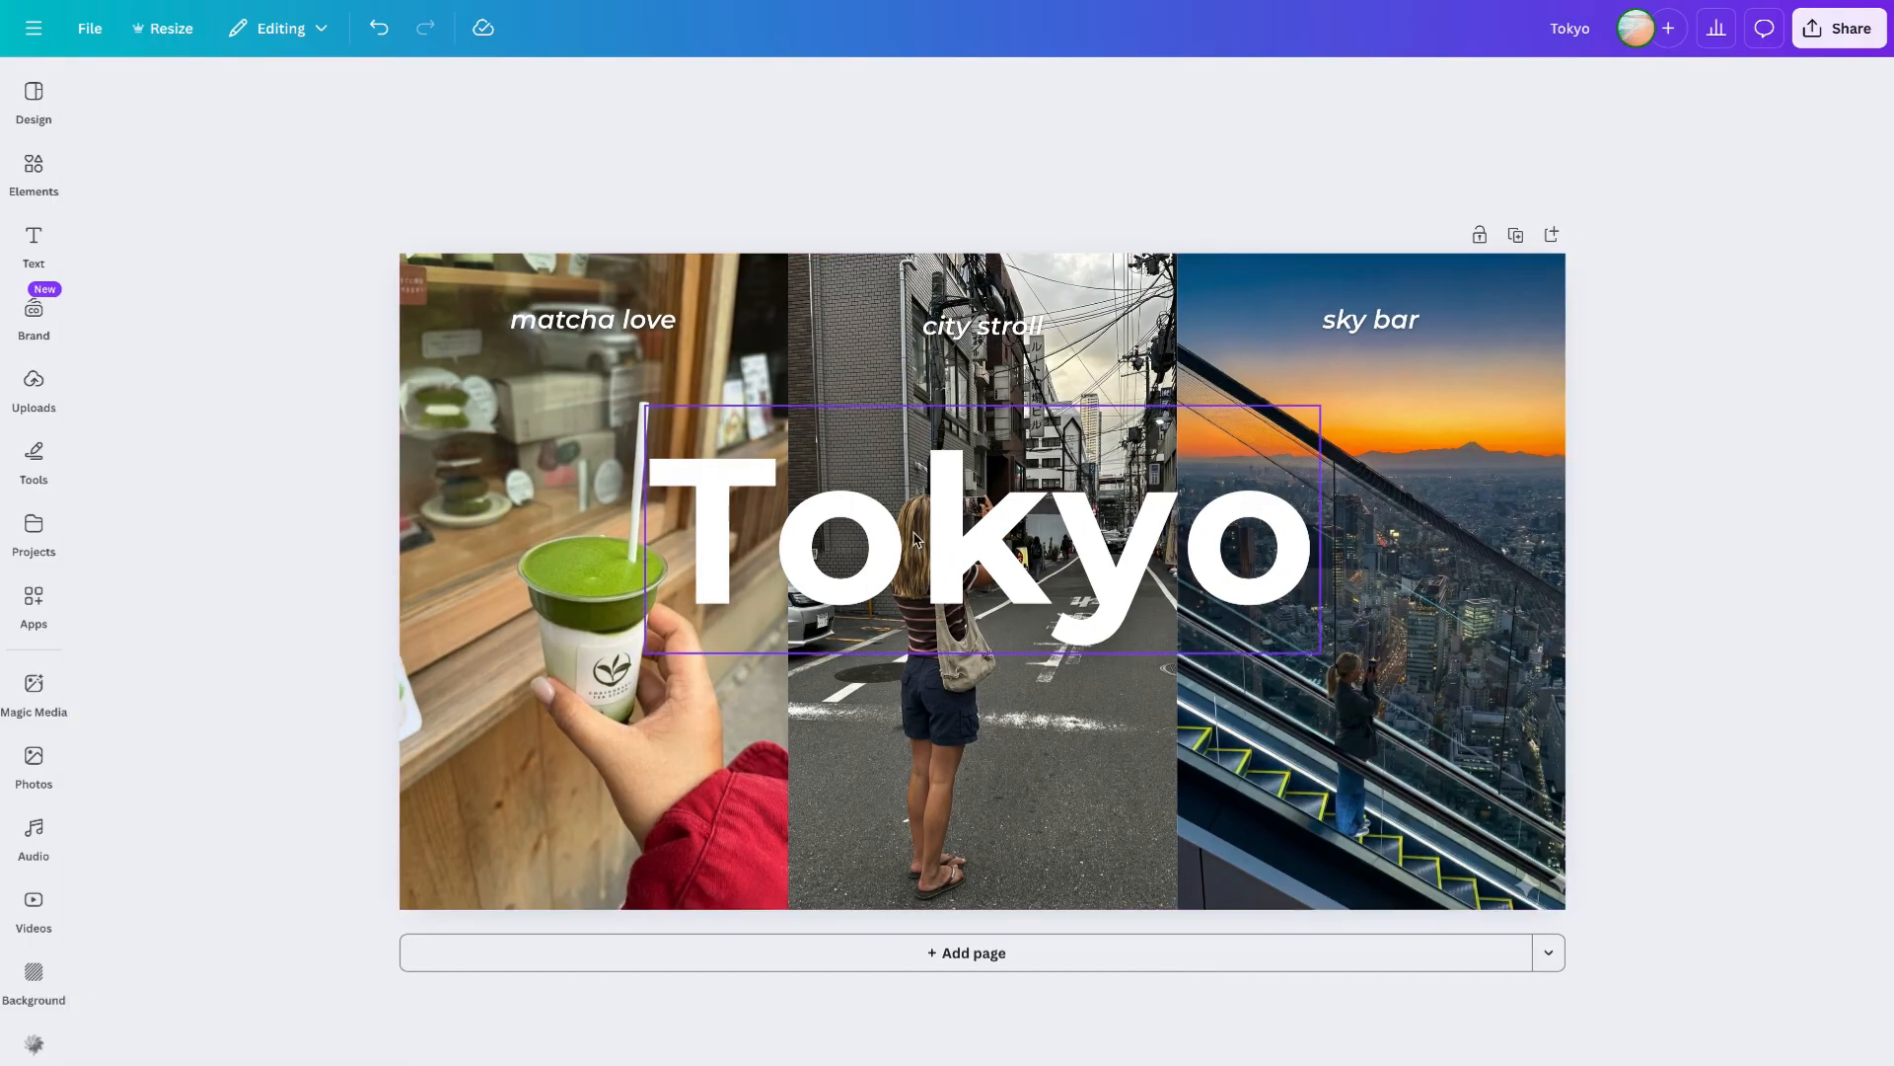
# - Crop and reposition the street photo copy layered over the middle panel
pyautogui.doubleClick(1031, 676)
pyautogui.moveTo(1233, 931); pyautogui.dragTo(1239, 1019)
pyautogui.moveTo(1273, 228); pyautogui.dragTo(1277, 221)
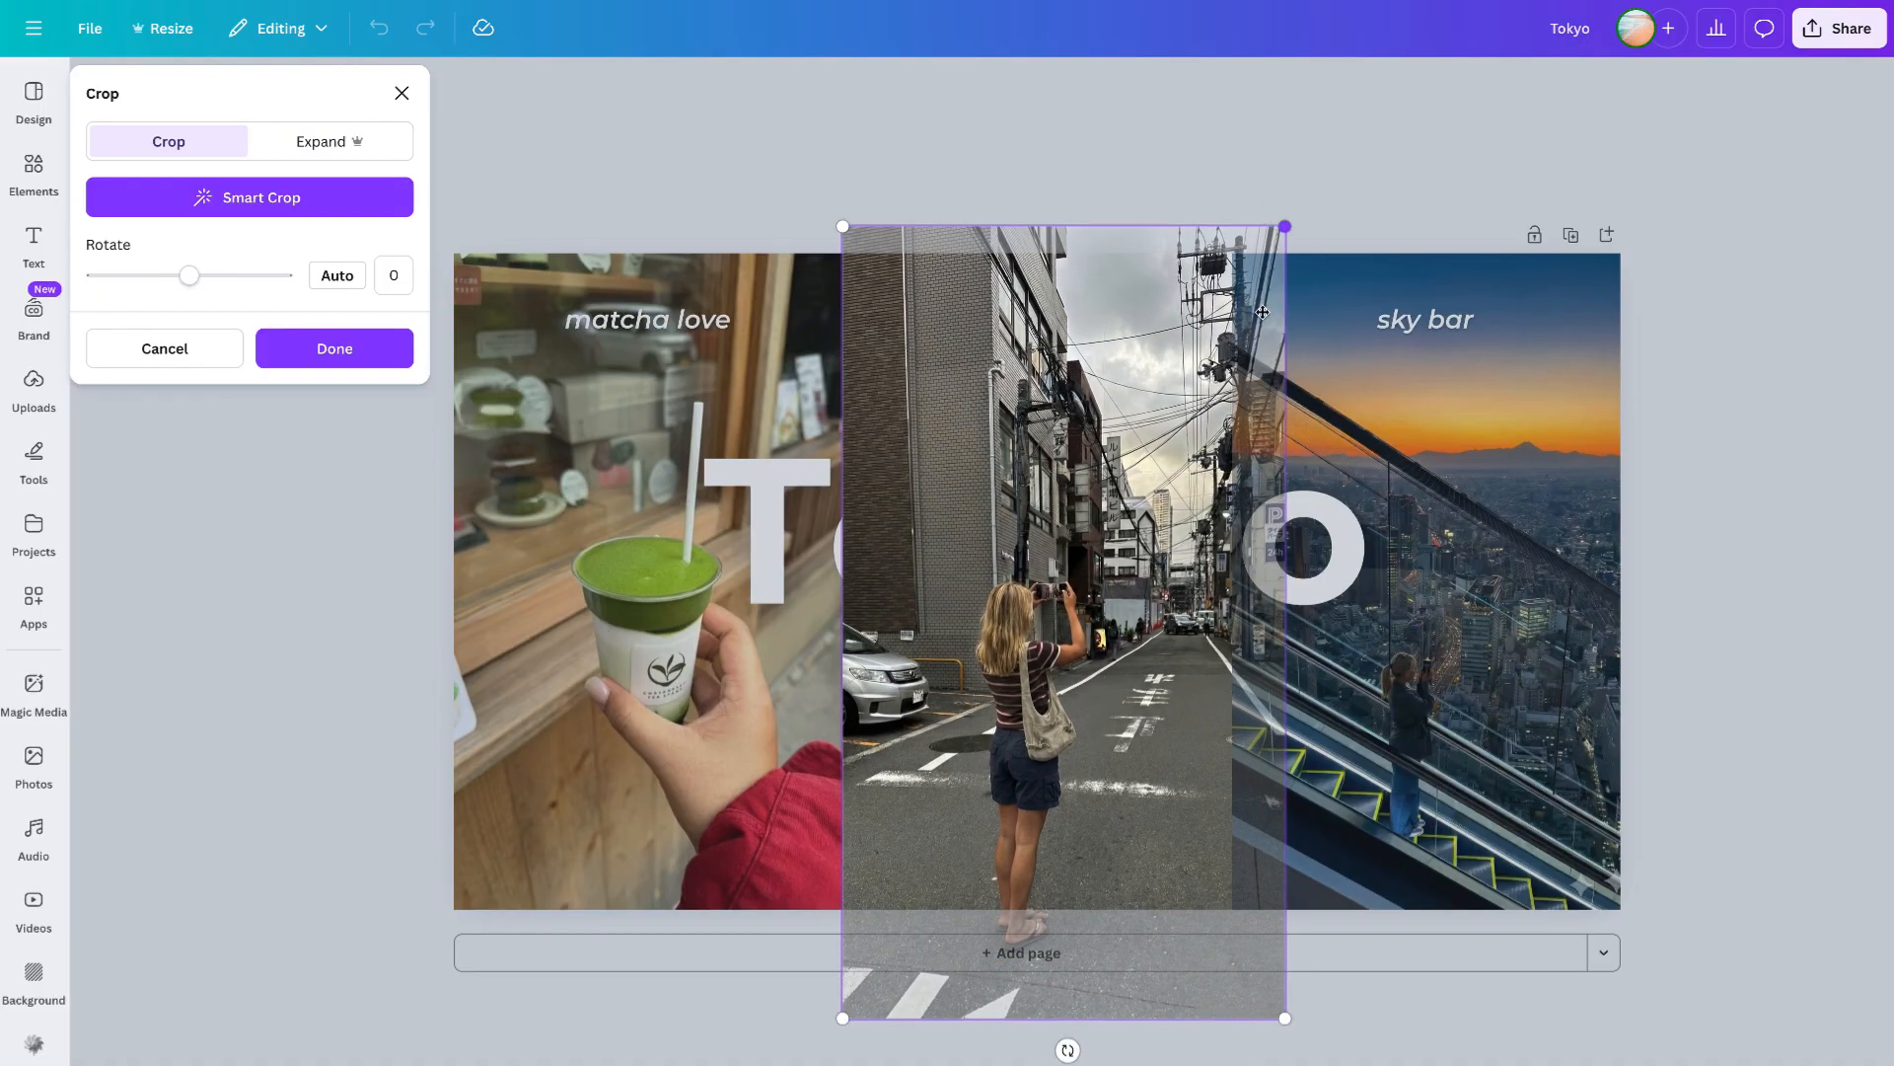
pyautogui.moveTo(1123, 772); pyautogui.dragTo(1128, 721)
pyautogui.moveTo(1285, 187); pyautogui.dragTo(1273, 207)
pyautogui.click(1336, 200)
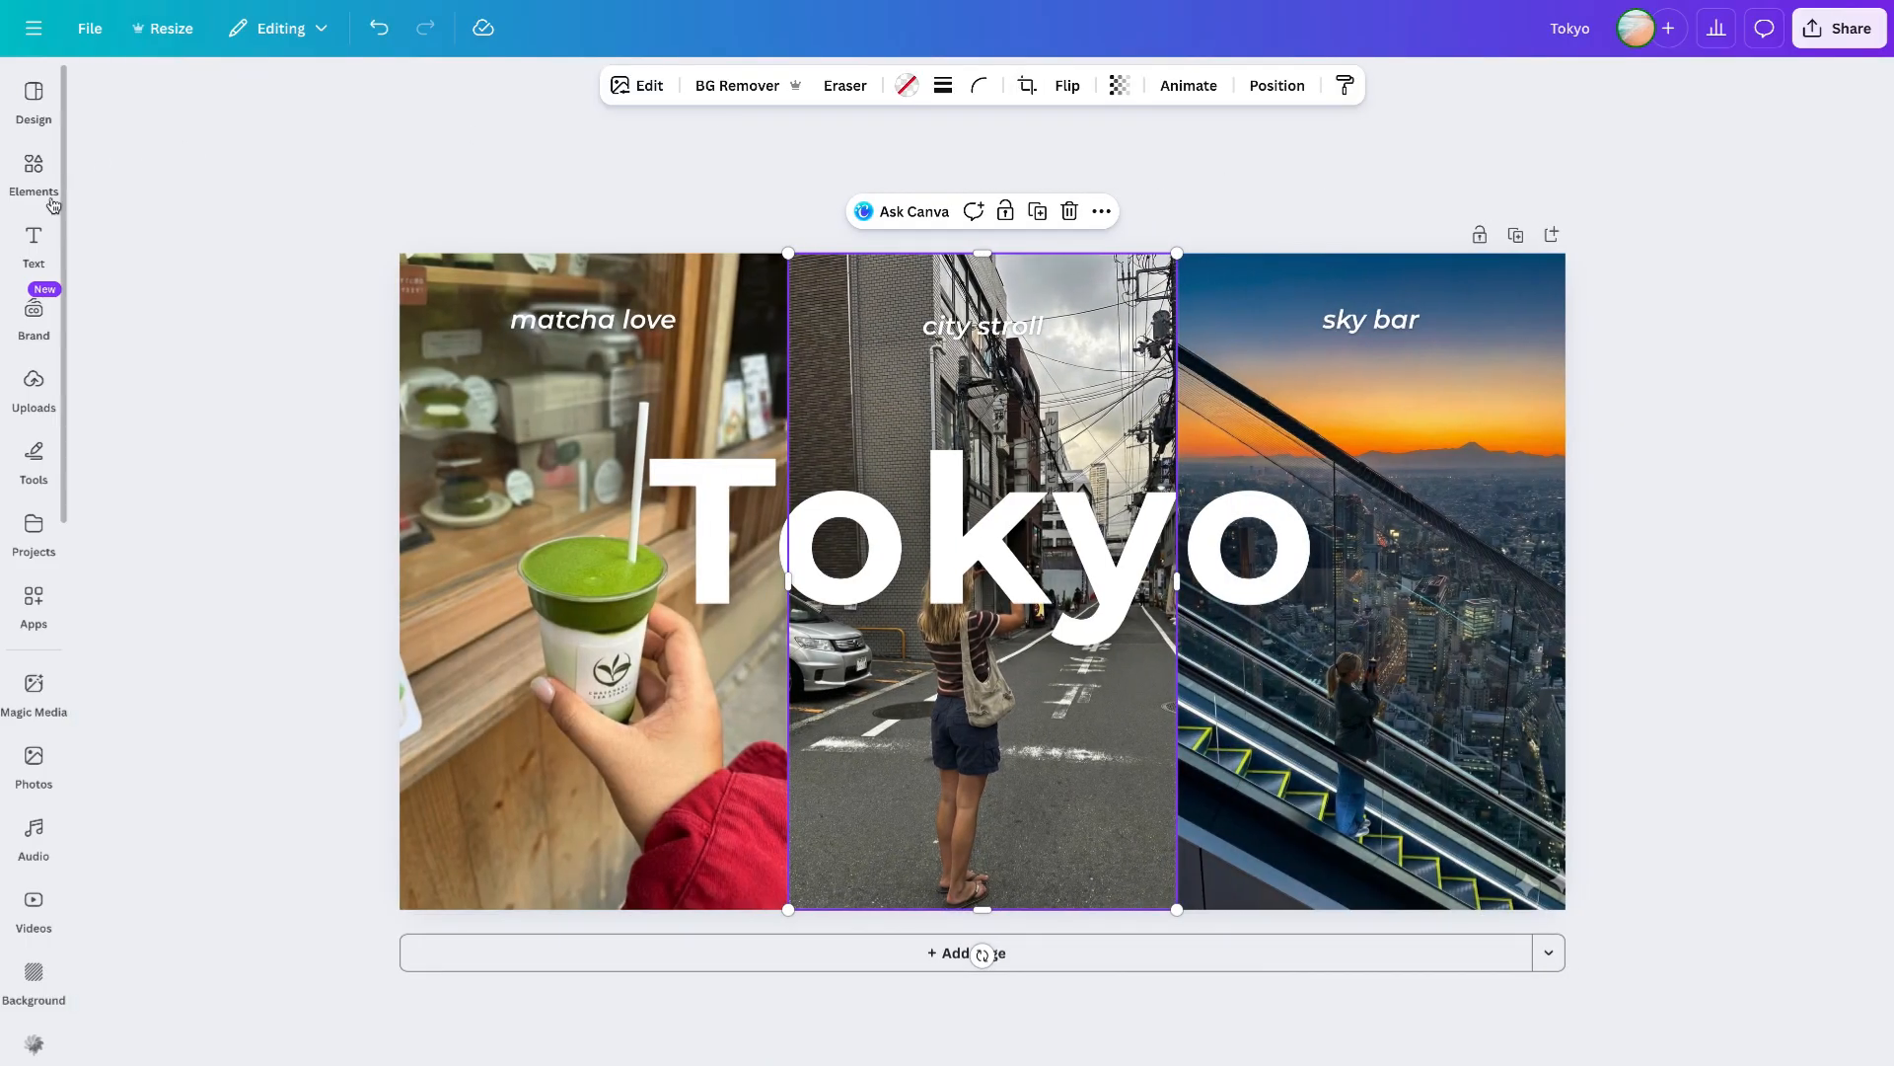
pyautogui.doubleClick(1088, 822)
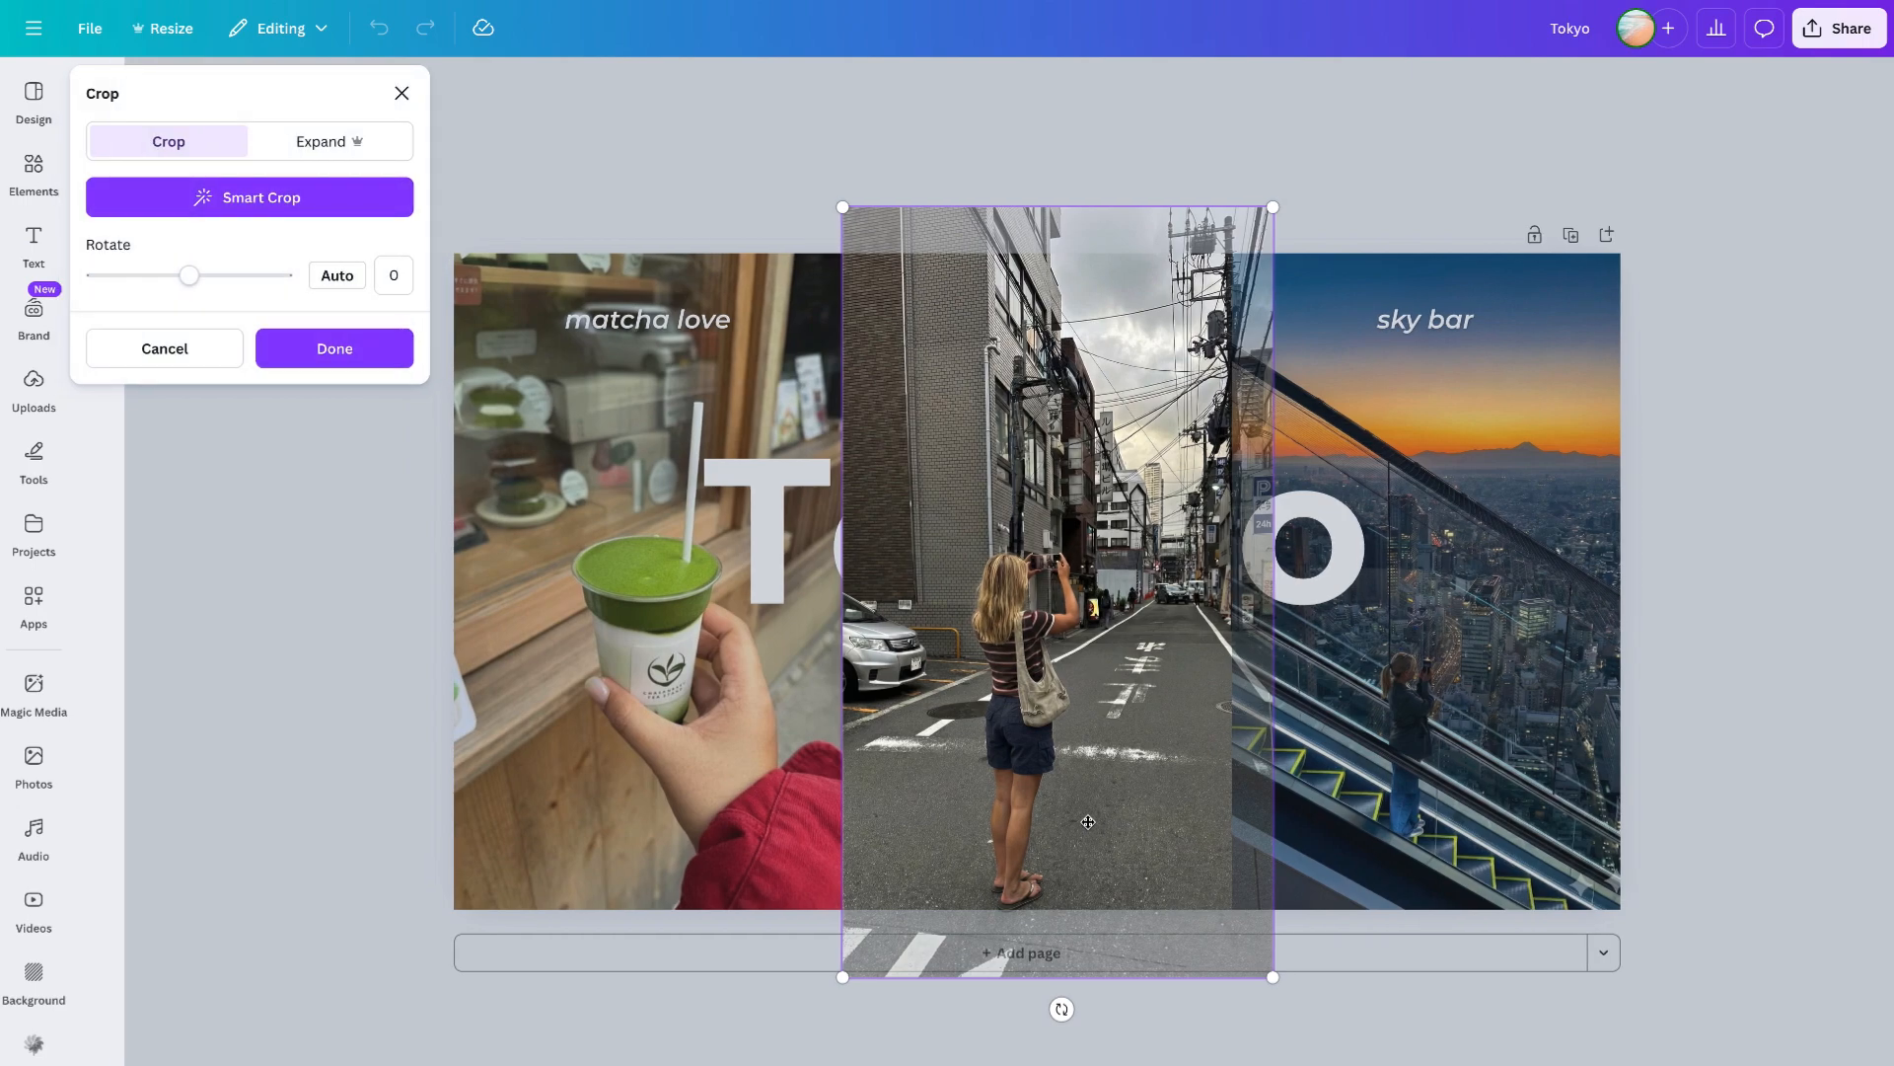
pyautogui.click(1434, 204)
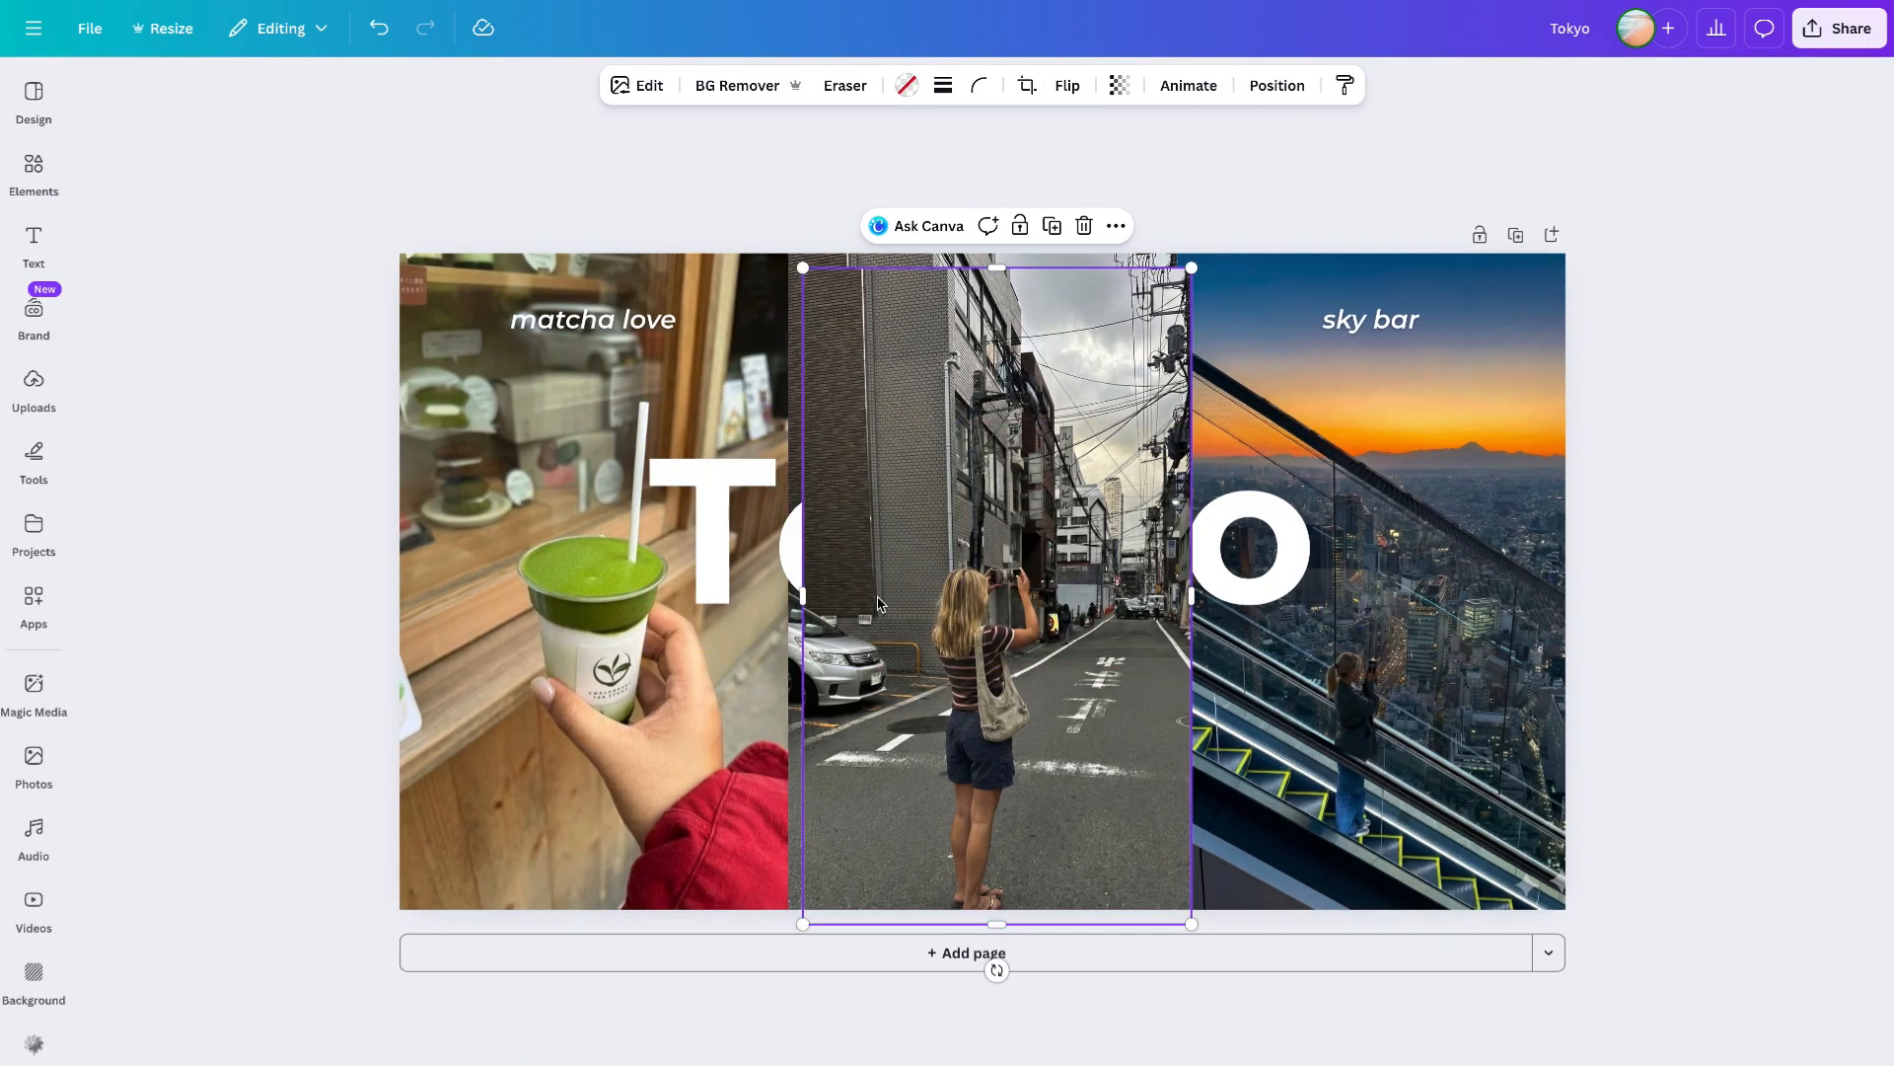
pyautogui.moveTo(955, 565)
pyautogui.mouseDown()
pyautogui.moveTo(1180, 551)
pyautogui.moveTo(965, 547)
pyautogui.moveTo(972, 590)
pyautogui.moveTo(1151, 493)
pyautogui.moveTo(952, 569)
pyautogui.mouseUp()
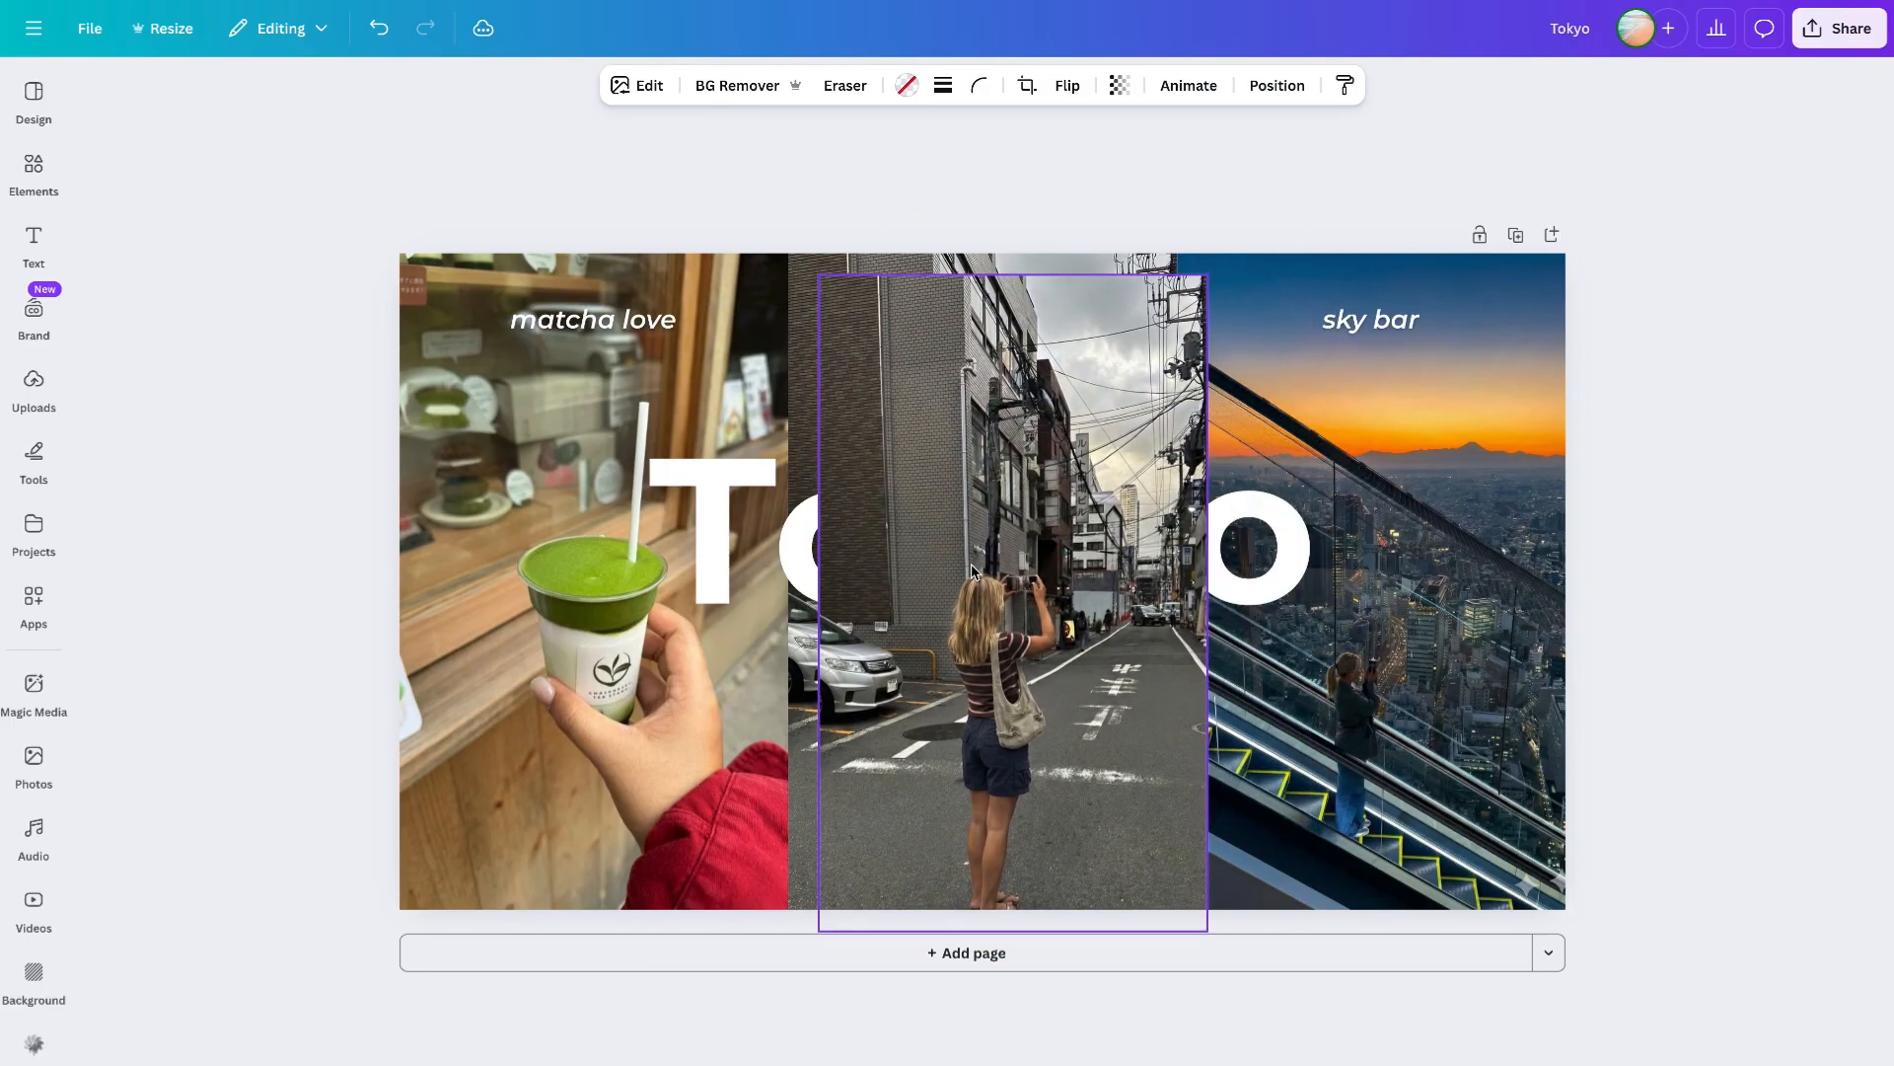
# - Remove the background from the street photo copy with BG Remover
pyautogui.click(742, 85)
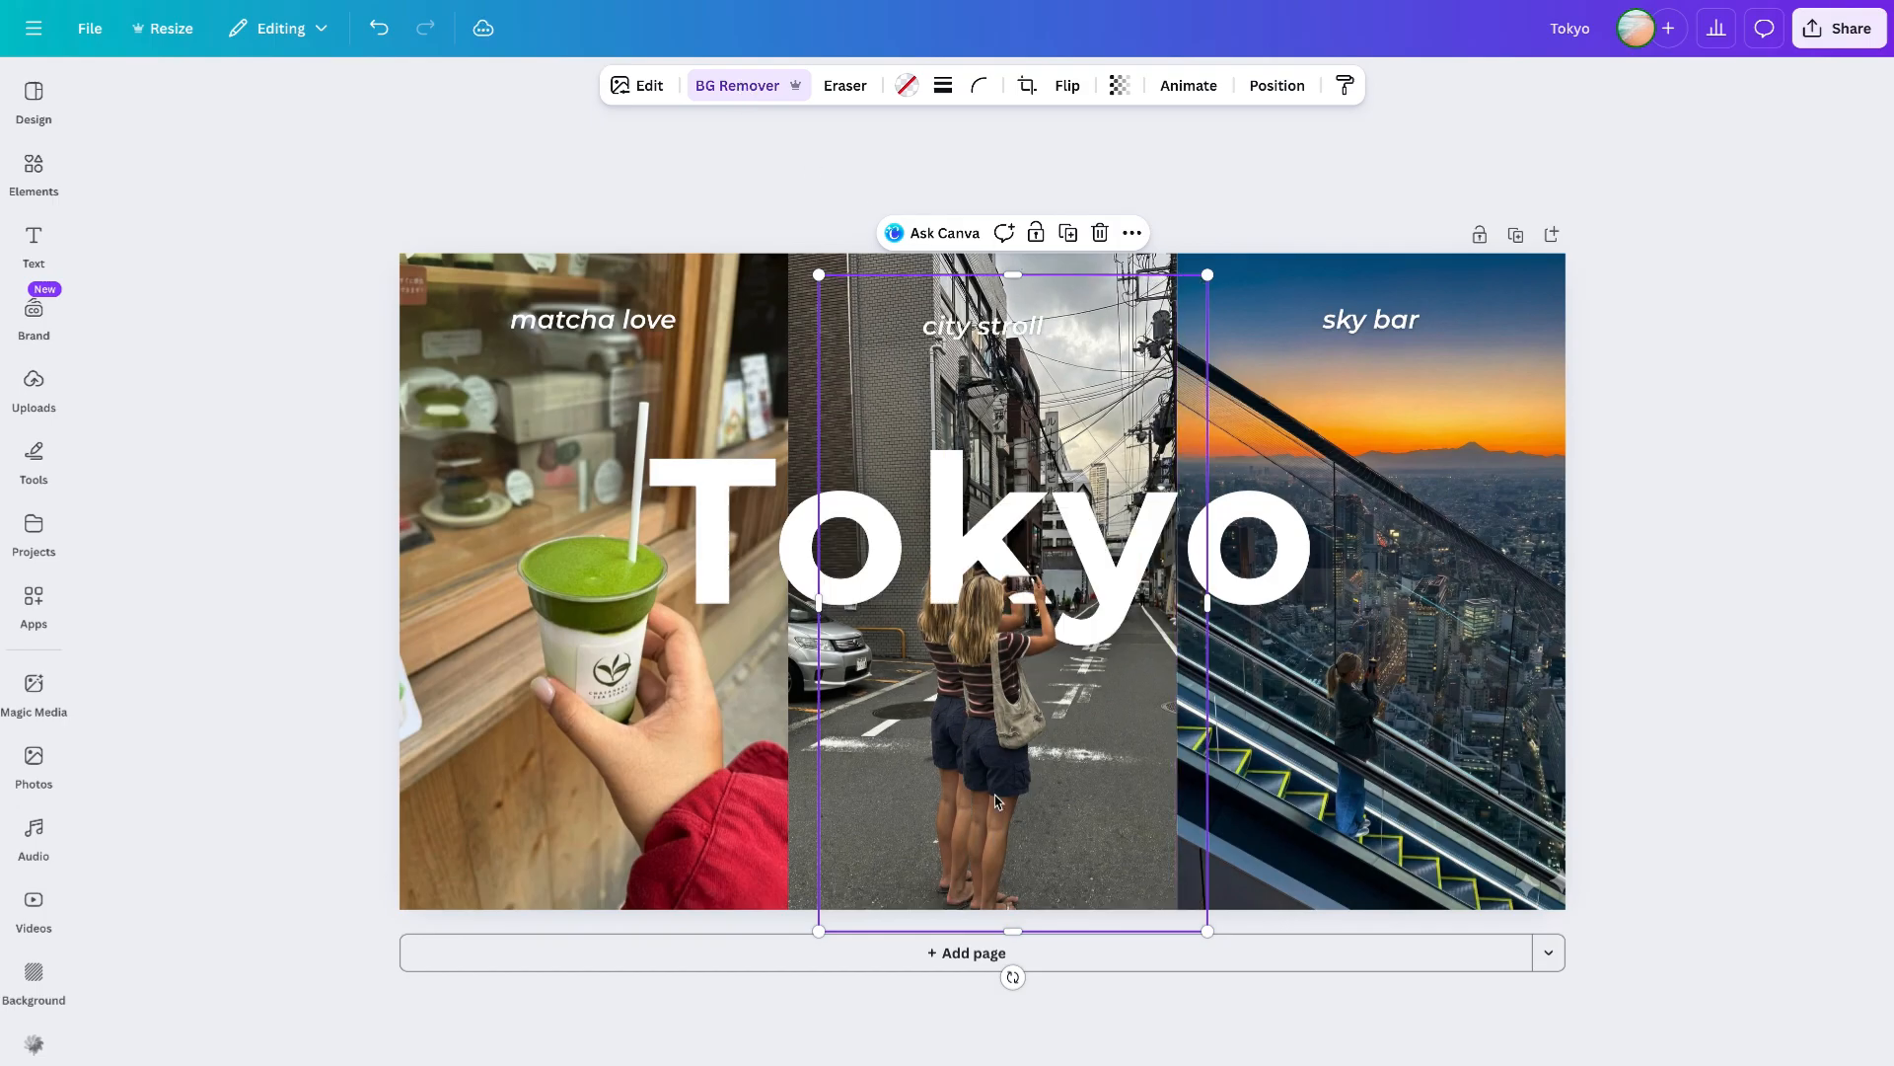
pyautogui.moveTo(996, 795); pyautogui.dragTo(1029, 791)
pyautogui.moveTo(1240, 270); pyautogui.dragTo(1258, 238)
# - Select the middle frame photo and lock it in place
pyautogui.click(813, 341)
pyautogui.click(810, 375)
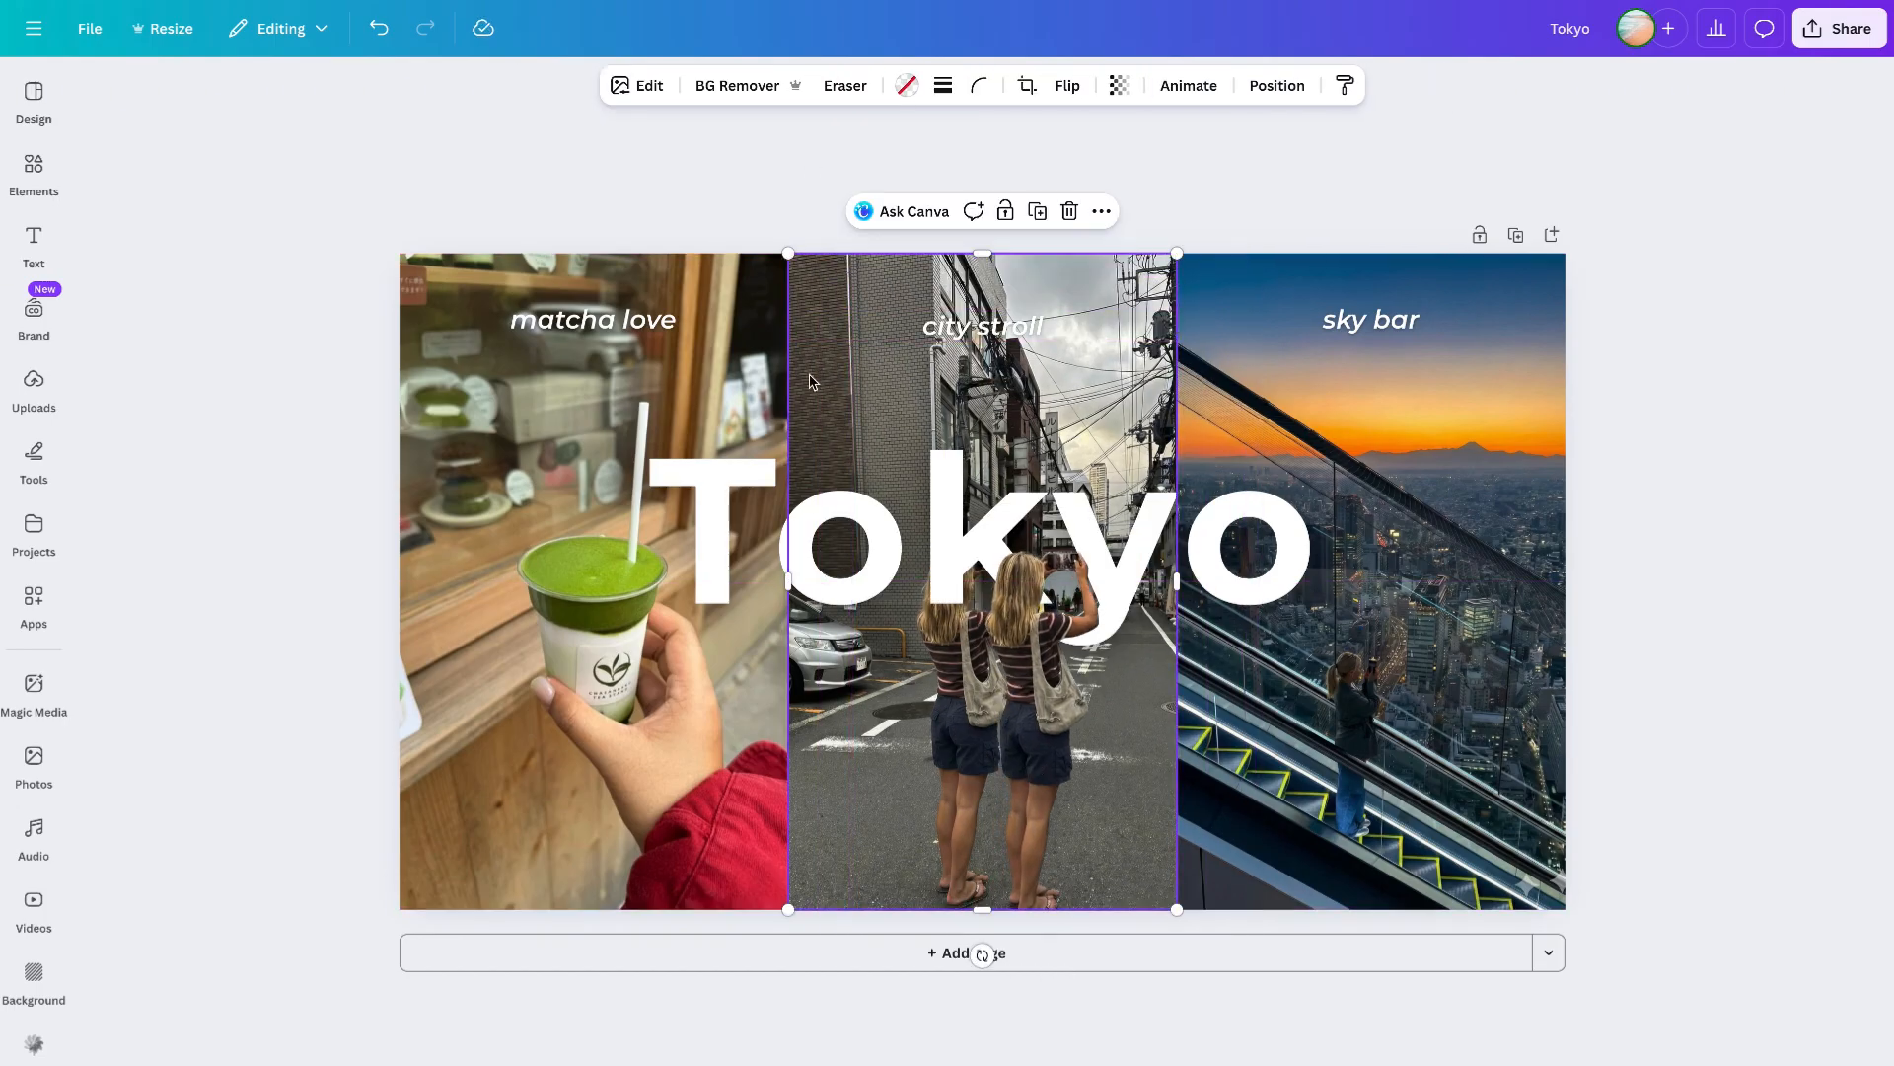
pyautogui.click(1009, 211)
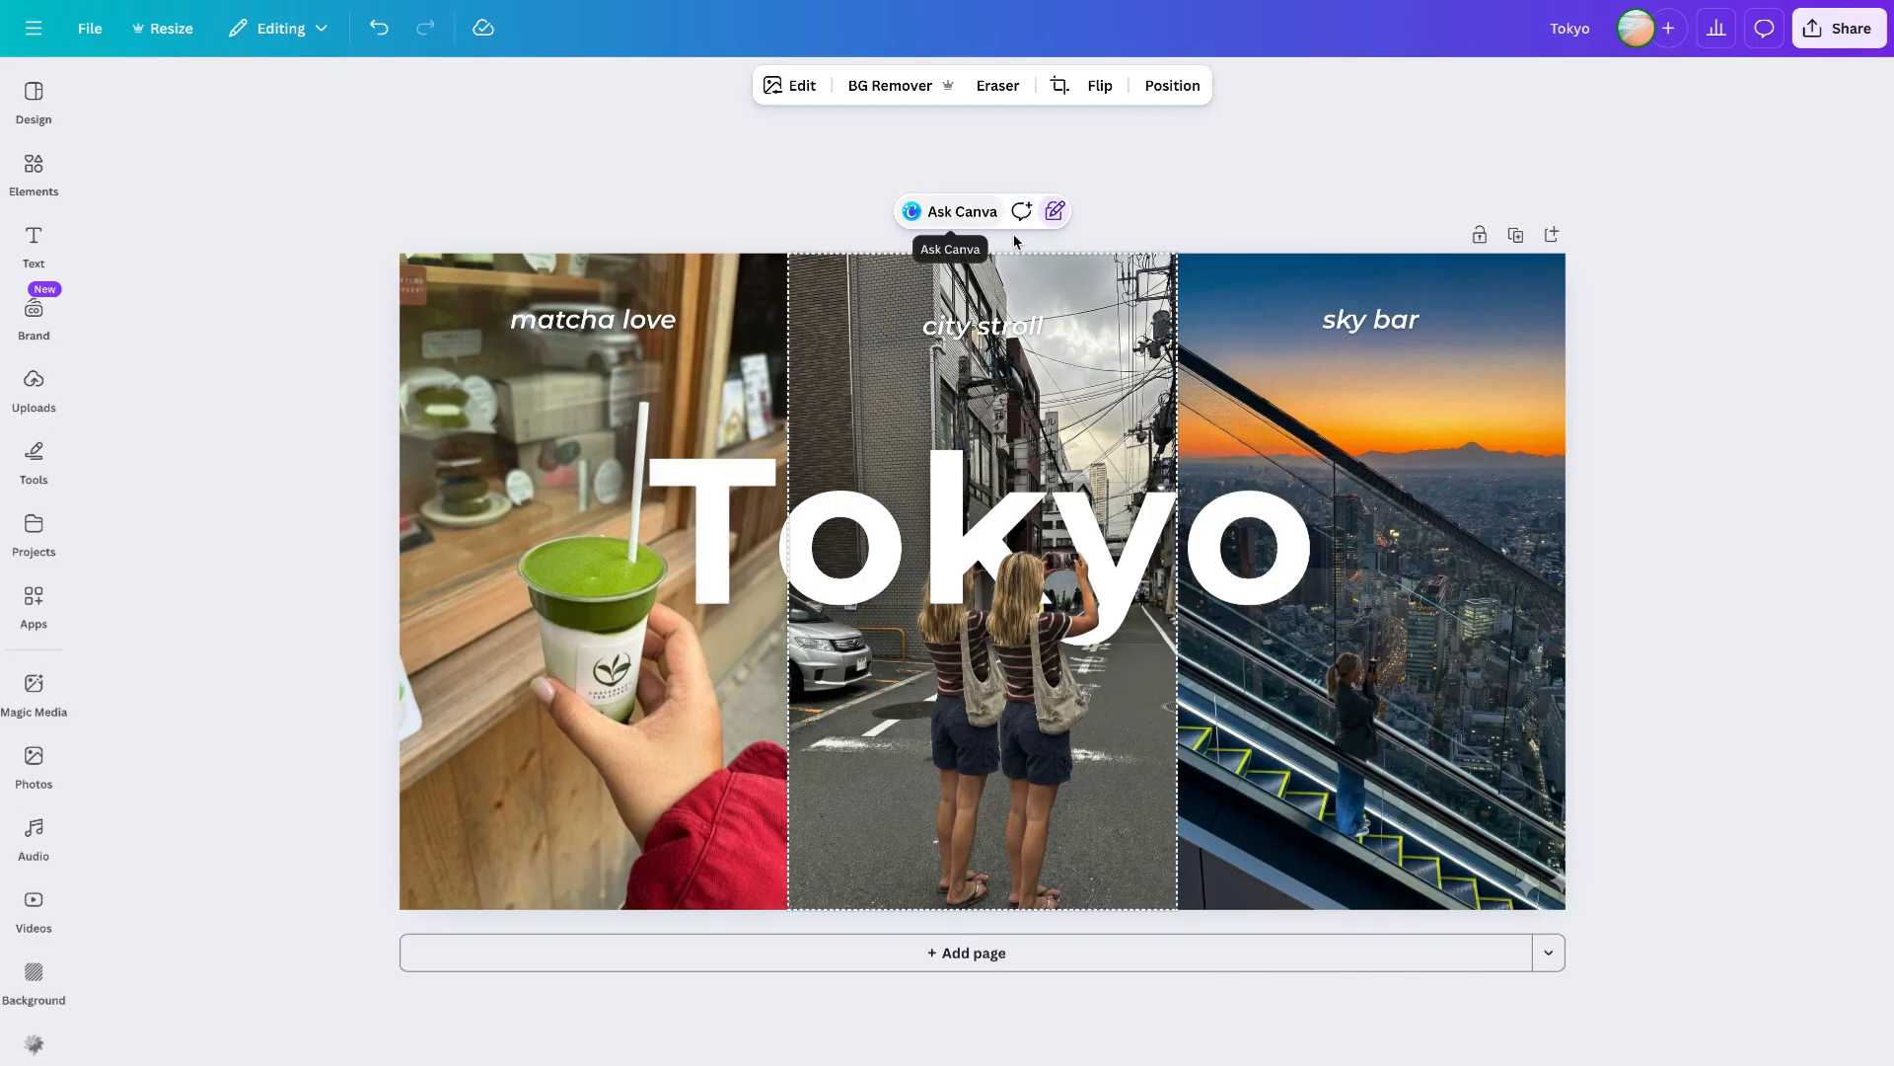
# - Align the cut-out woman exactly over the woman in the middle photo, in front of the Tokyo title
pyautogui.click(1232, 357)
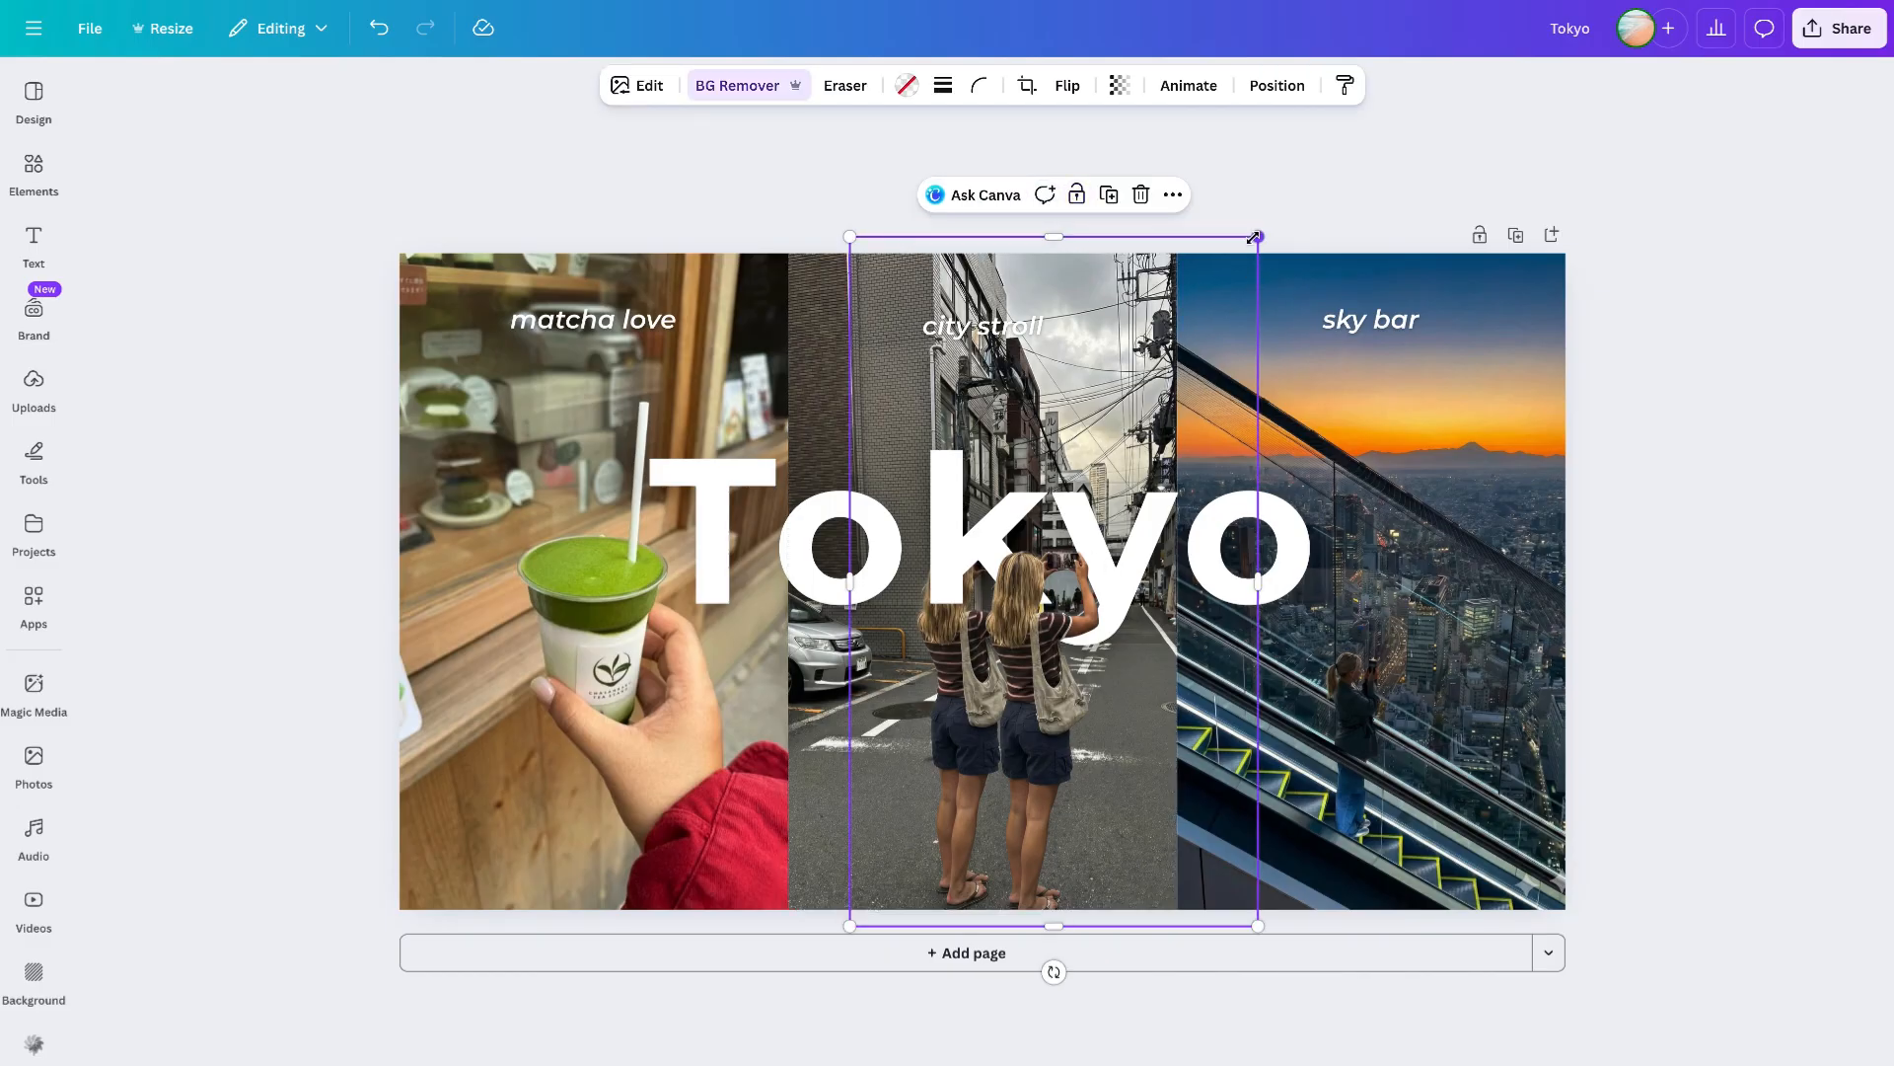
pyautogui.moveTo(1254, 237); pyautogui.dragTo(1264, 223)
pyautogui.moveTo(1025, 807); pyautogui.dragTo(960, 809)
pyautogui.moveTo(1191, 931); pyautogui.dragTo(1126, 895)
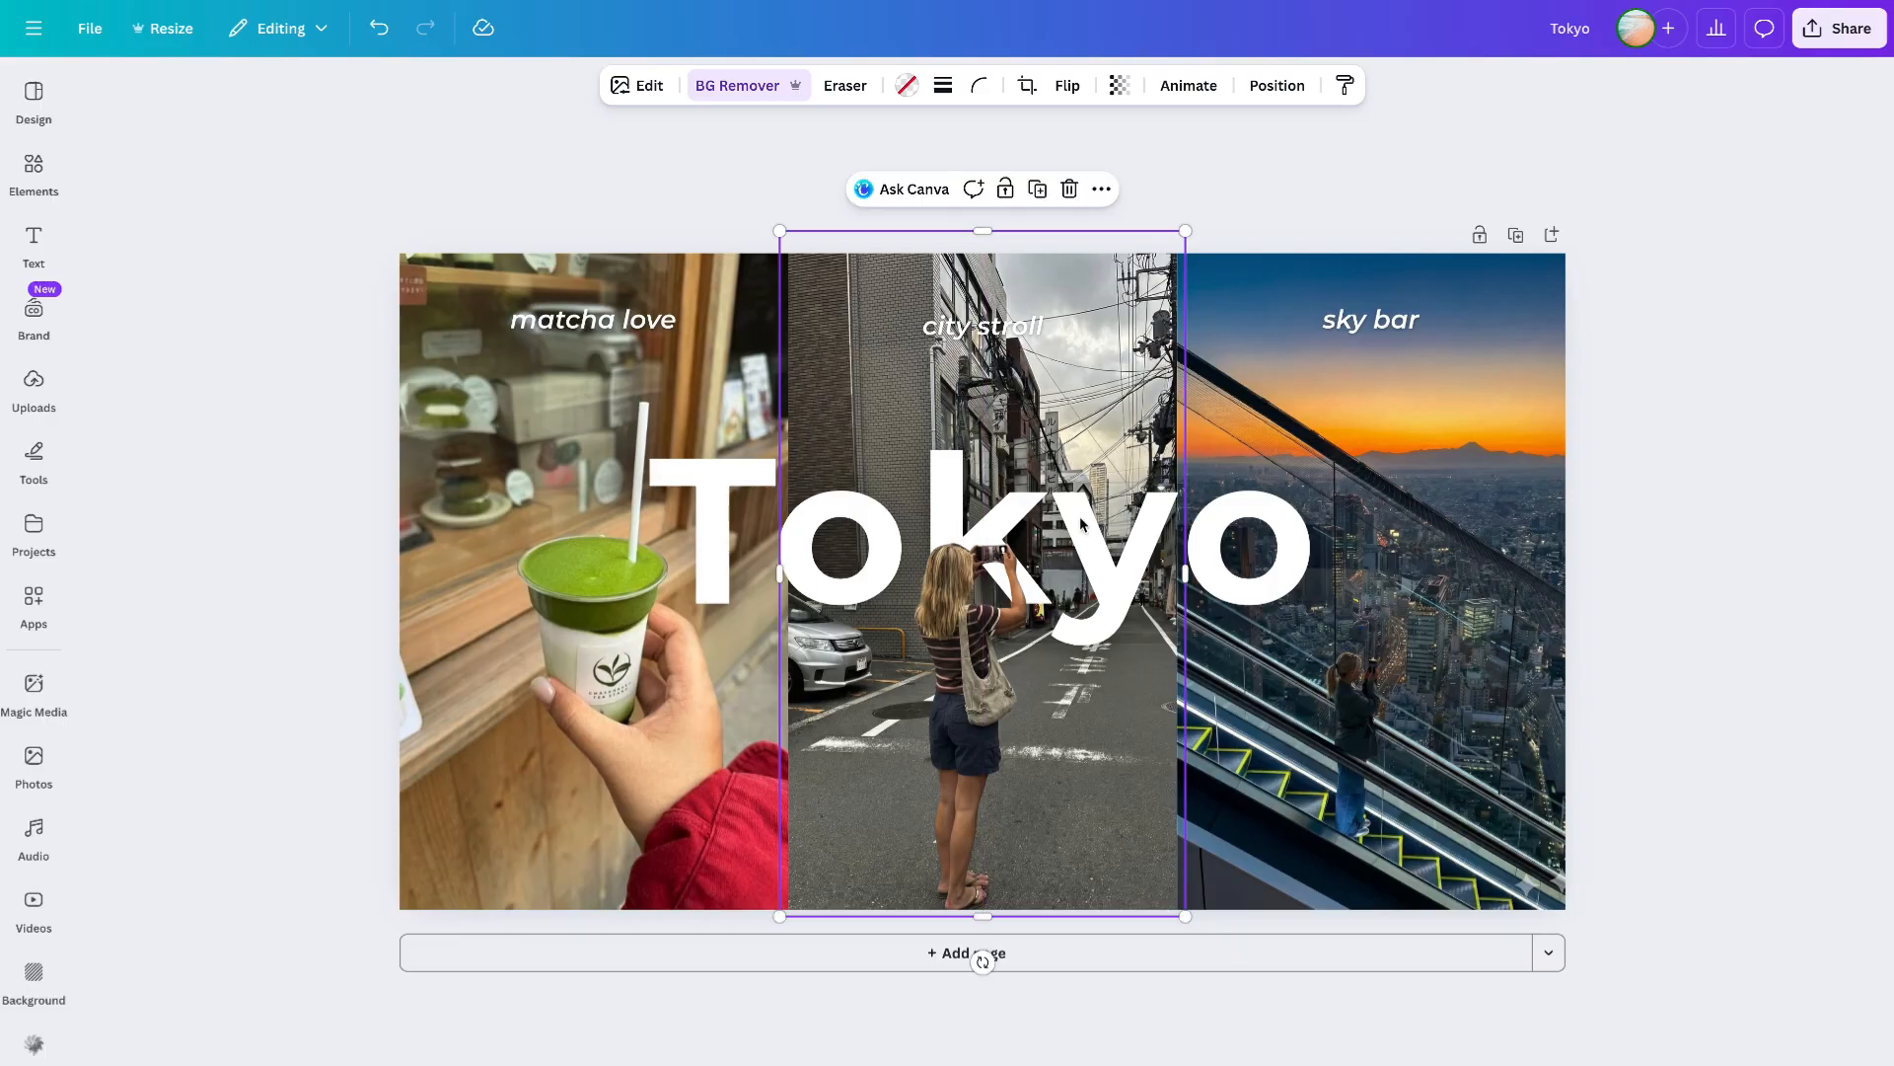
# - Set the font size of all three photo labels to 18
pyautogui.keyDown('shift'); pyautogui.click(1342, 317); pyautogui.keyUp('shift')
pyautogui.click(718, 86)
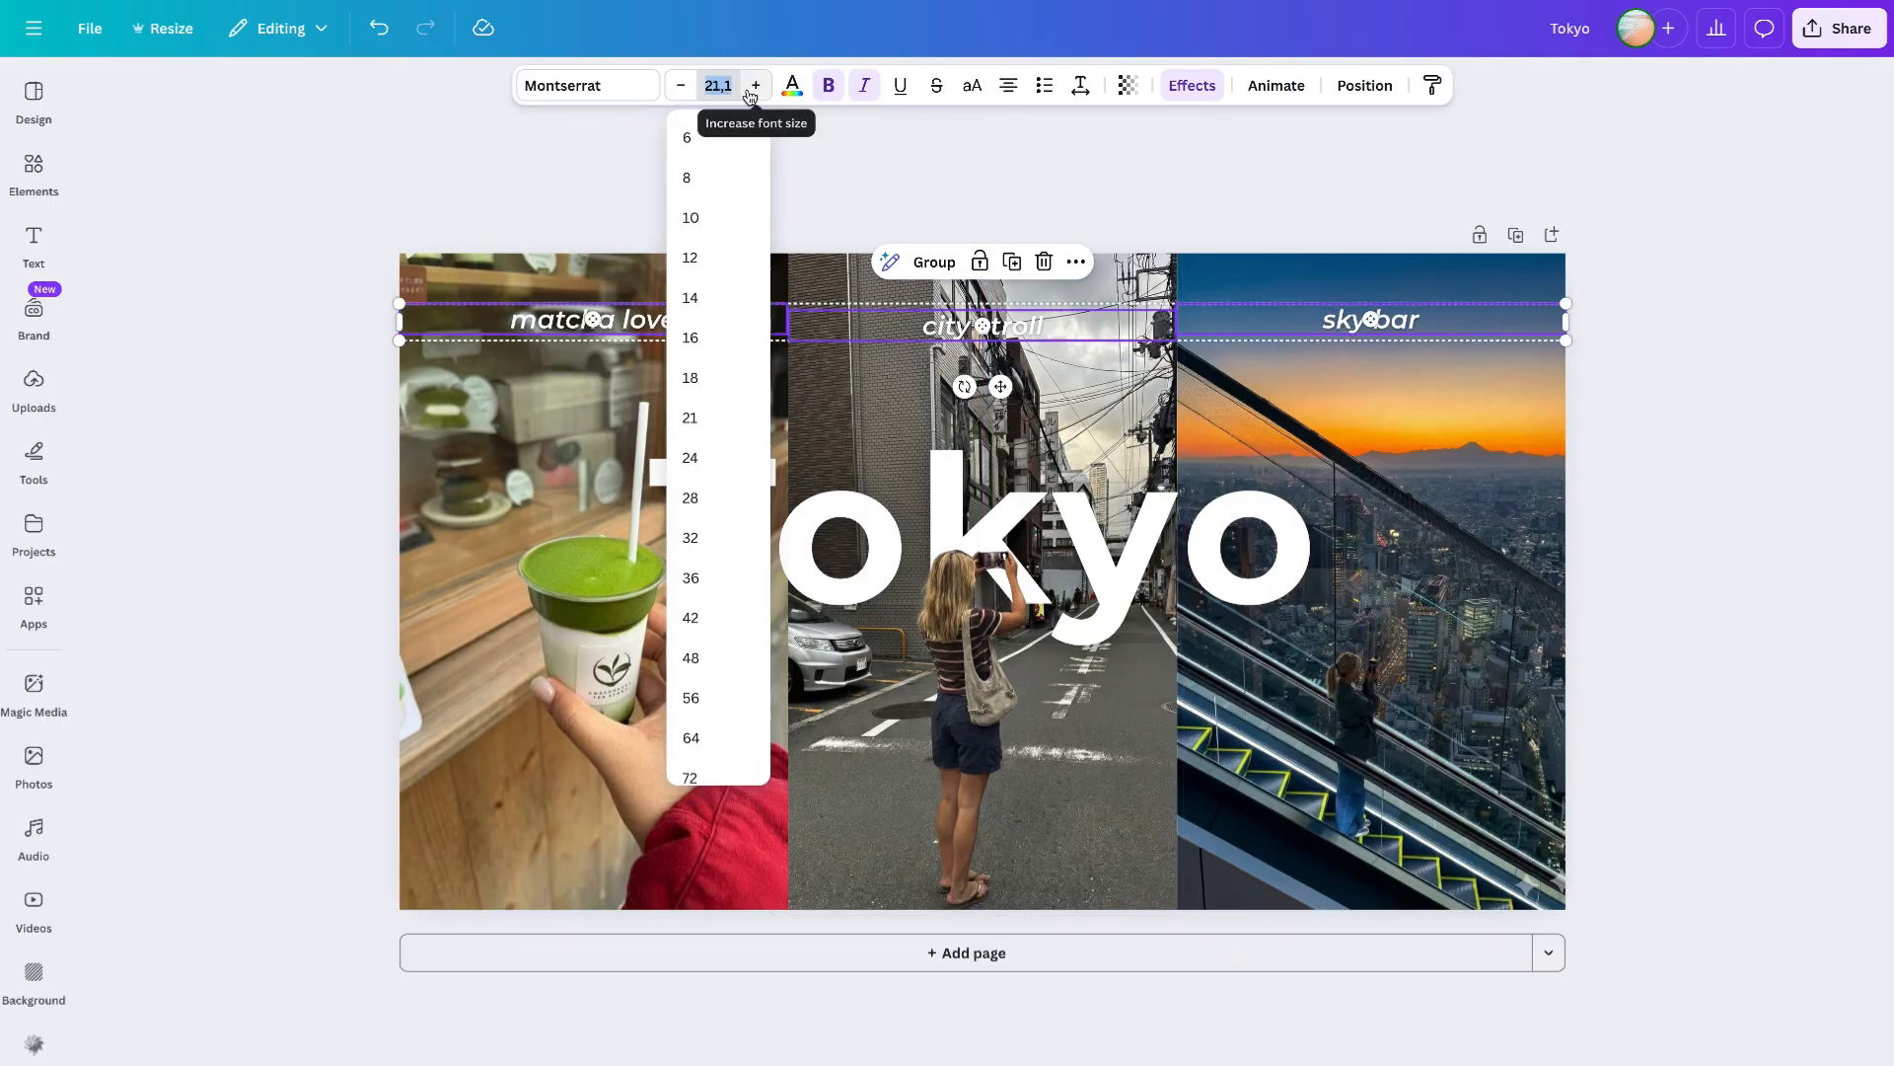
pyautogui.write('18')
pyautogui.press('Return')
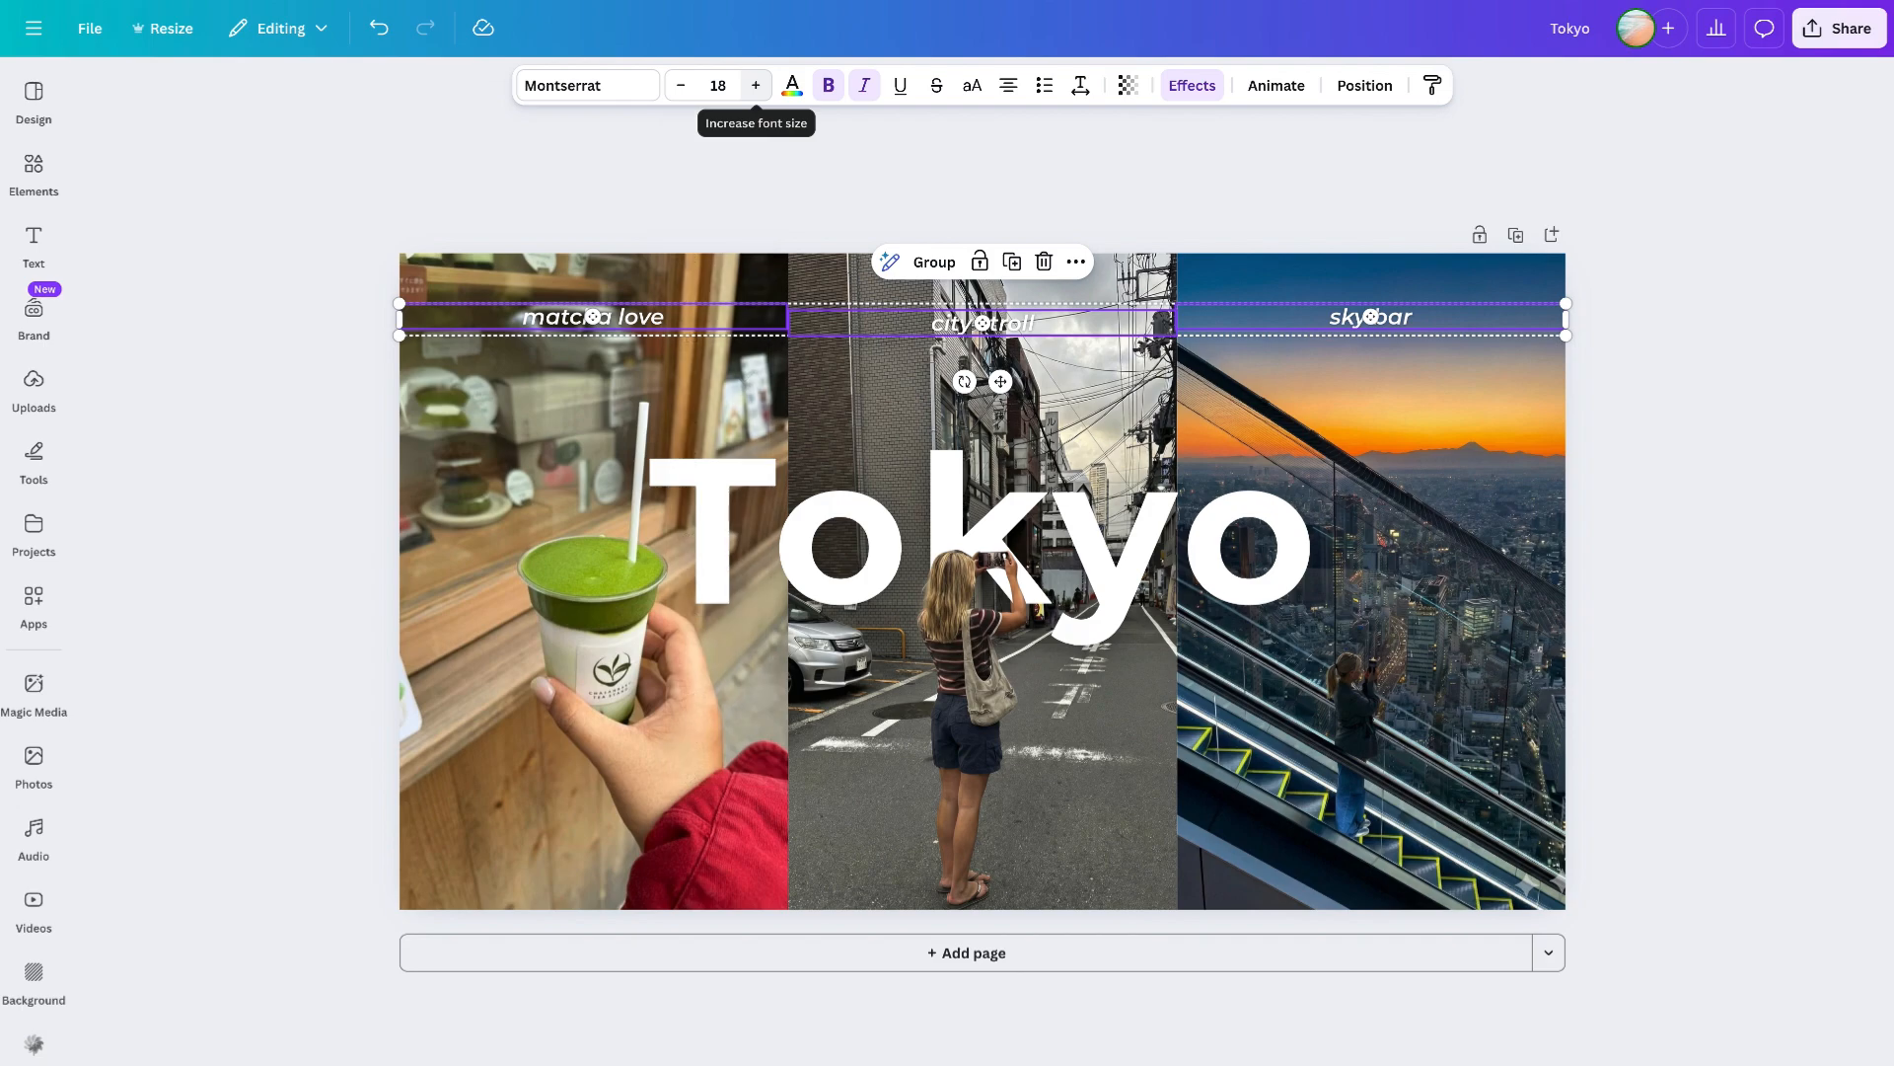
pyautogui.click(1599, 495)
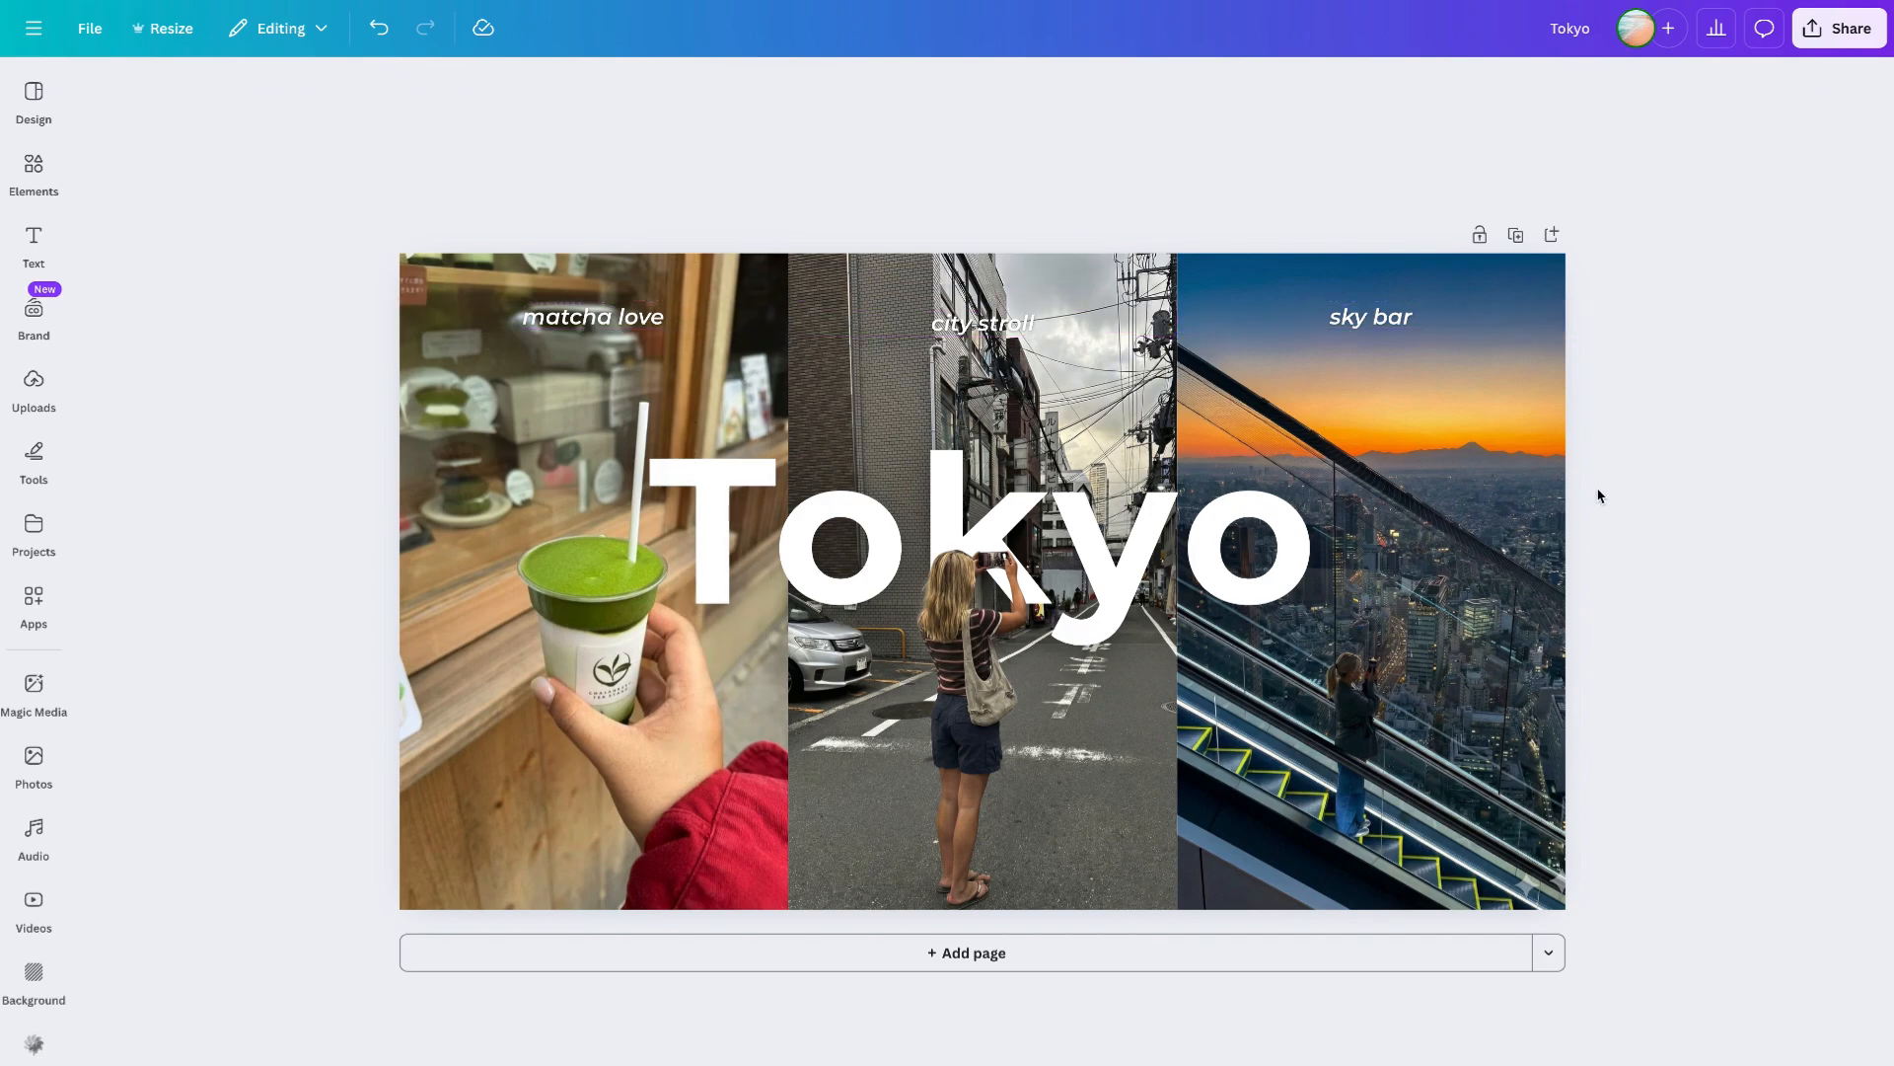
# - Duplicate the matcha love label beneath the Tokyo title and change it to japan vlog
pyautogui.click(632, 329)
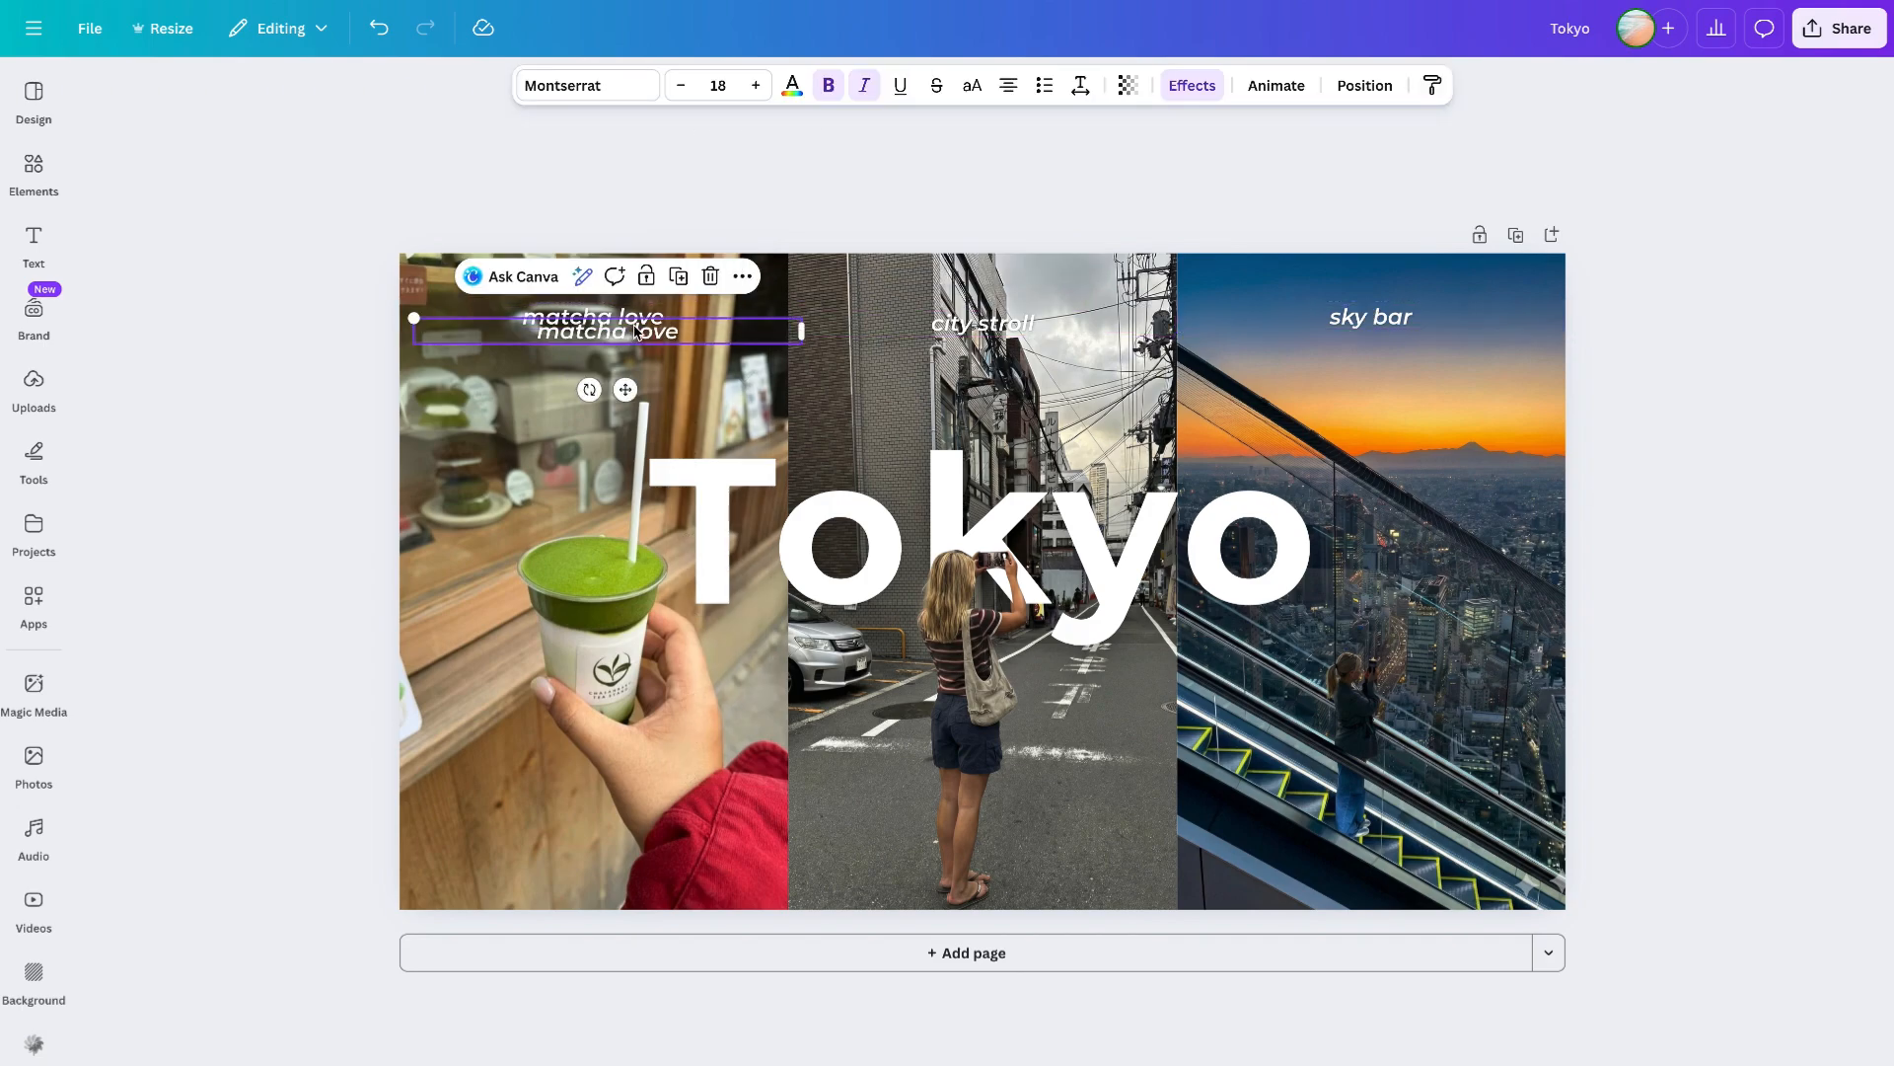
pyautogui.moveTo(634, 333); pyautogui.dragTo(824, 694)
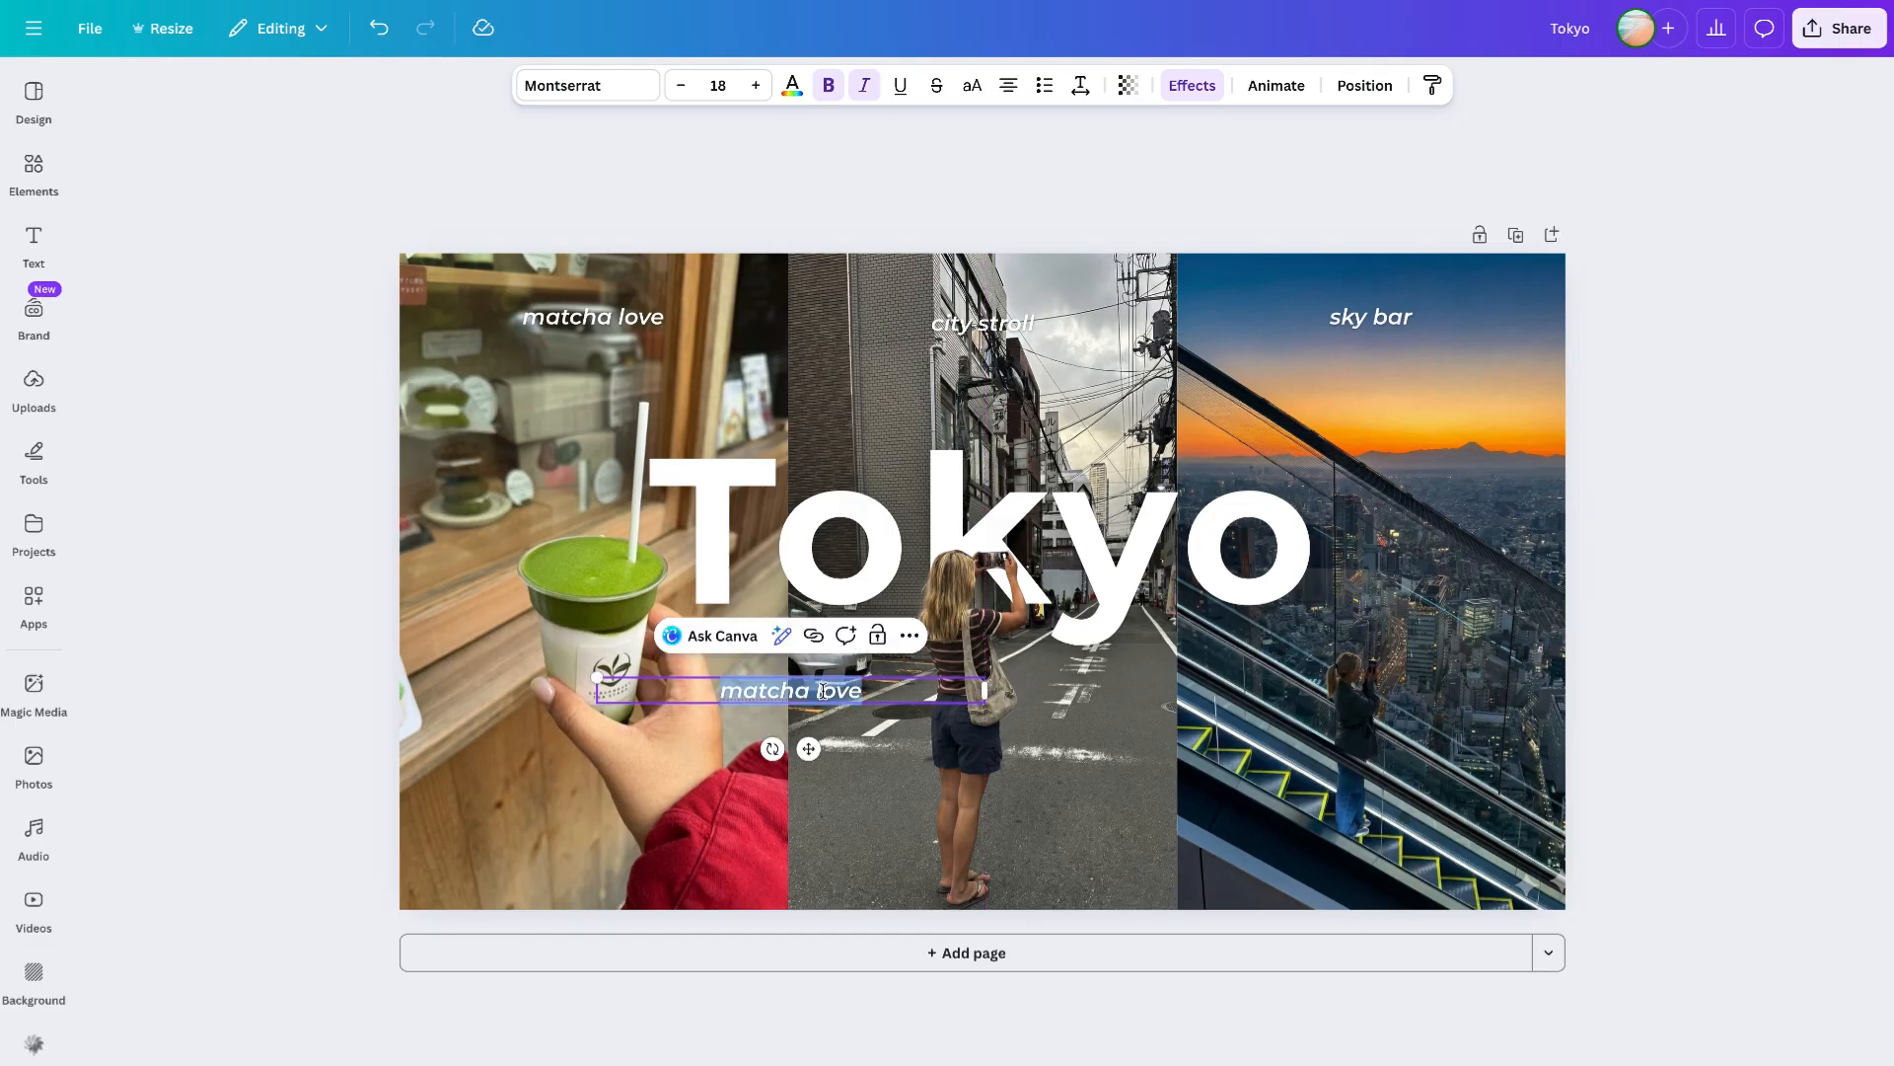
pyautogui.write('japan vlog')
# - Set the japan vlog text to size 22 and remove its italic
pyautogui.click(720, 86)
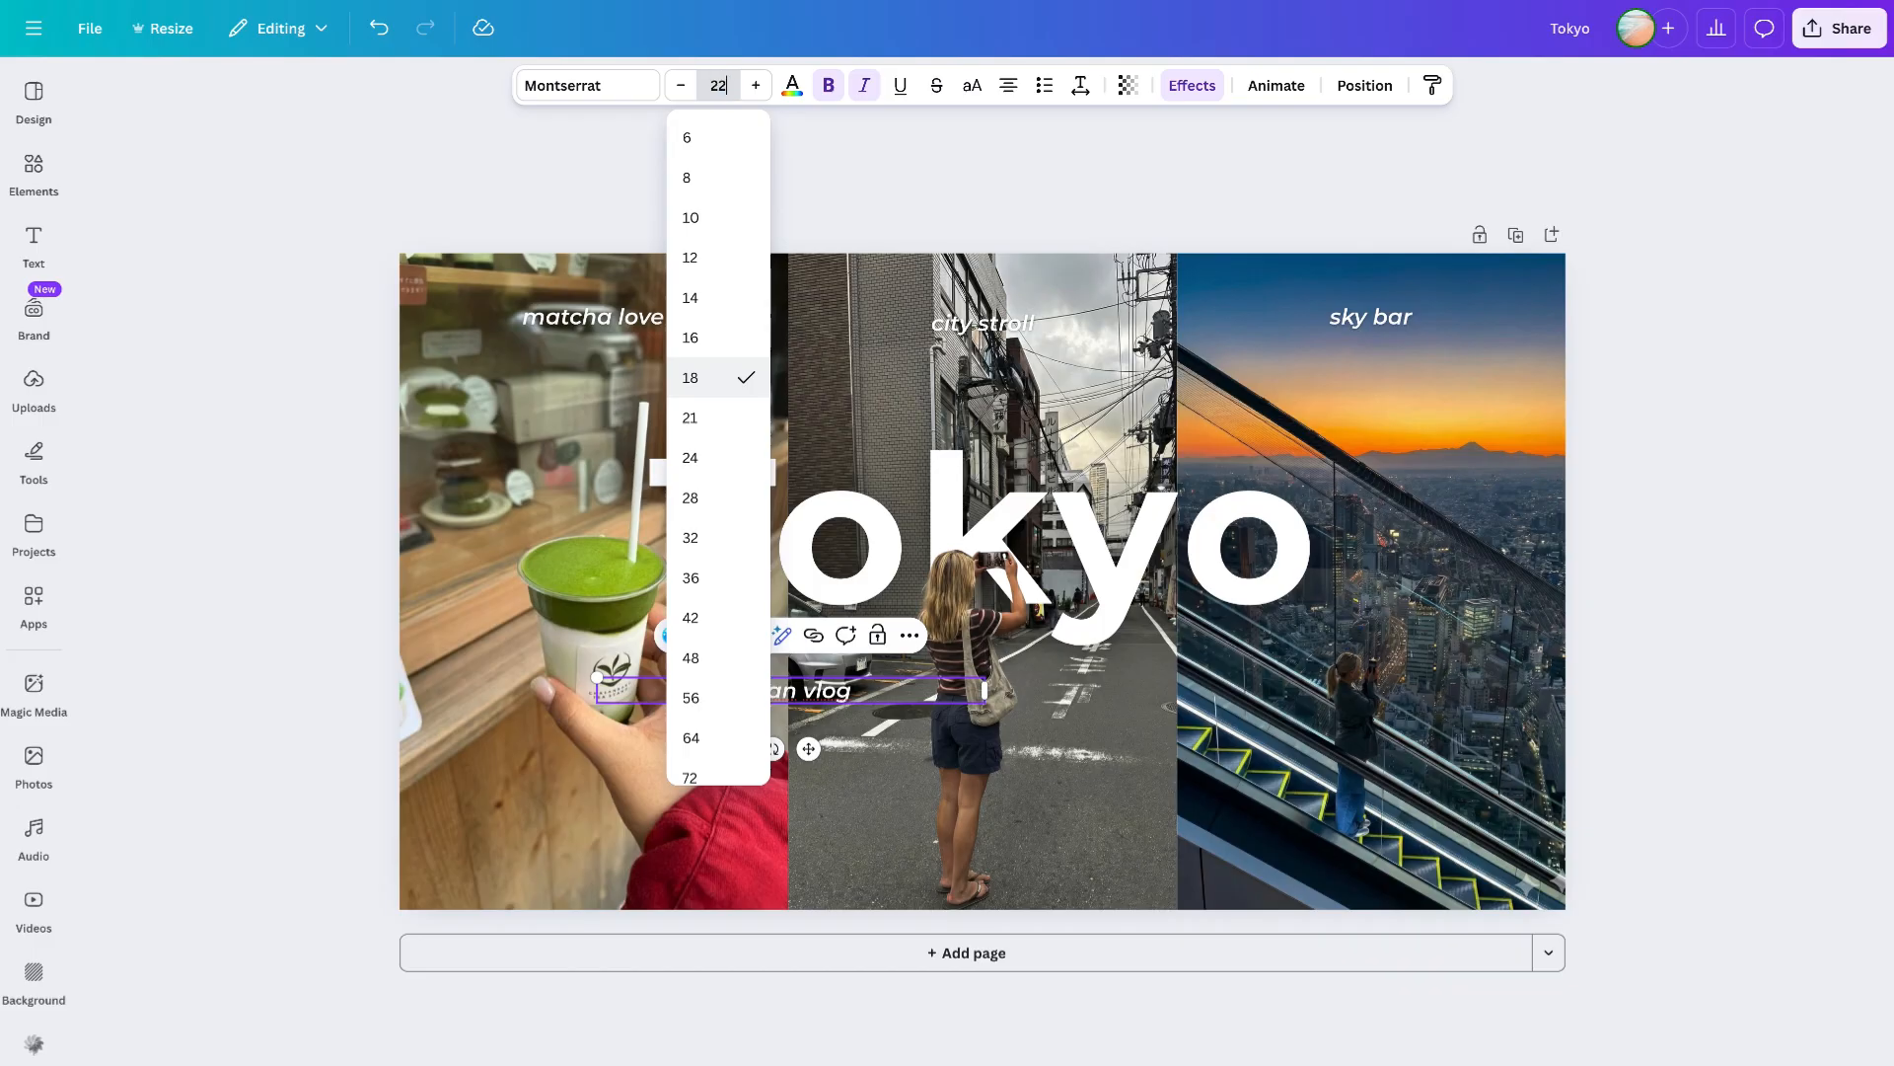
pyautogui.write('22')
pyautogui.press('Return')
pyautogui.click(859, 95)
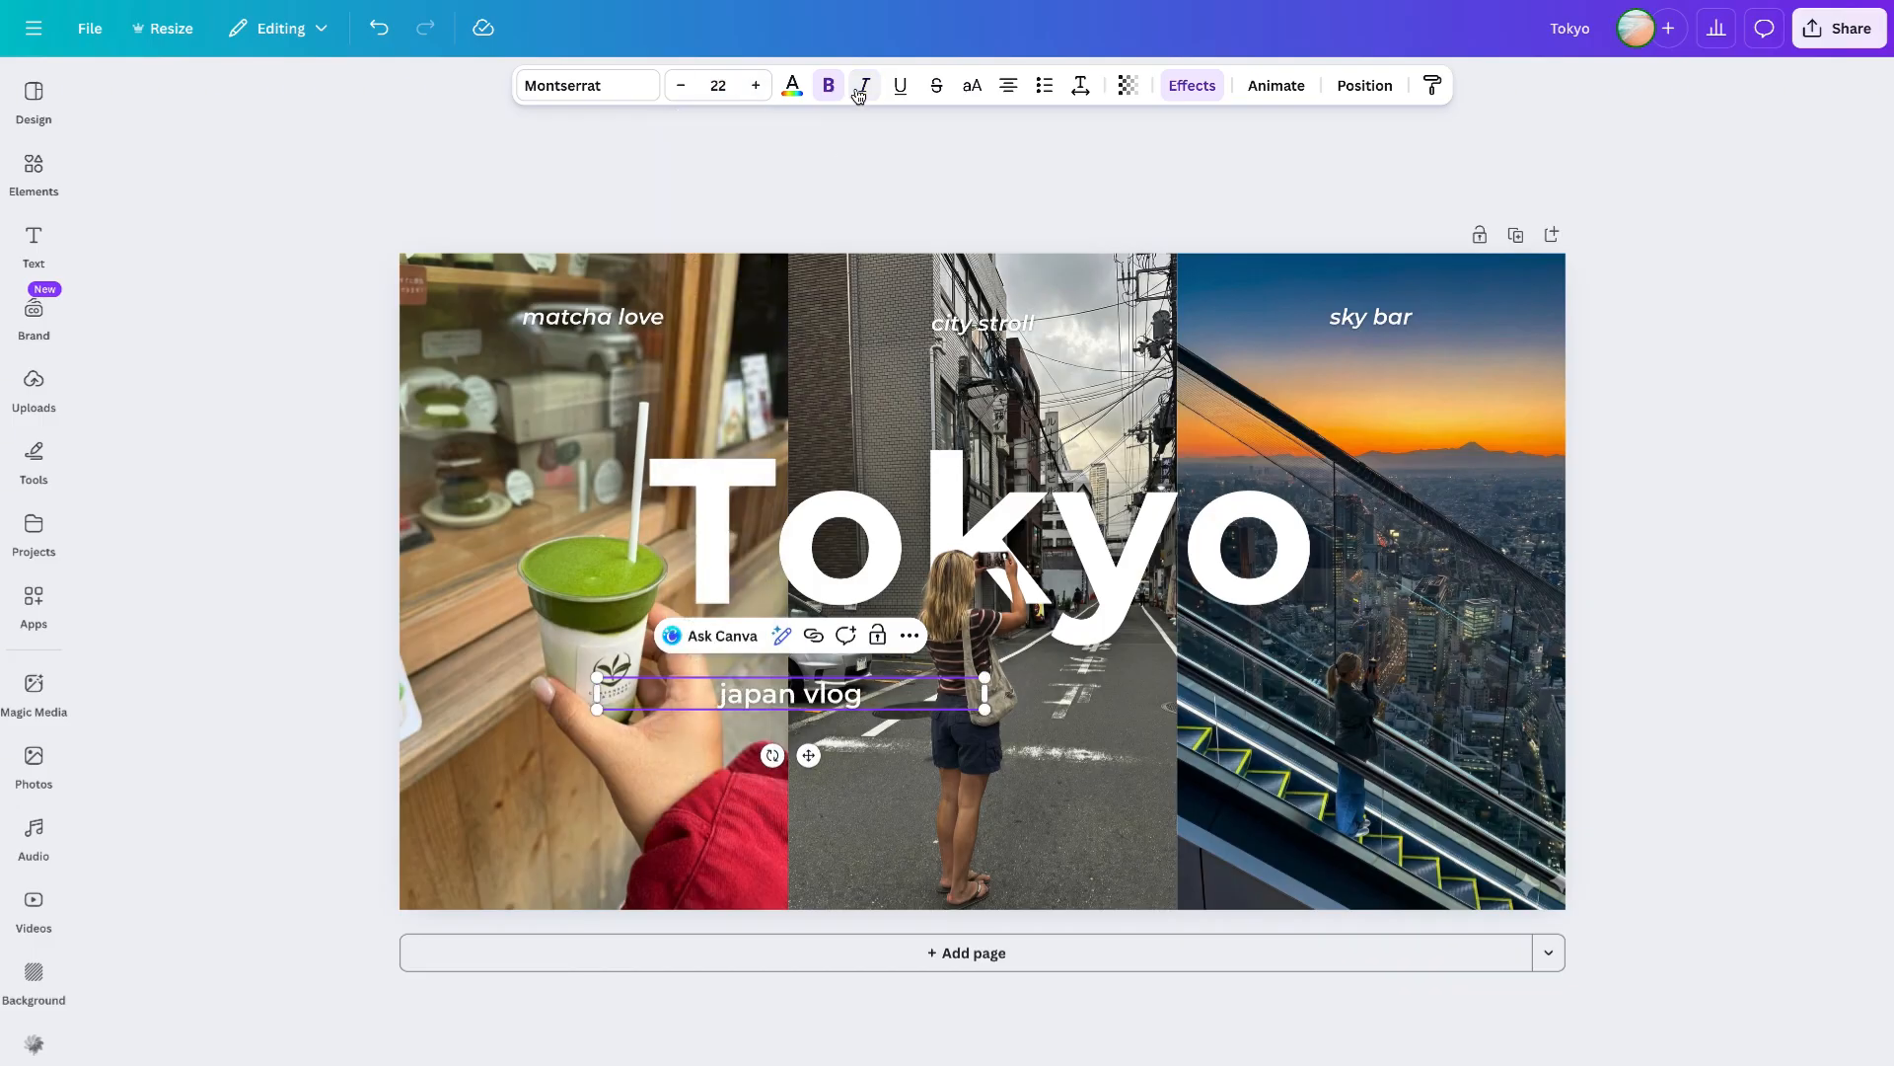
# - Give the japan vlog text a rounded background effect in matcha green #7D992C picked from the drink, and widen its box slightly
pyautogui.click(1192, 86)
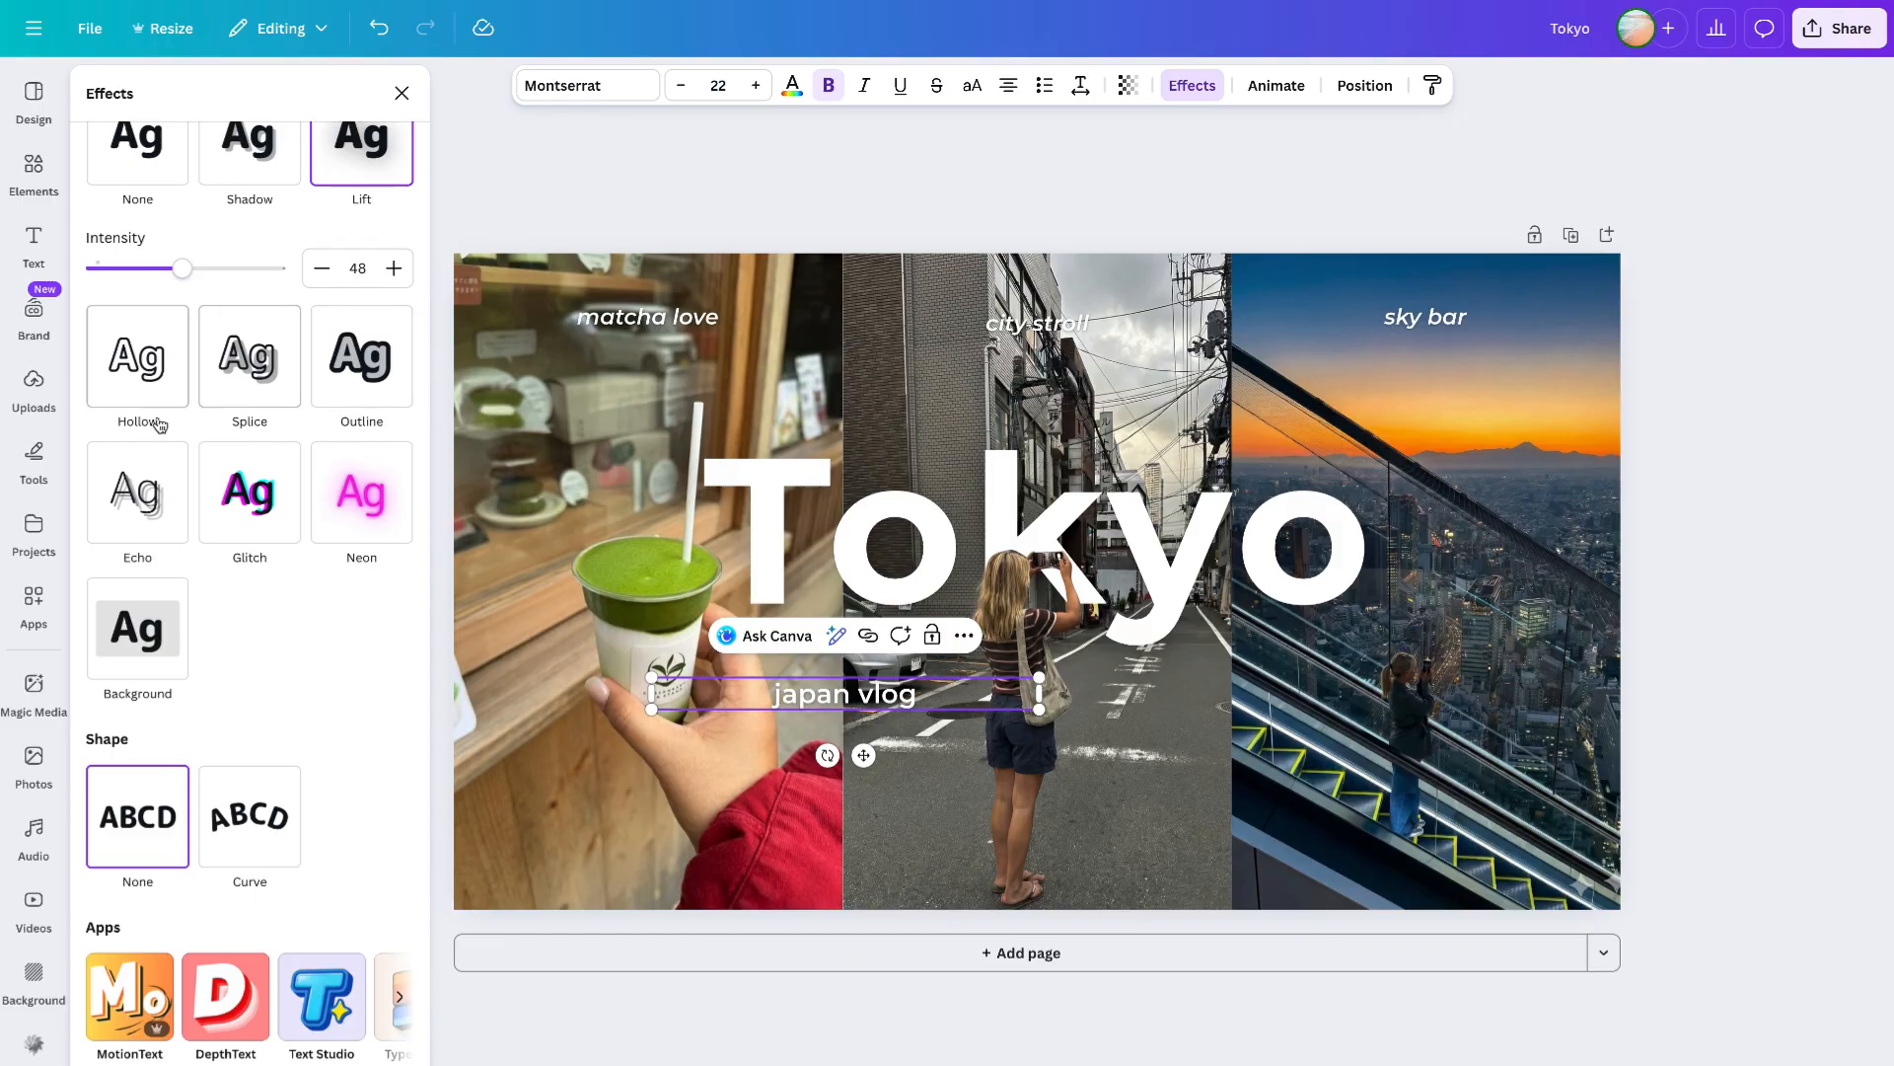
pyautogui.click(137, 627)
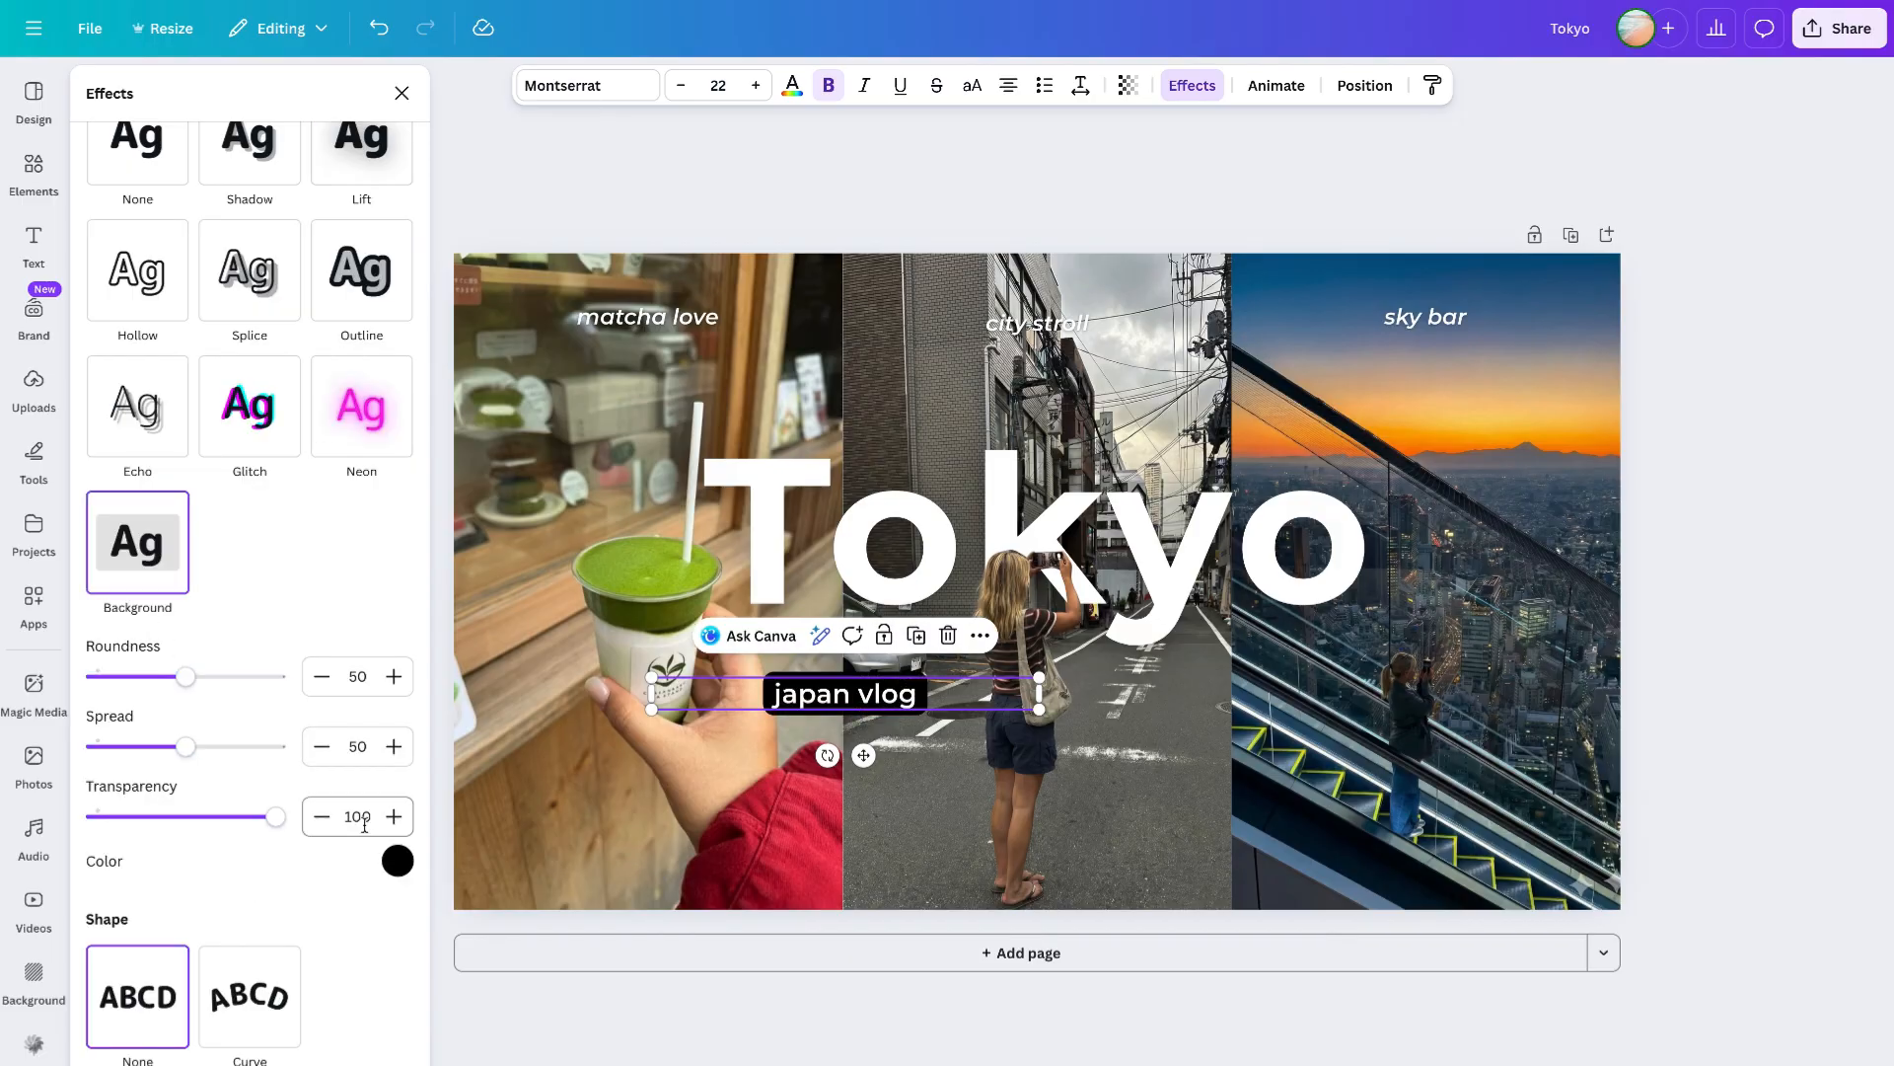
pyautogui.click(397, 863)
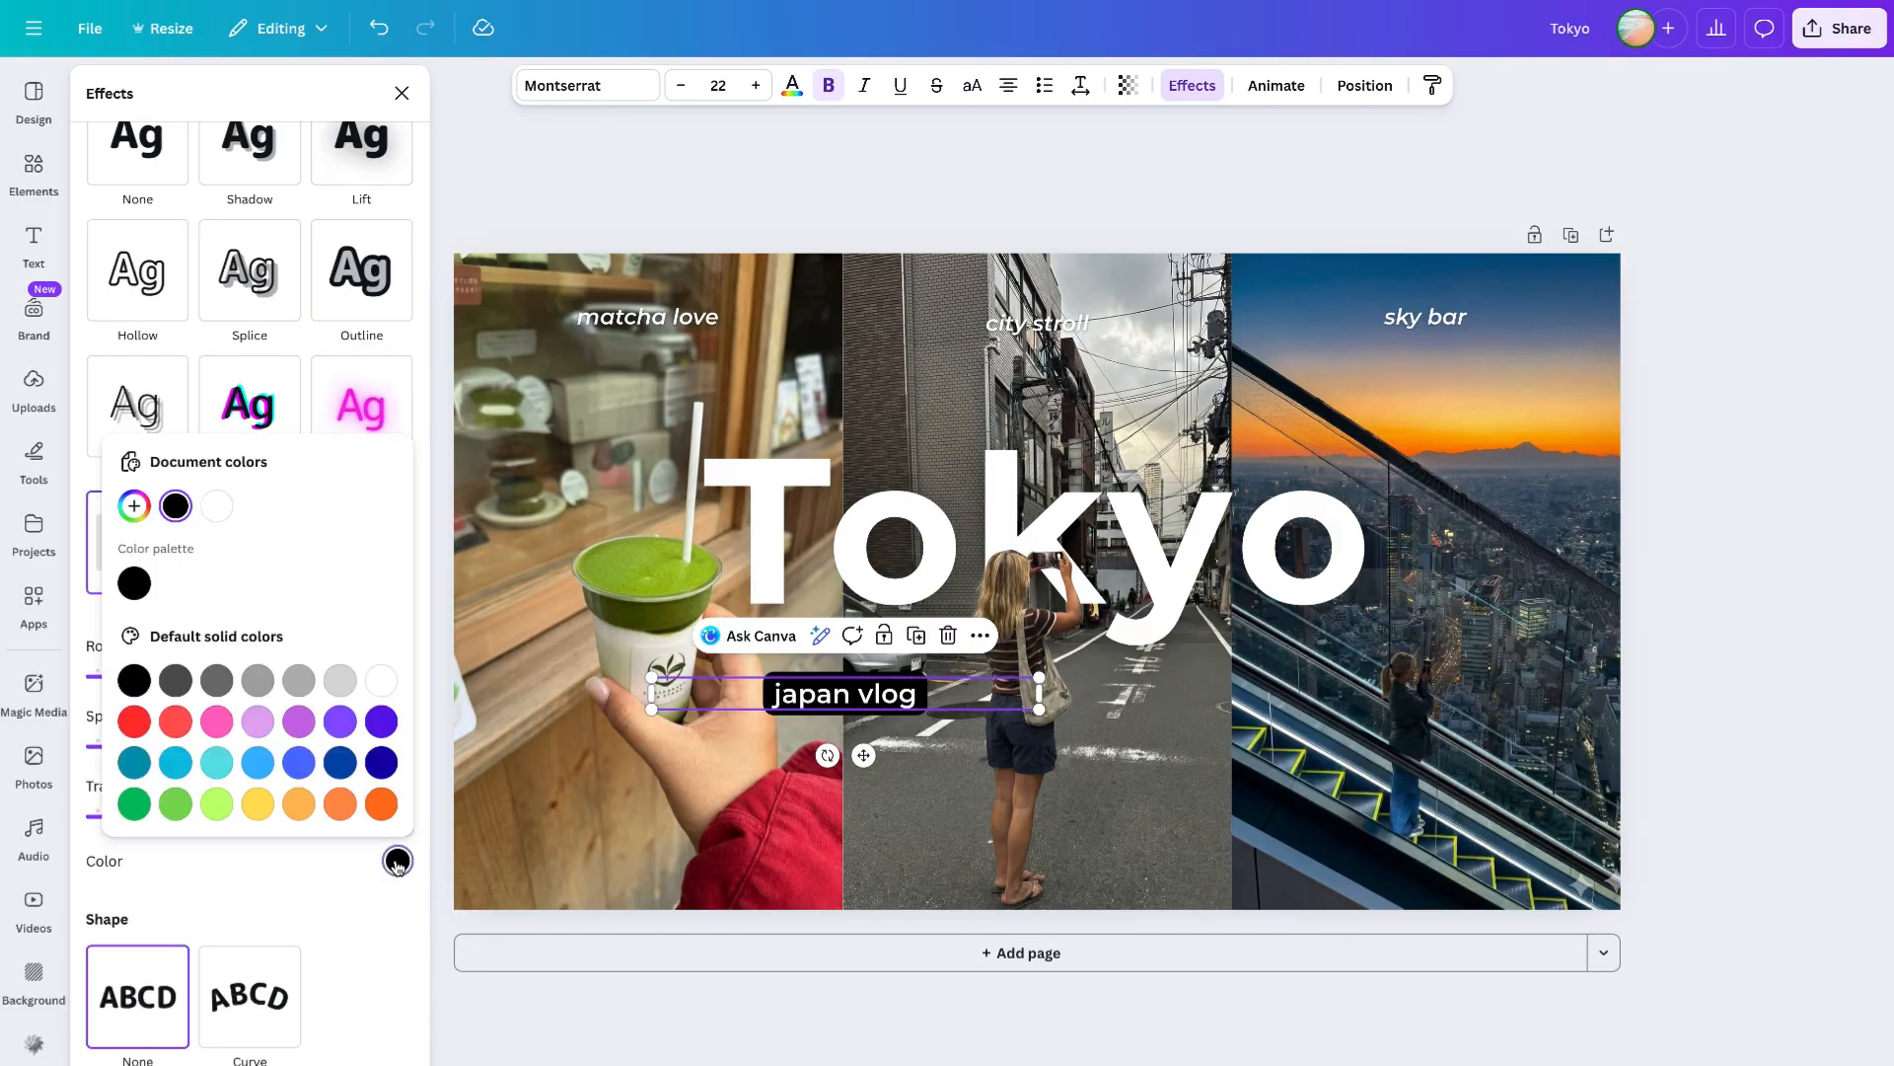
pyautogui.click(135, 509)
pyautogui.click(392, 718)
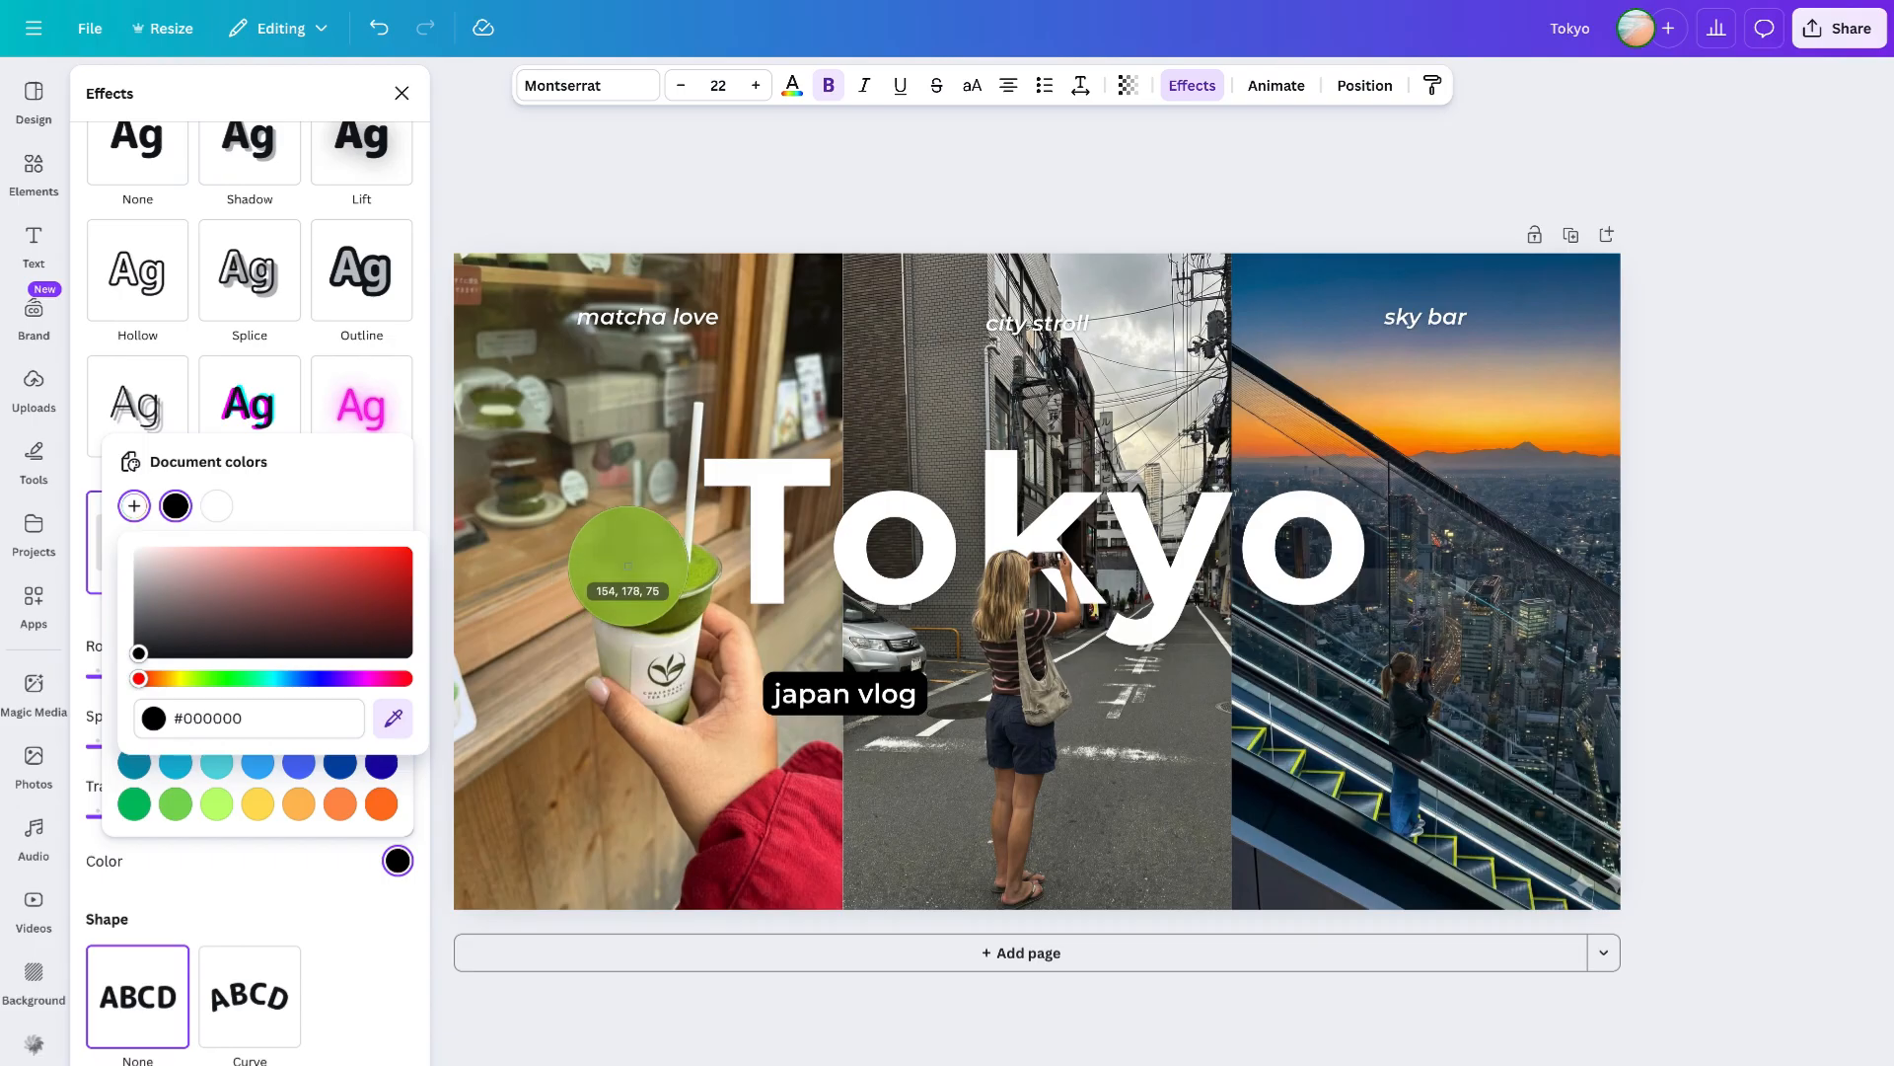
pyautogui.click(628, 565)
pyautogui.click(337, 595)
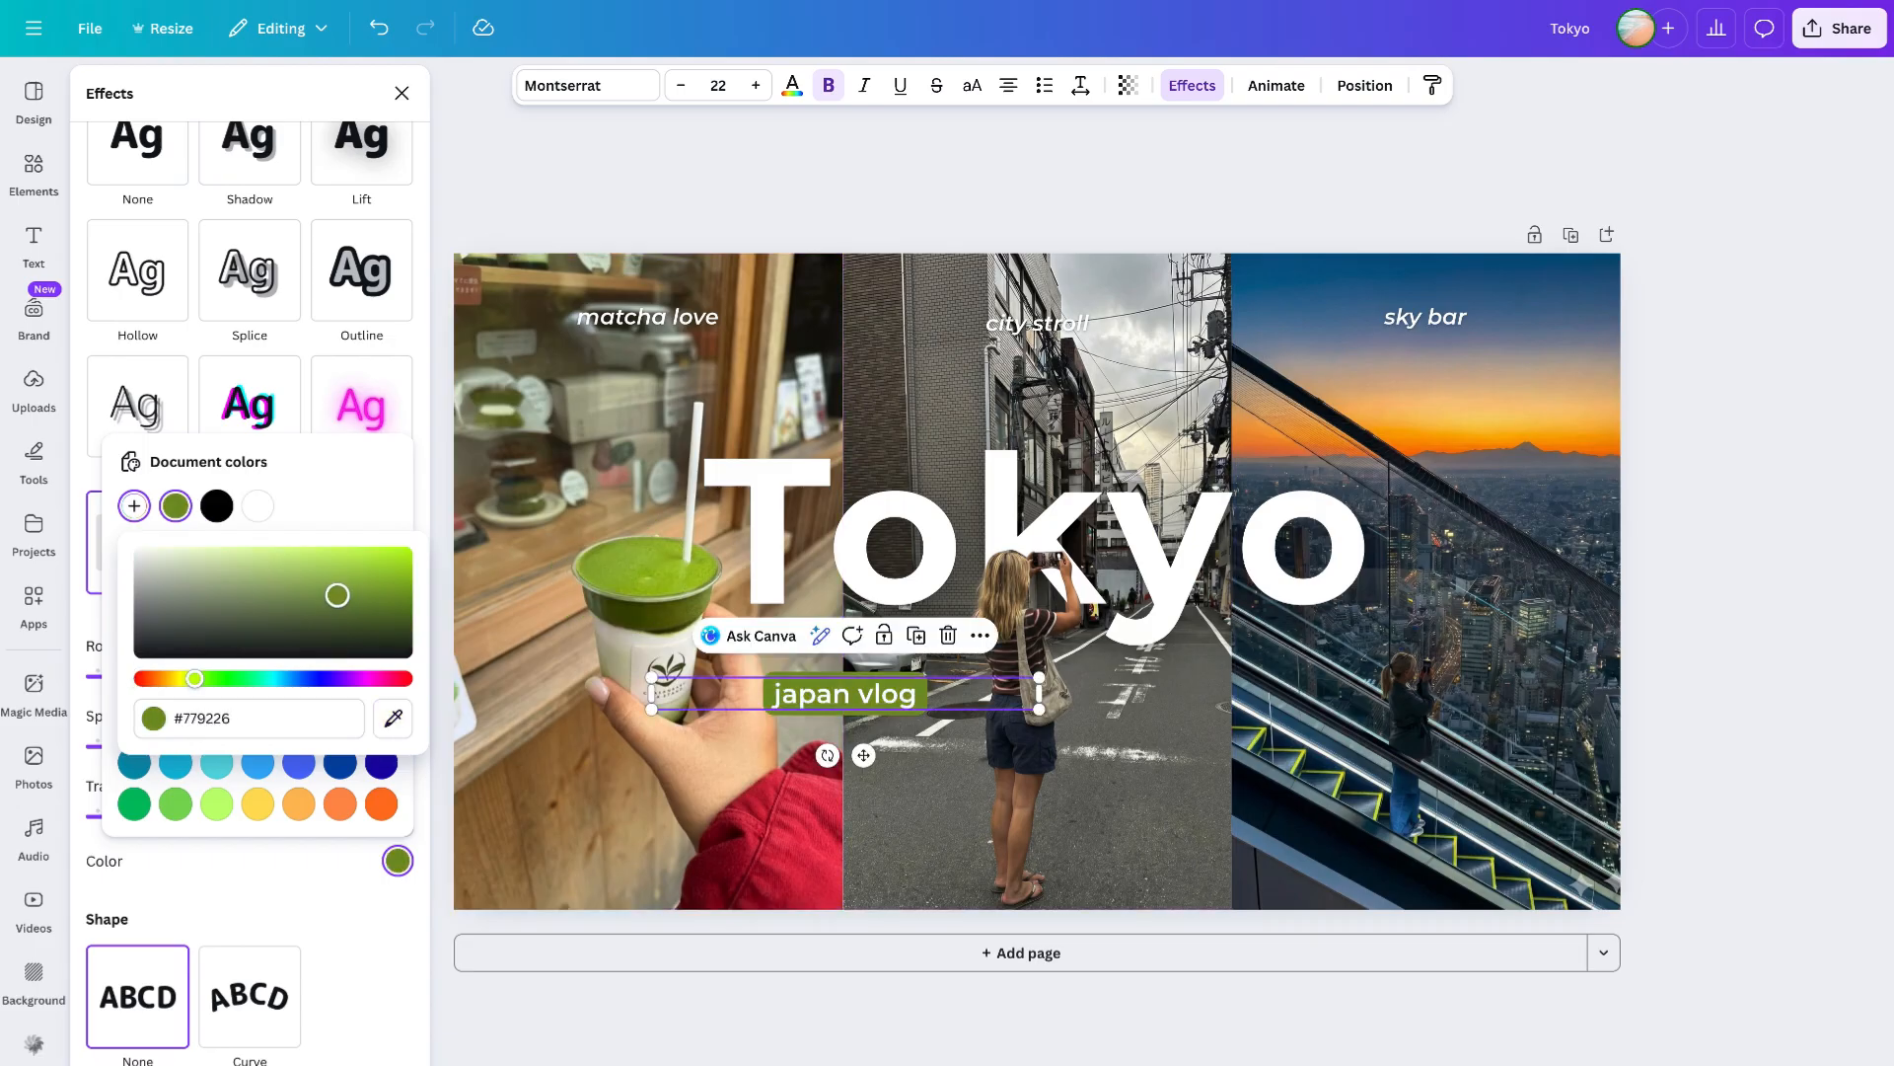
pyautogui.moveTo(337, 595); pyautogui.dragTo(331, 592)
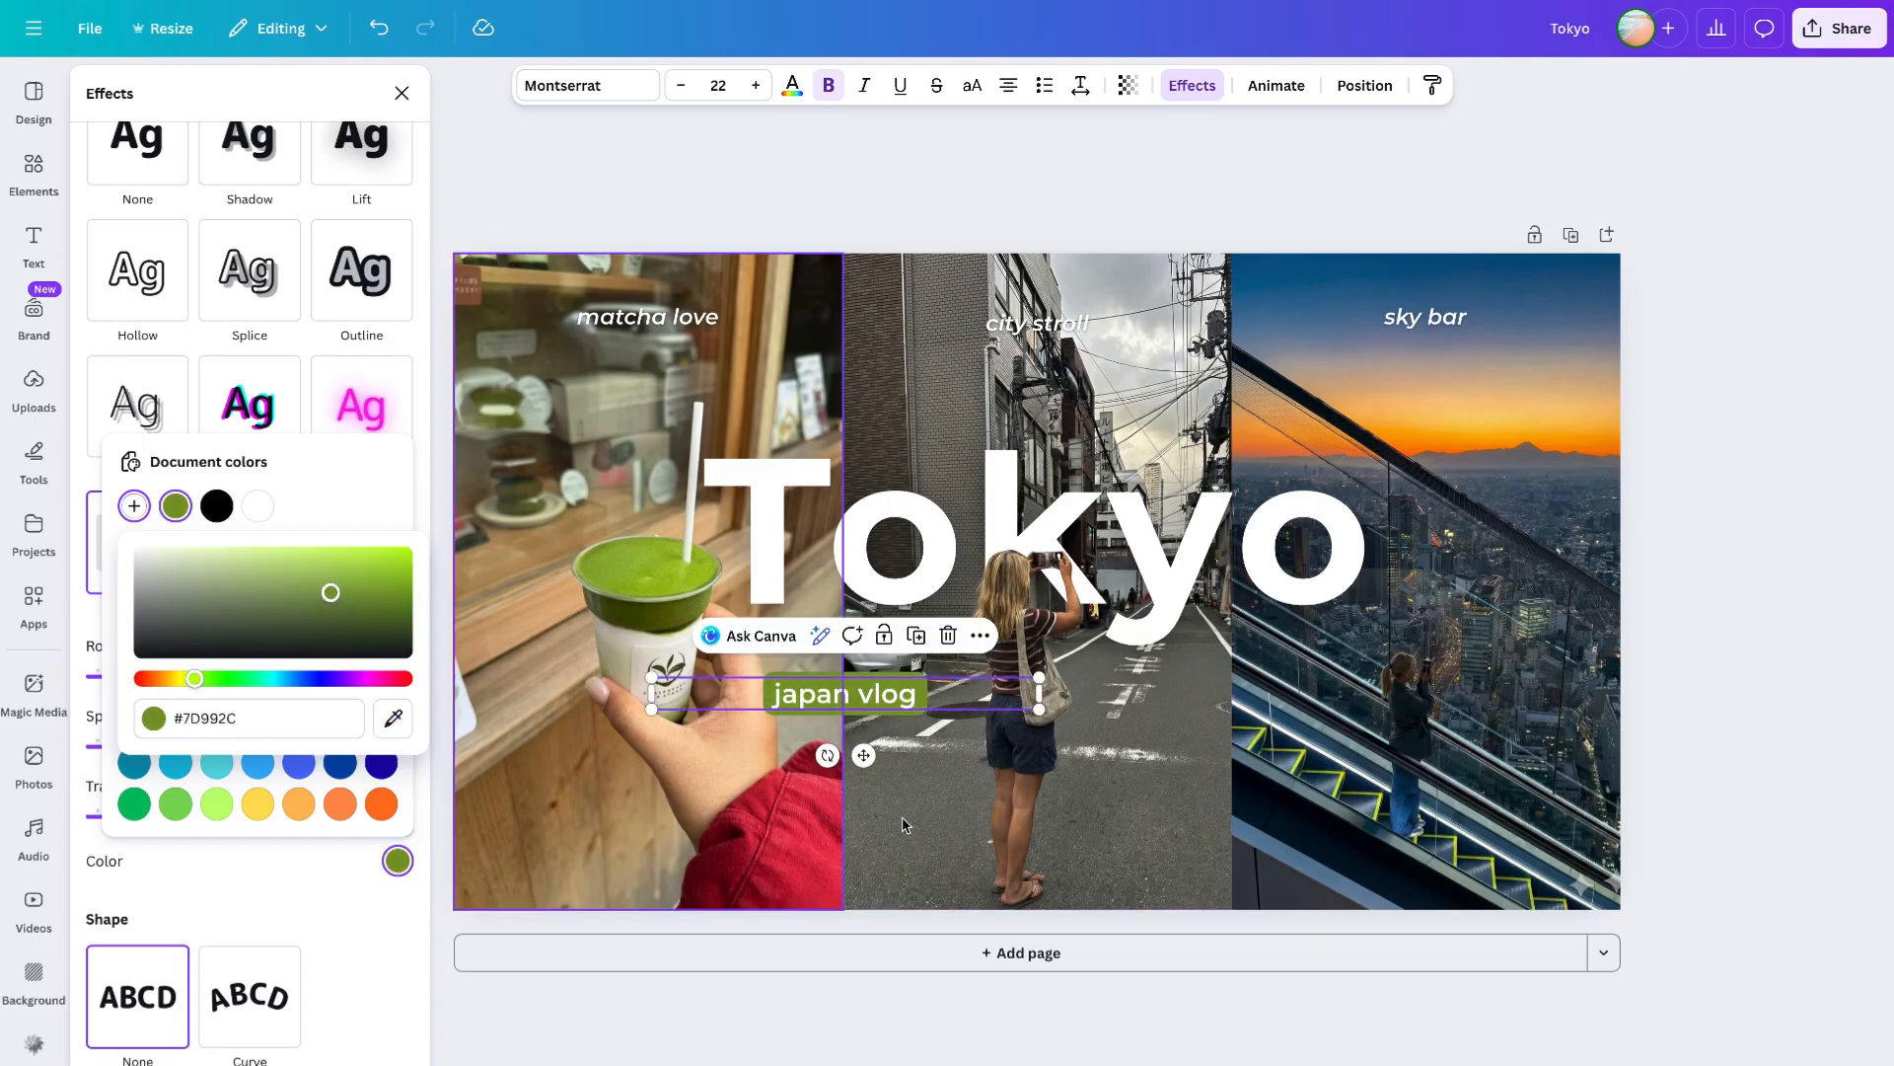
pyautogui.click(402, 94)
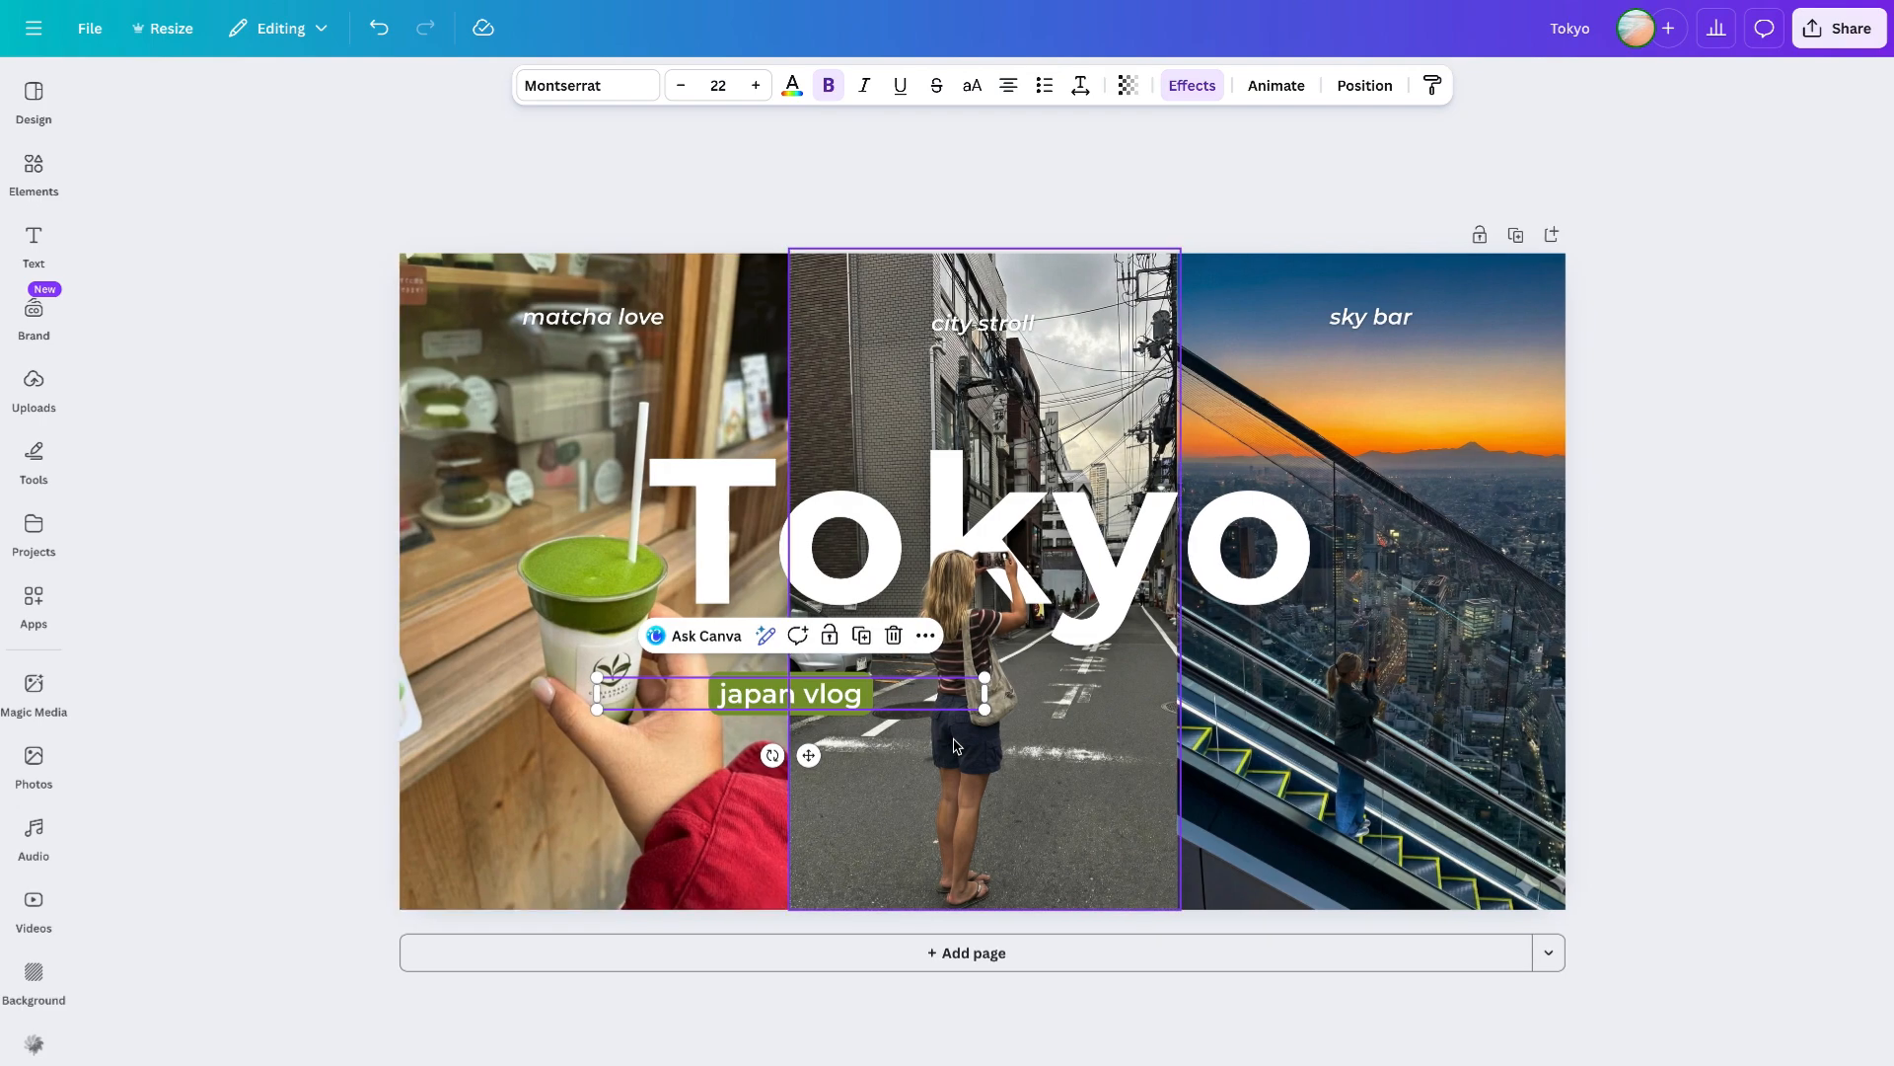
pyautogui.moveTo(984, 709); pyautogui.dragTo(1031, 713)
pyautogui.click(1658, 572)
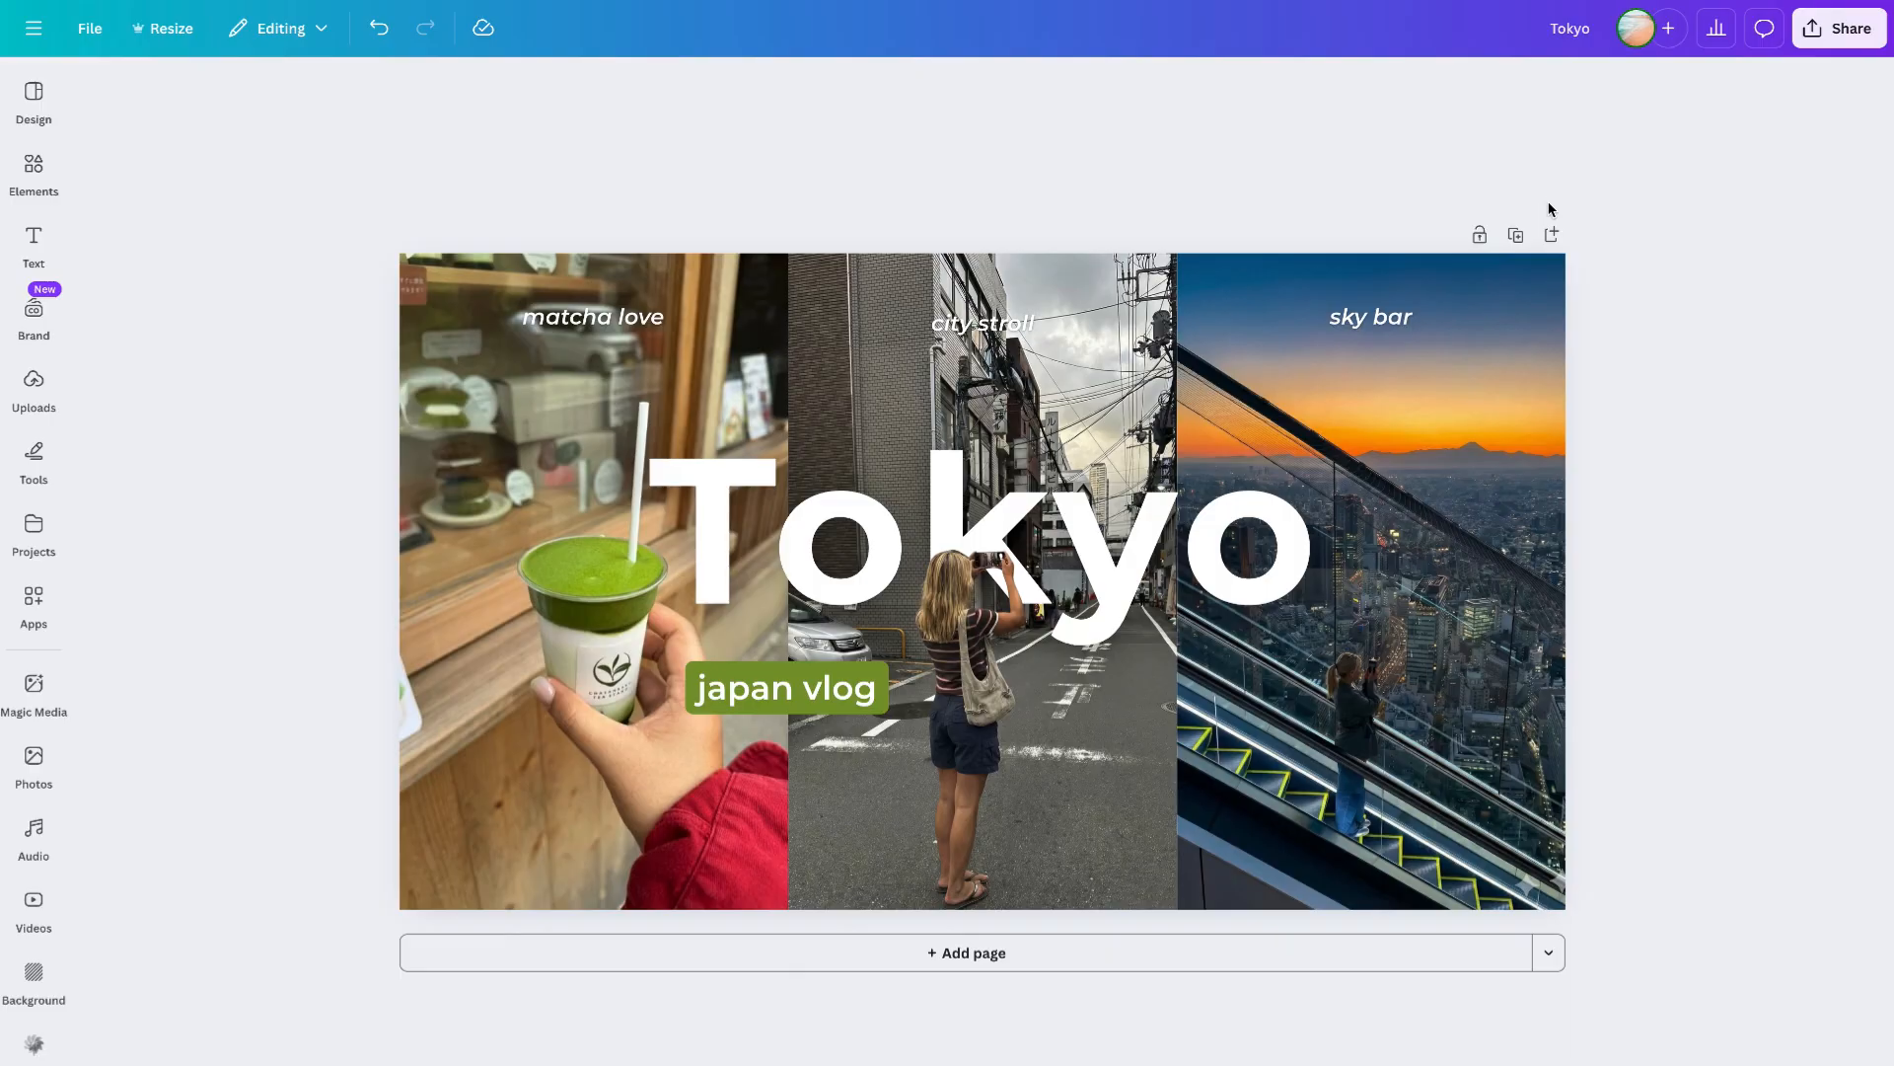
# - Add a second page and paste copies of the three collage photos onto it
pyautogui.click(1552, 234)
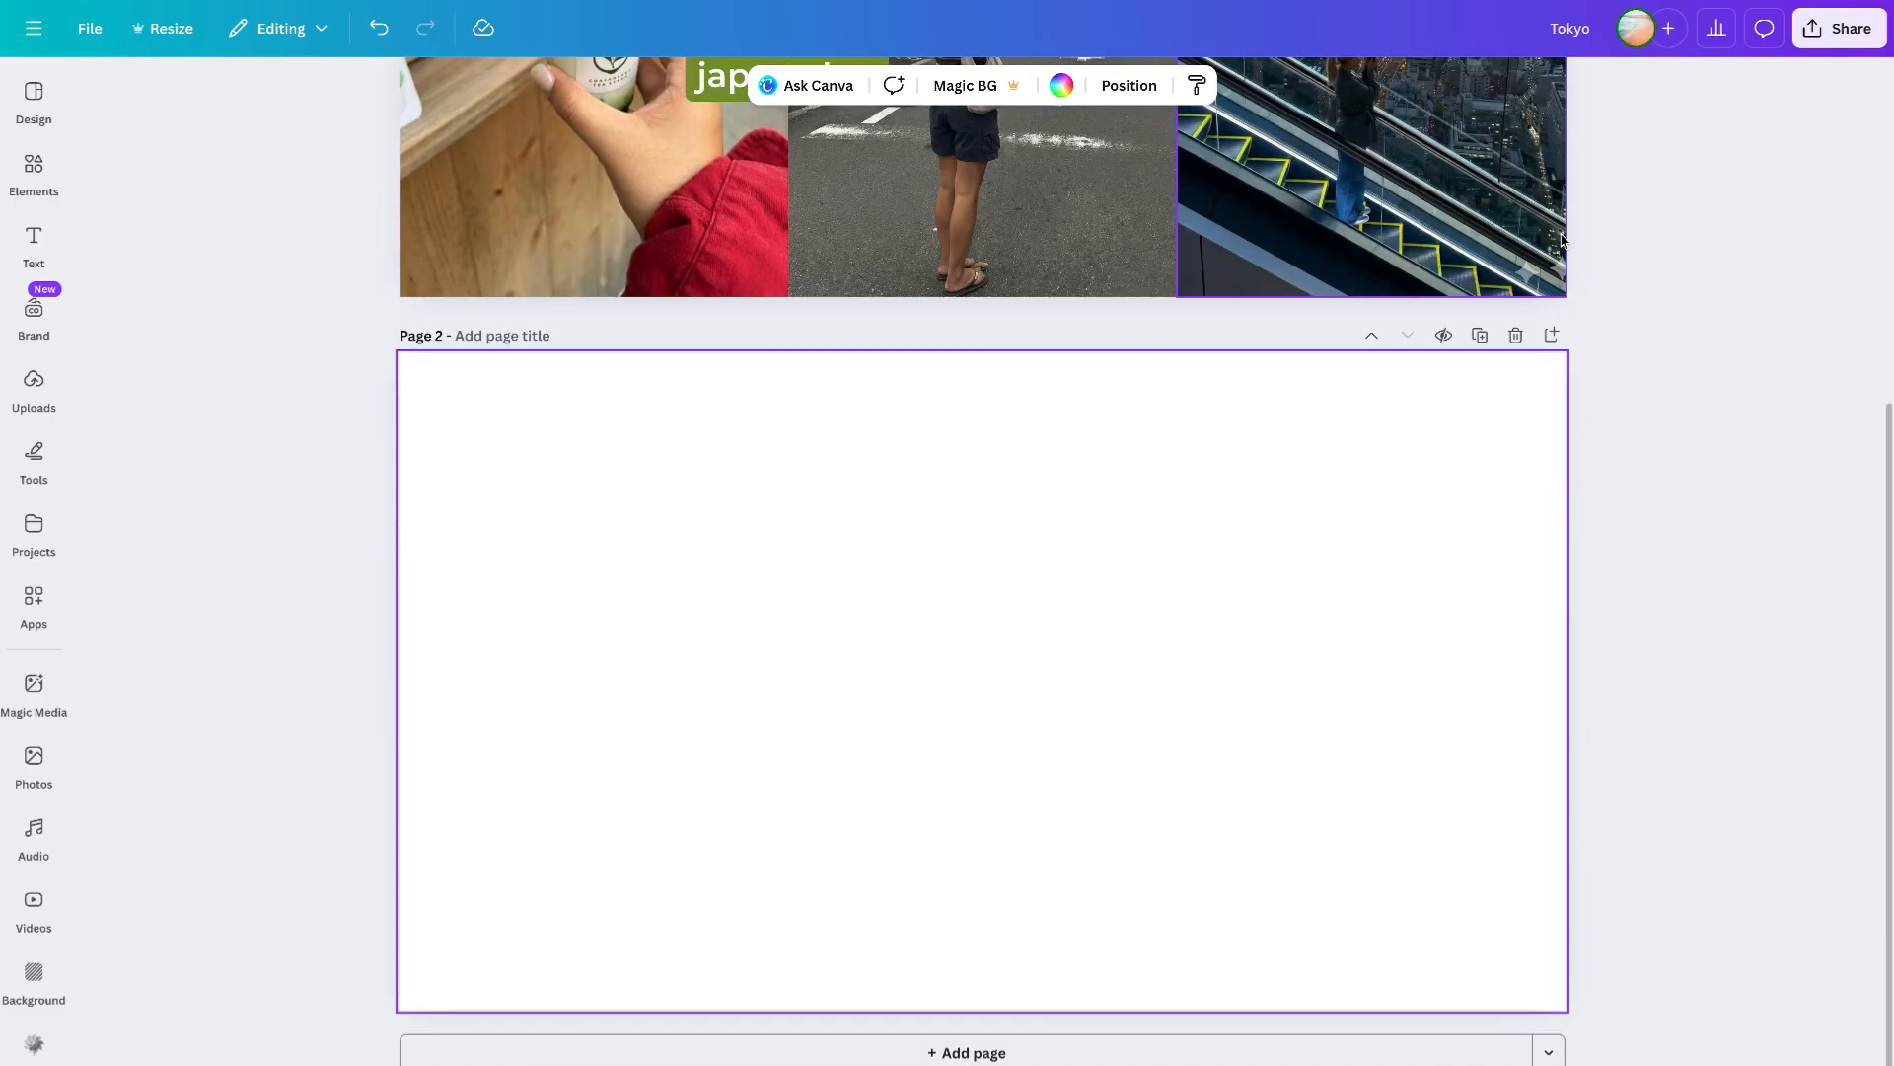
pyautogui.click(606, 247)
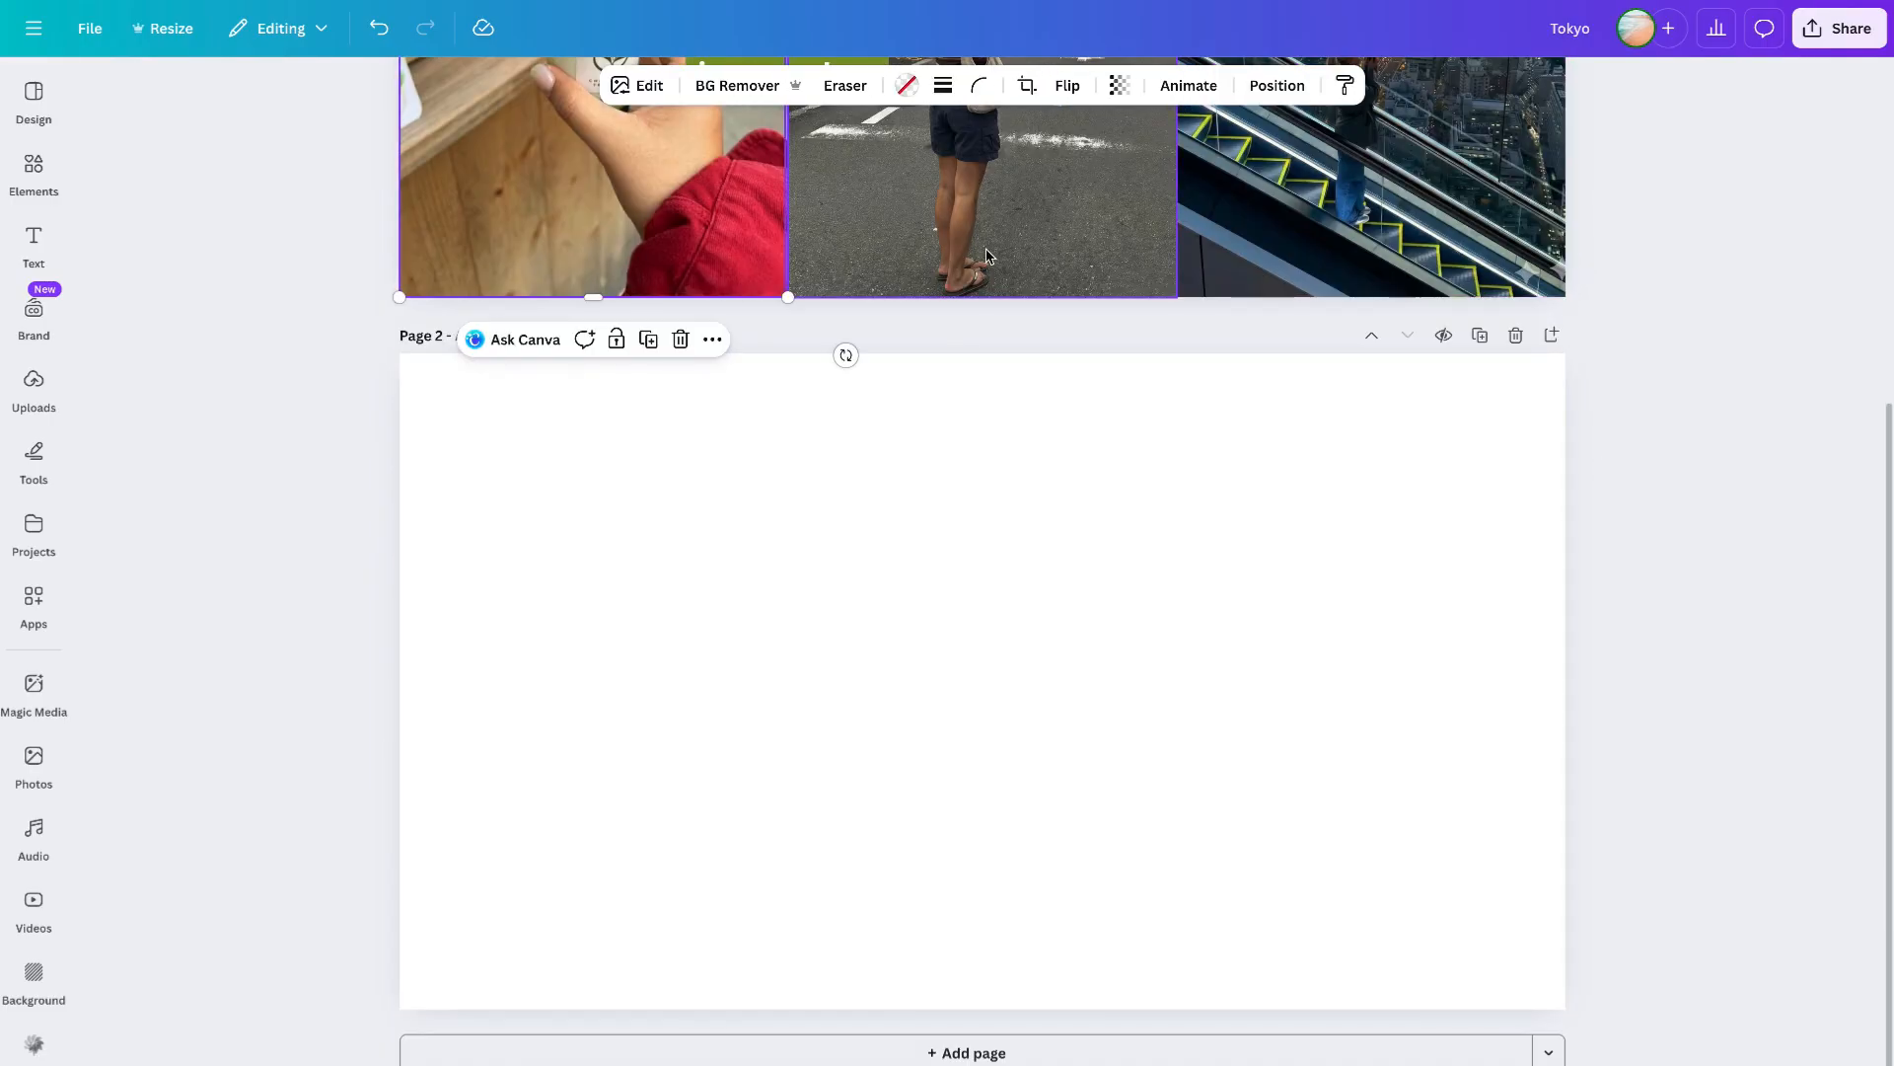
pyautogui.keyDown('shift'); pyautogui.click(987, 256); pyautogui.keyUp('shift')
pyautogui.keyDown('shift'); pyautogui.click(1241, 255); pyautogui.keyUp('shift')
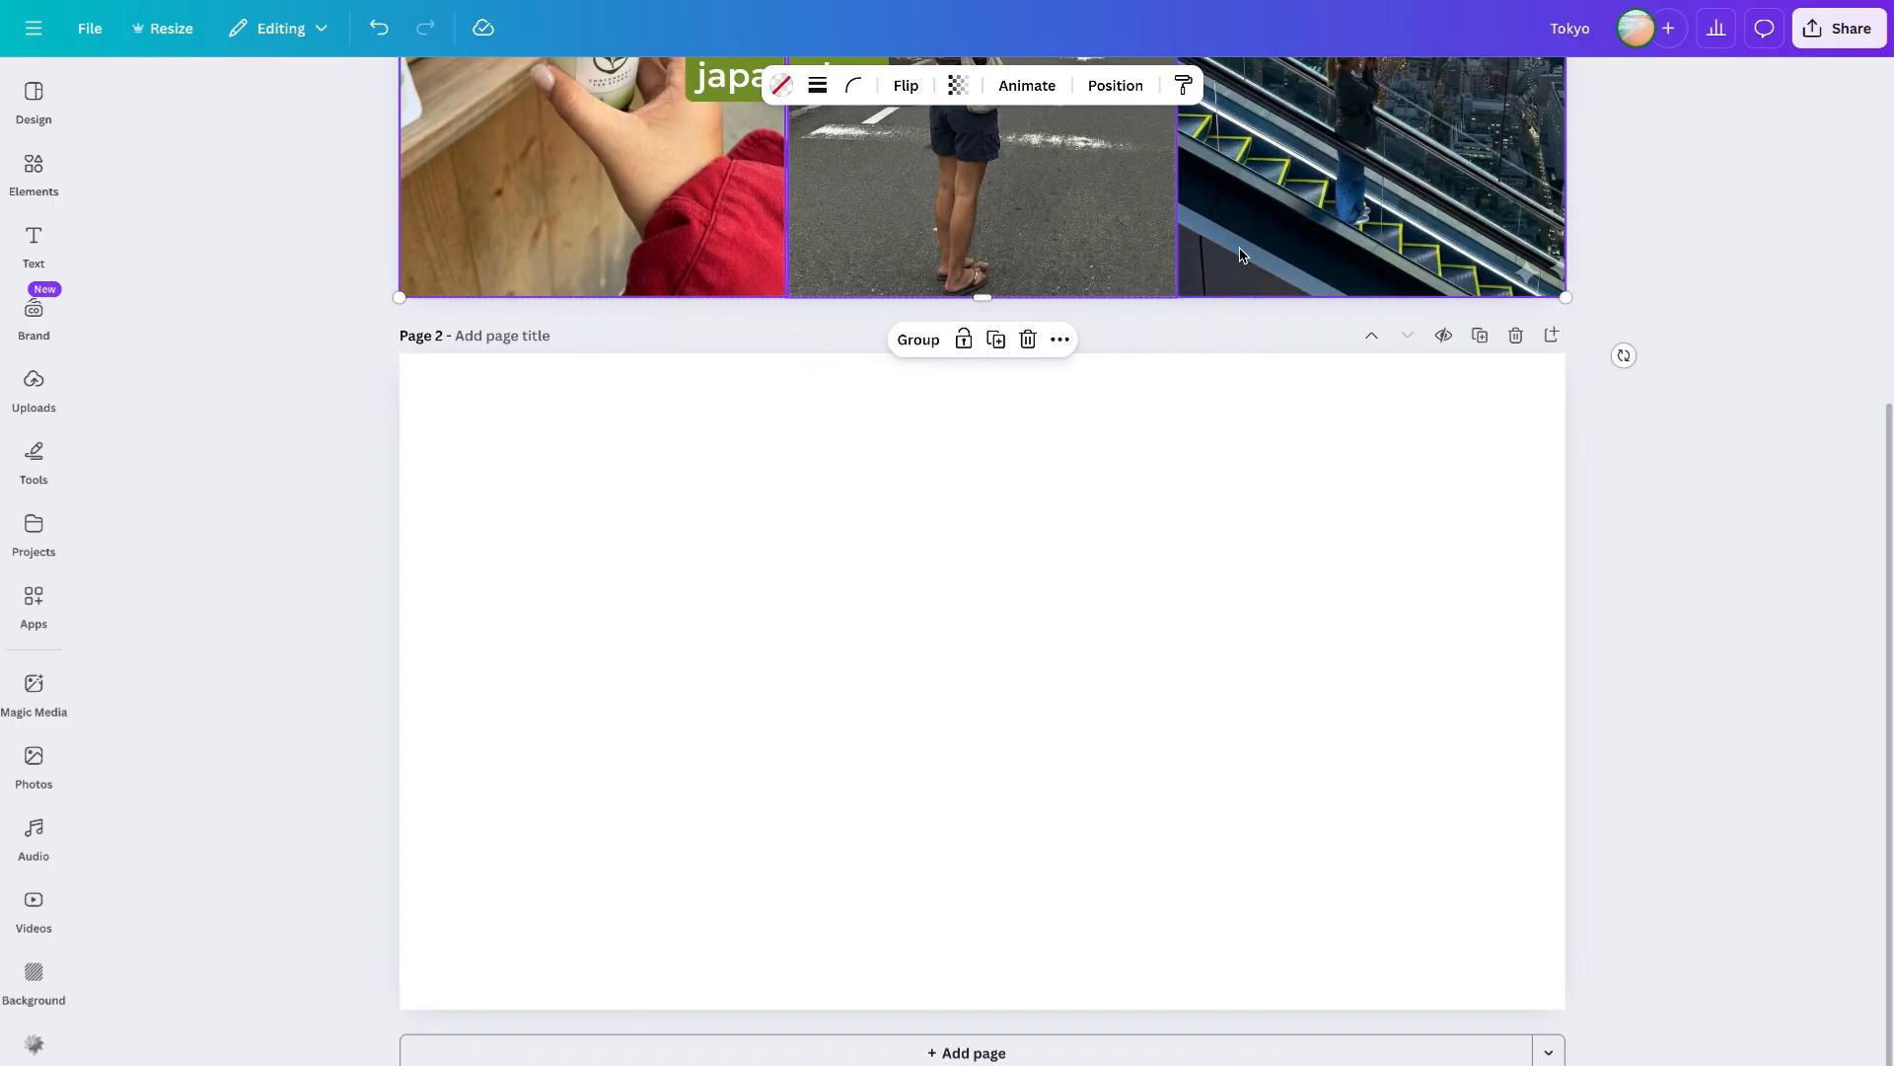
pyautogui.click(1171, 524)
pyautogui.hotkey('ctrl', 'v')
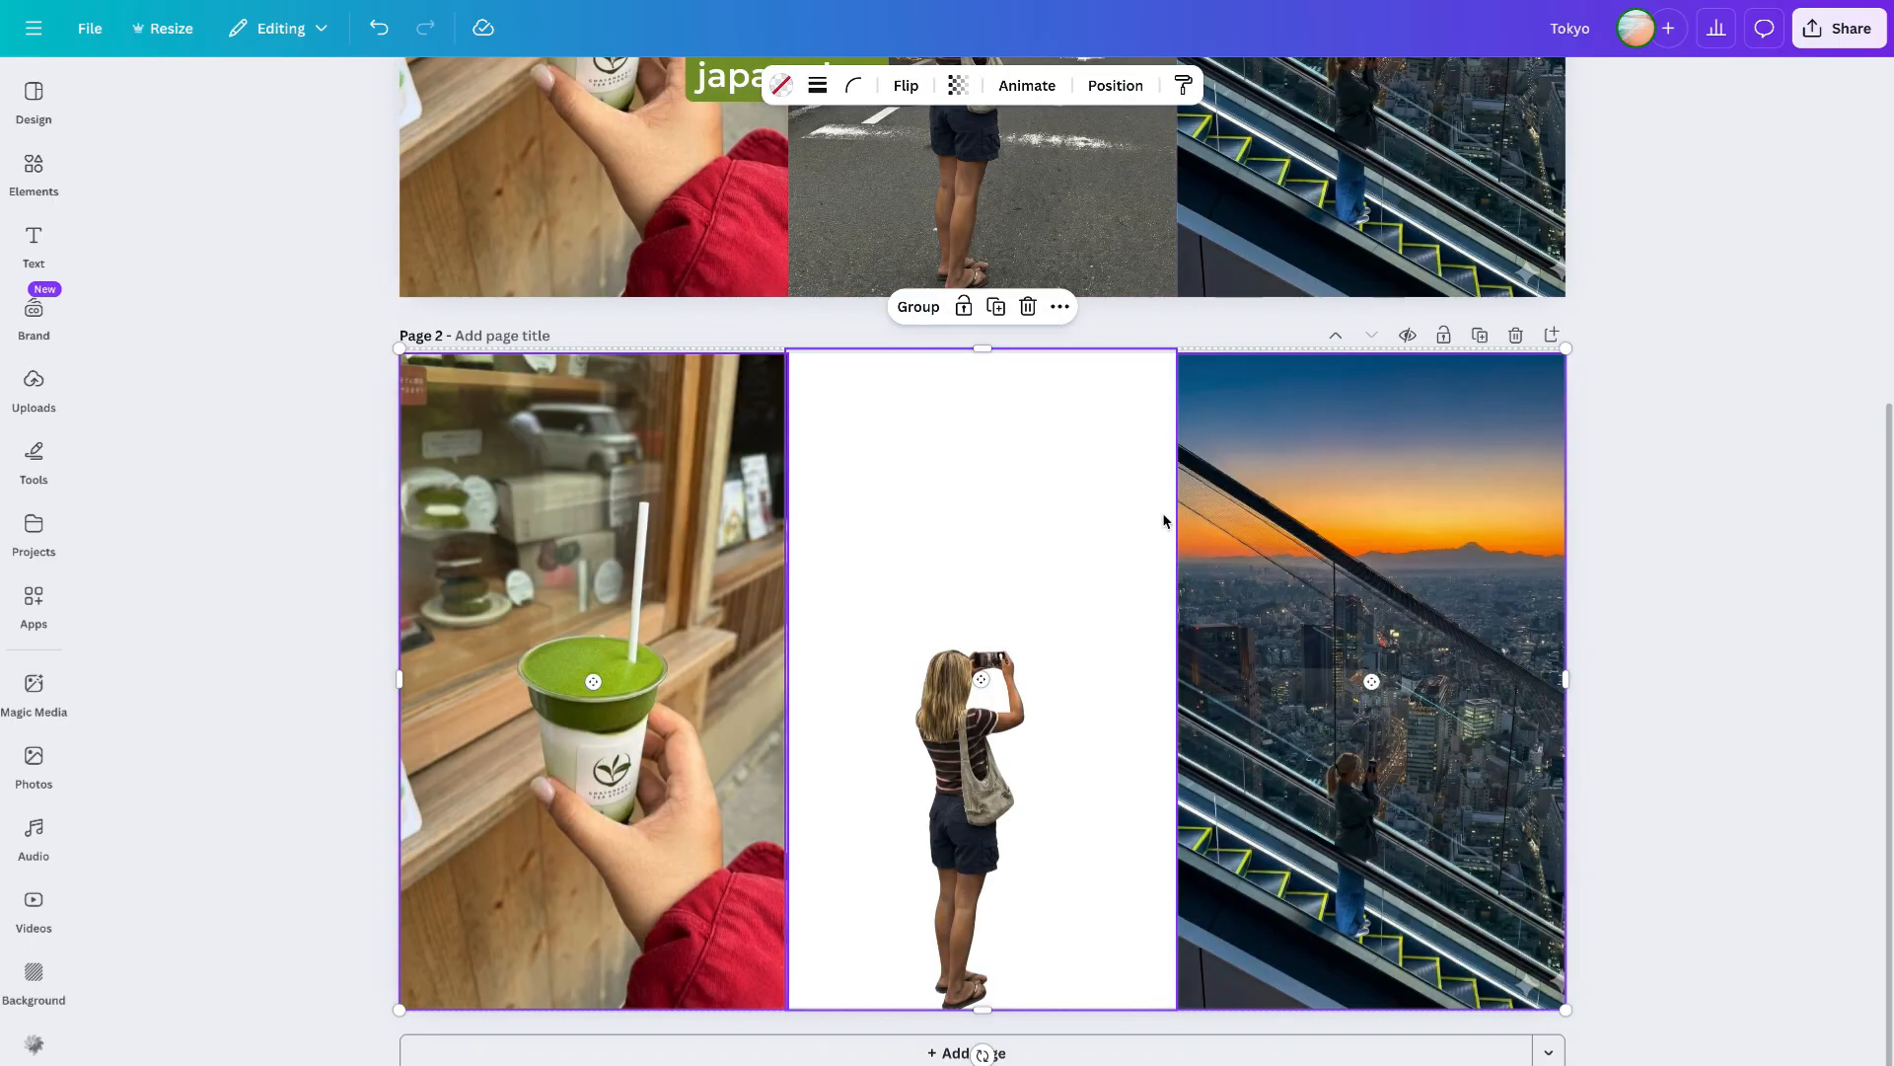
# - Delete the cut-out woman on page 2 and fill the empty middle frame with the uploaded street photo
pyautogui.scroll(2, 1231, 642)
pyautogui.click(1050, 823)
pyautogui.press('Delete')
pyautogui.scroll(-2, 1049, 830)
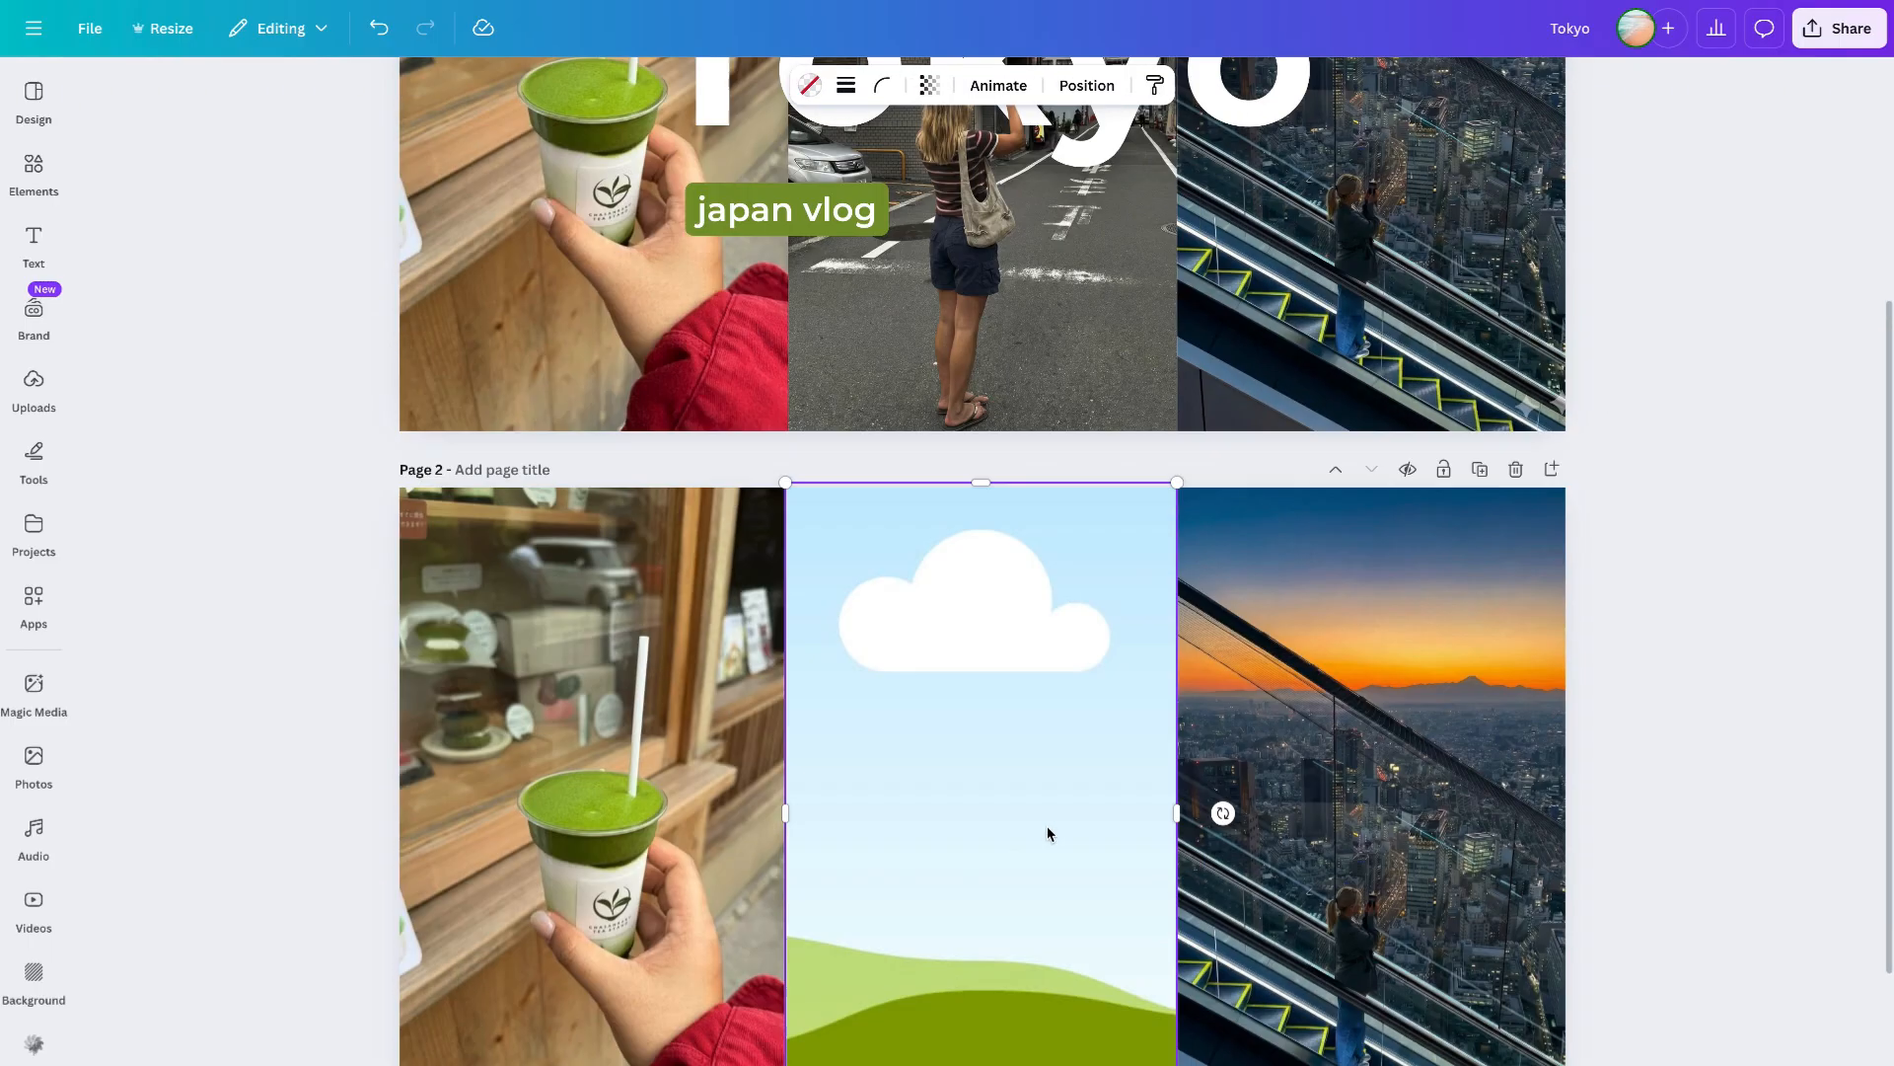
pyautogui.click(33, 390)
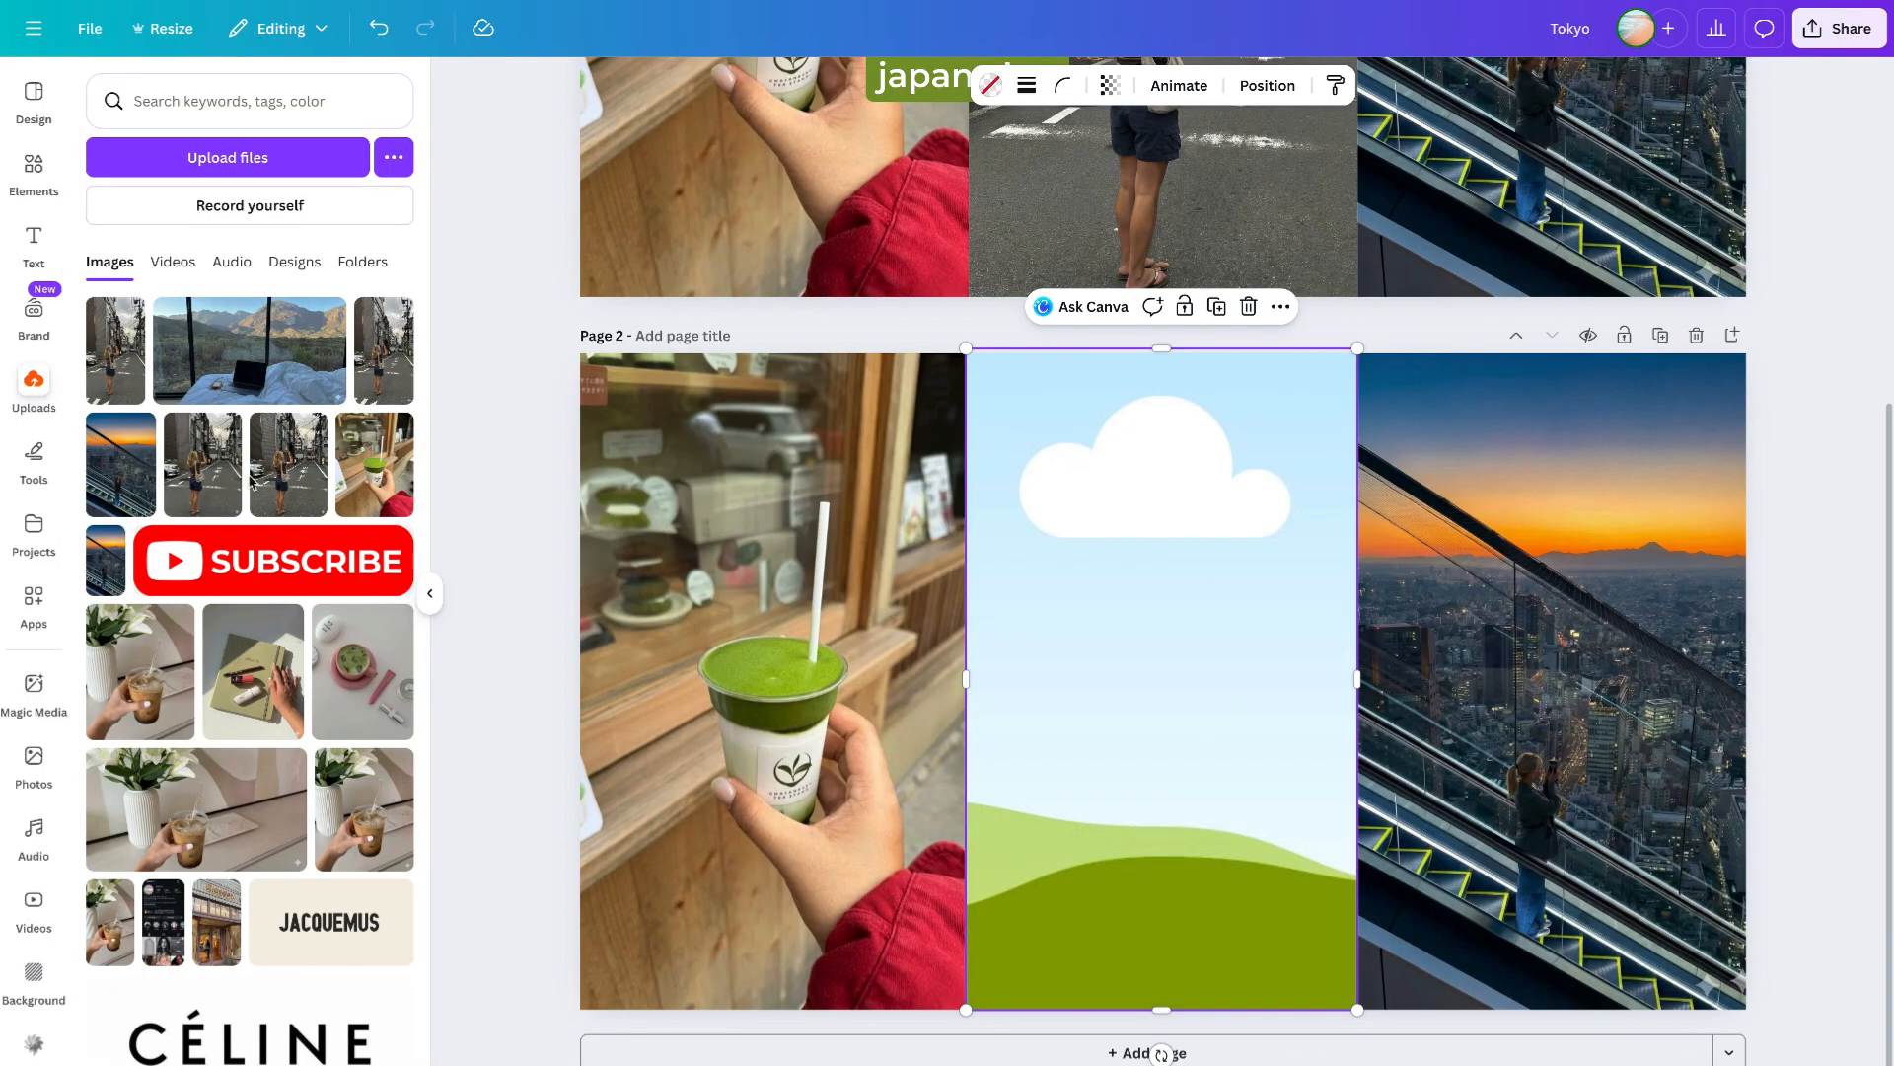
pyautogui.moveTo(250, 476); pyautogui.dragTo(1161, 681)
pyautogui.click(1813, 728)
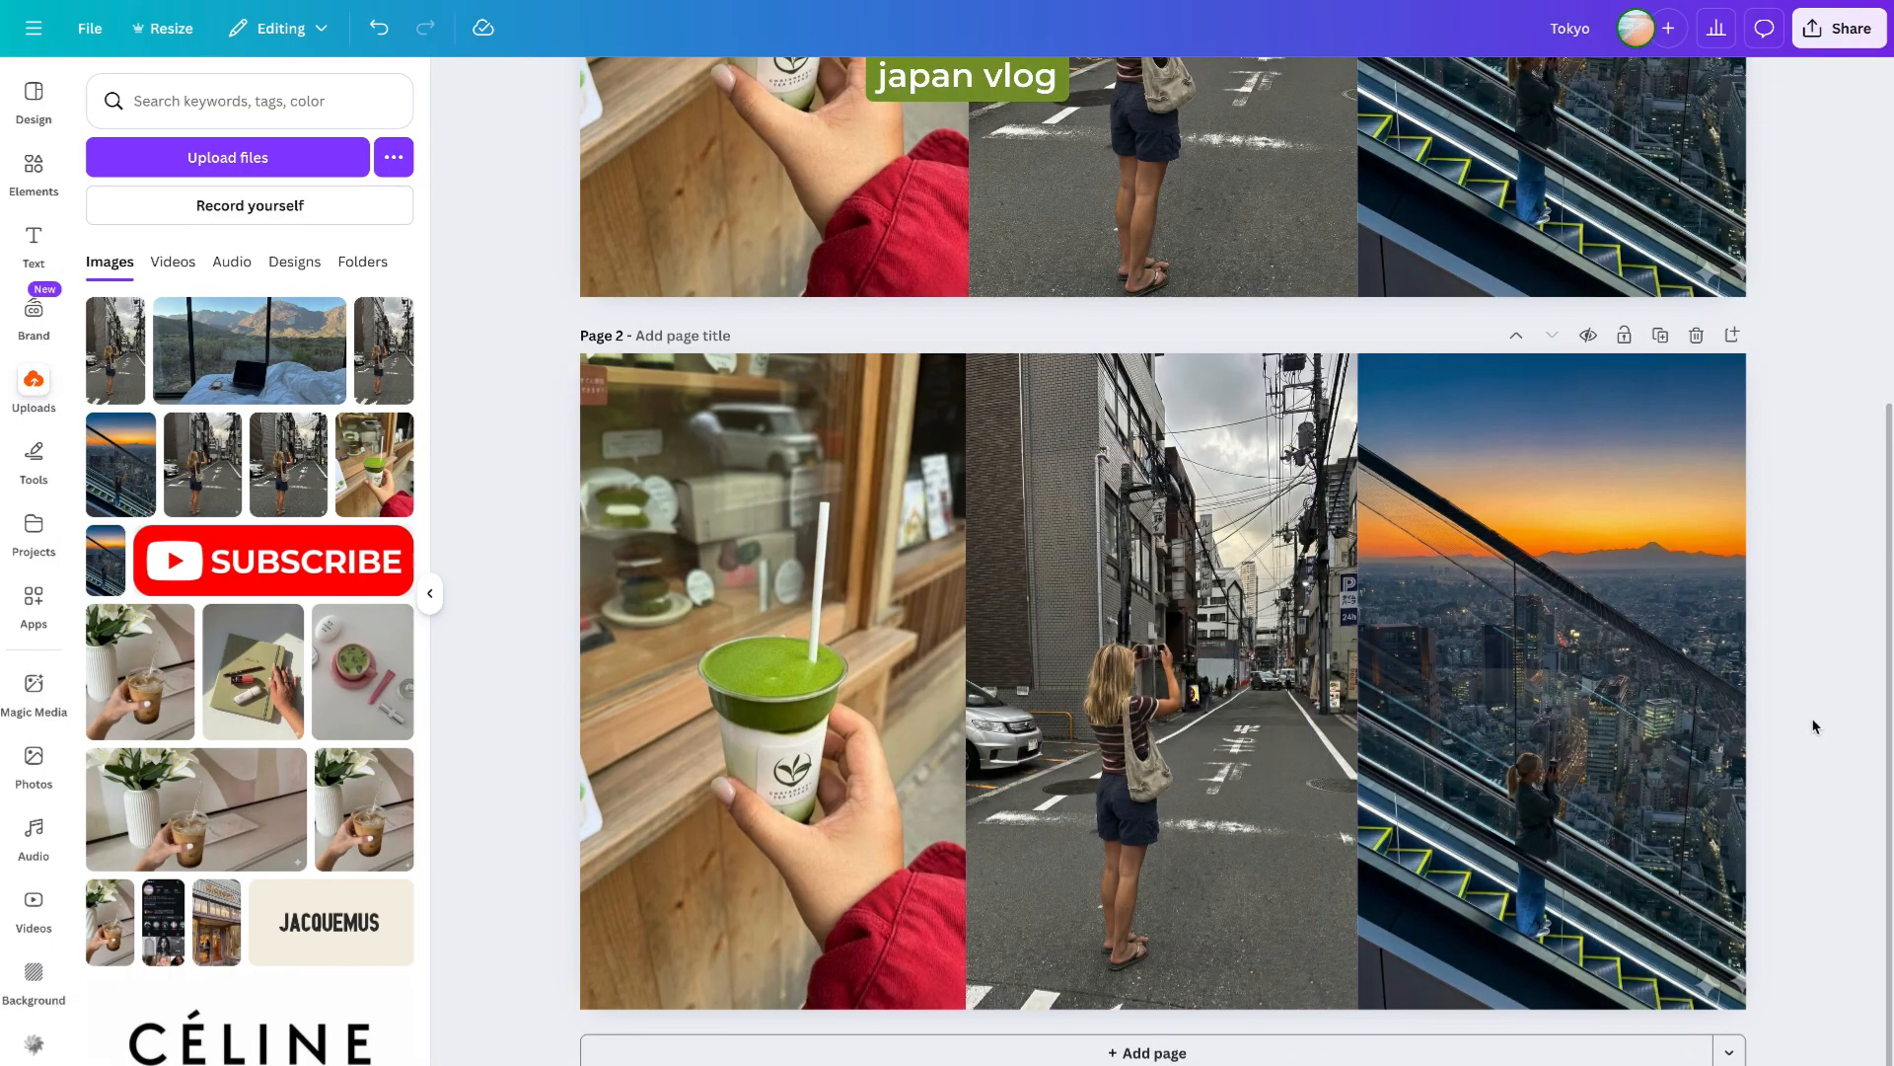
# - Adjust the crop of the matcha photo on page 2 to reposition the drink within its frame
pyautogui.click(431, 593)
pyautogui.click(750, 414)
pyautogui.doubleClick(770, 395)
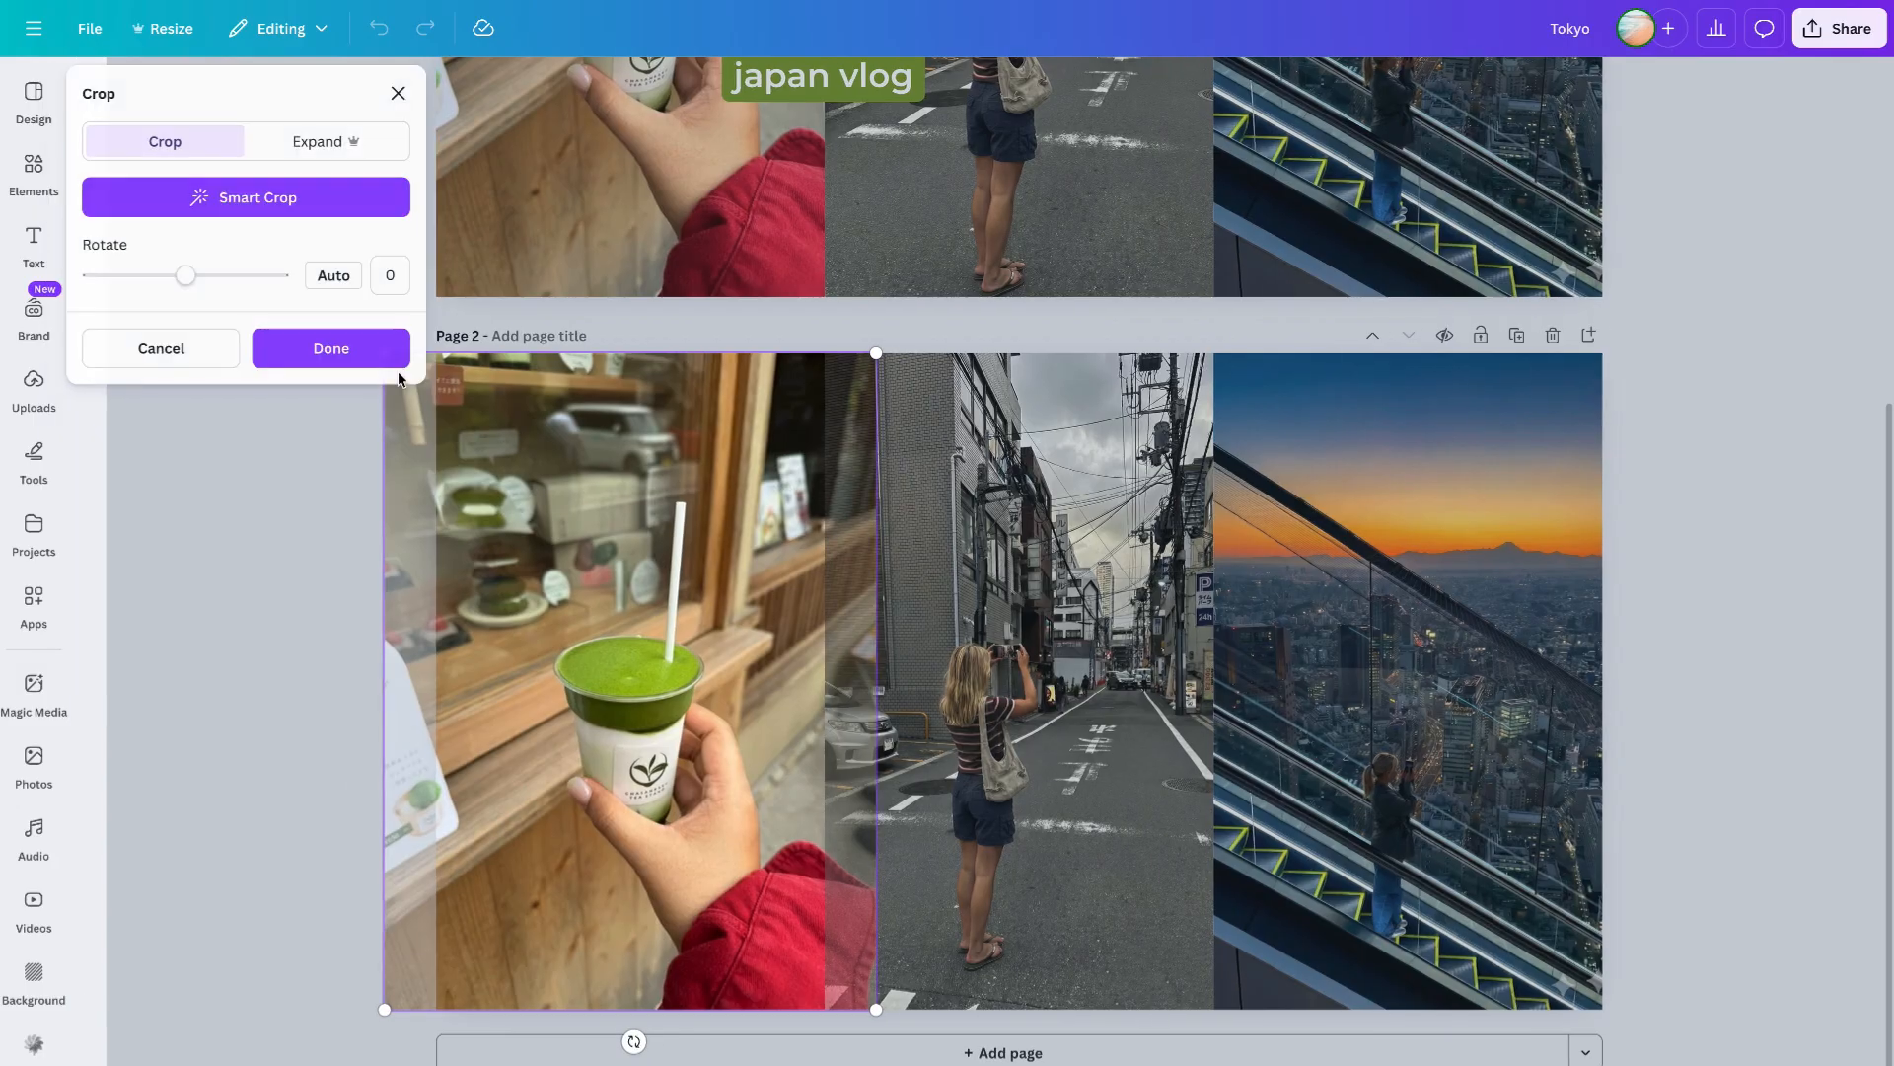
pyautogui.moveTo(897, 356); pyautogui.dragTo(1132, 41)
pyautogui.moveTo(750, 665); pyautogui.dragTo(605, 828)
pyautogui.click(1649, 824)
# - Reposition the street photo upward within the middle frame on page 2
pyautogui.doubleClick(1020, 820)
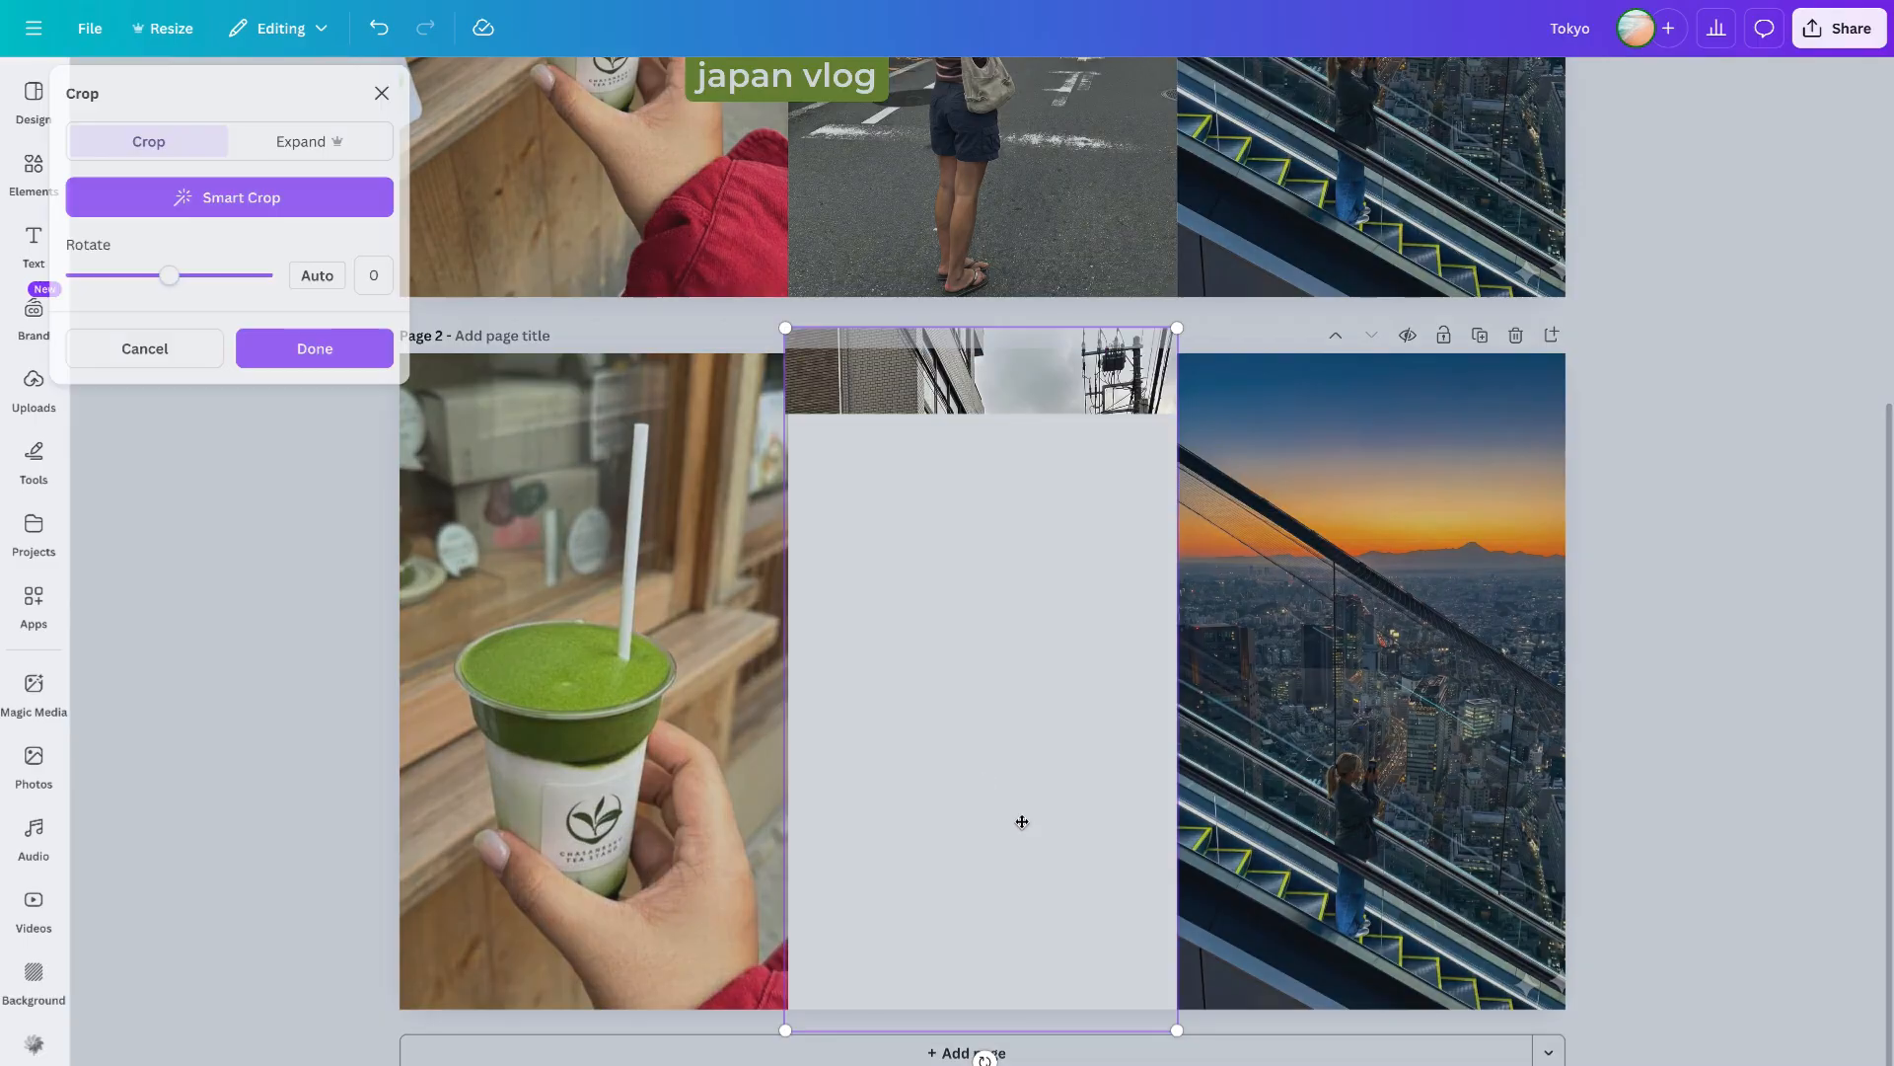
pyautogui.click(1658, 888)
pyautogui.doubleClick(1095, 869)
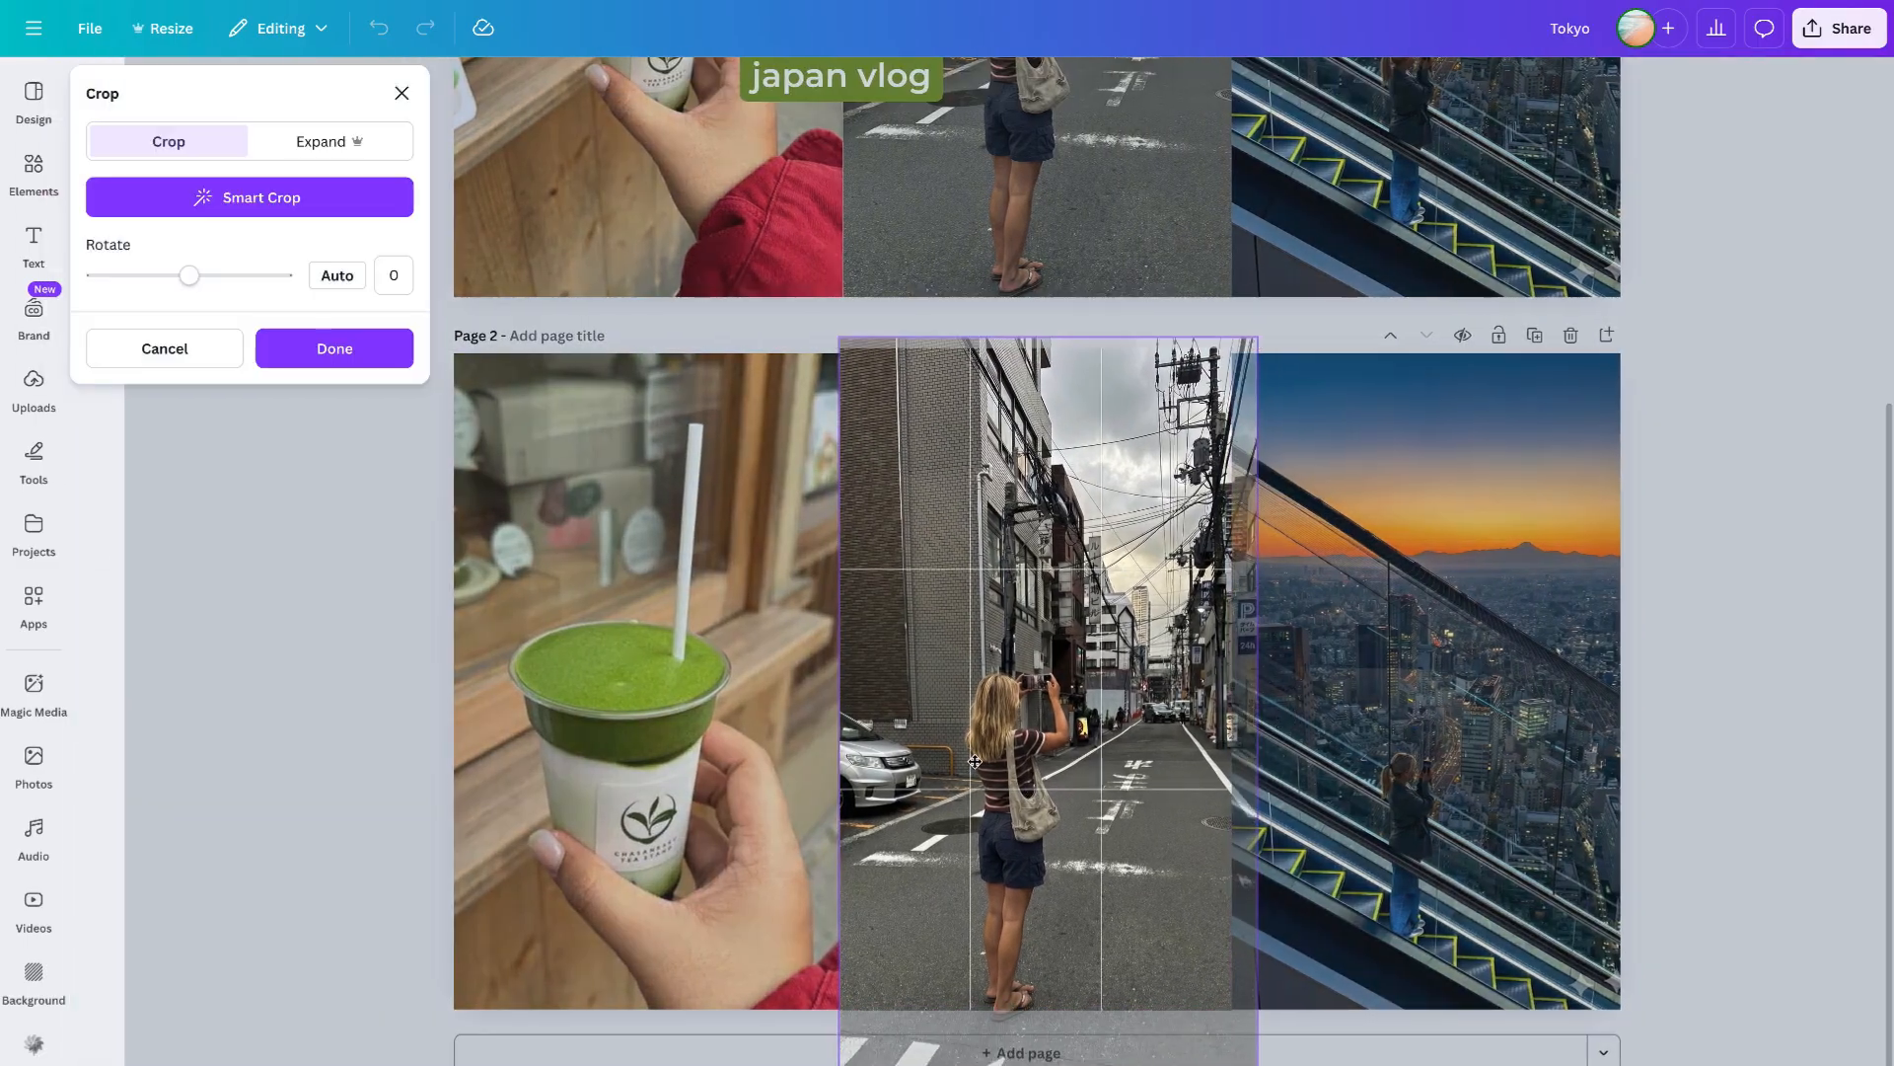
pyautogui.moveTo(1095, 869); pyautogui.dragTo(1095, 808)
pyautogui.click(1664, 745)
# - Enlarge and reposition the sky bar photo within its frame on page 2
pyautogui.doubleClick(1473, 434)
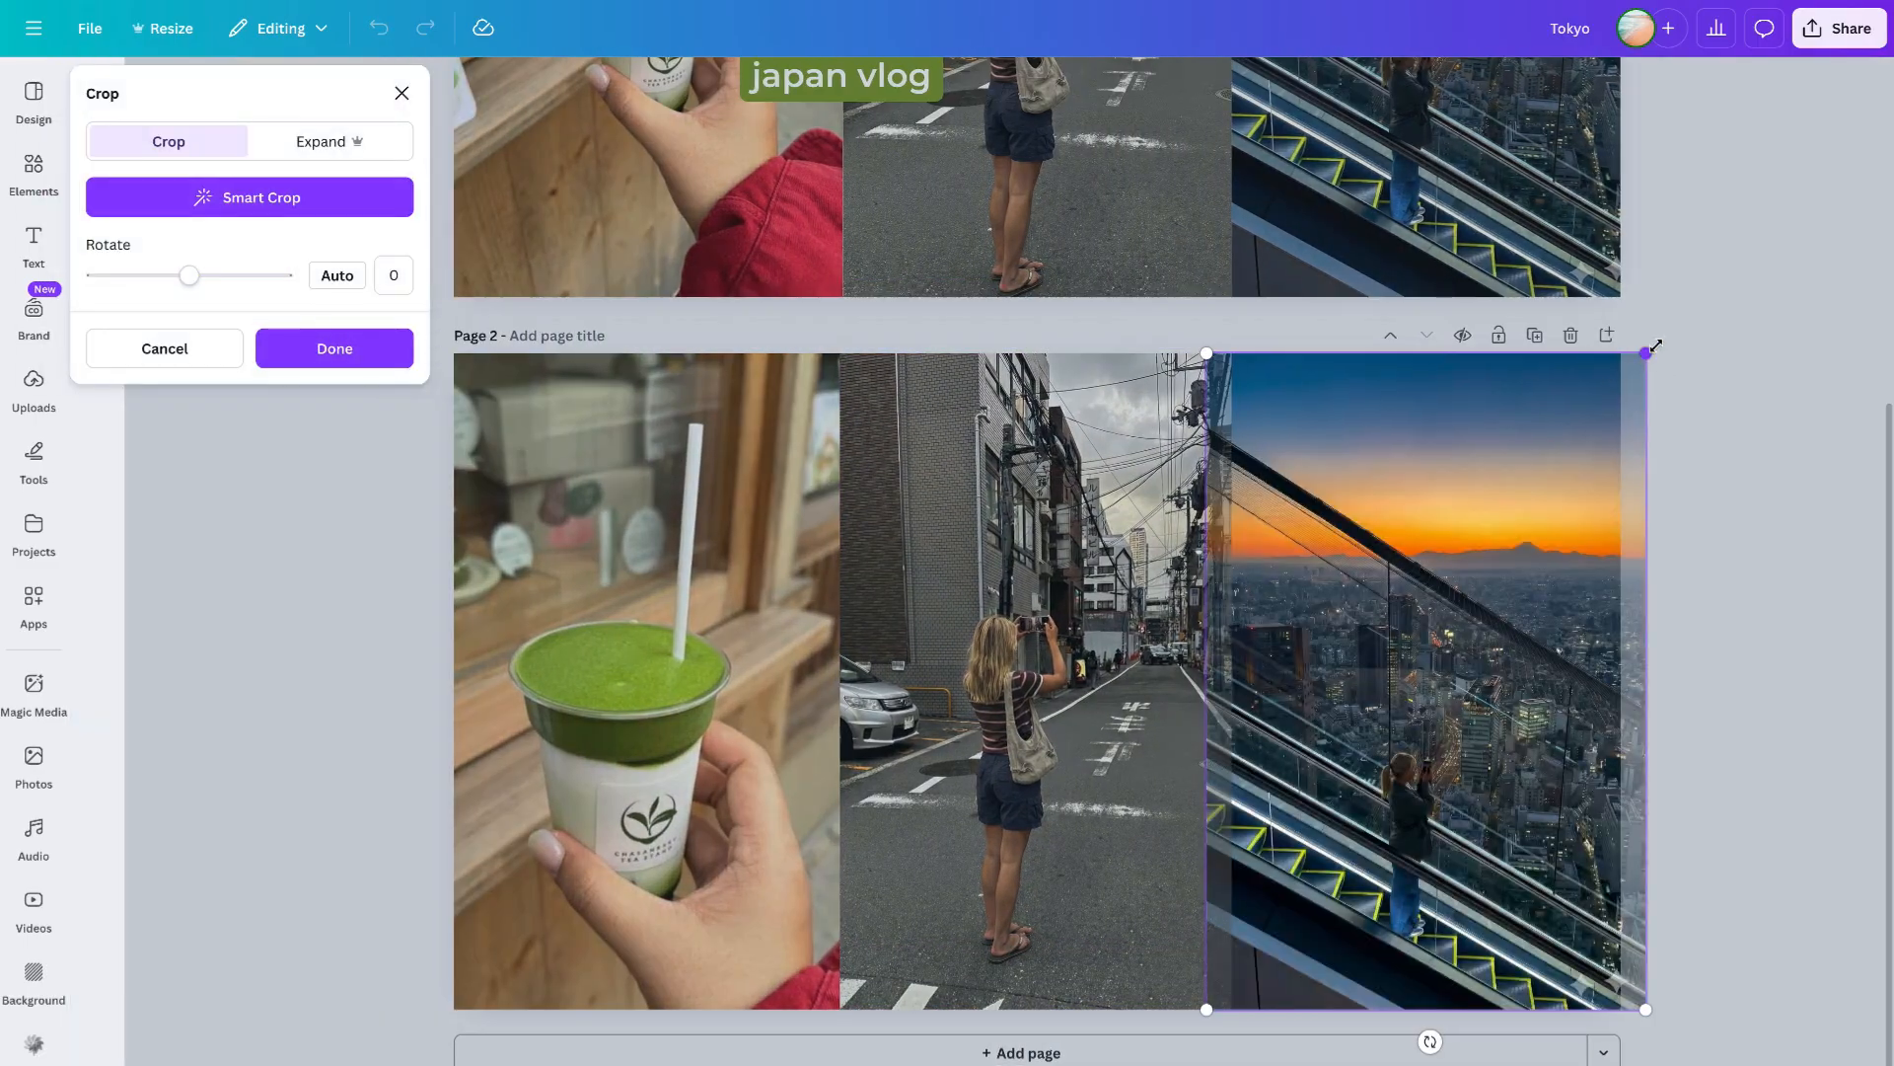
pyautogui.moveTo(1655, 346); pyautogui.dragTo(1752, 201)
pyautogui.moveTo(1554, 775); pyautogui.dragTo(1520, 809)
pyautogui.click(1751, 553)
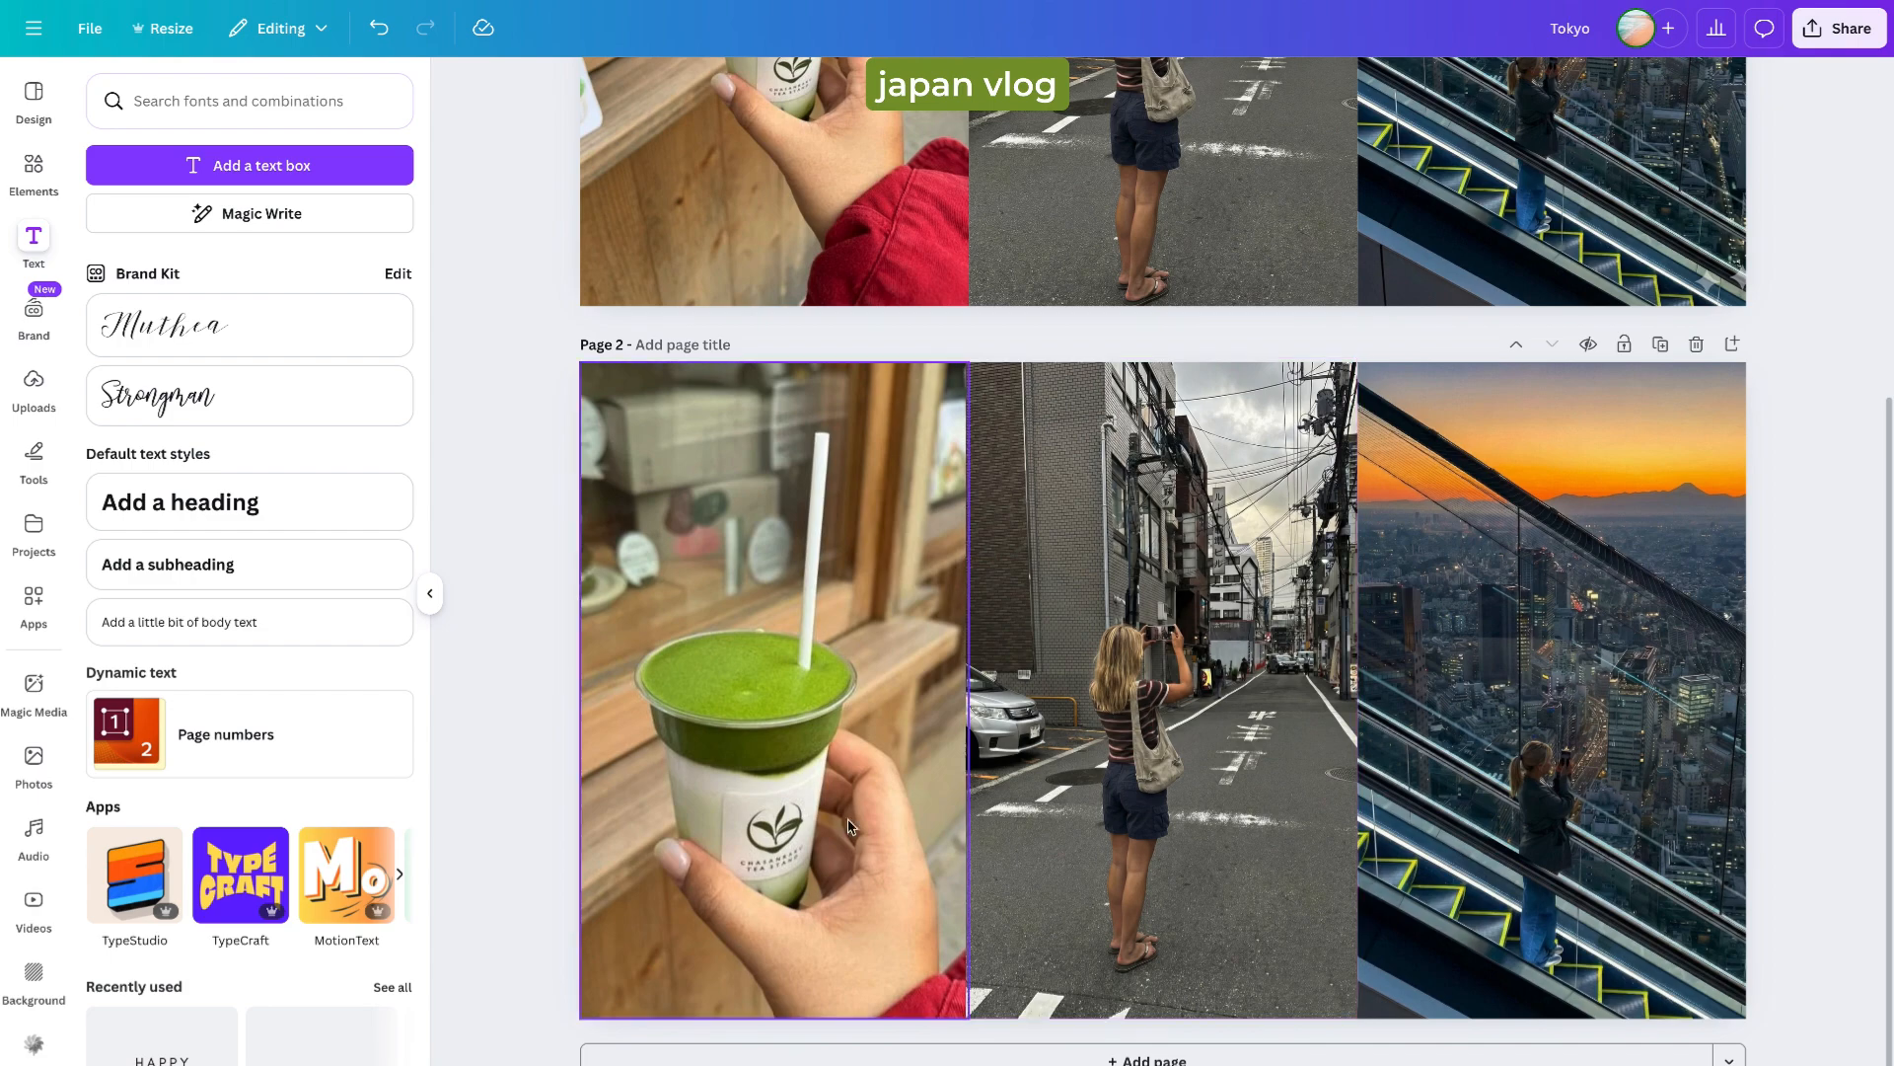
# - Add a third page and set its background to a brown colour from the photo colours
pyautogui.hotkey('ctrl', 'Return')
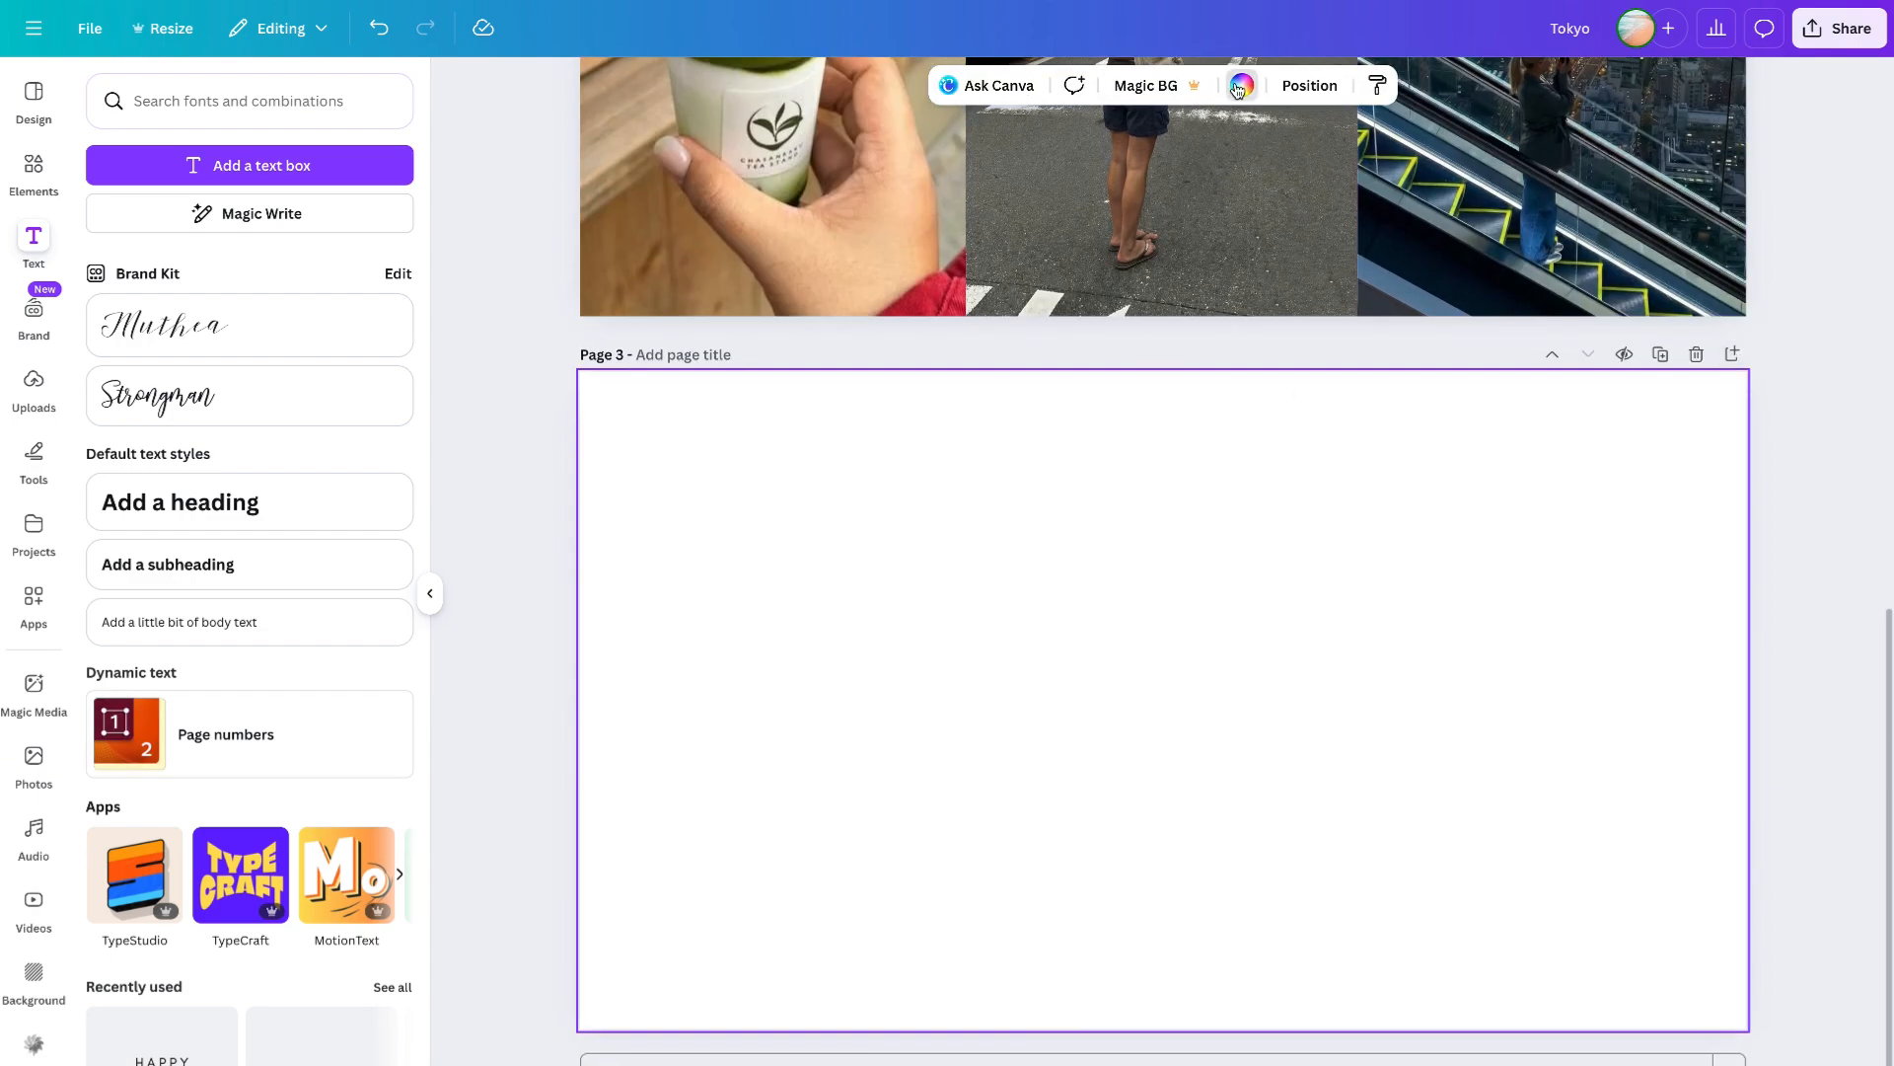
pyautogui.click(1241, 86)
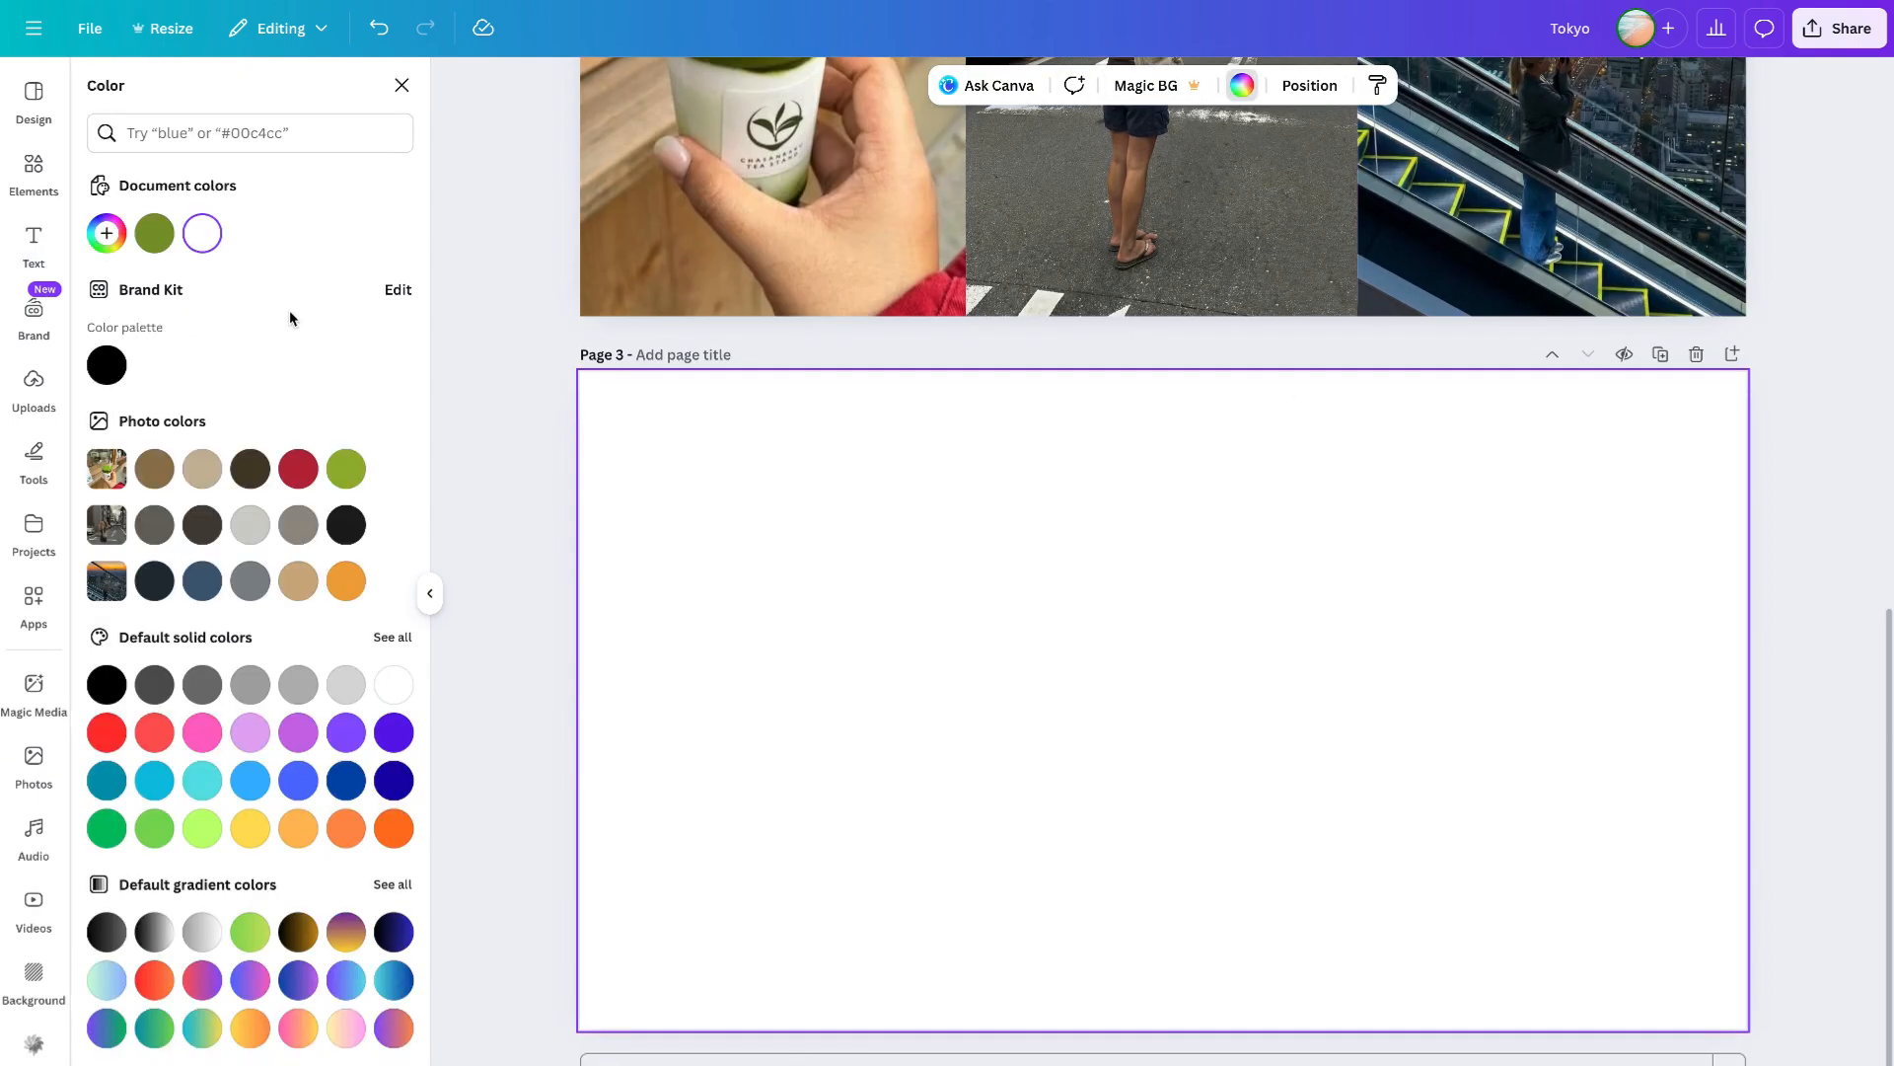
pyautogui.click(155, 477)
pyautogui.press('Escape')
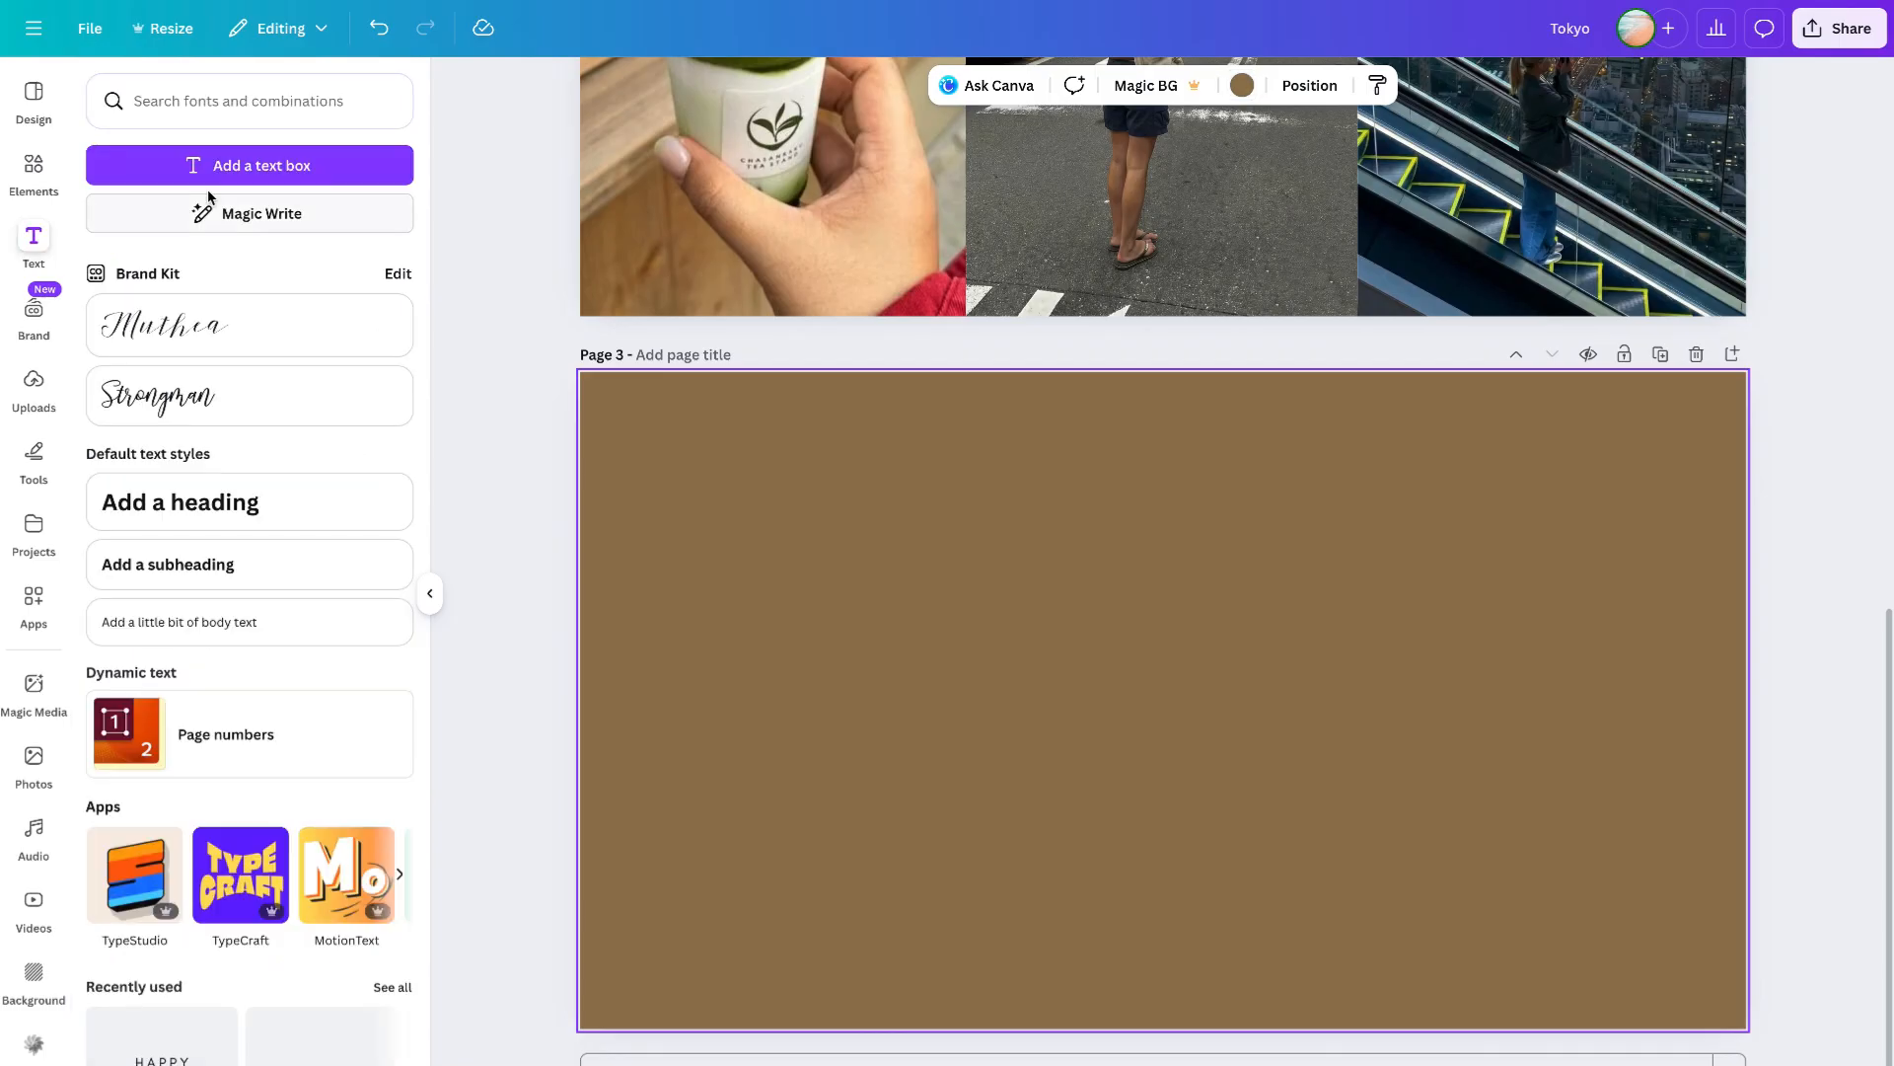
# - Add a text box to page 3, enlarge it, and make its text white
pyautogui.click(155, 166)
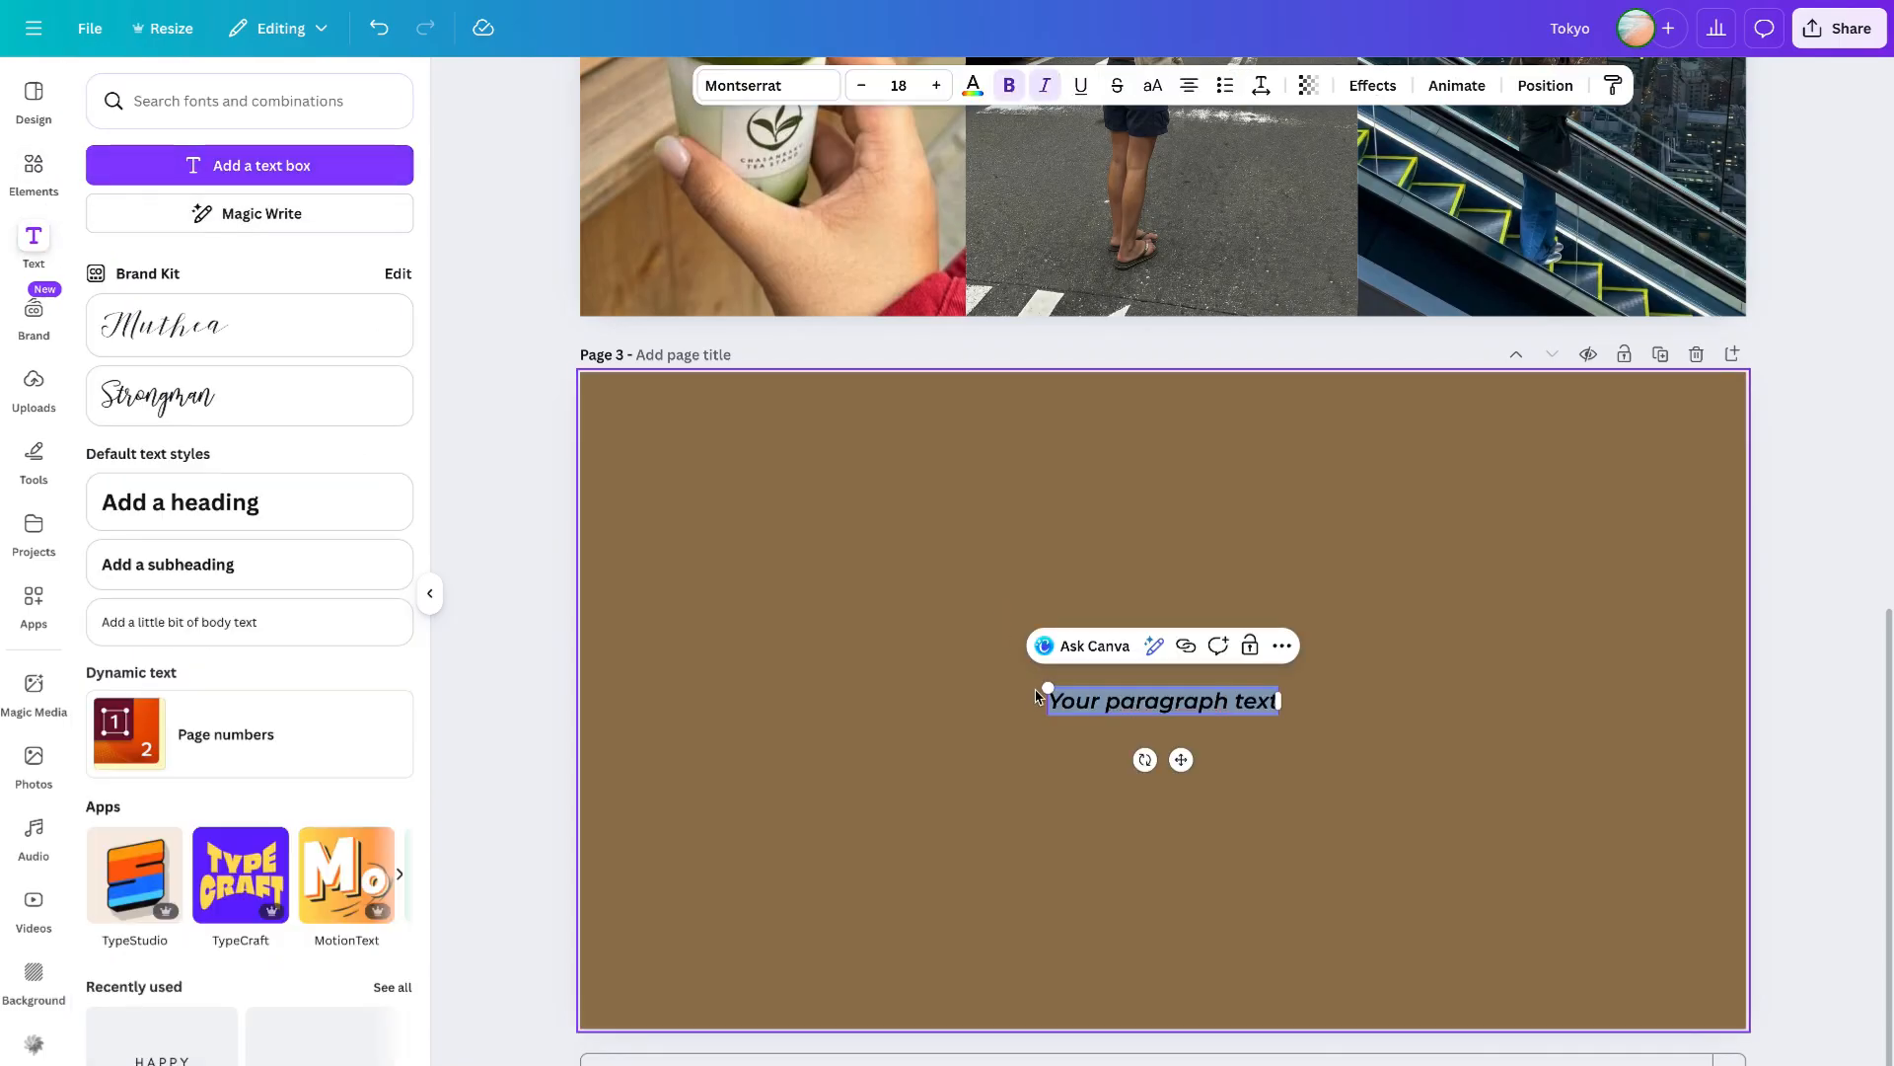
pyautogui.moveTo(1038, 680); pyautogui.dragTo(786, 596)
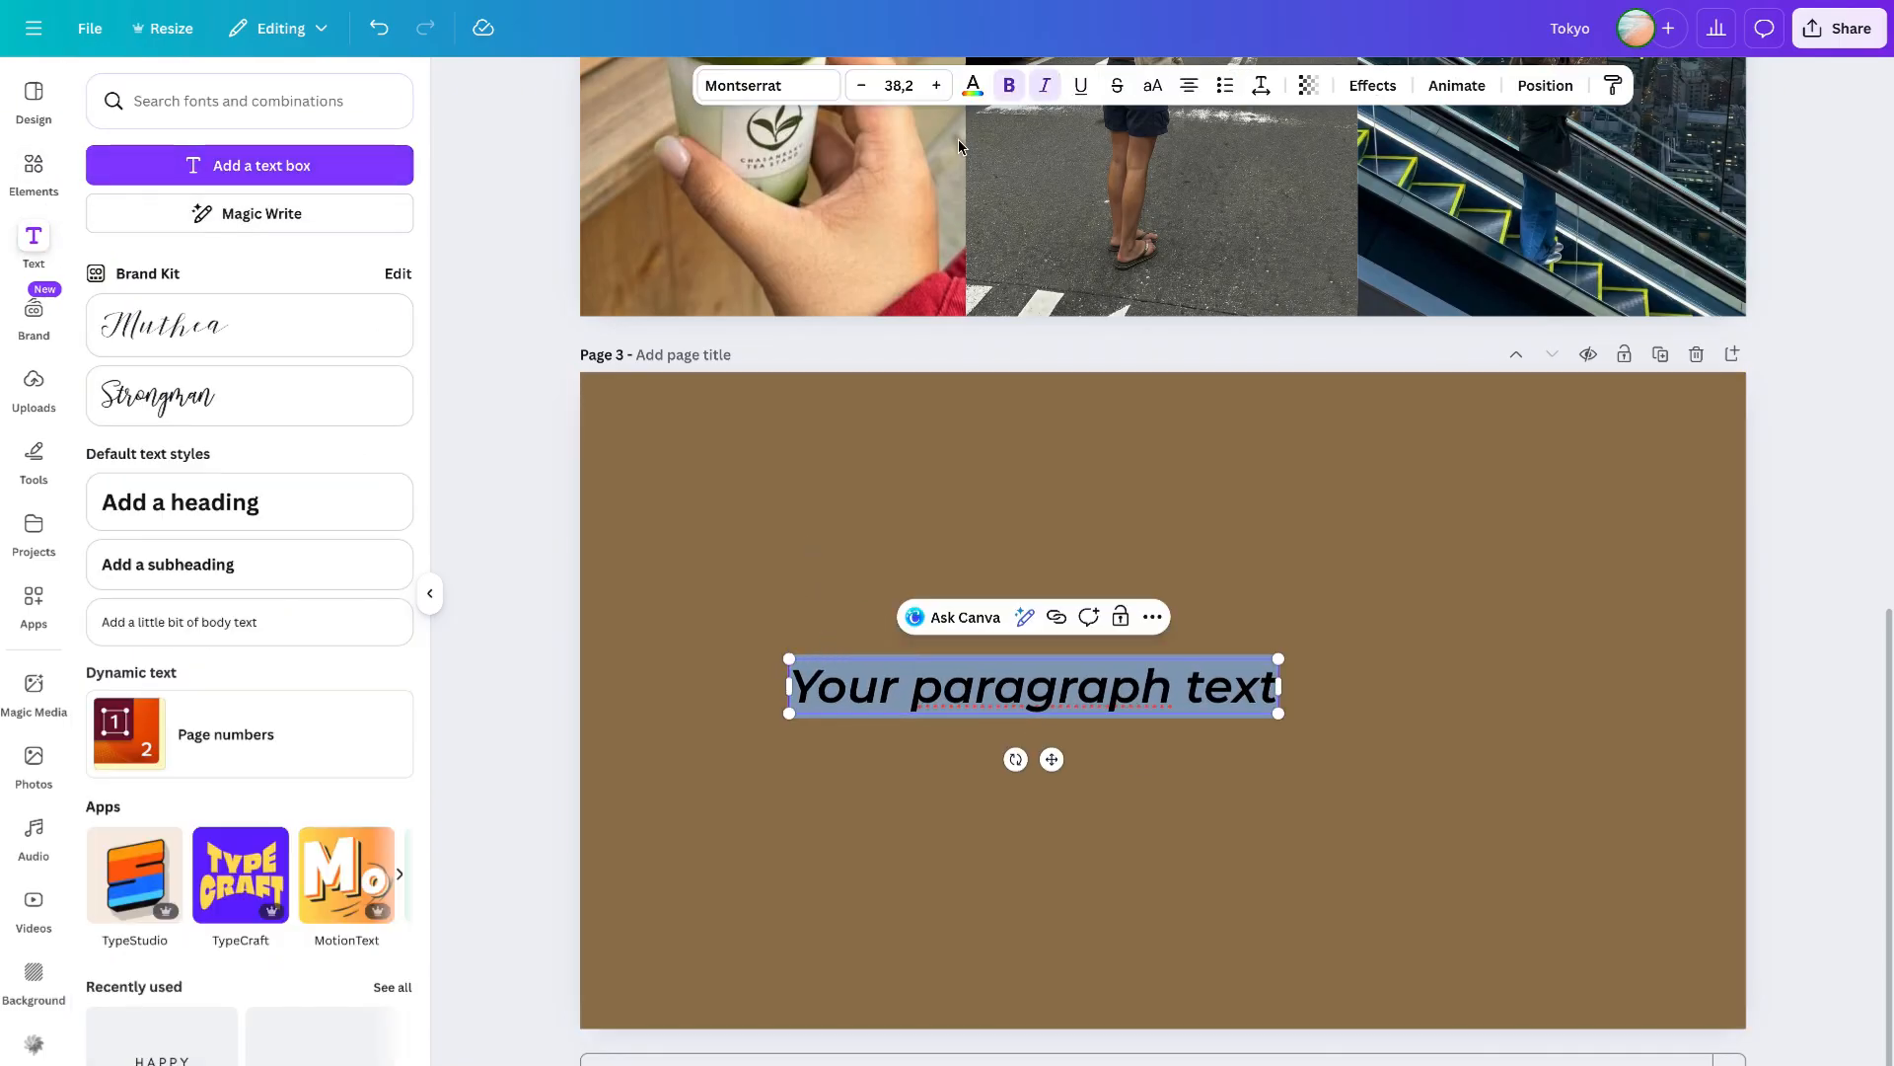
pyautogui.click(971, 85)
pyautogui.click(298, 233)
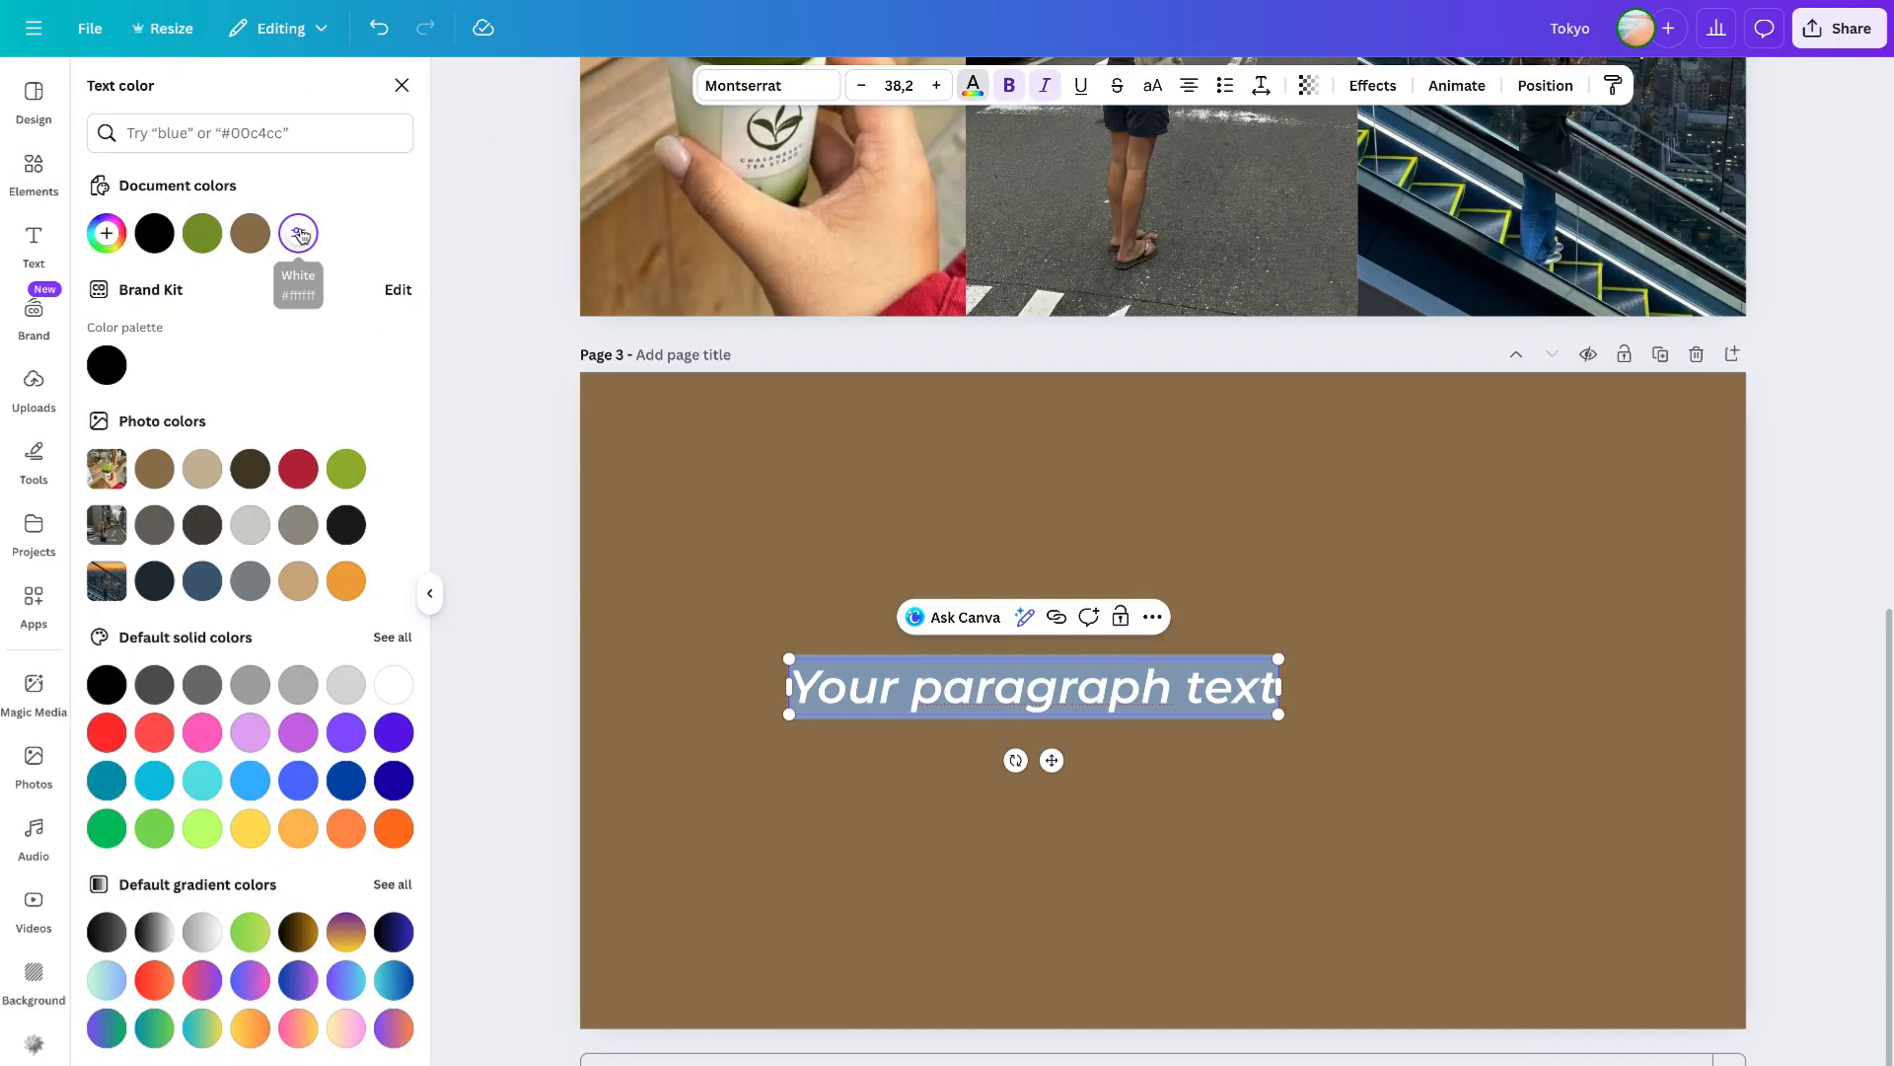
# - Remove the italic, set the font to Montserrat Bold, and enlarge the text box further
pyautogui.click(1047, 91)
pyautogui.click(807, 89)
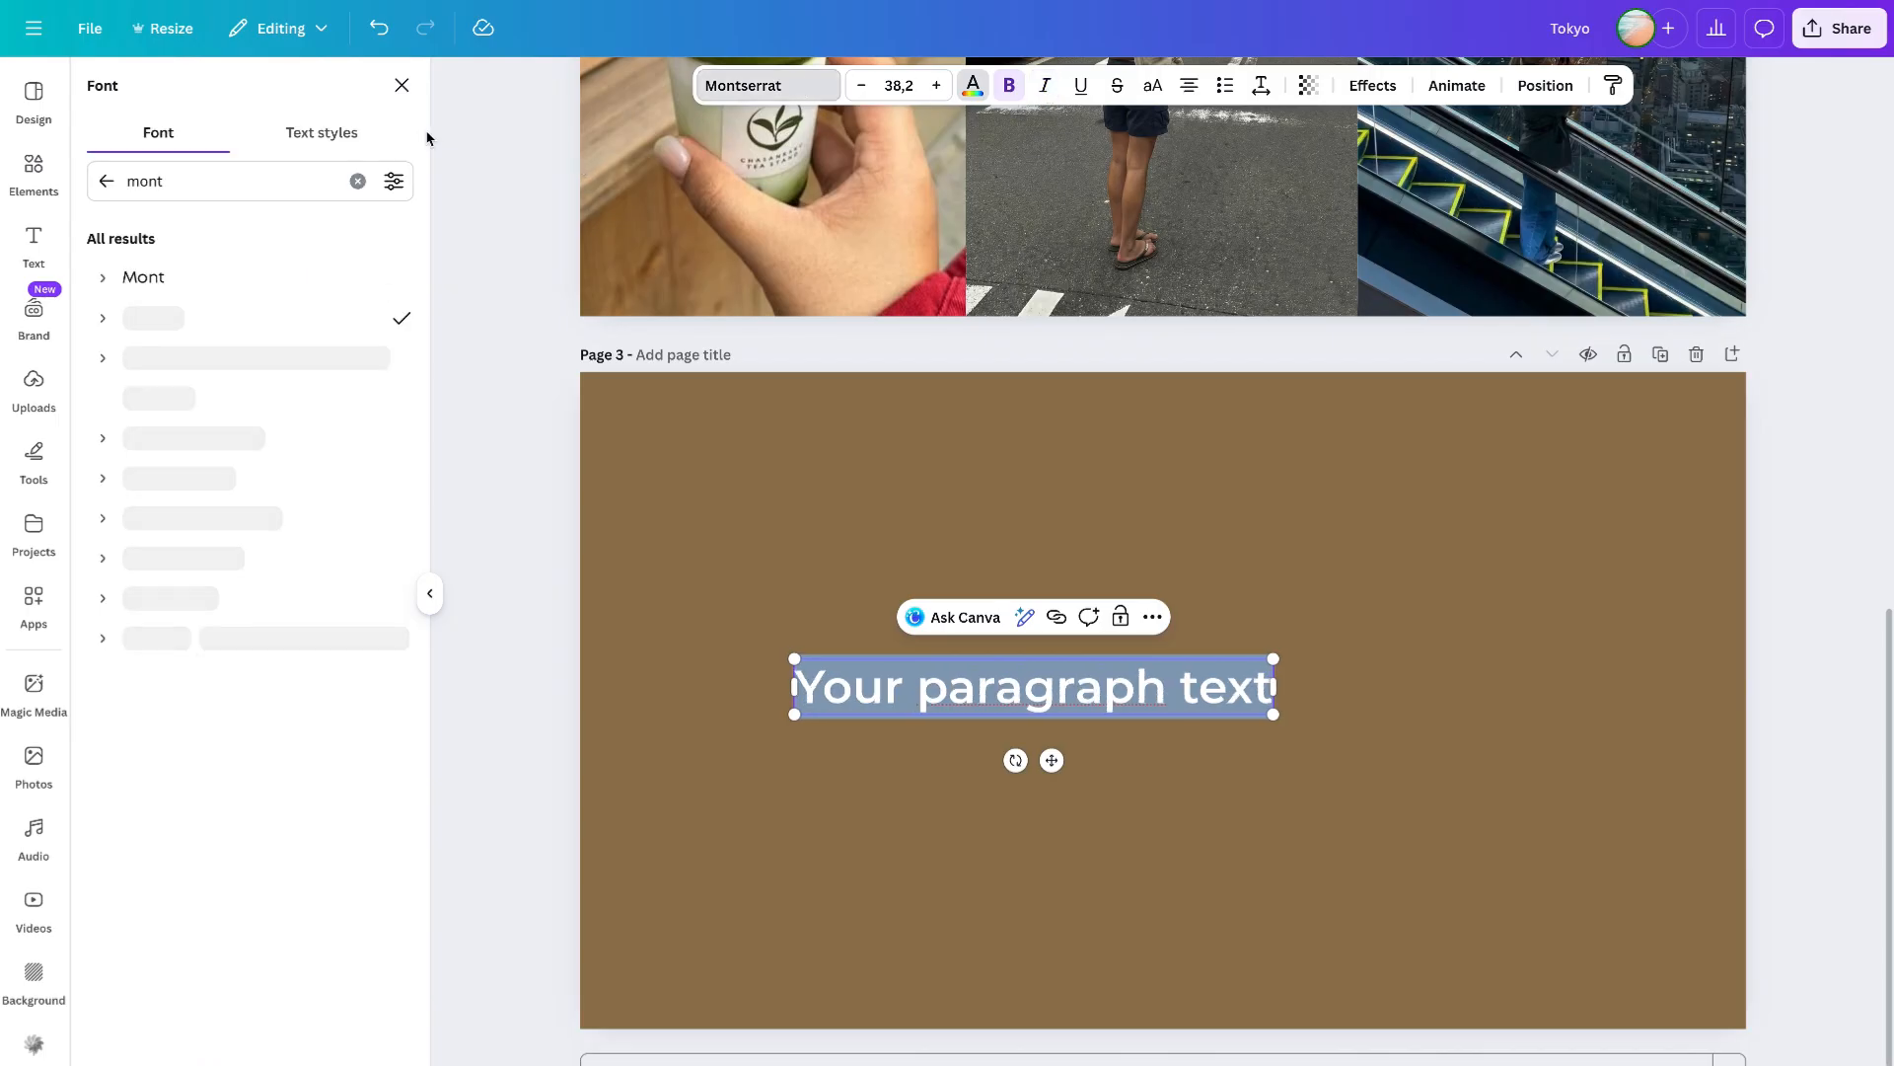
pyautogui.click(103, 316)
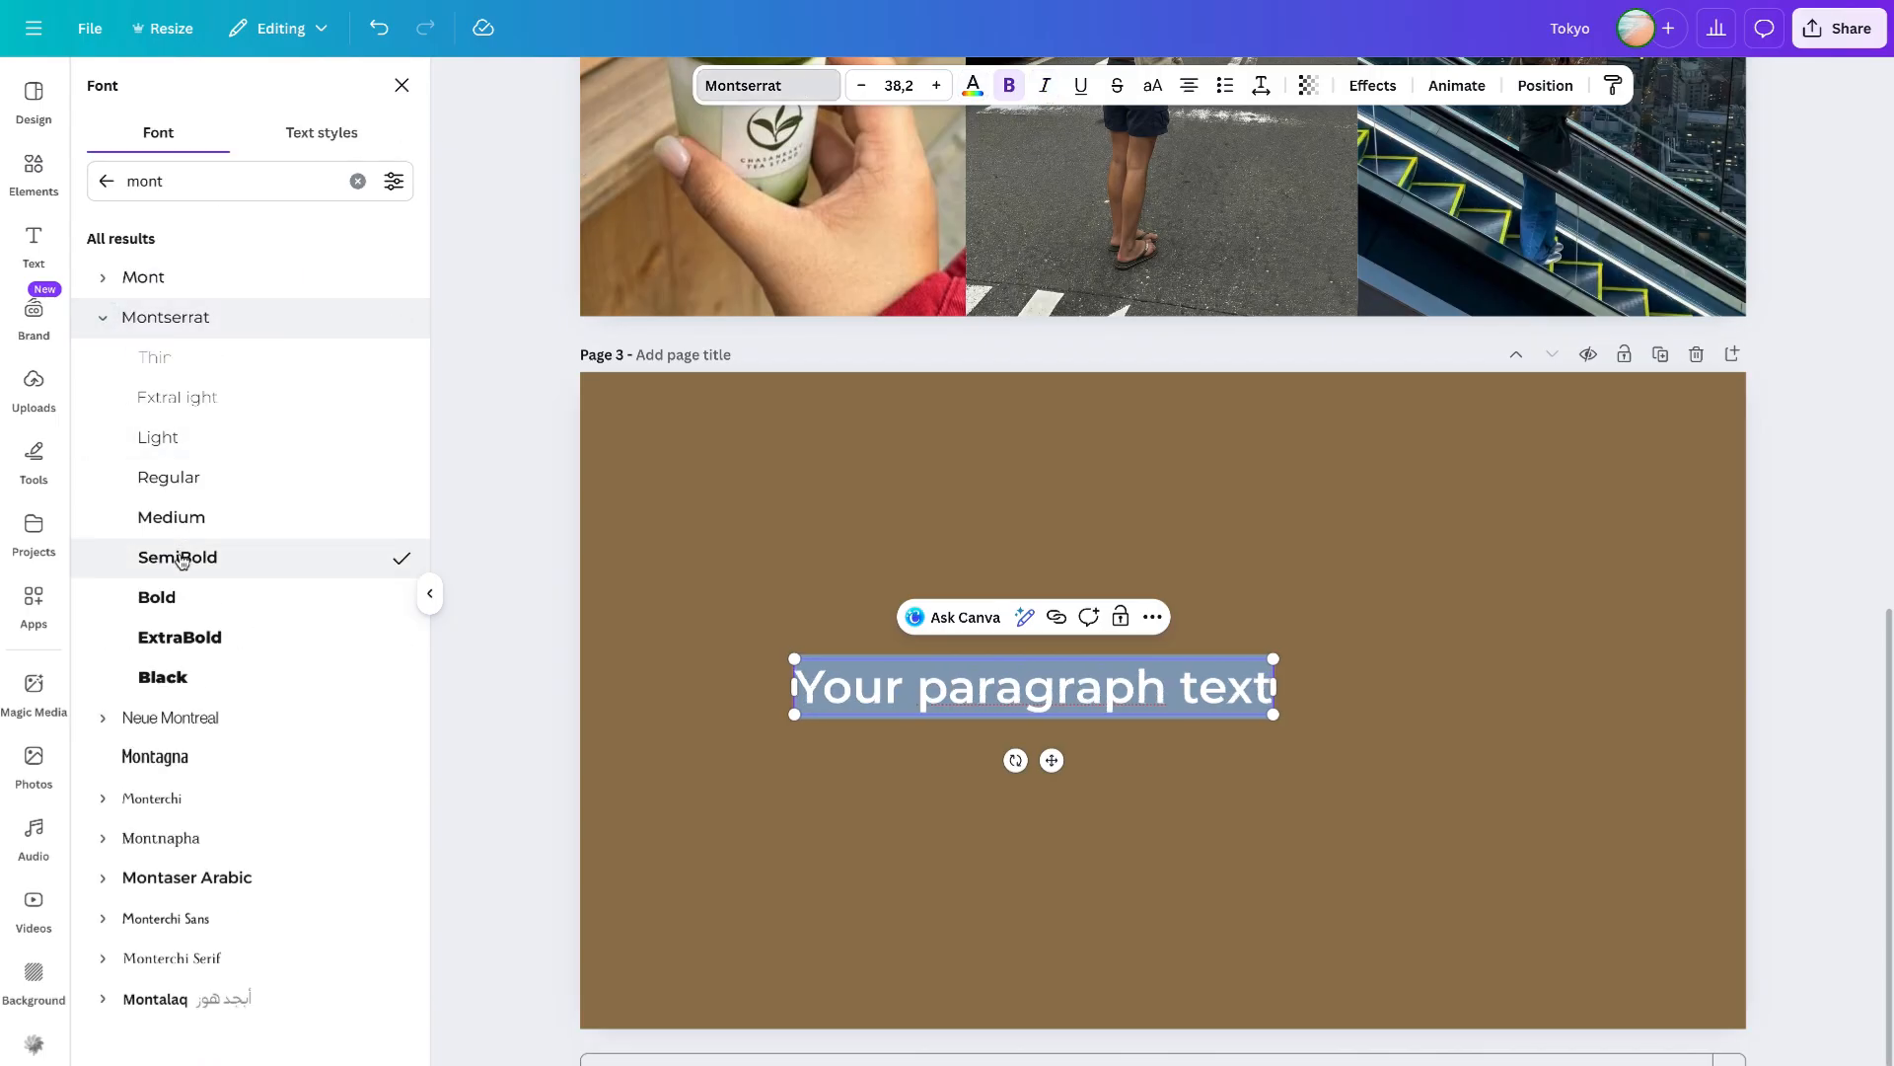
pyautogui.click(188, 602)
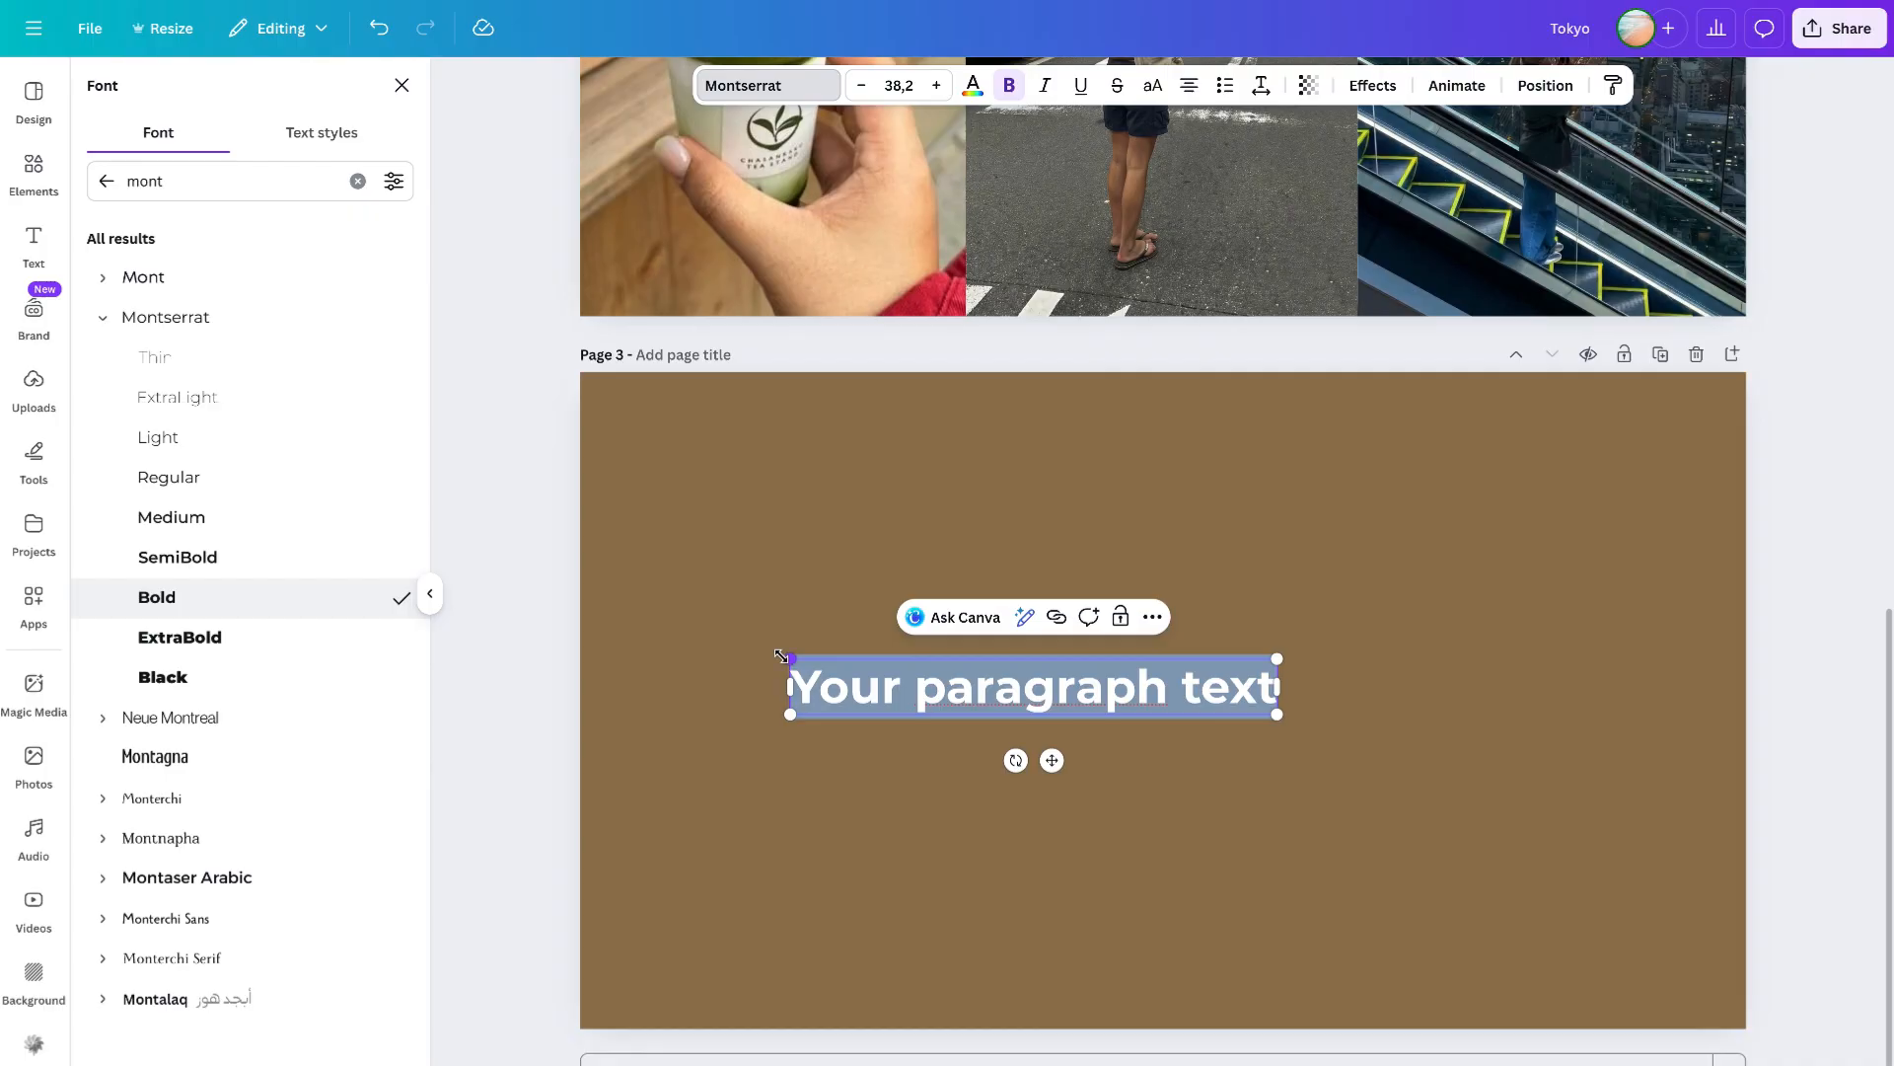
pyautogui.moveTo(782, 656); pyautogui.dragTo(694, 648)
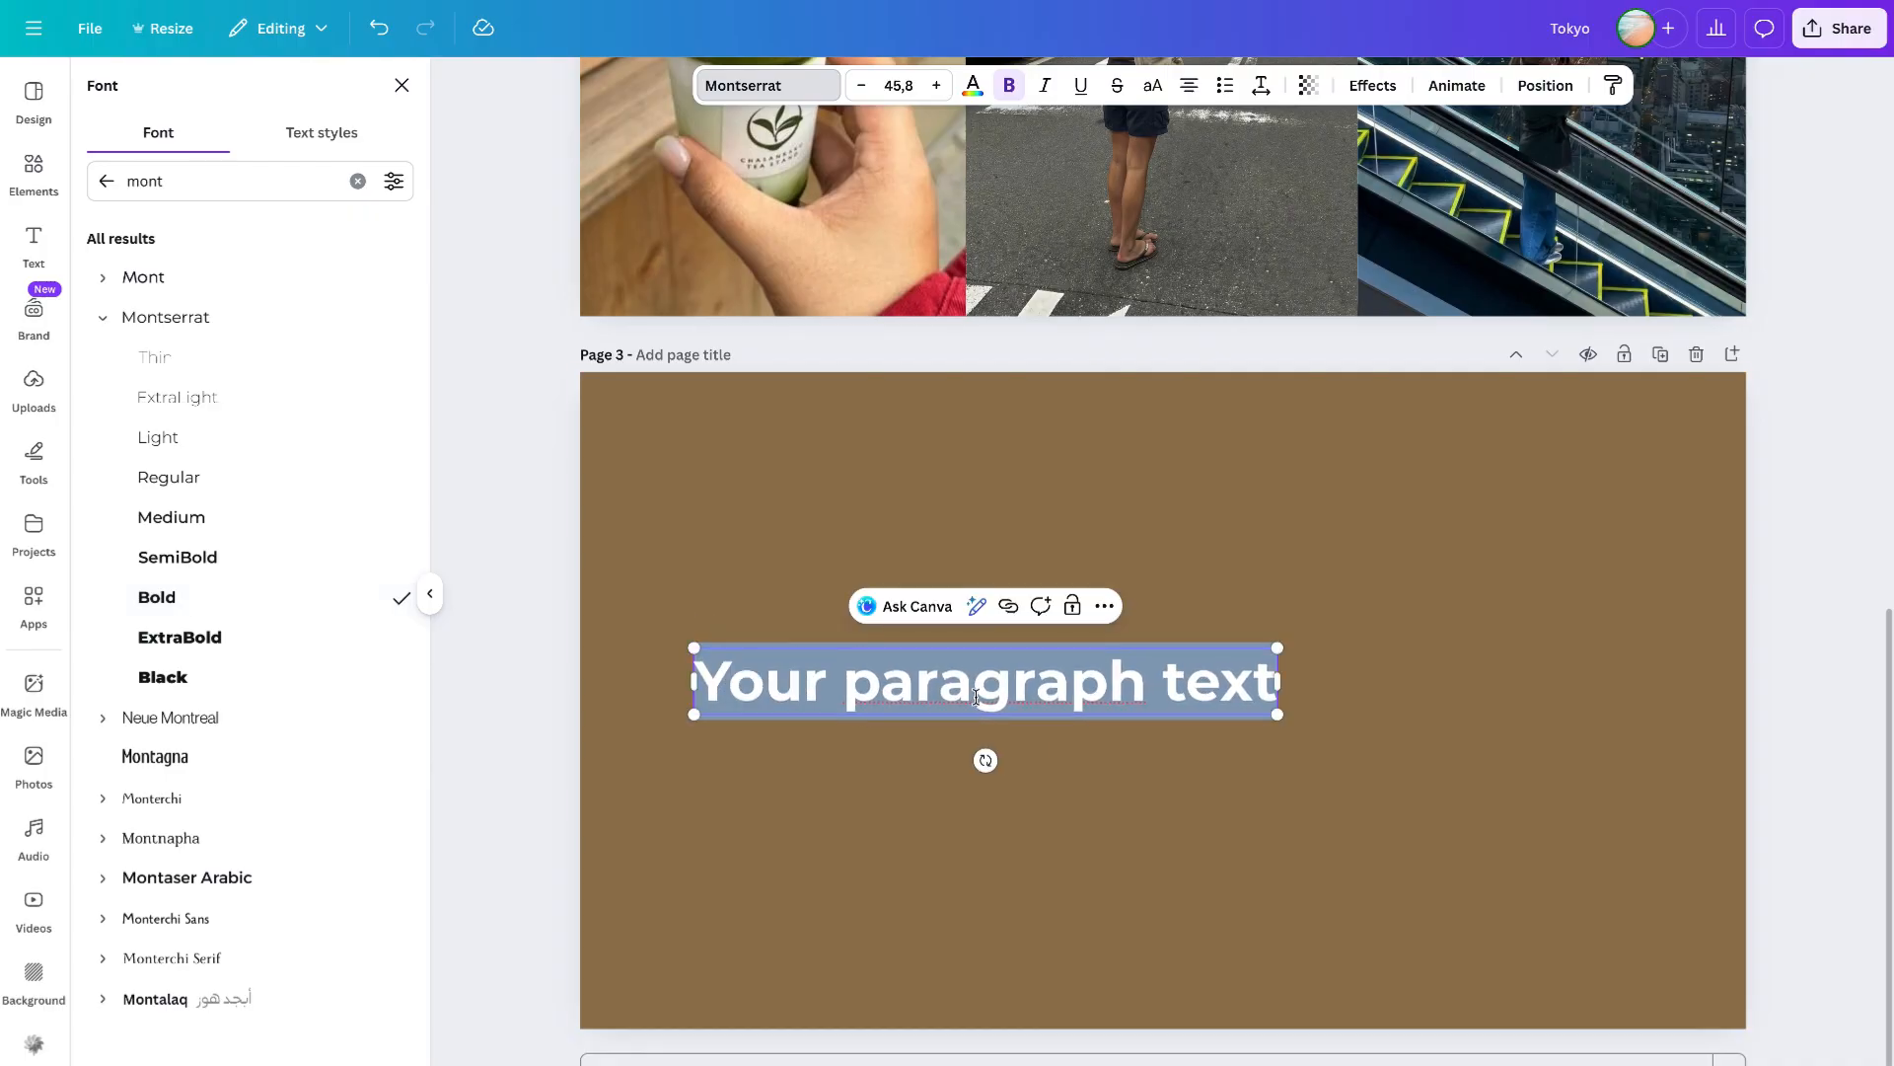
# - Replace the placeholder text with a day i
pyautogui.write('a day u')
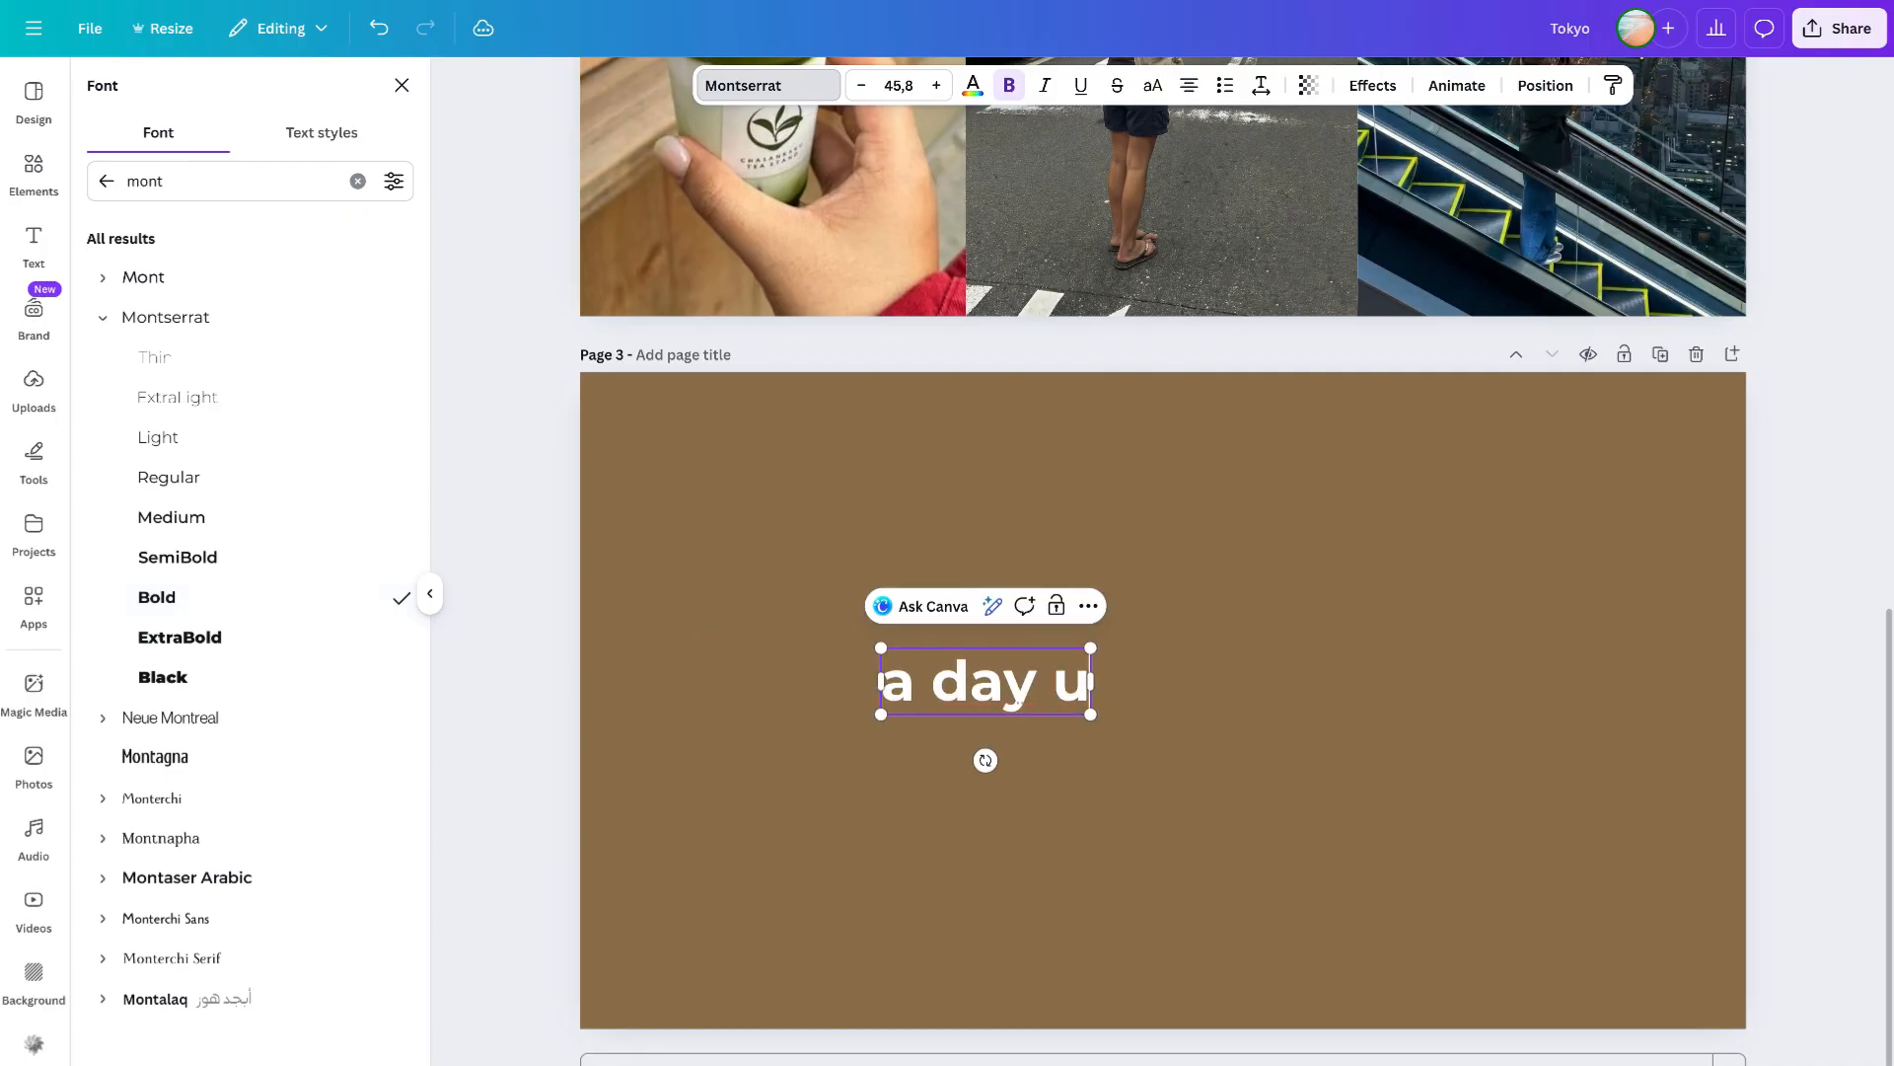
pyautogui.press('BackSpace')
pyautogui.write('i')
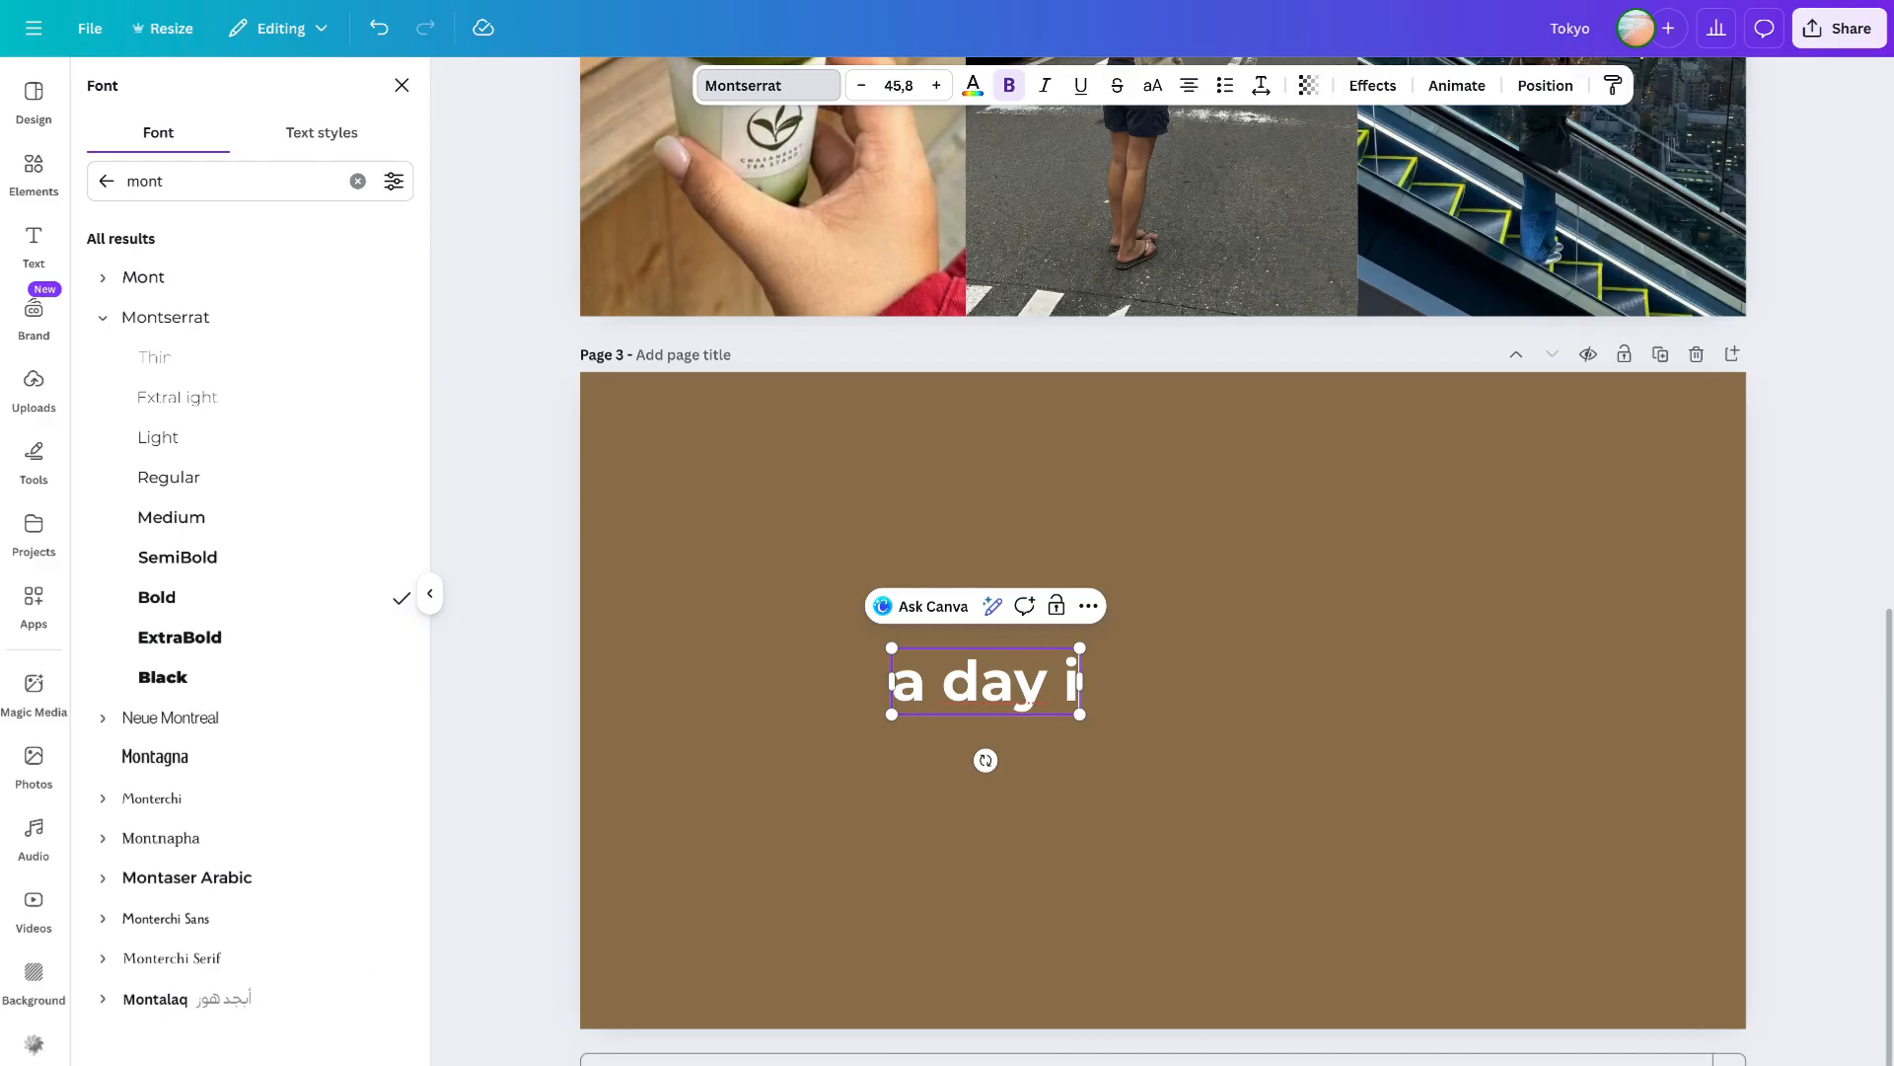
# - Enlarge the a day i text to about 60.6 and move it lower on the page
pyautogui.click(1027, 727)
pyautogui.click(1066, 696)
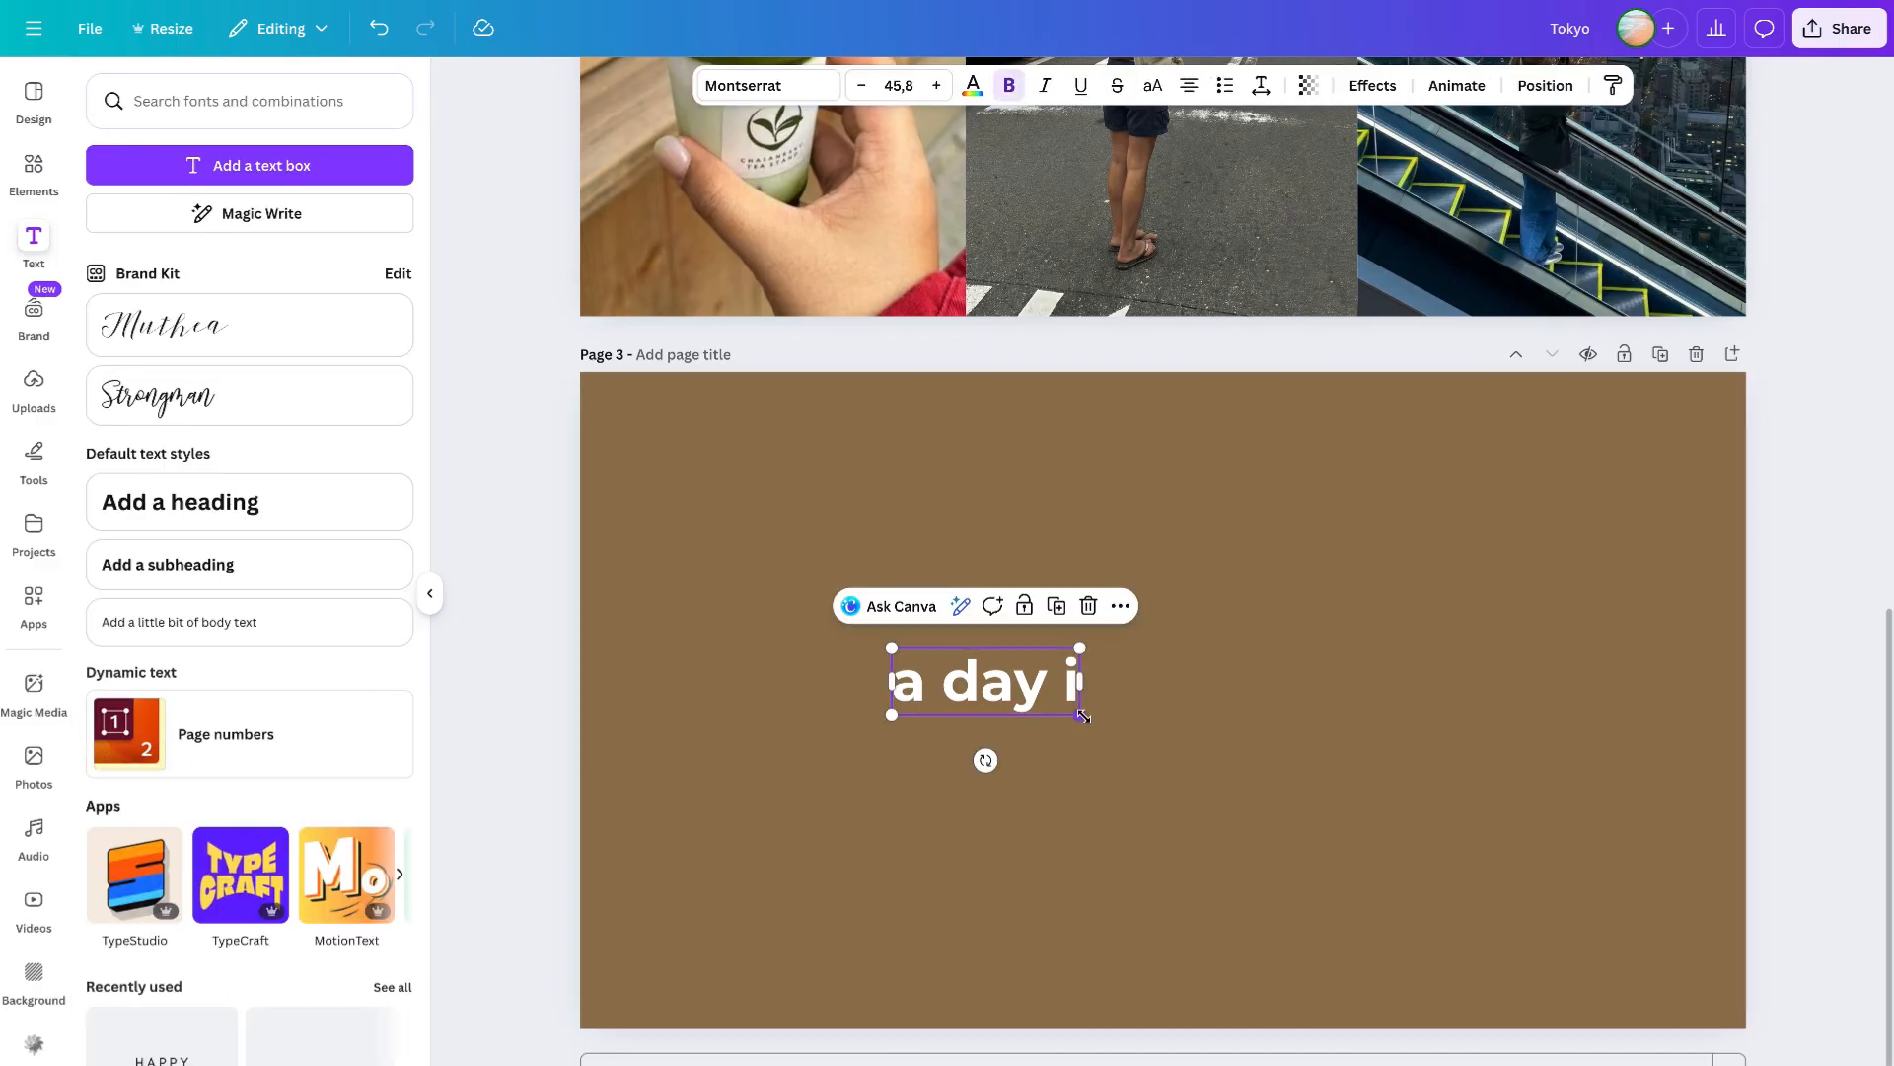
pyautogui.moveTo(1080, 714); pyautogui.dragTo(1134, 738)
pyautogui.moveTo(1016, 691); pyautogui.dragTo(941, 757)
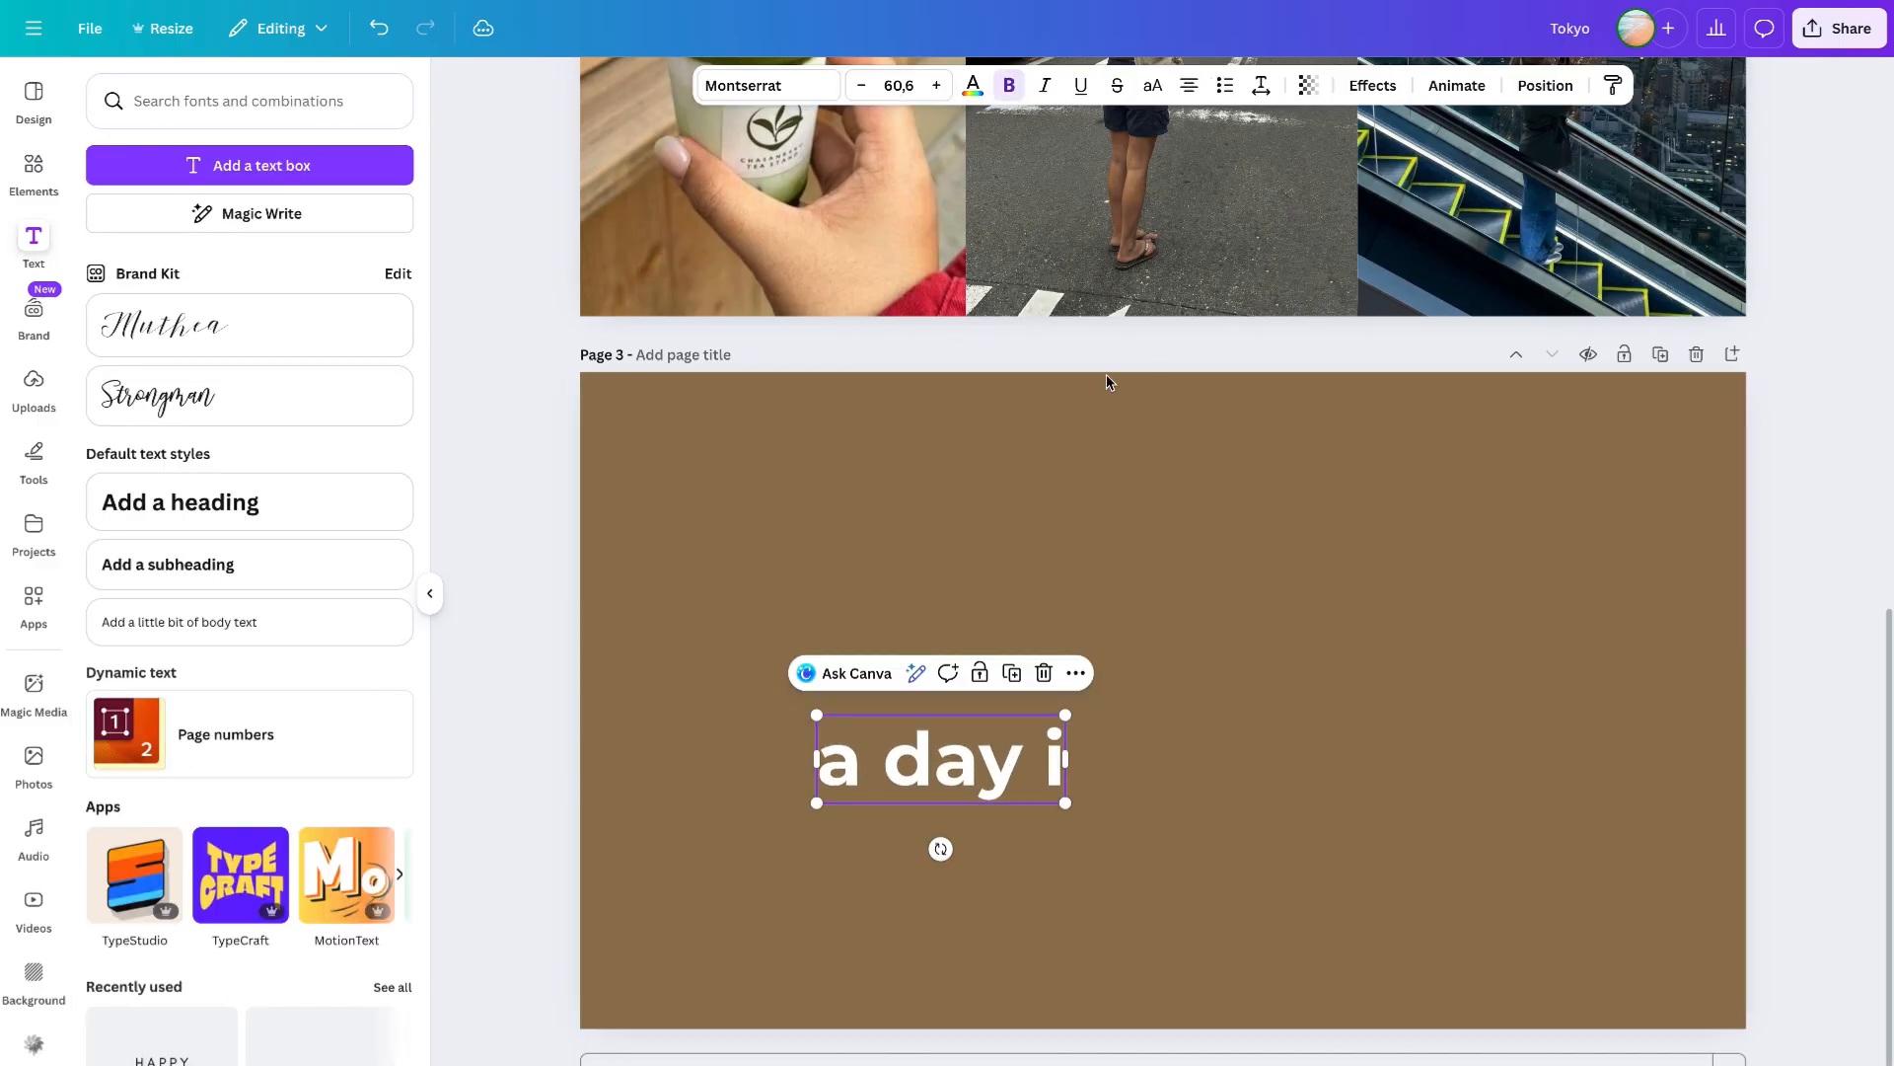
# - Apply the Curve text effect to the a day i text with a curve of -59
pyautogui.click(1374, 86)
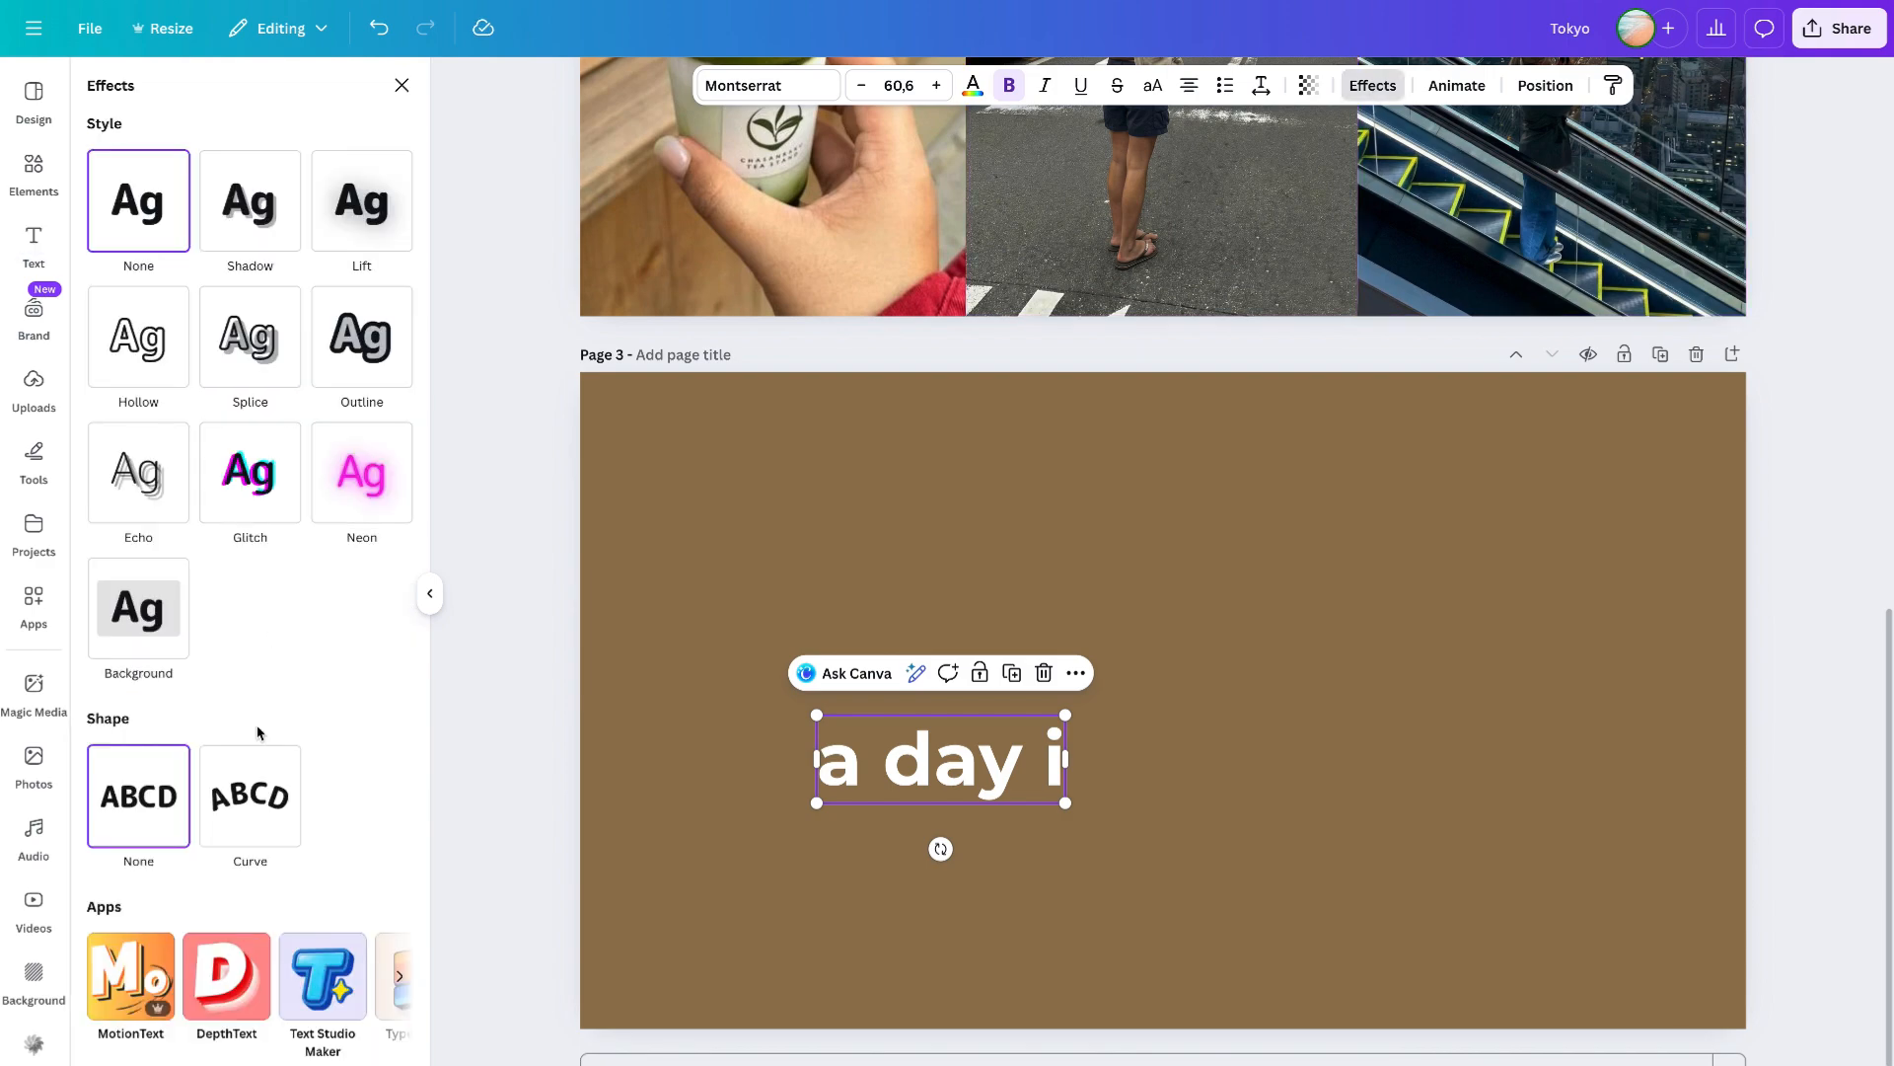
pyautogui.click(250, 818)
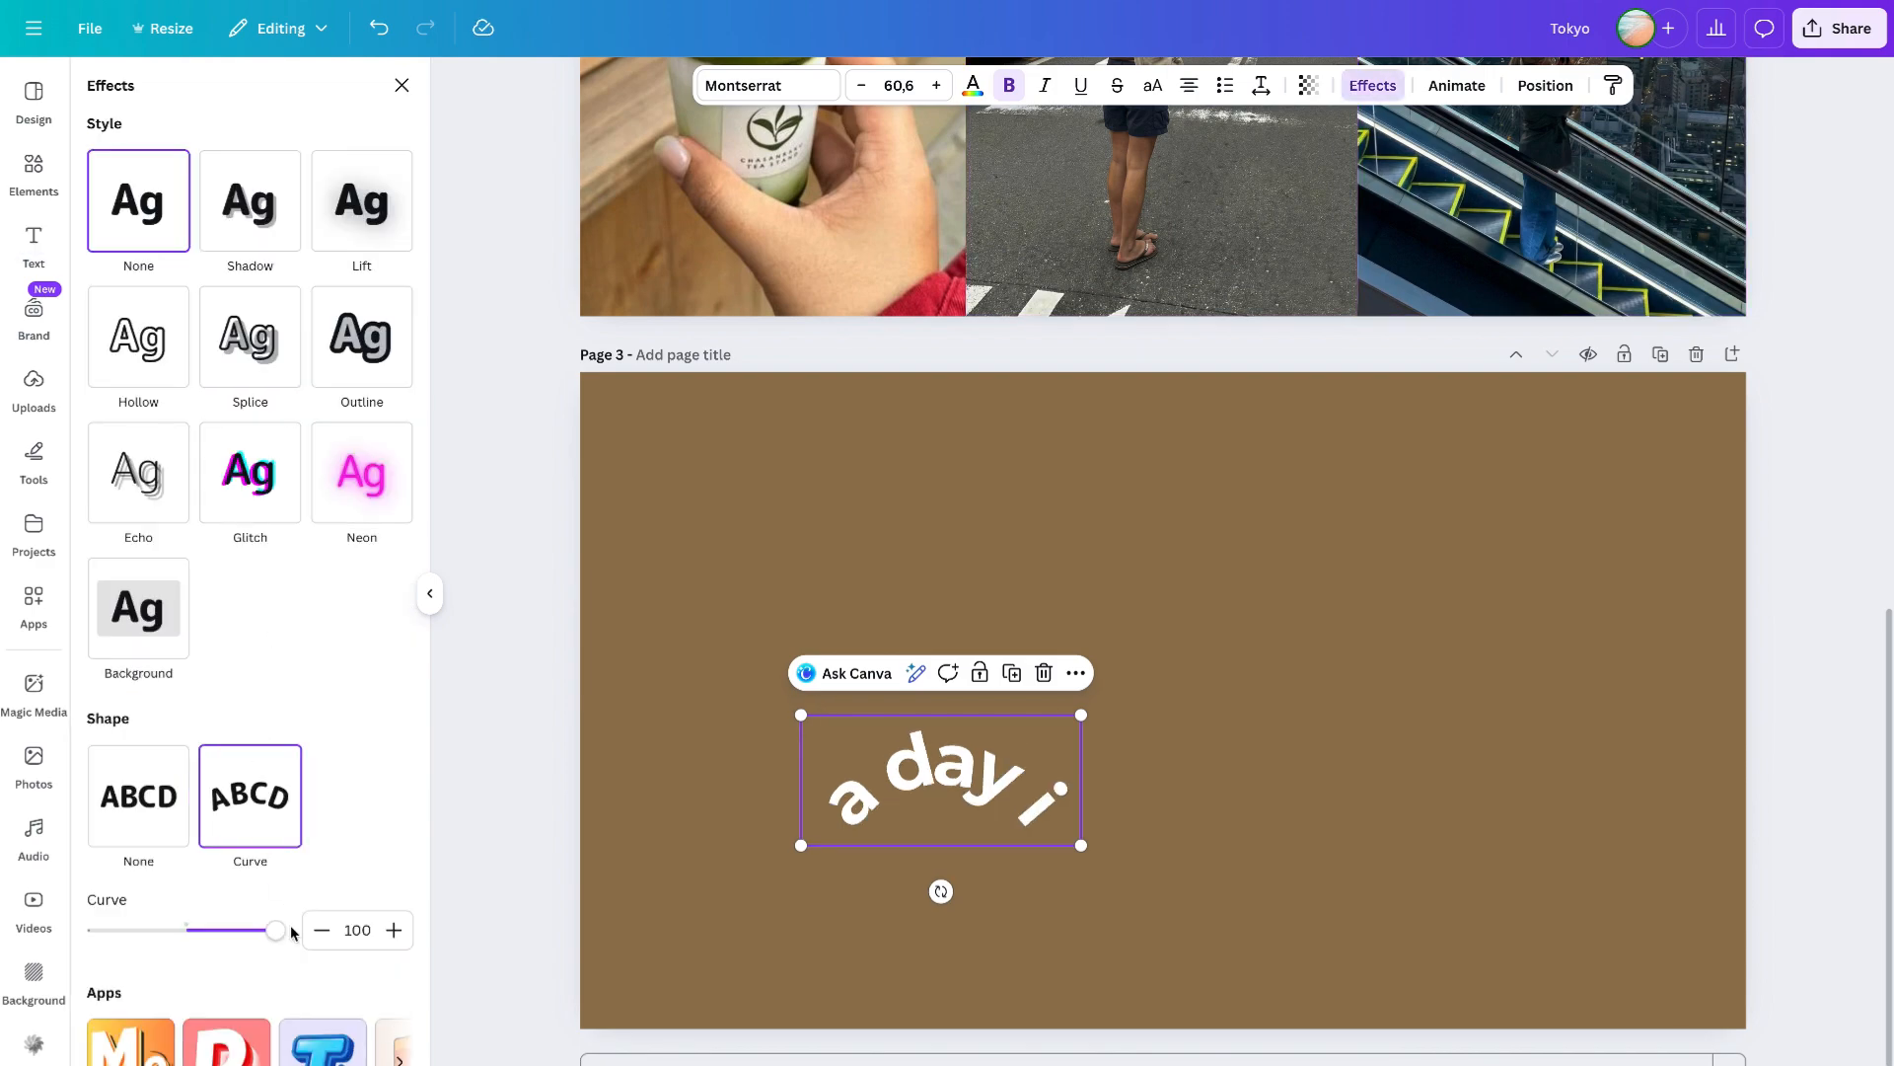
pyautogui.moveTo(278, 939); pyautogui.dragTo(135, 937)
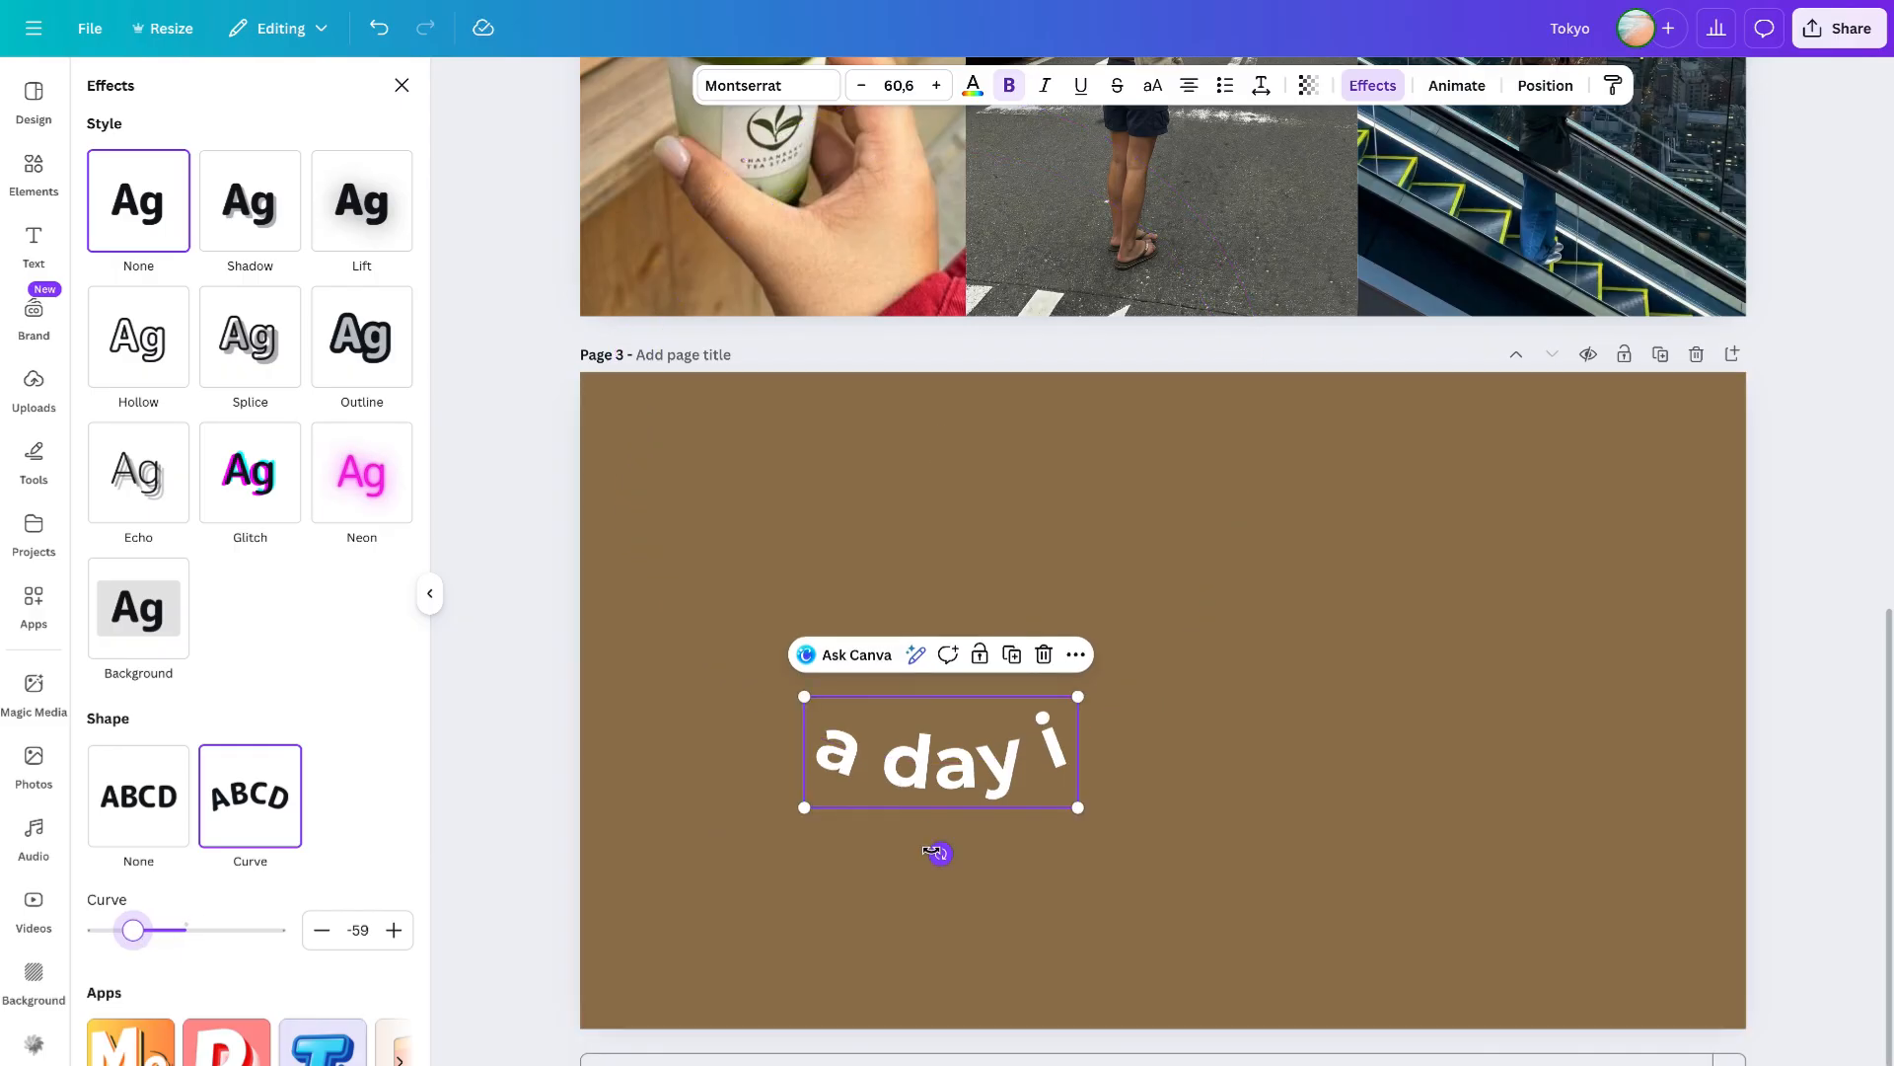
# - Rotate the curved text so it slants upward to the right
pyautogui.moveTo(938, 851); pyautogui.dragTo(986, 844)
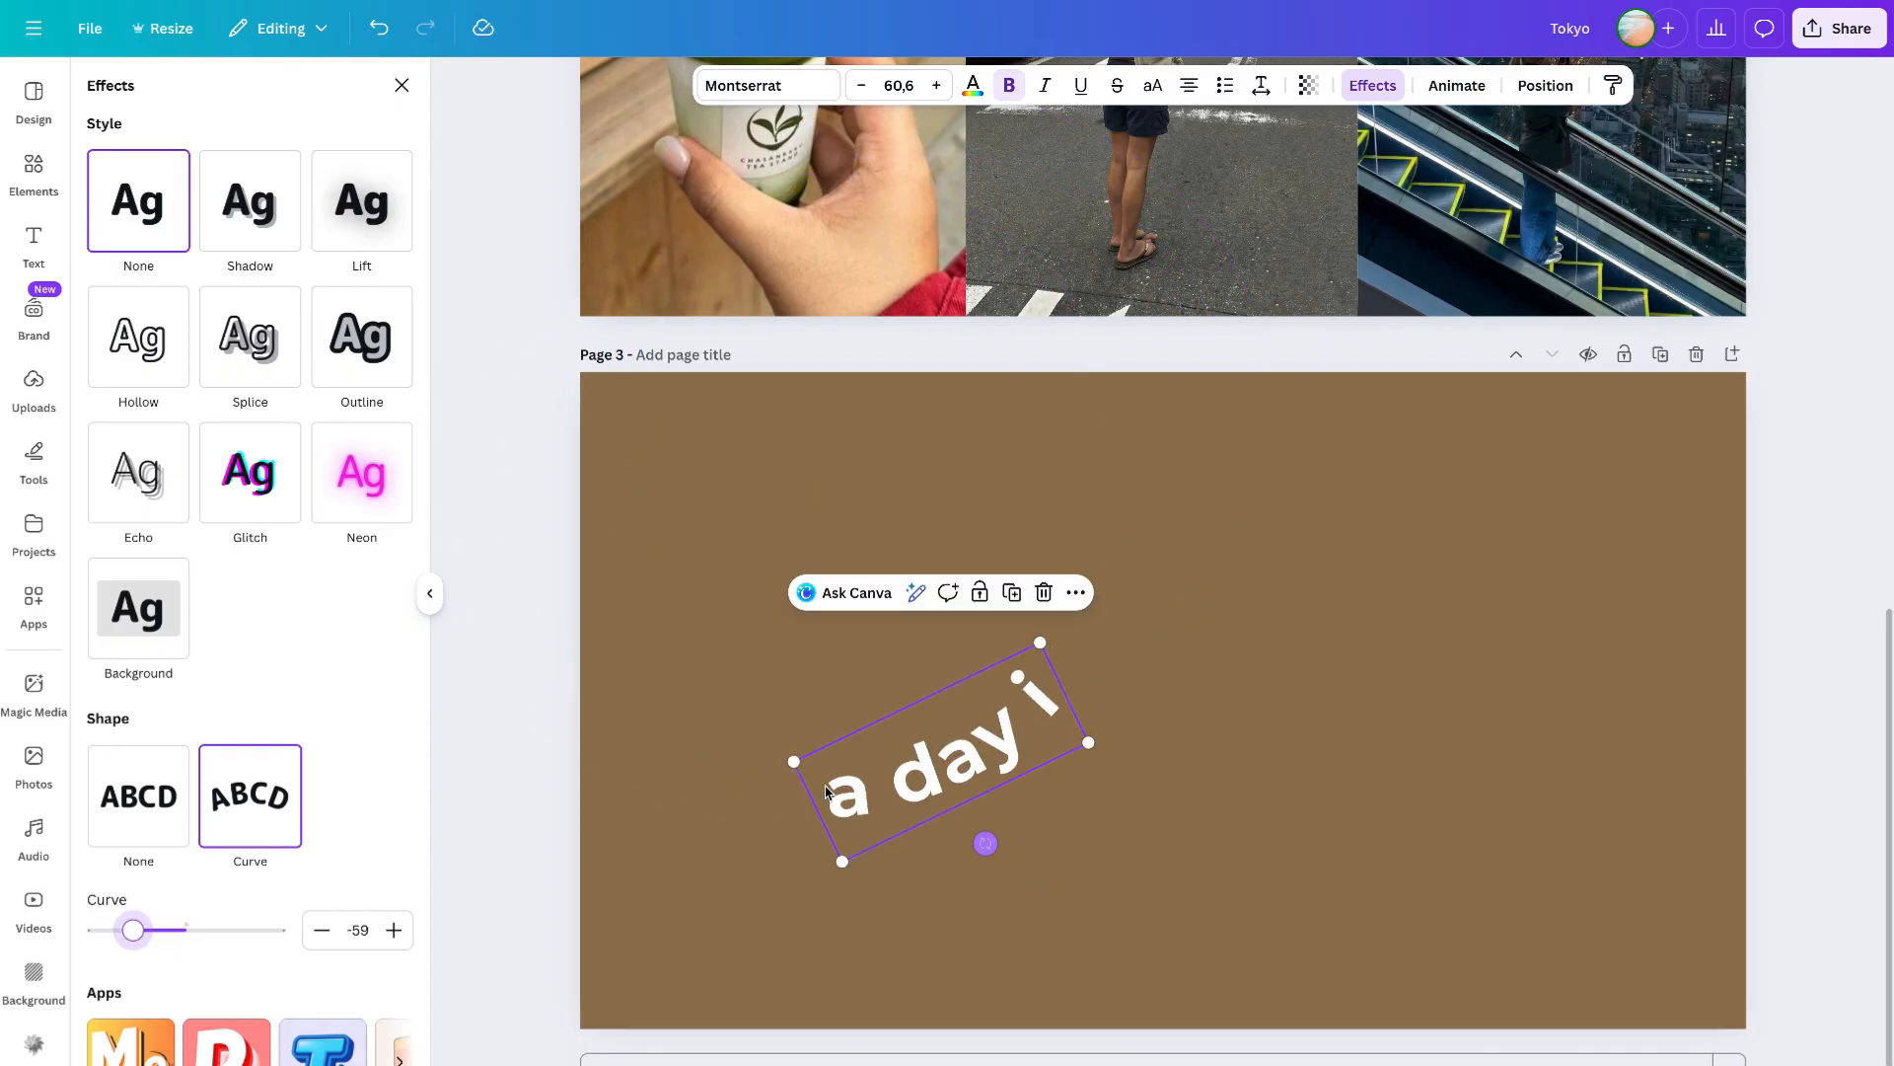
pyautogui.click(957, 754)
# - Duplicate the curved text, place the copy at the end of the line, and change its text to n
pyautogui.hotkey('ctrl', 'd')
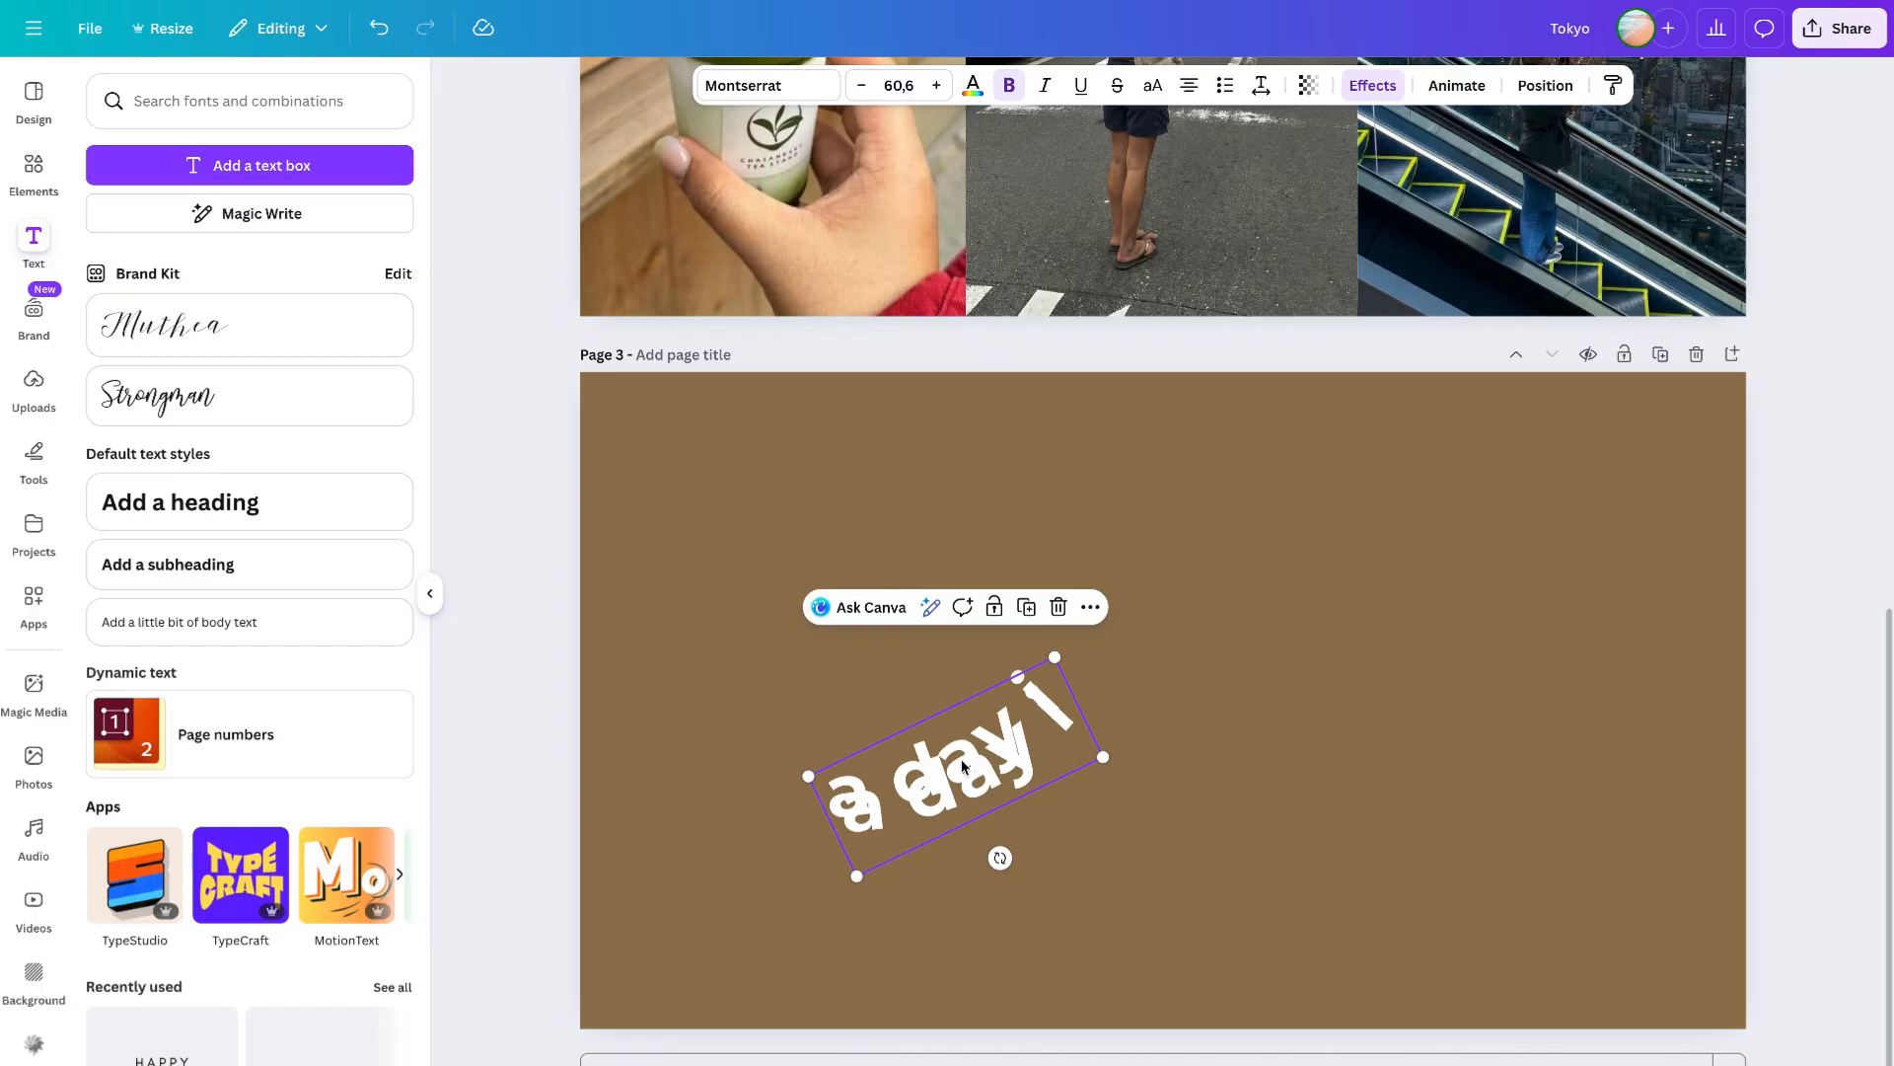
pyautogui.moveTo(959, 756); pyautogui.dragTo(1080, 675)
pyautogui.doubleClick(1186, 621)
pyautogui.write('n')
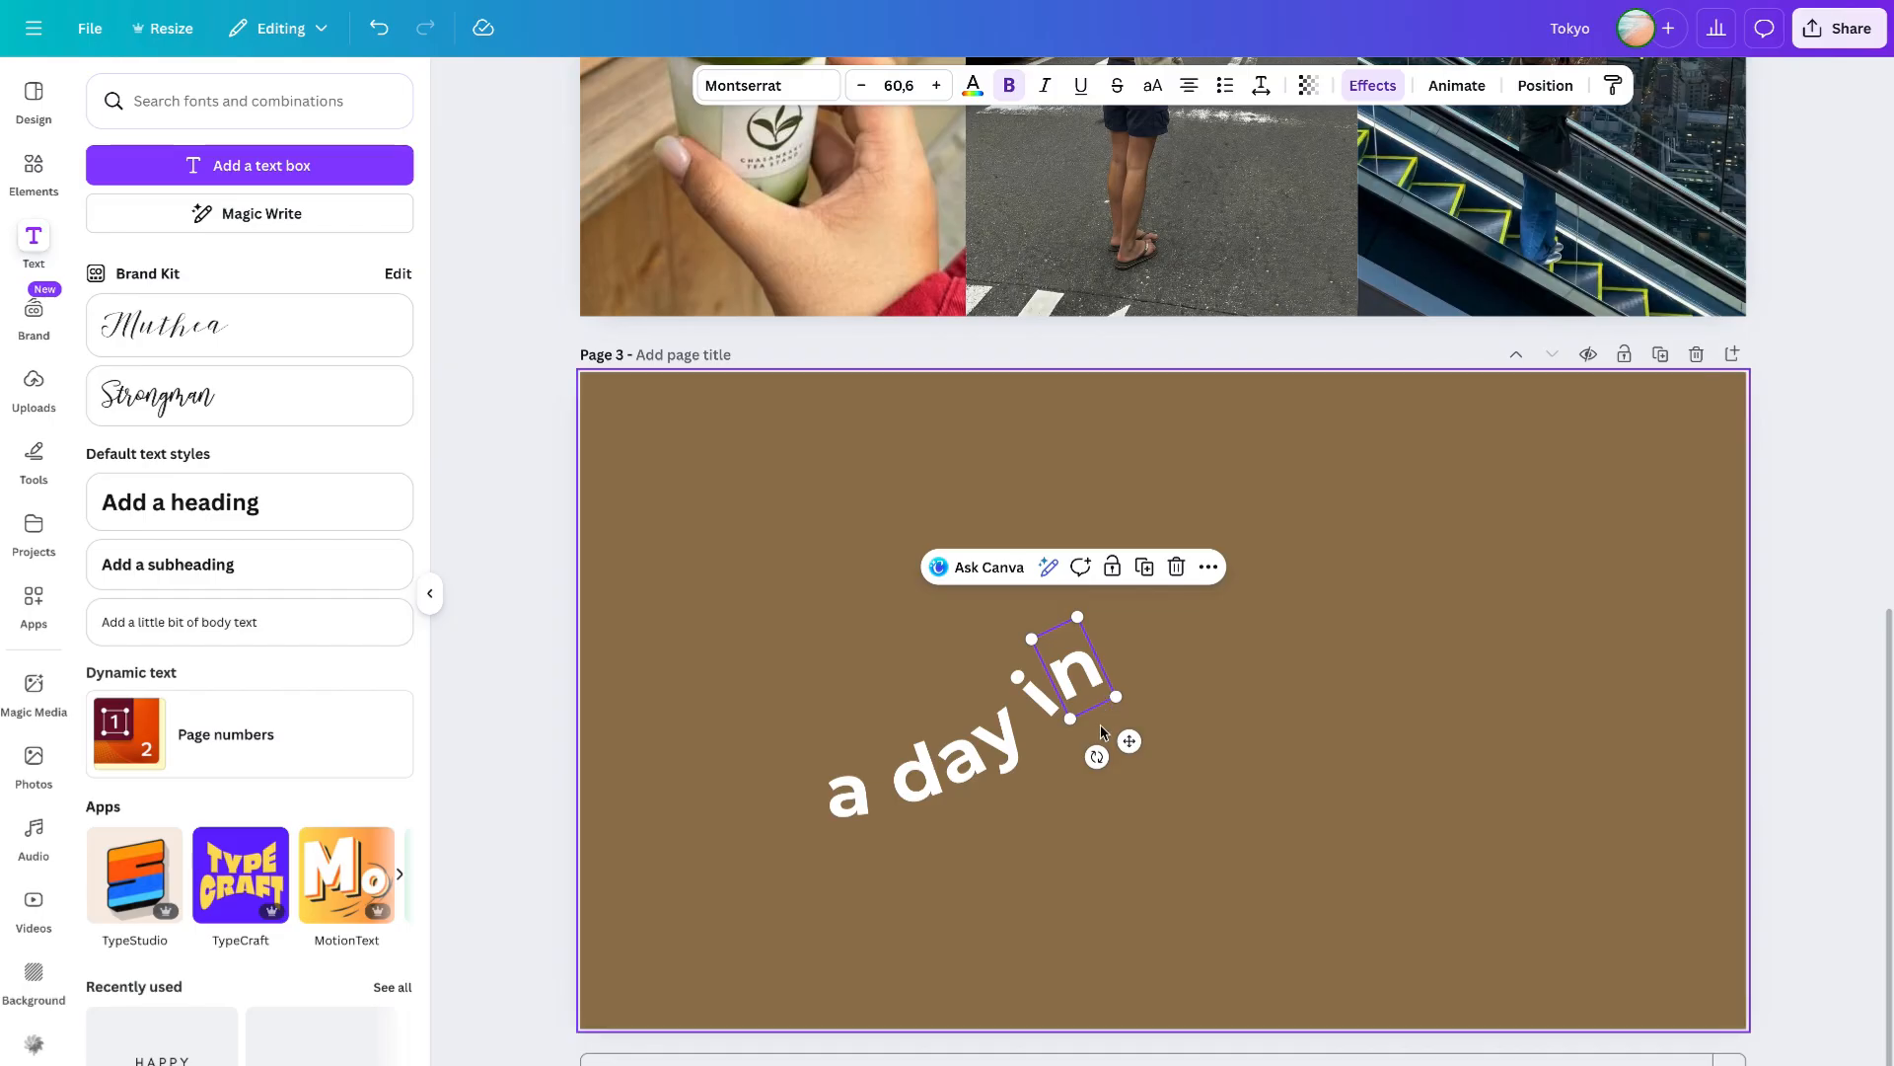
pyautogui.moveTo(1095, 756); pyautogui.dragTo(1105, 754)
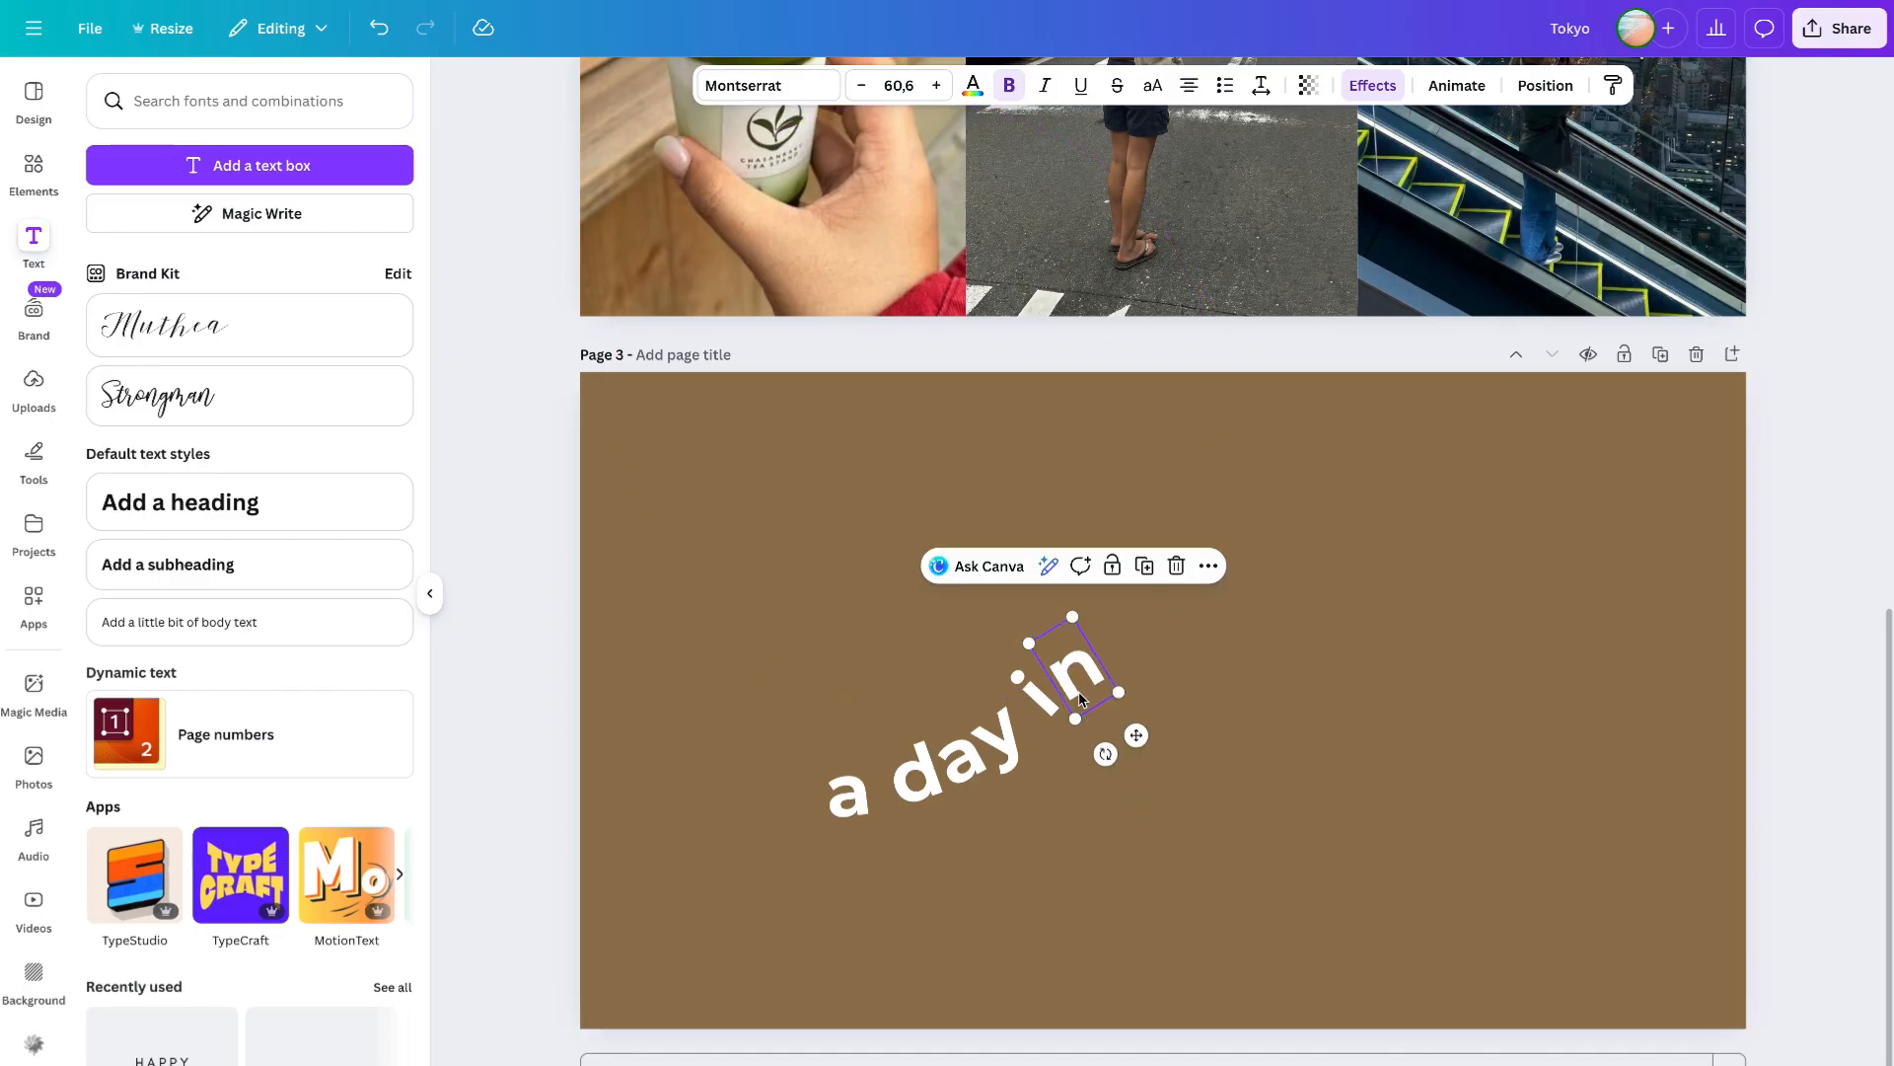
# - Add another curved text piece reading tokyo after in, continuing the diagonal line
pyautogui.moveTo(1080, 688); pyautogui.dragTo(1183, 606)
pyautogui.doubleClick(1183, 606)
pyautogui.write('tokyo')
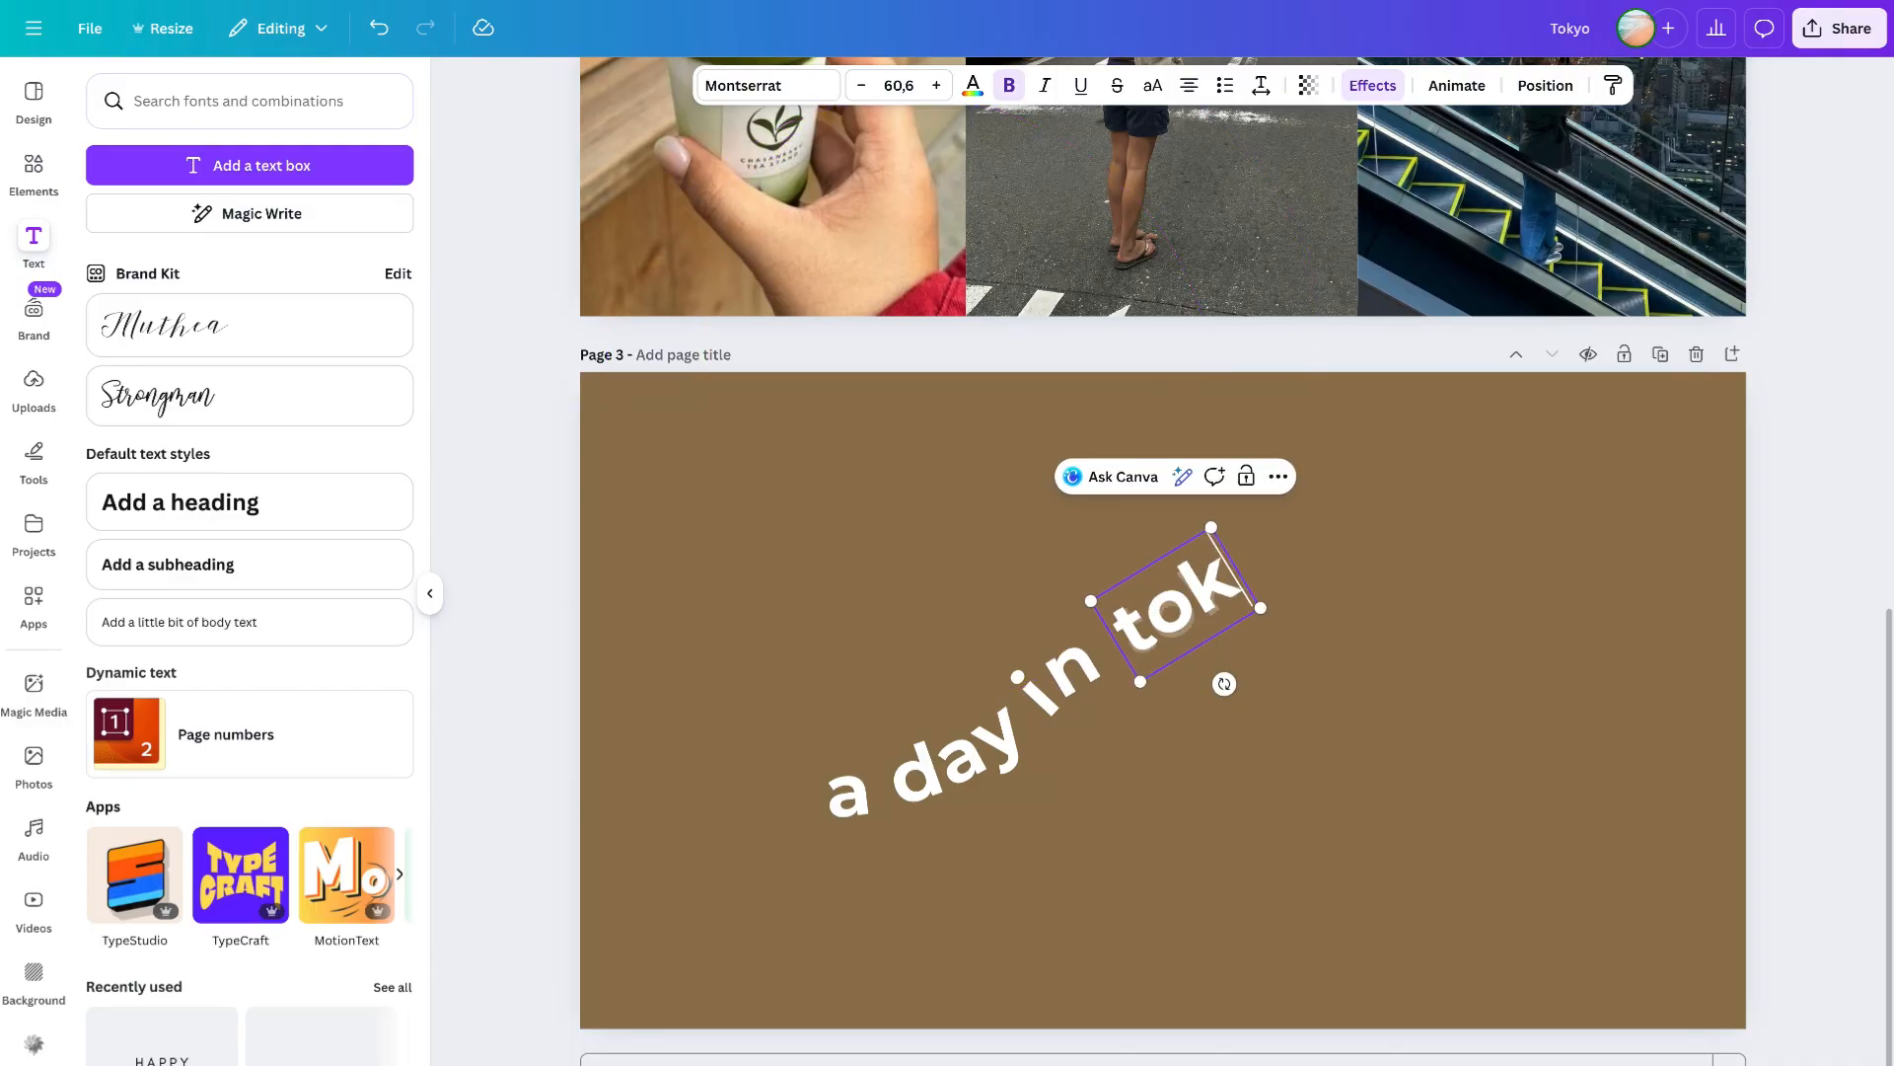
pyautogui.click(1352, 699)
pyautogui.moveTo(1207, 573); pyautogui.dragTo(1253, 558)
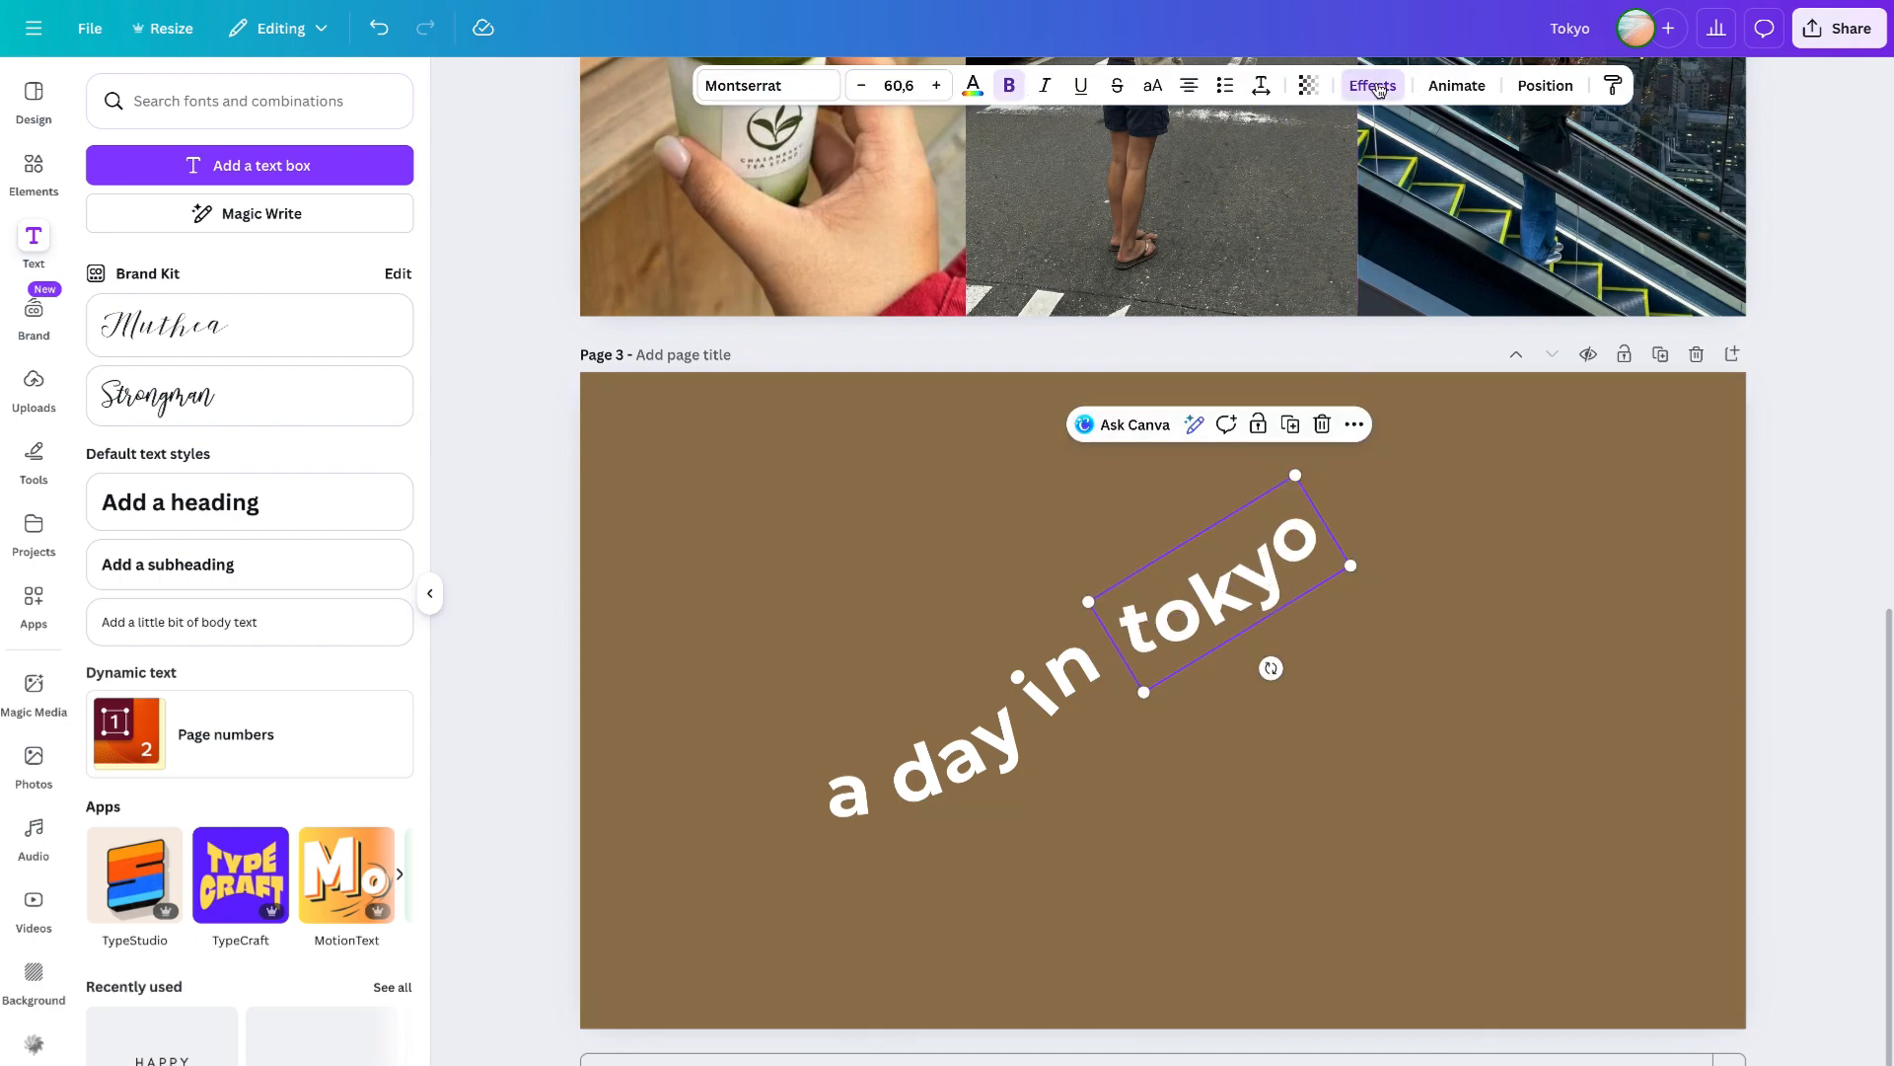
# - Reduce the curve on the tokyo text and rotate and move it to follow the line
pyautogui.click(1373, 85)
pyautogui.moveTo(129, 910); pyautogui.dragTo(246, 909)
pyautogui.moveTo(1283, 688); pyautogui.dragTo(1215, 821)
pyautogui.moveTo(1248, 613); pyautogui.dragTo(1162, 637)
pyautogui.click(1115, 732)
pyautogui.click(1422, 647)
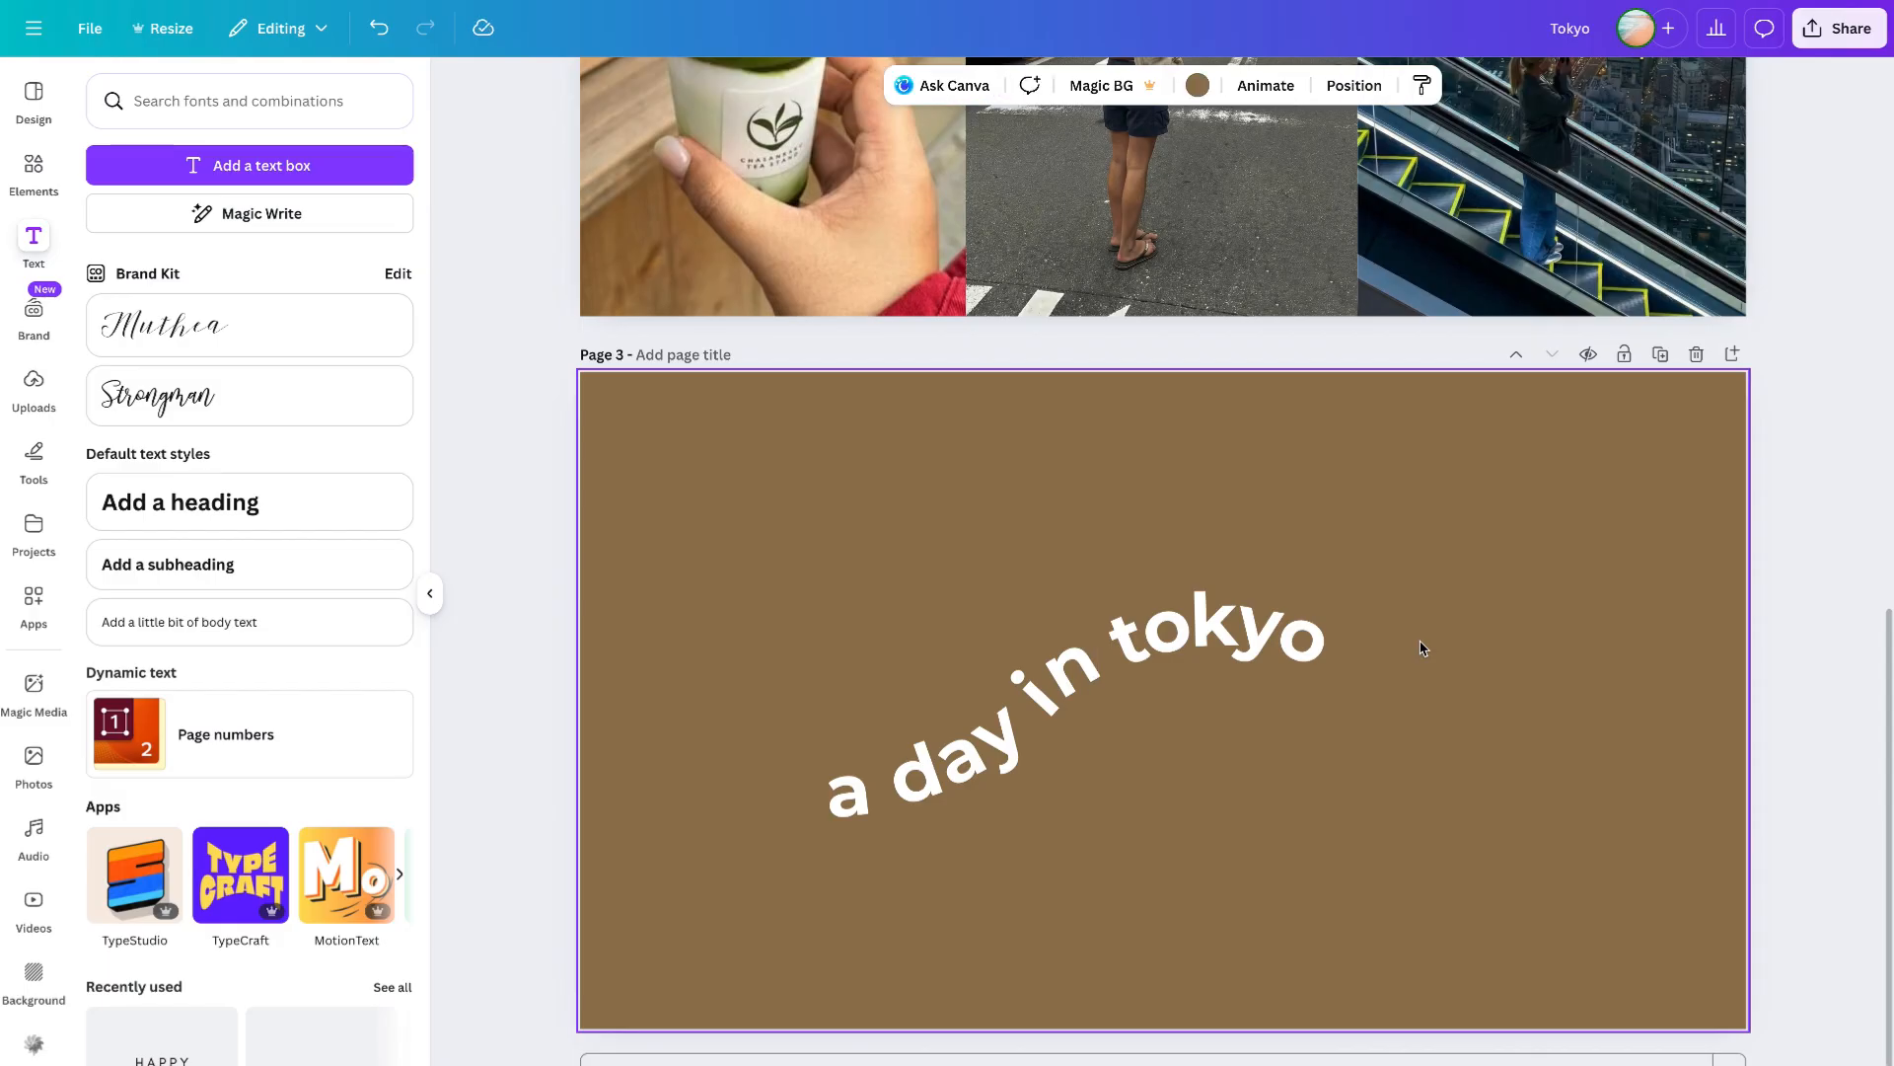
pyautogui.moveTo(1065, 678); pyautogui.dragTo(1068, 676)
pyautogui.click(1231, 640)
pyautogui.moveTo(1232, 644); pyautogui.dragTo(1232, 643)
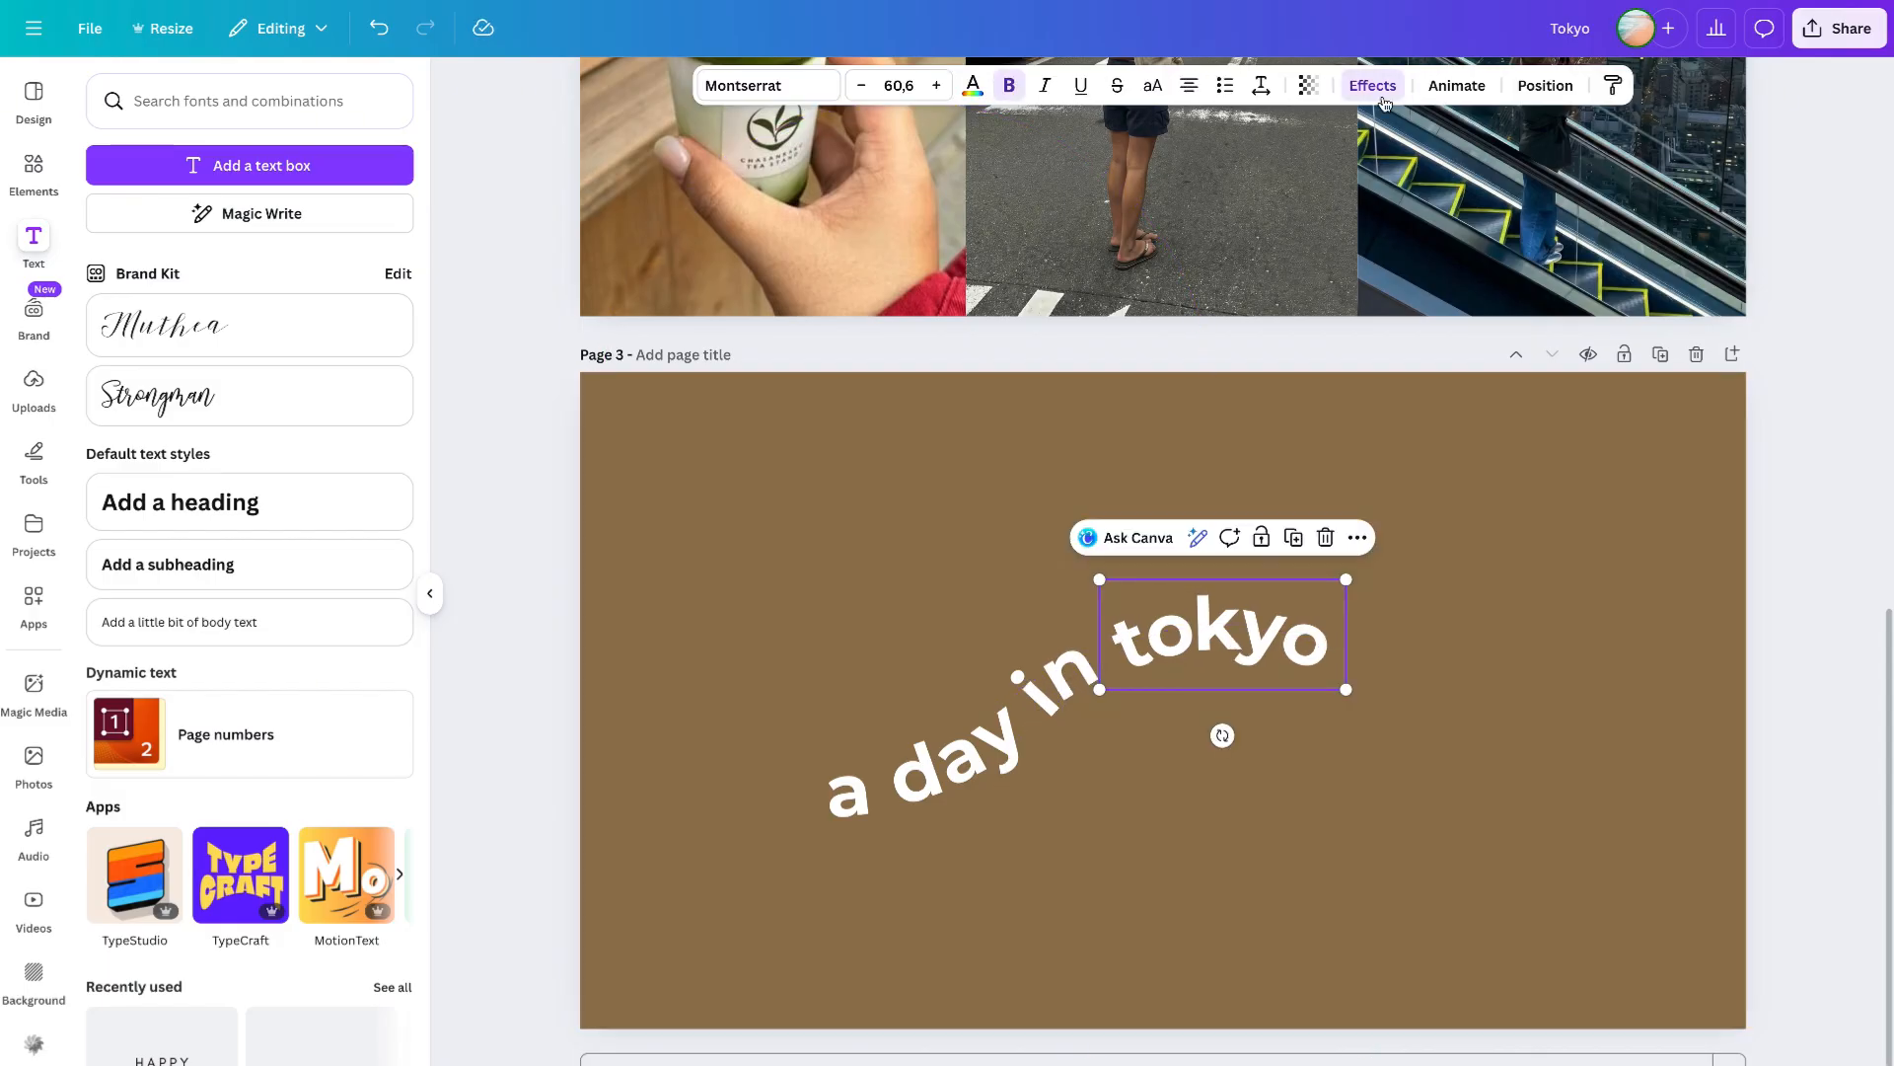
pyautogui.moveTo(1075, 676); pyautogui.dragTo(1075, 676)
pyautogui.click(1235, 721)
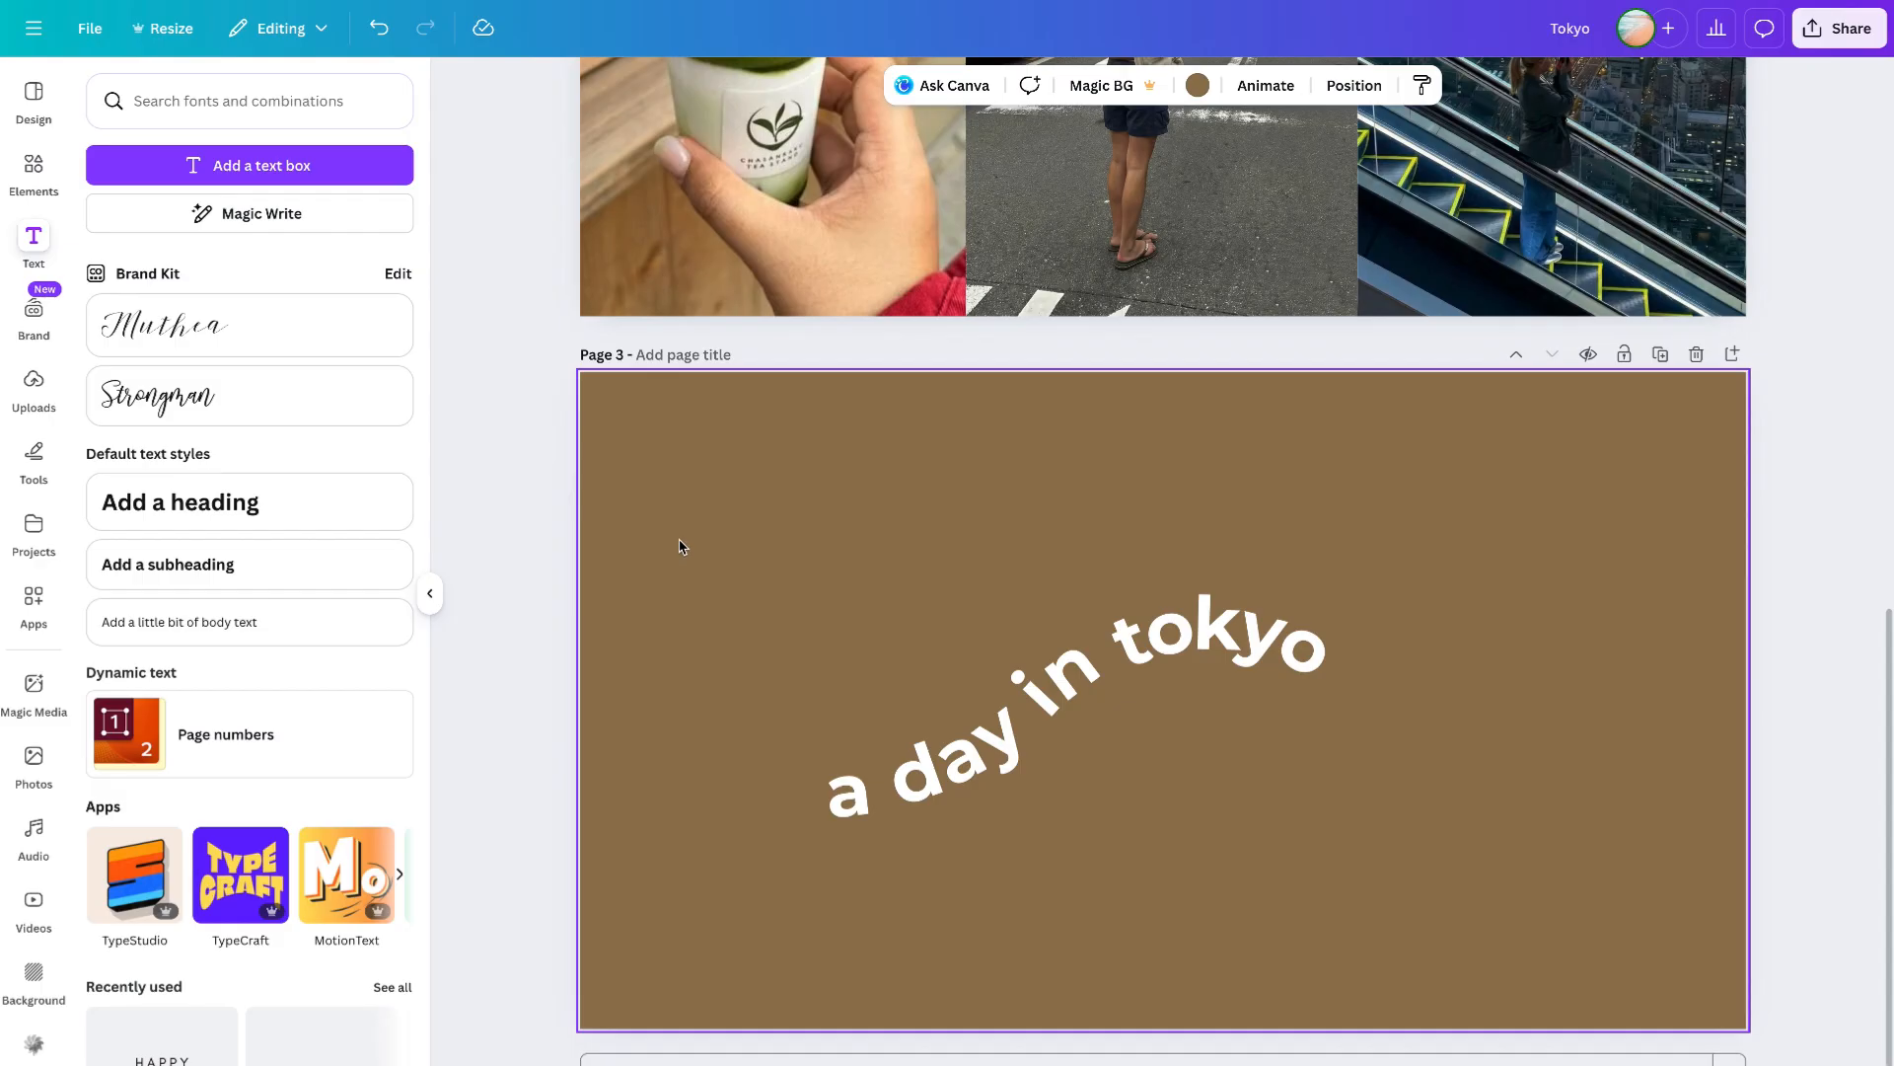
# - Group the three curved text pieces and enlarge the group to font size about 83.7
pyautogui.moveTo(681, 546); pyautogui.dragTo(1318, 869)
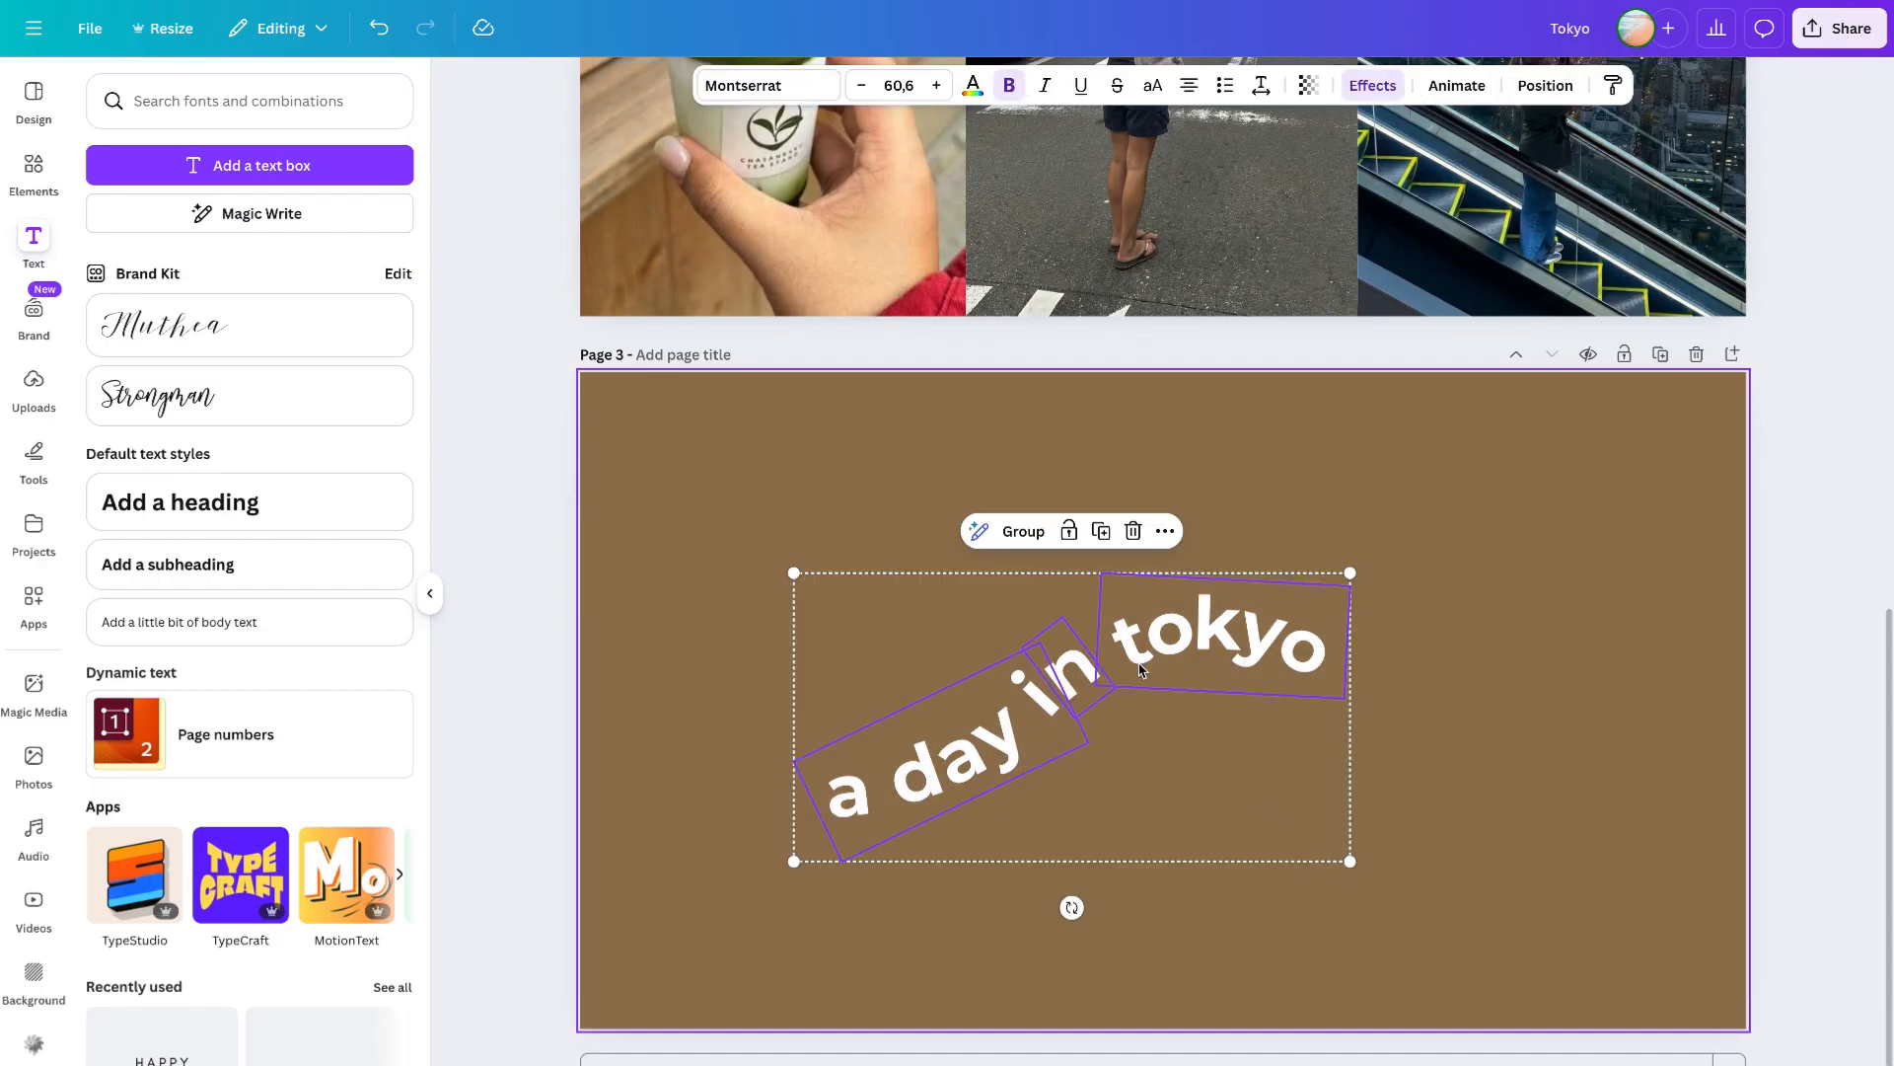
pyautogui.click(1018, 534)
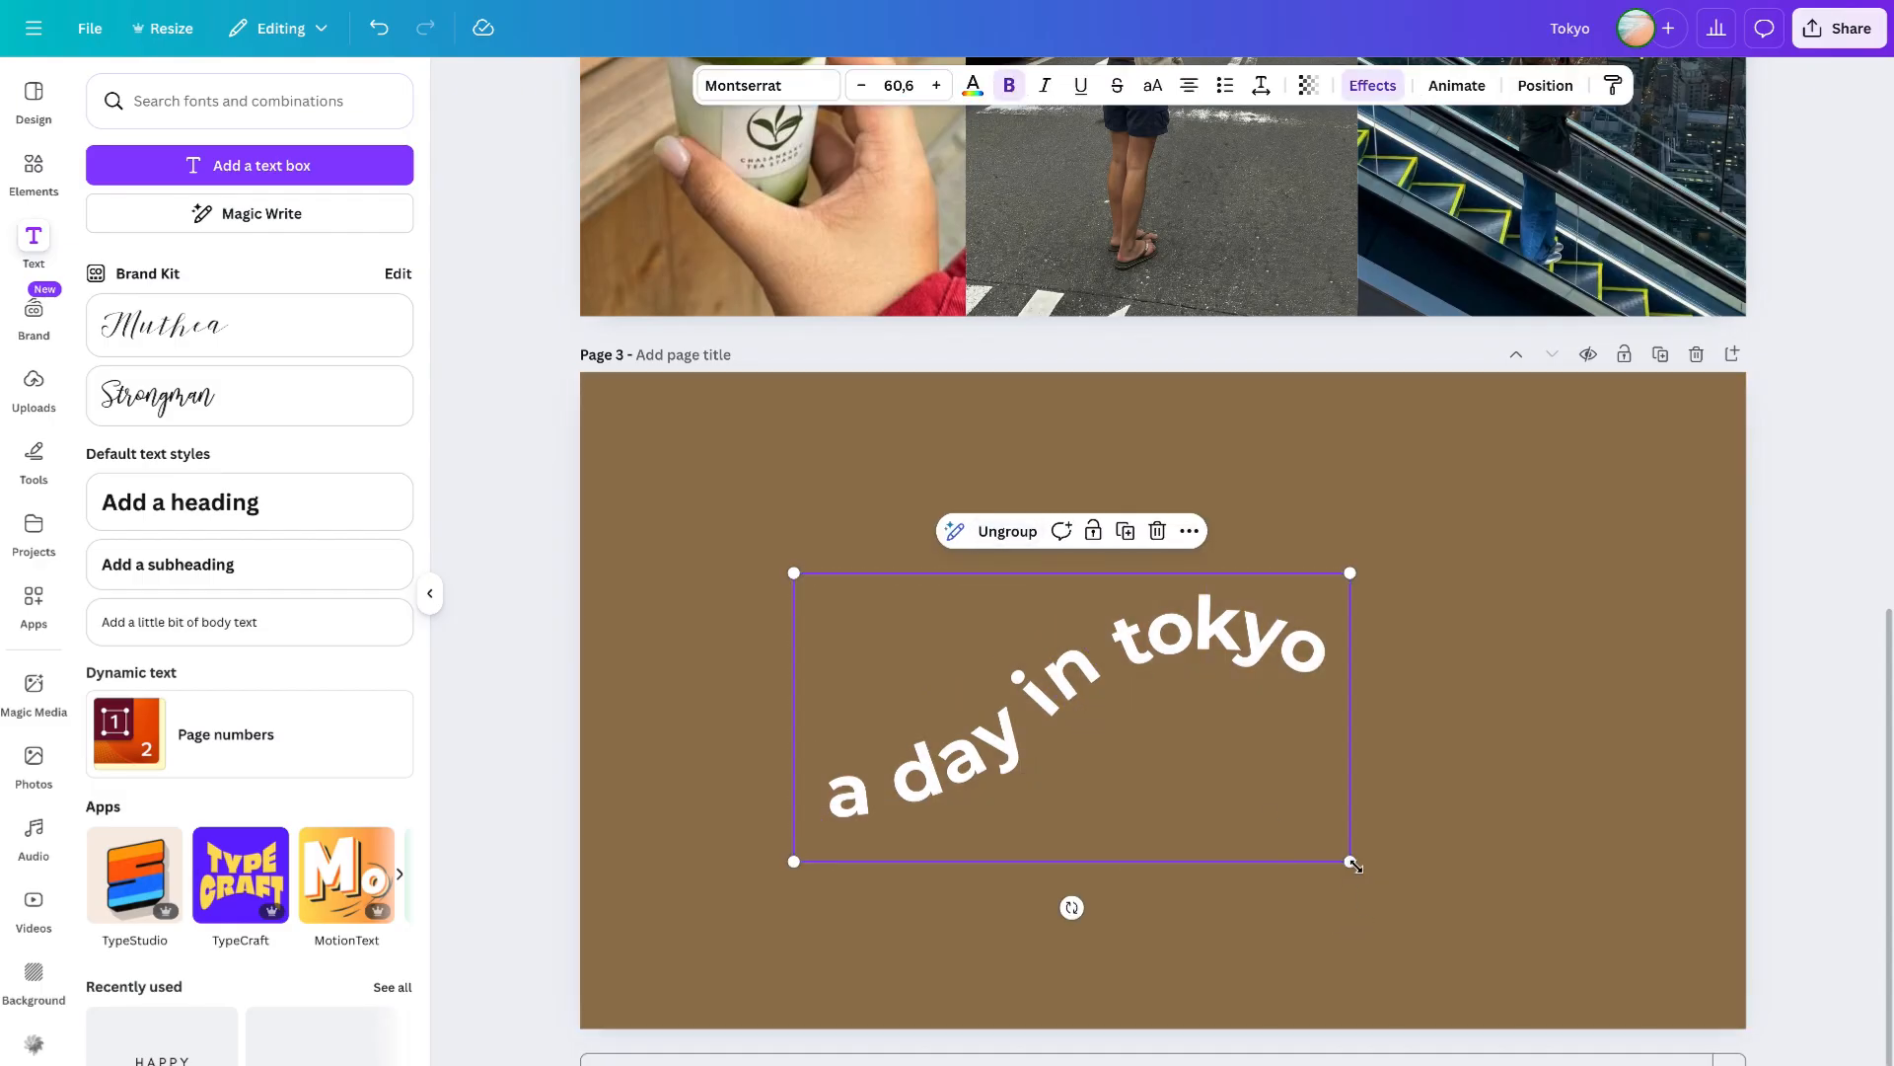
pyautogui.moveTo(1351, 864); pyautogui.dragTo(1565, 968)
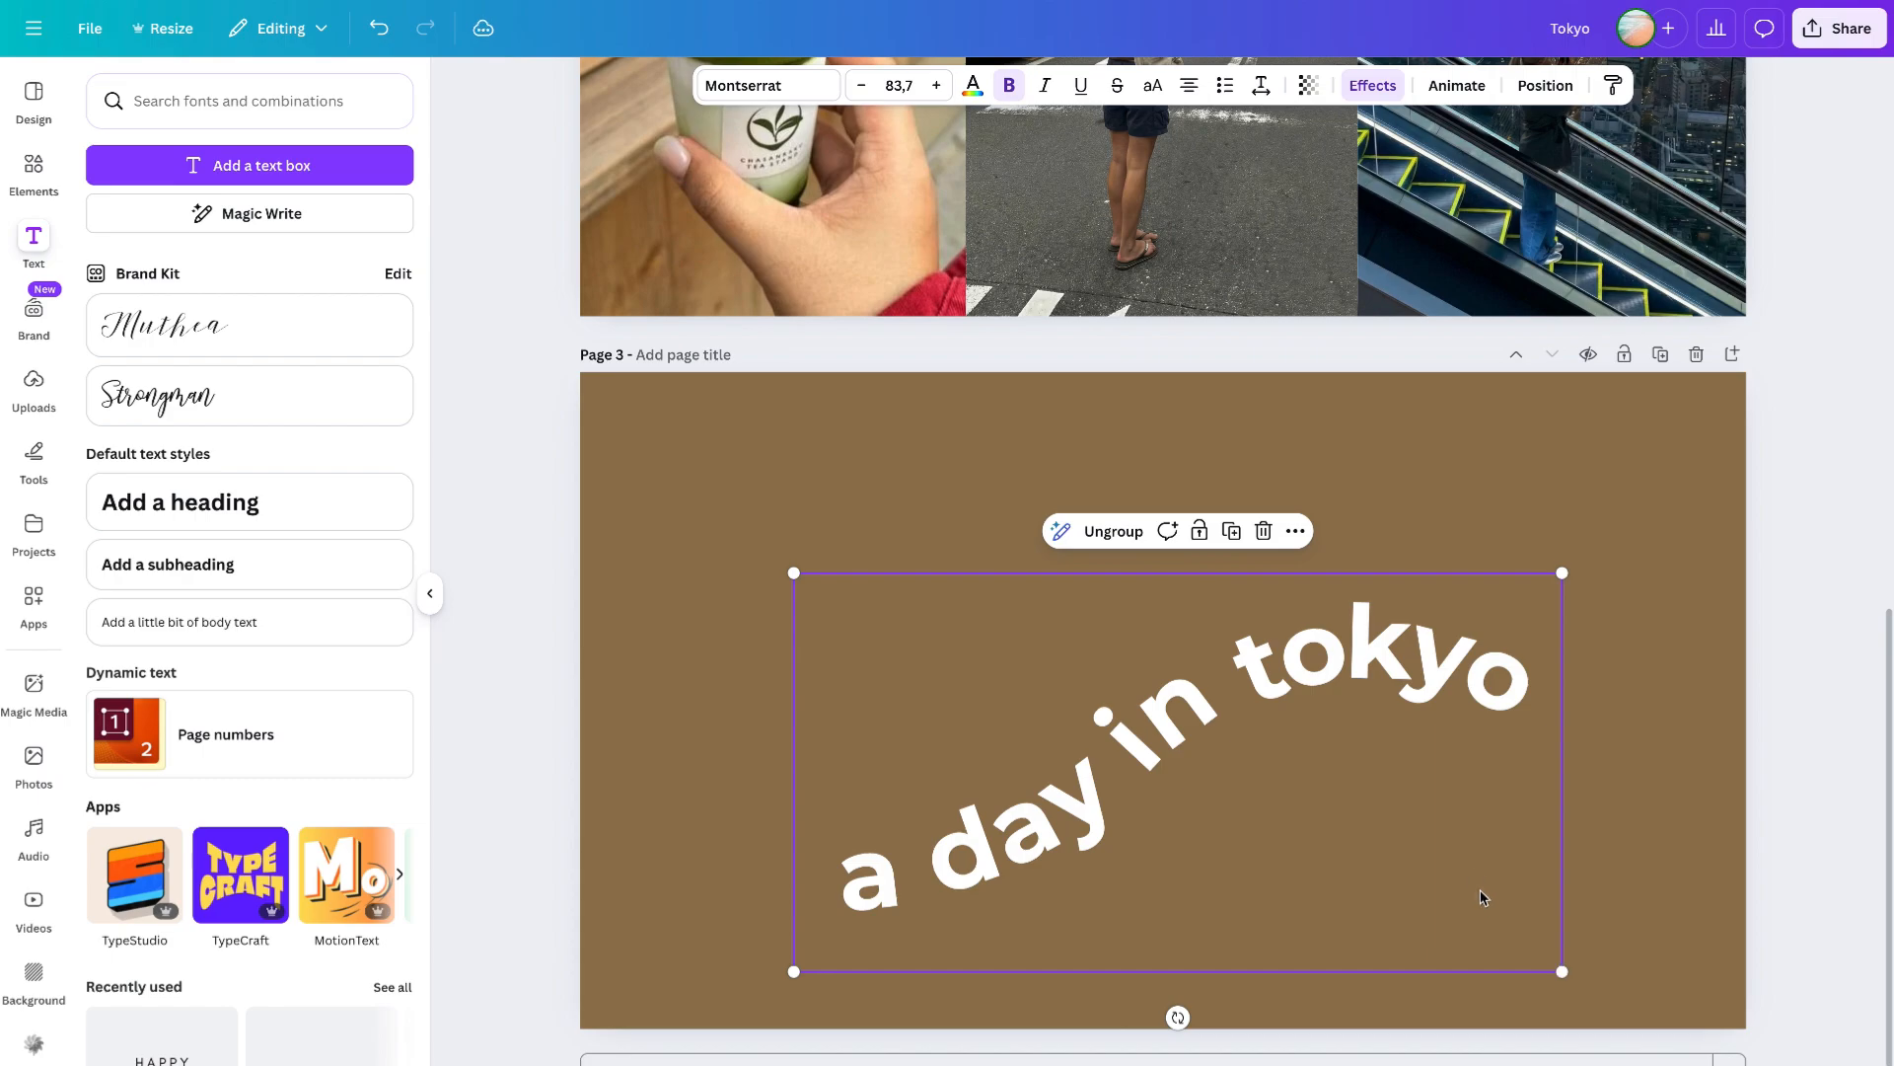
pyautogui.moveTo(1480, 897); pyautogui.dragTo(1469, 849)
# - Paste the grouped a day in tokyo title onto page 2's photo collage
pyautogui.scroll(-1, 1081, 708)
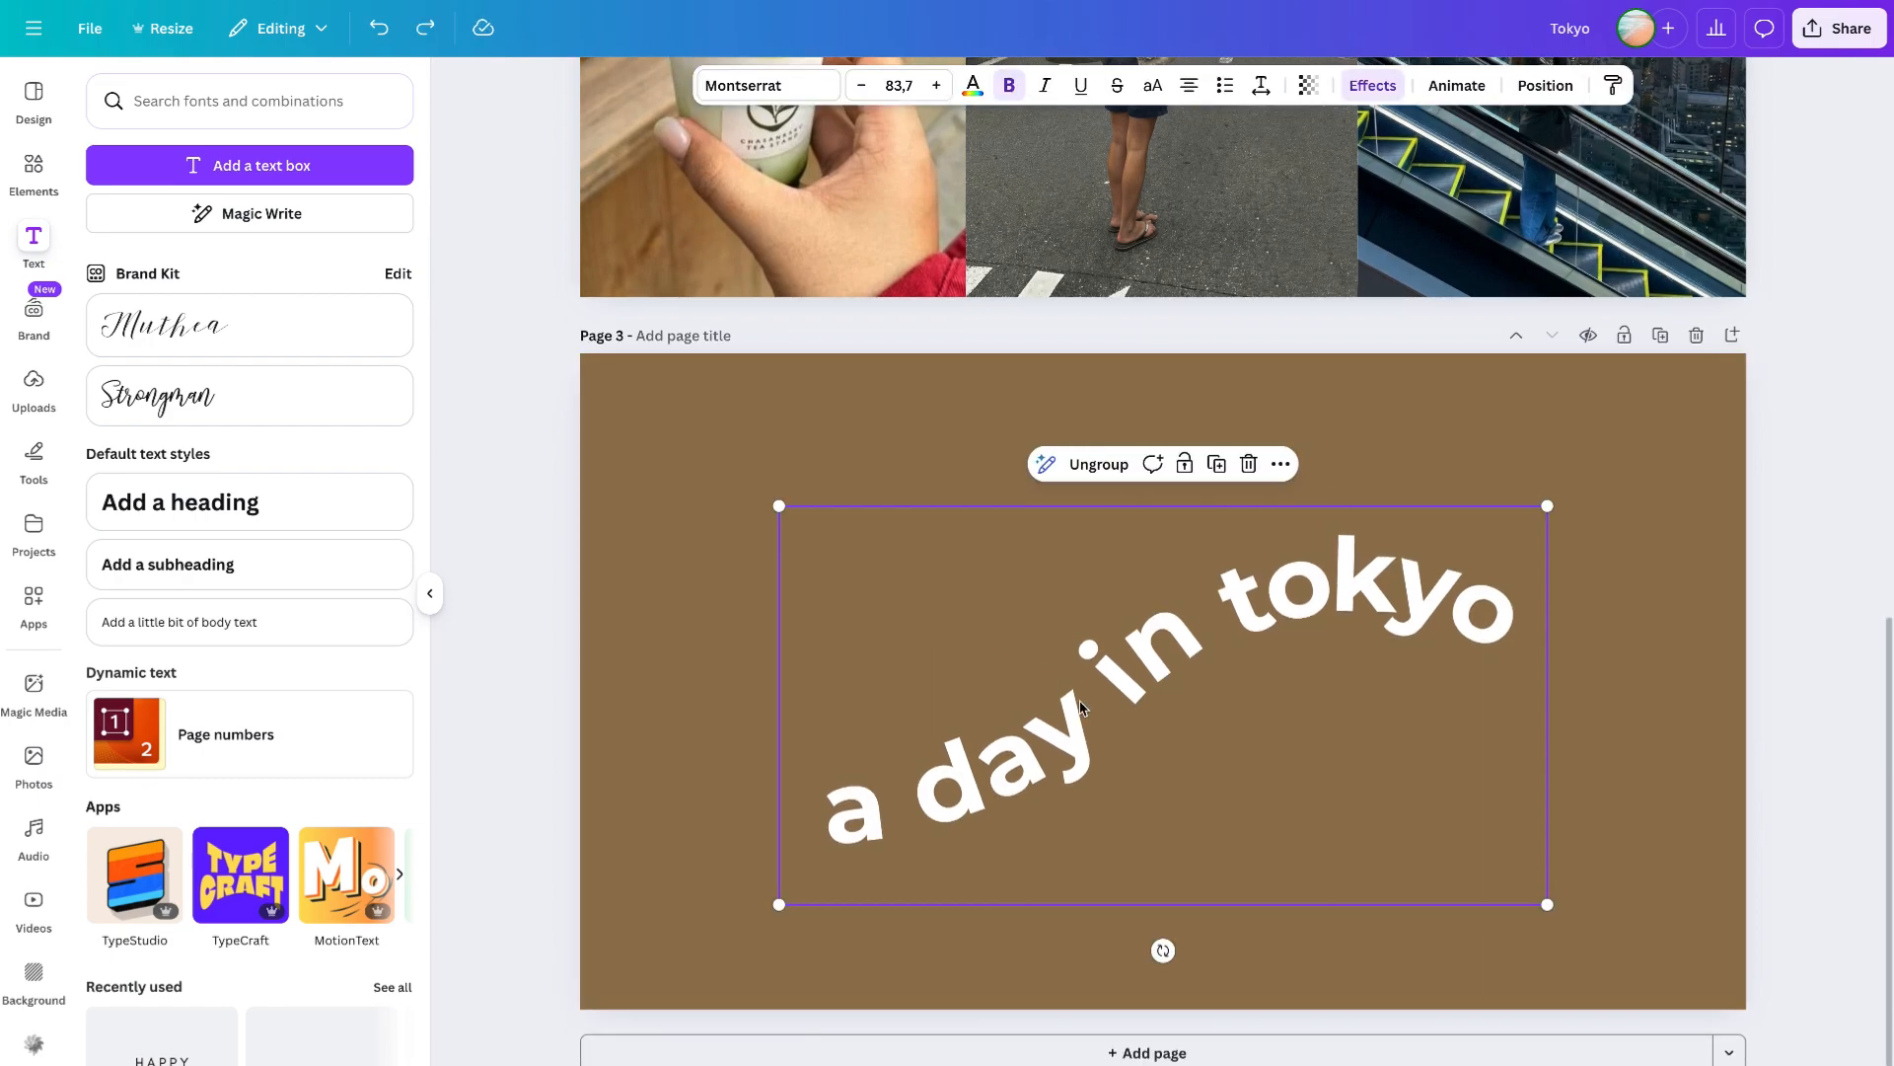
pyautogui.click(659, 668)
pyautogui.scroll(9, 748, 542)
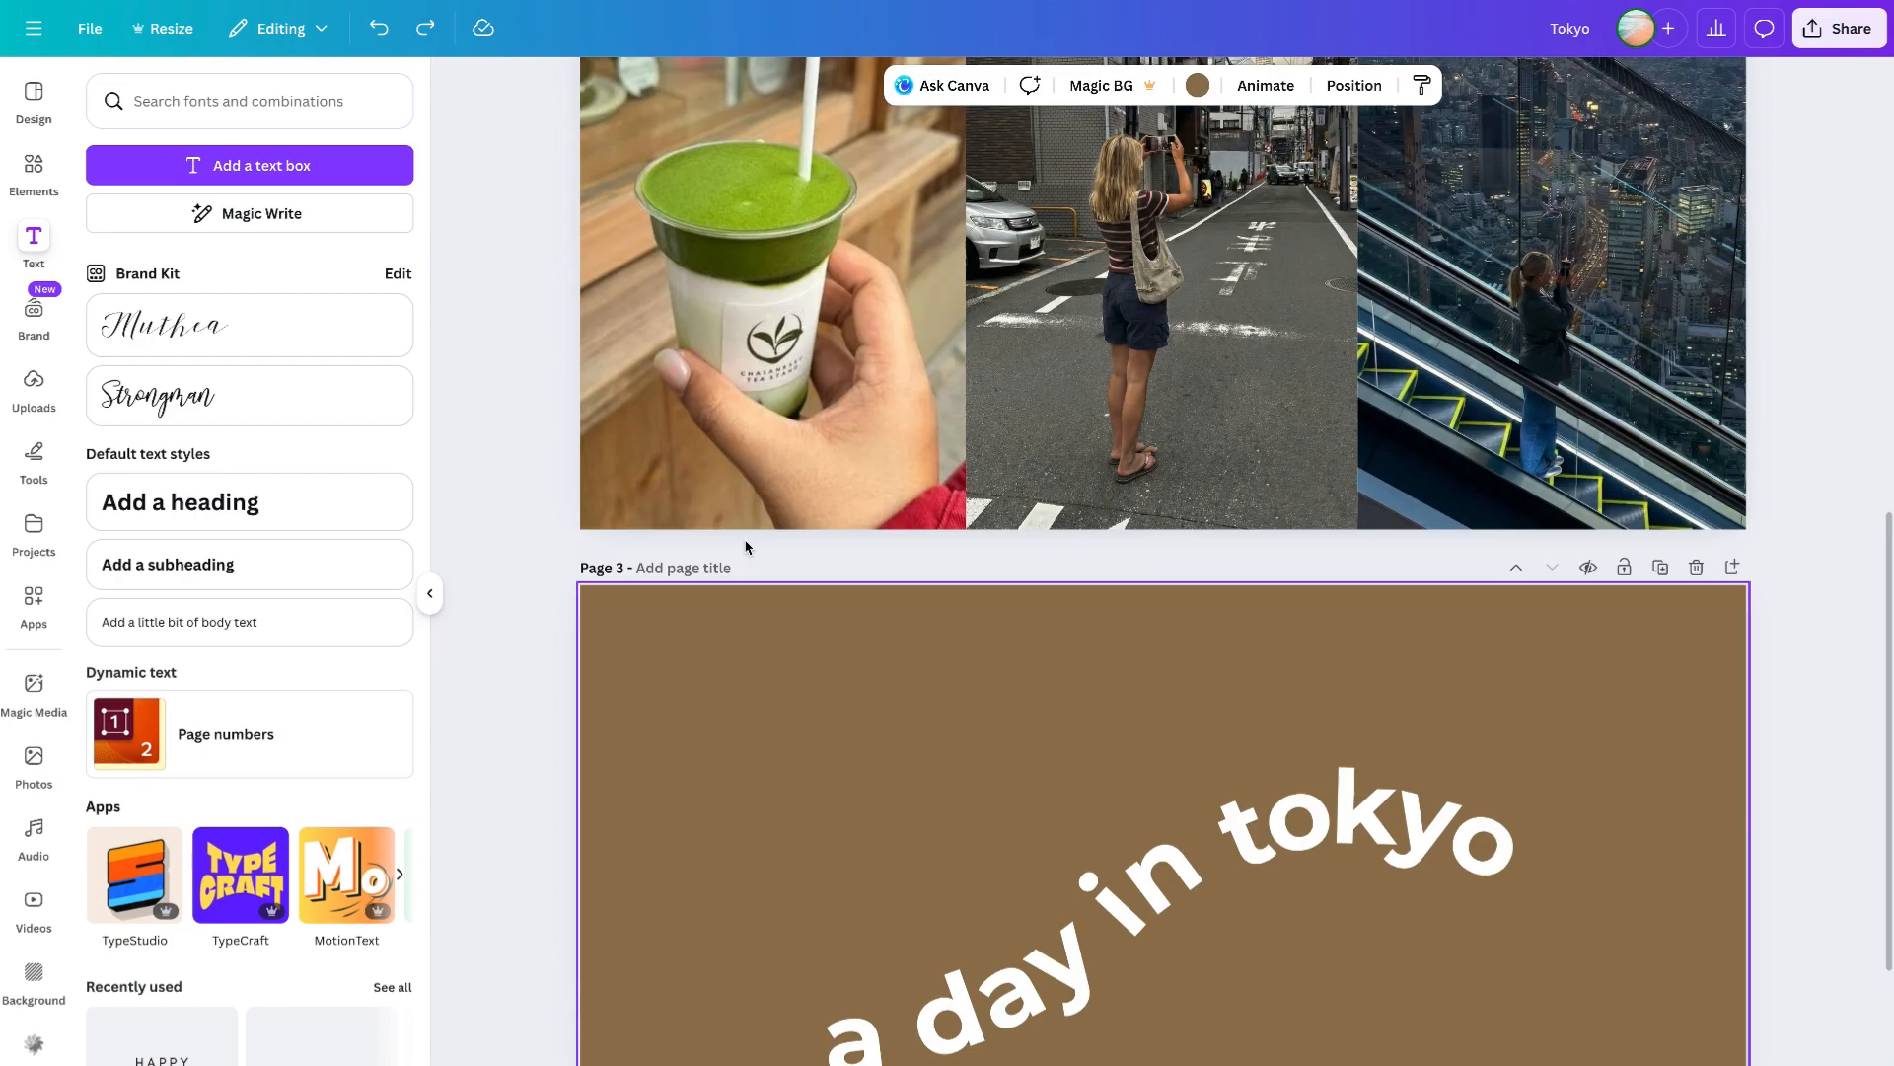
pyautogui.scroll(-4, 1068, 784)
pyautogui.click(829, 418)
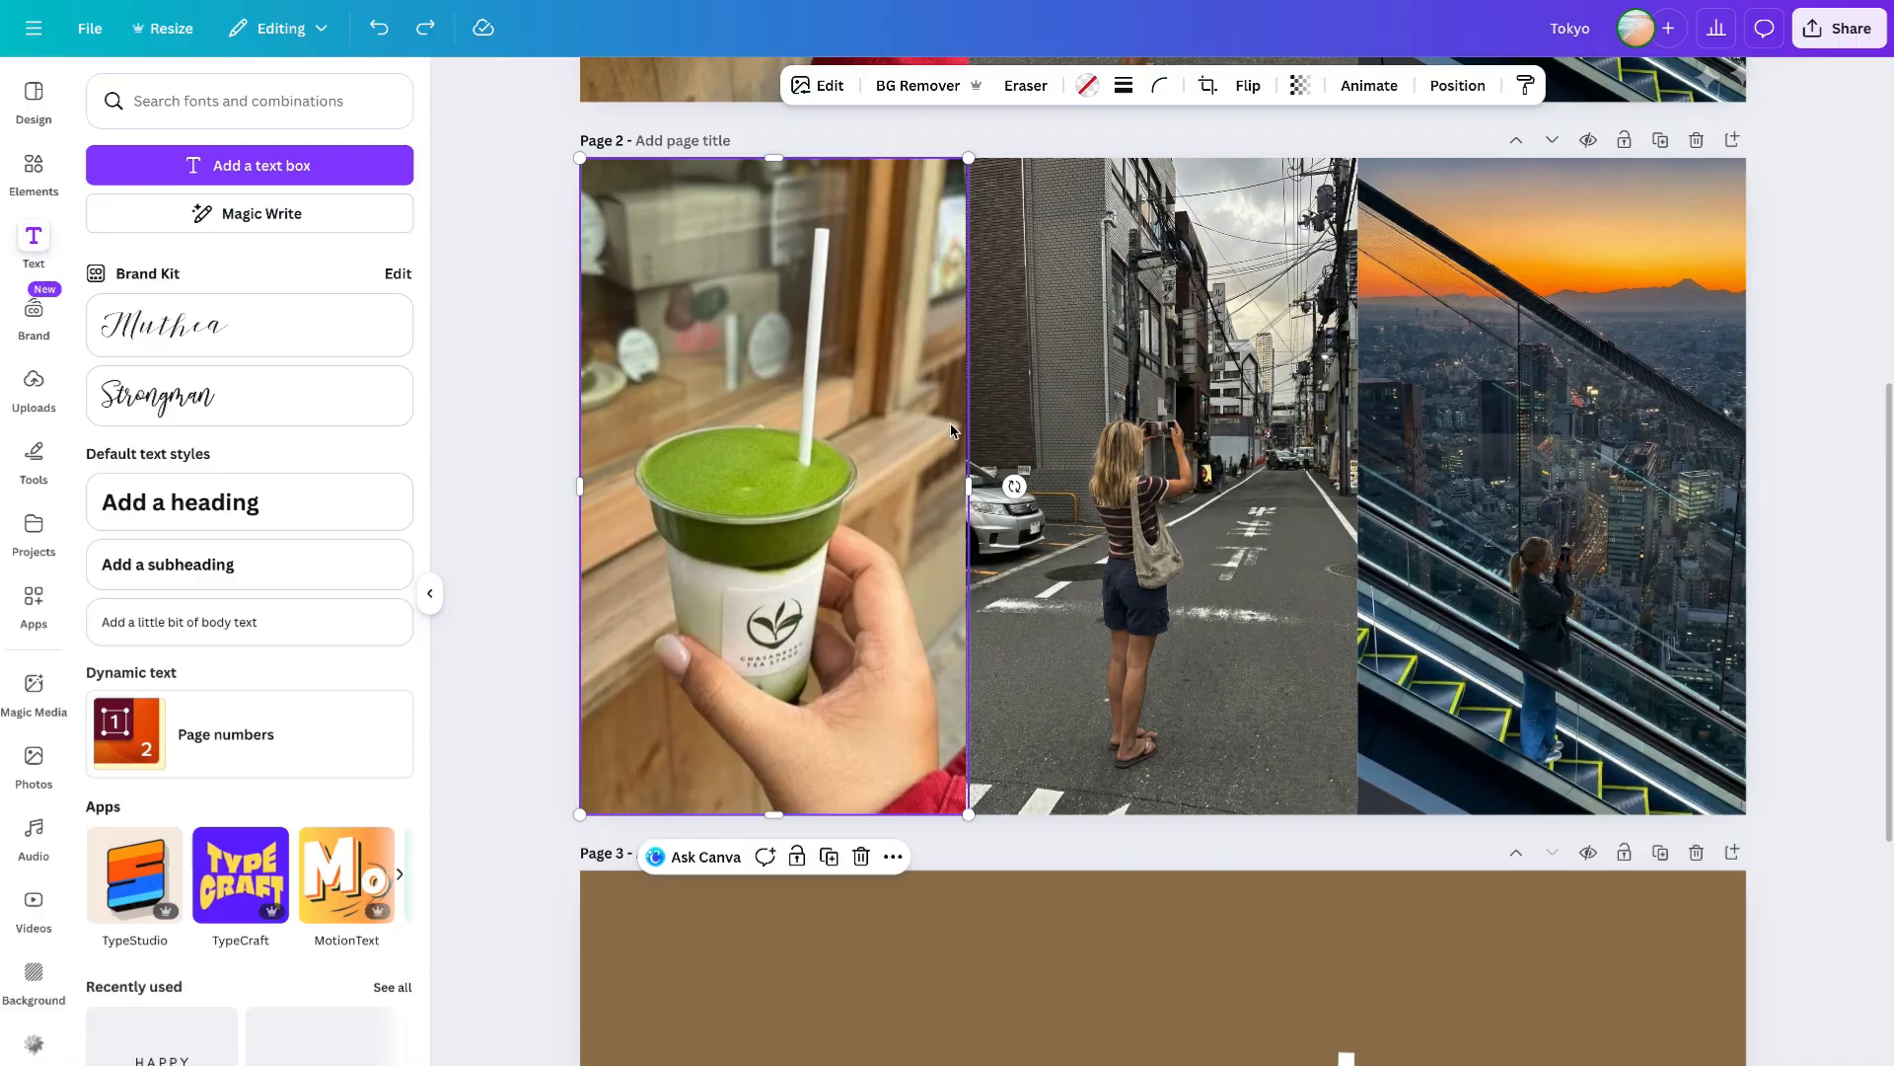
pyautogui.hotkey('ctrl', 'v')
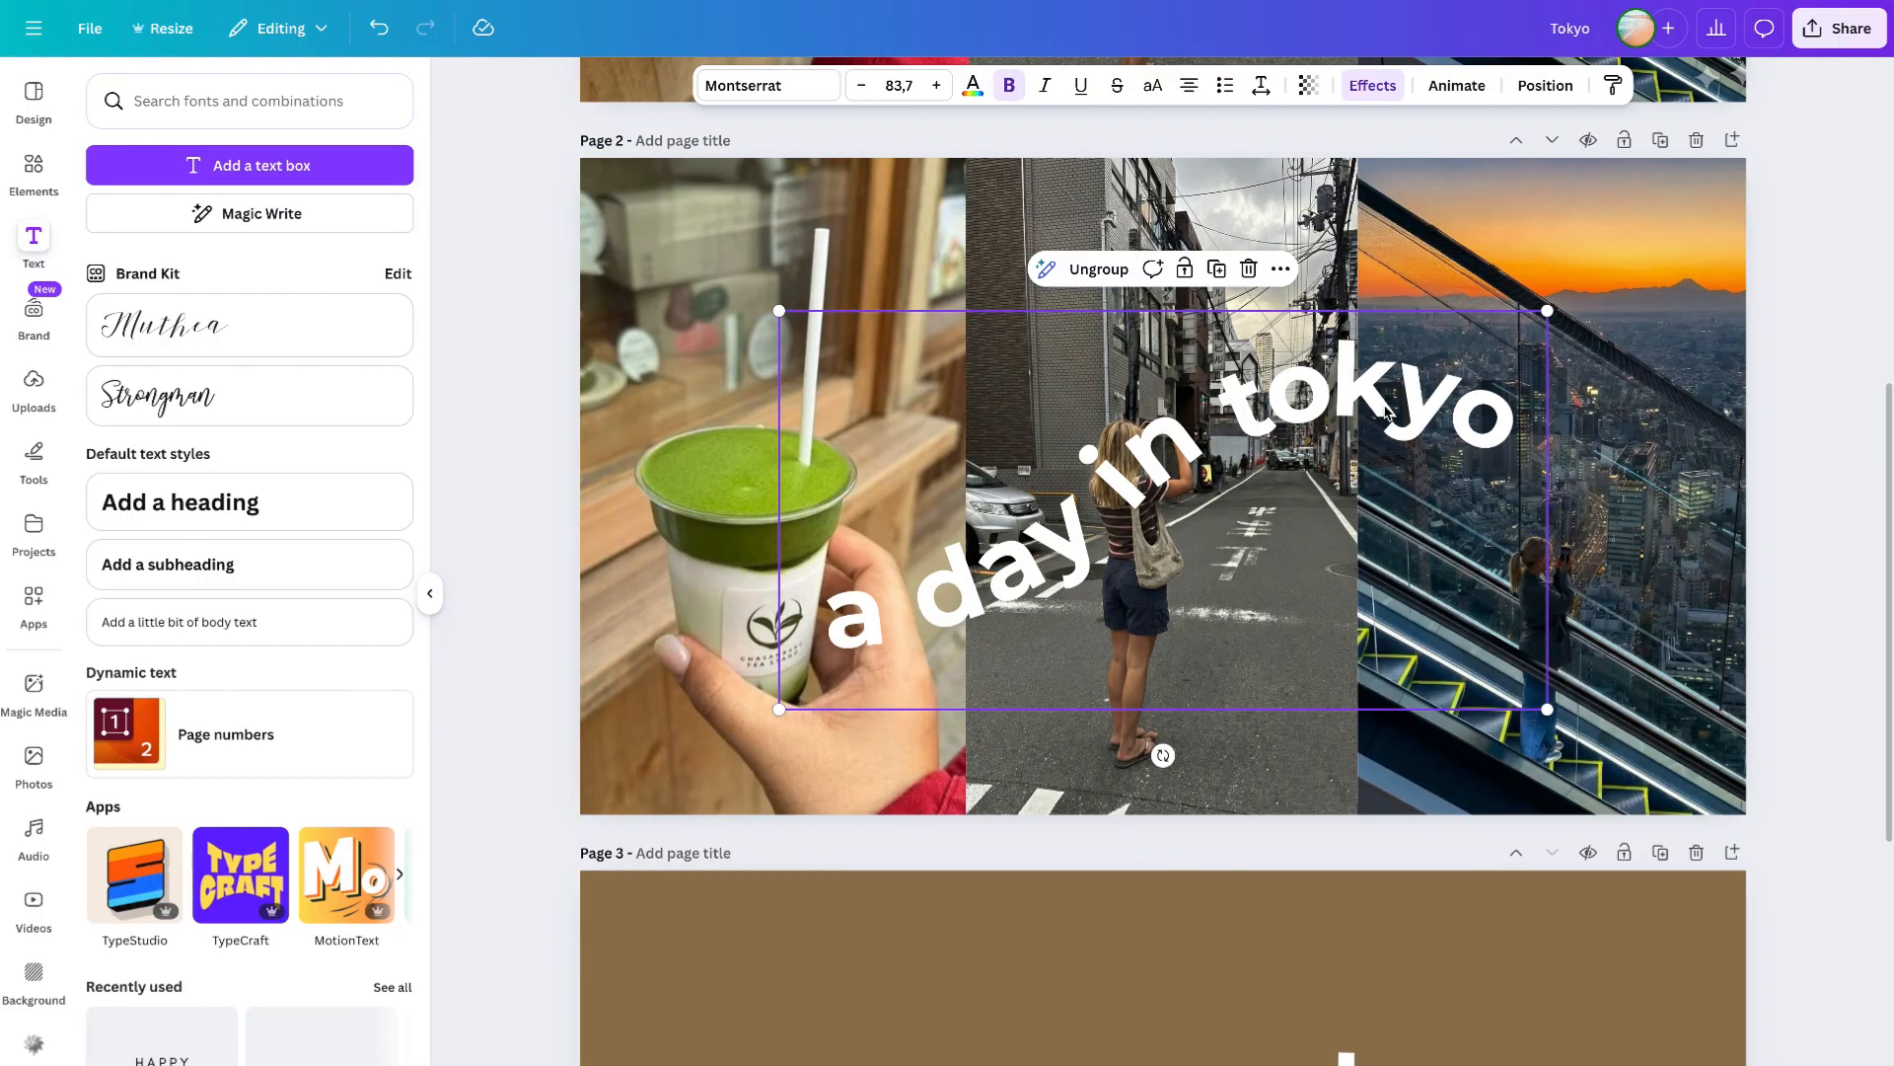
# - Enlarge the pasted title and centre it diagonally across the page 2 collage
pyautogui.moveTo(1387, 408); pyautogui.dragTo(1385, 382)
pyautogui.scroll(2, 1374, 424)
pyautogui.scroll(-1, 1358, 479)
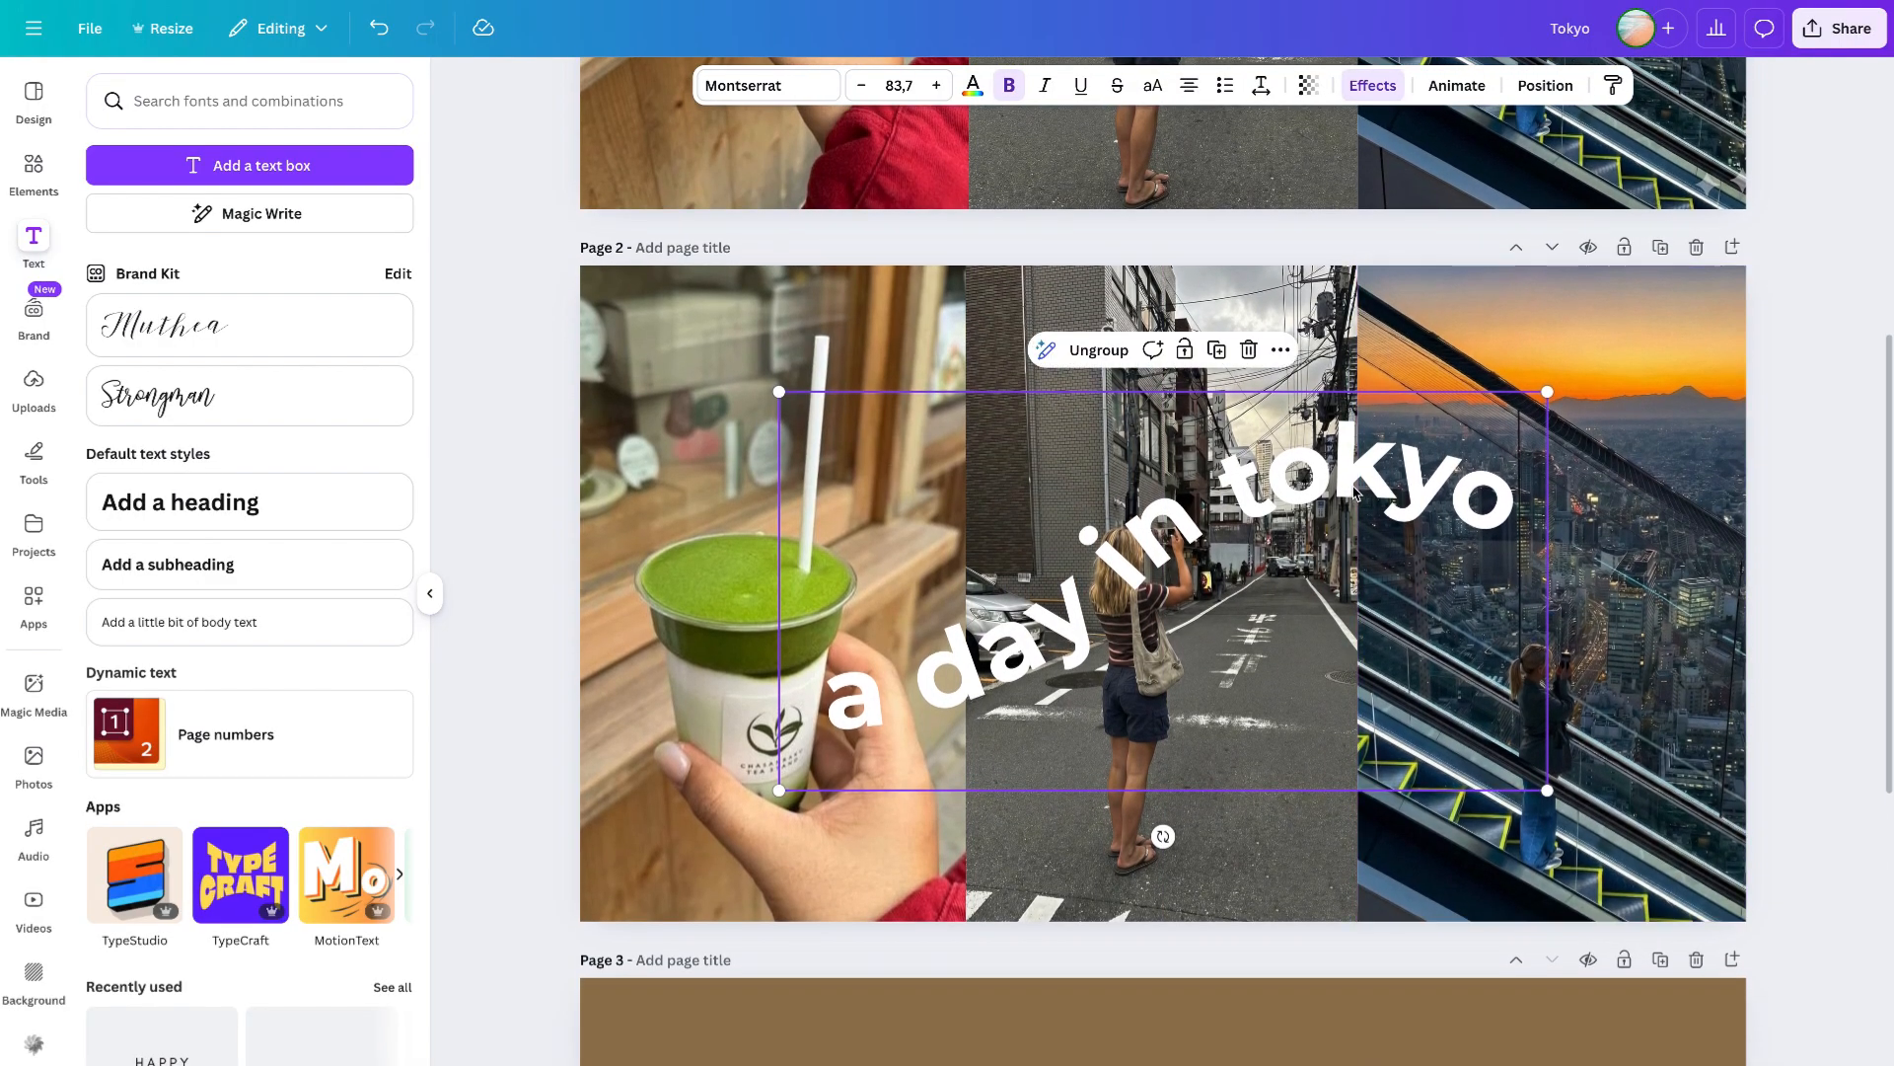
pyautogui.moveTo(1392, 476); pyautogui.dragTo(1418, 457)
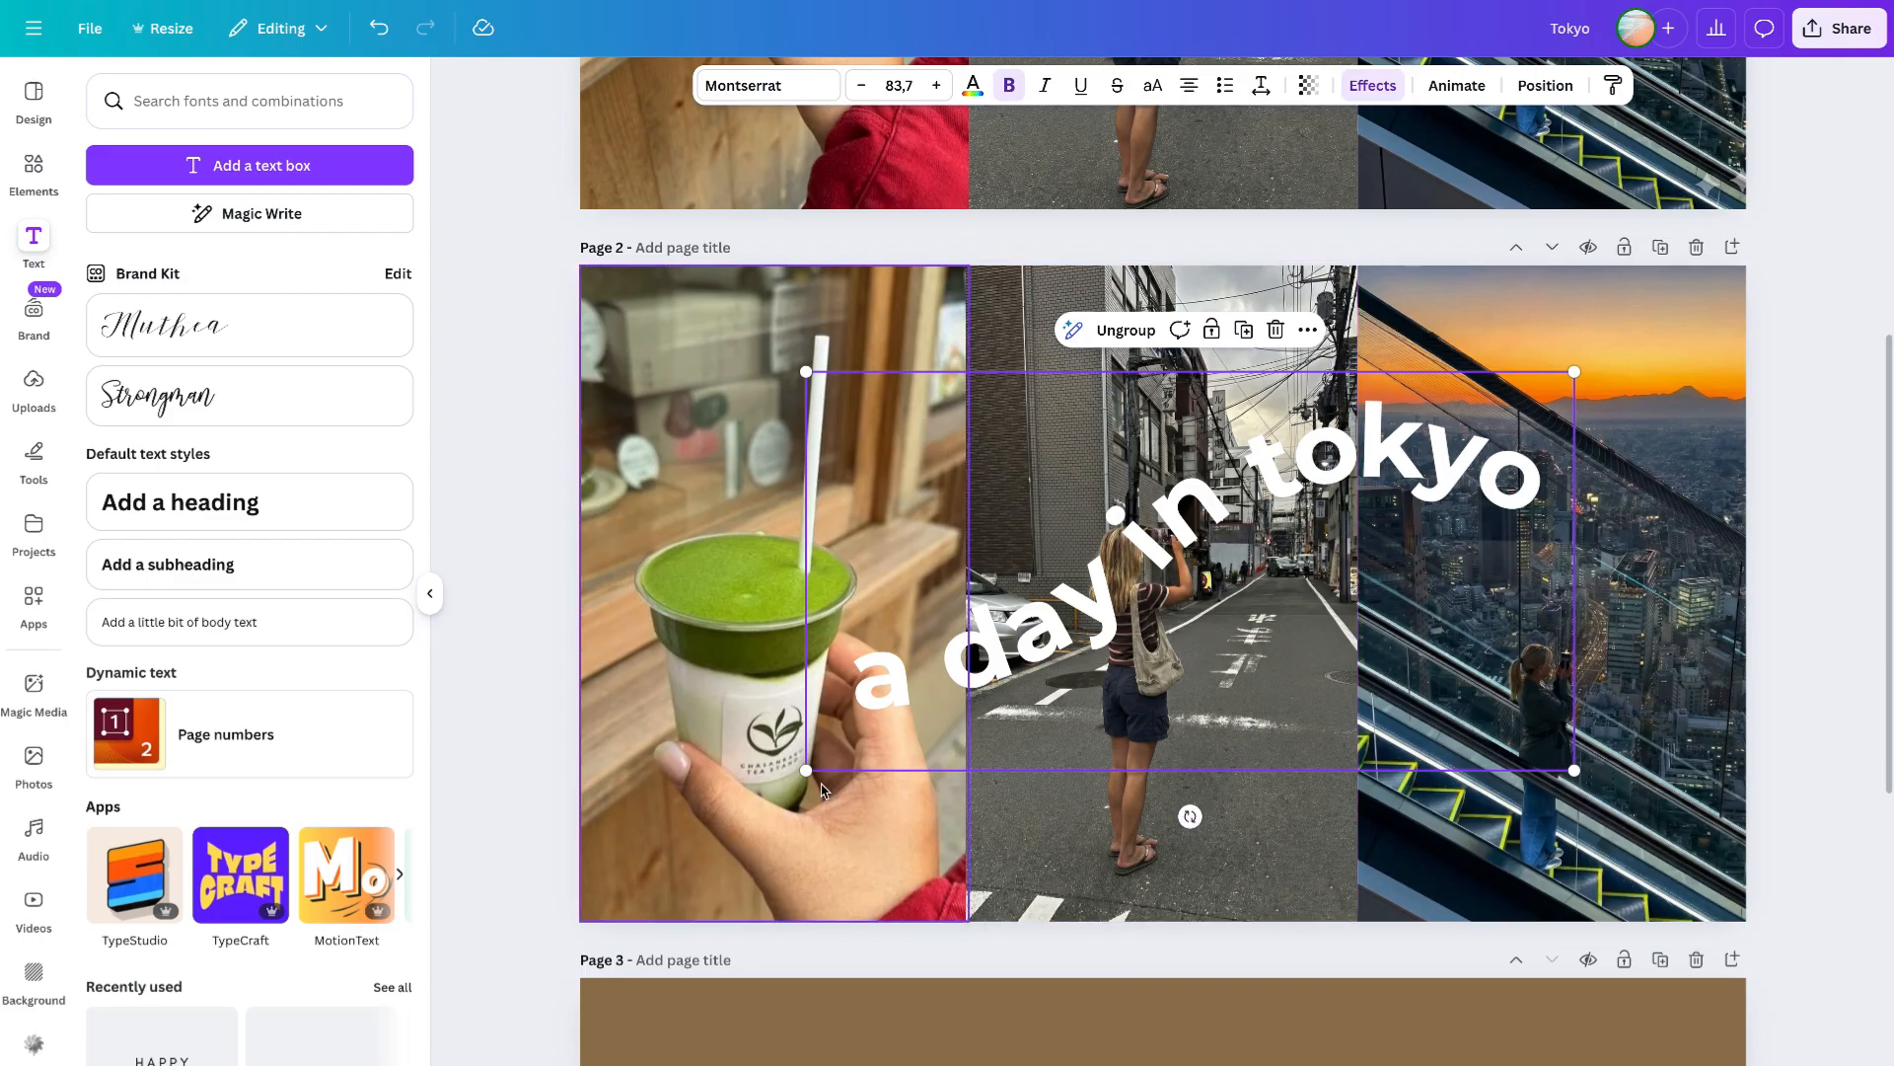
pyautogui.moveTo(806, 771); pyautogui.dragTo(702, 825)
pyautogui.moveTo(1254, 459); pyautogui.dragTo(1315, 478)
pyautogui.press('Escape')
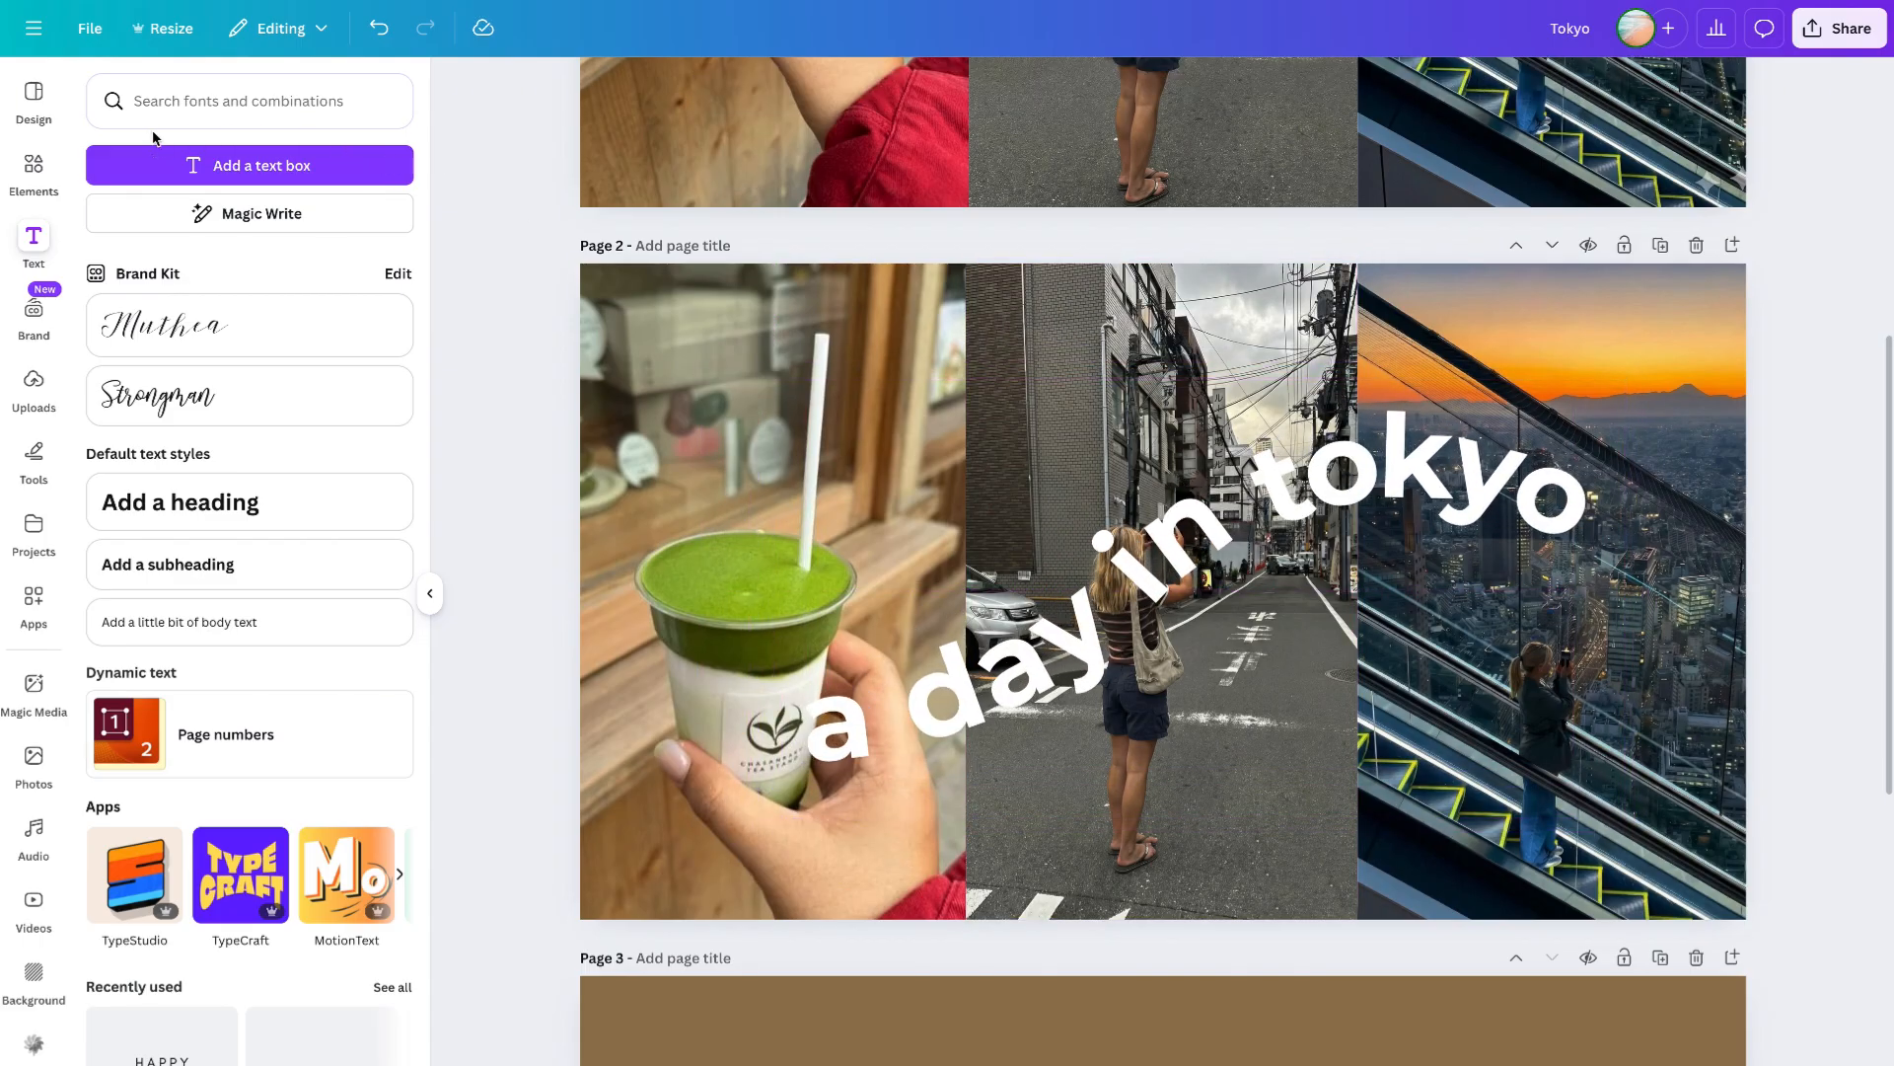
# - Search elements for shadow graphics and add a dark gradient shadow to page 2
pyautogui.click(33, 170)
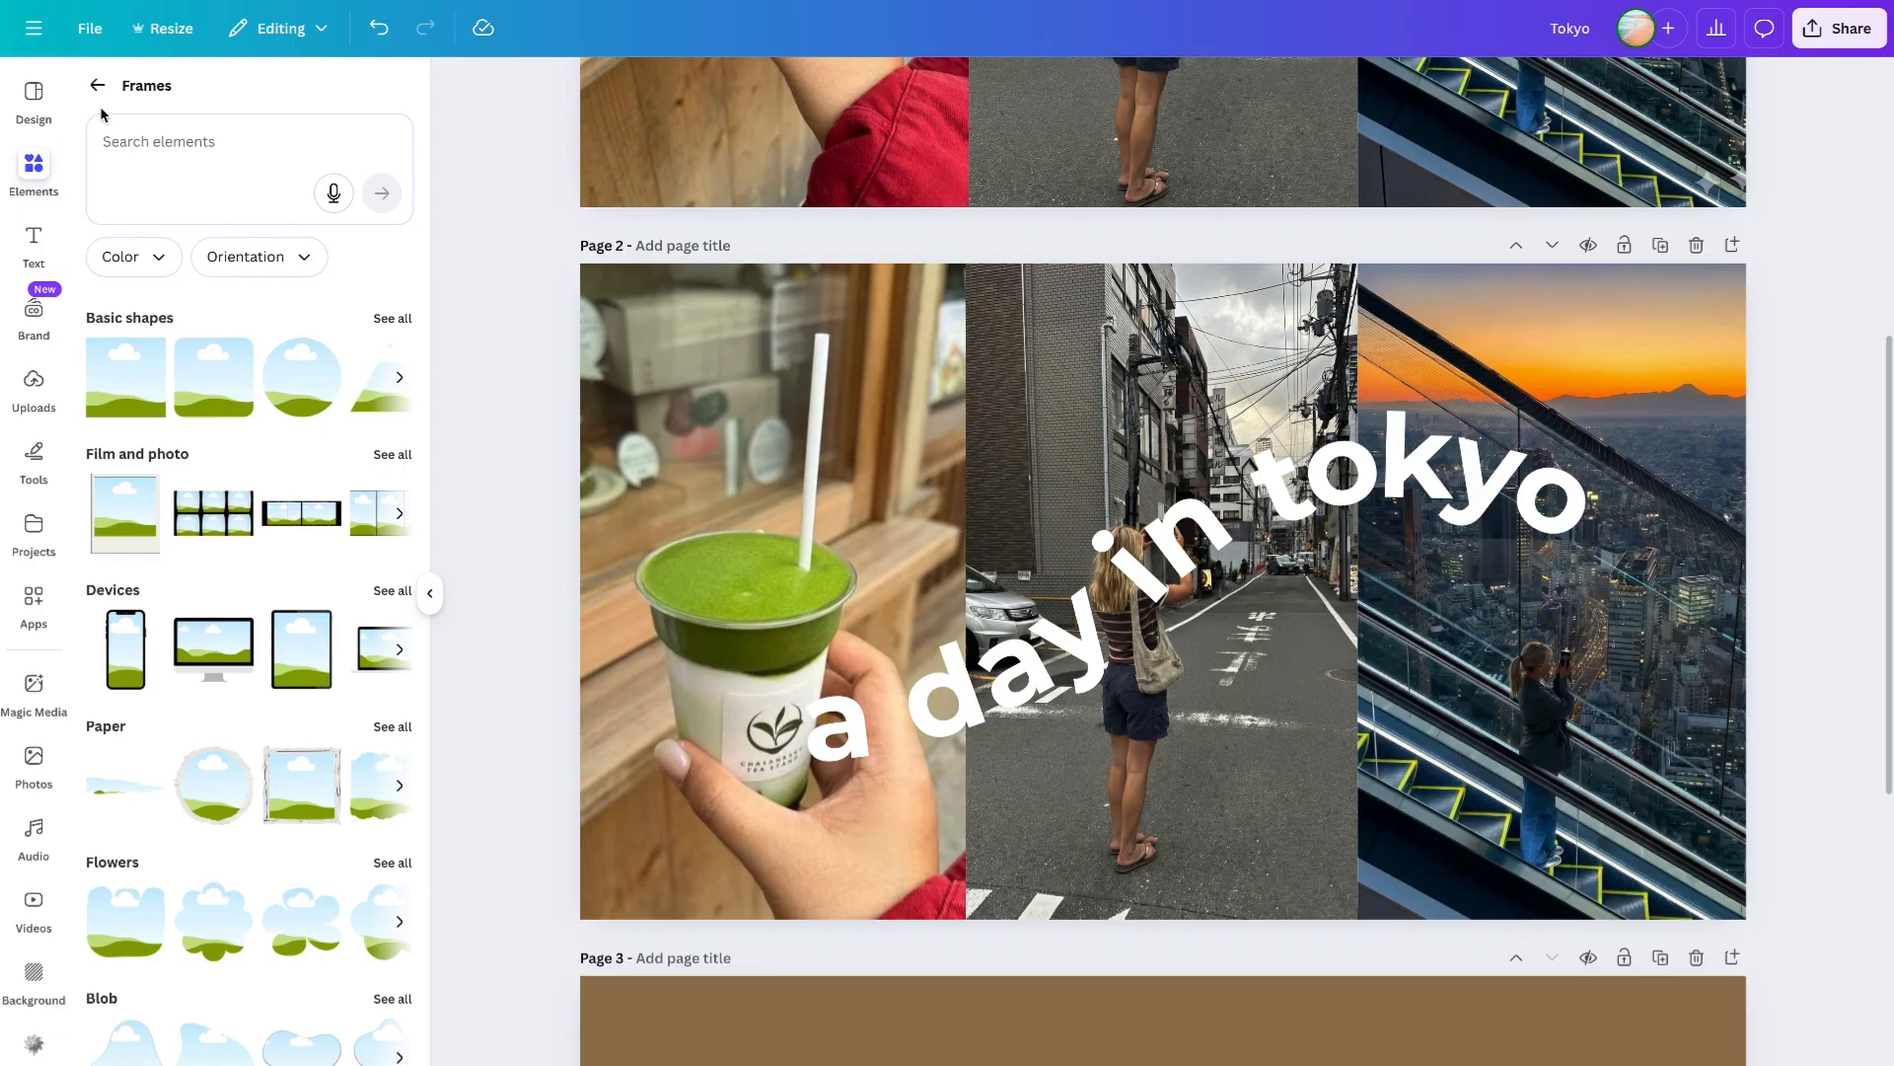
pyautogui.click(97, 87)
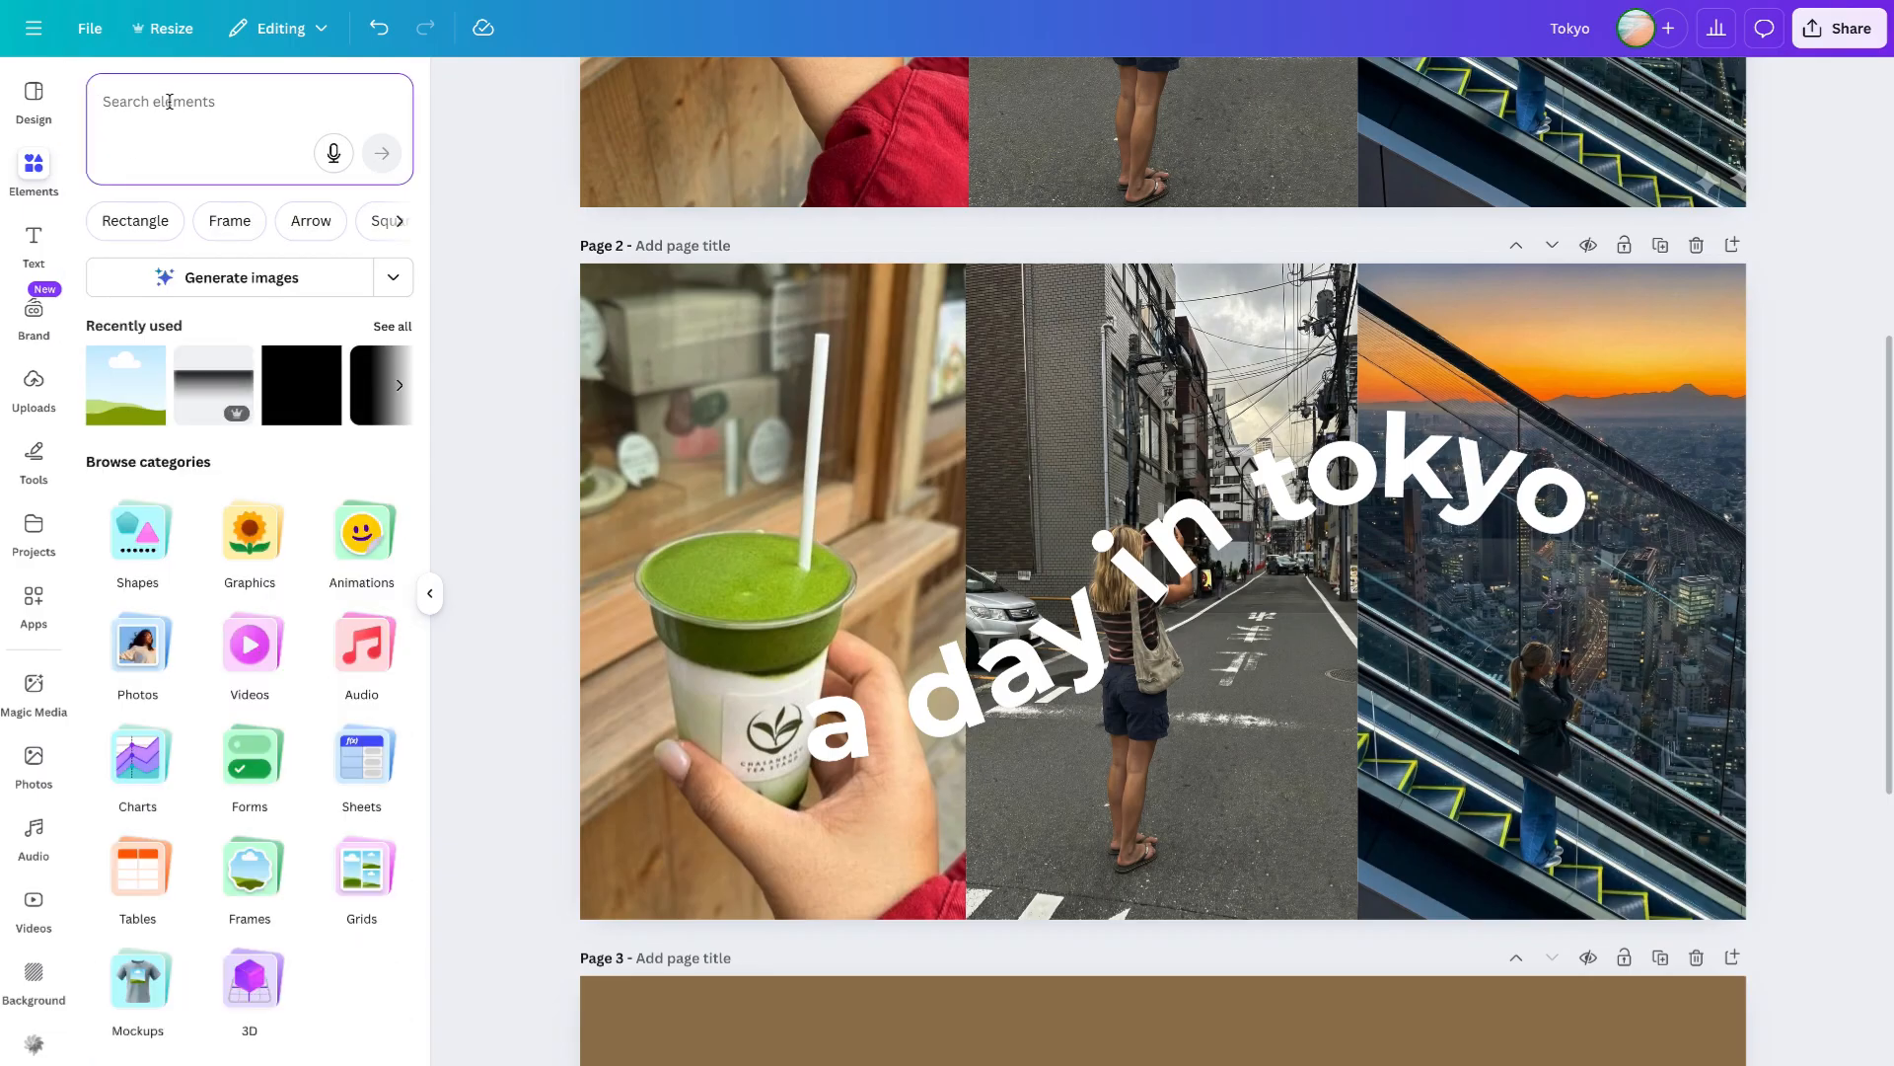
pyautogui.write('shadow')
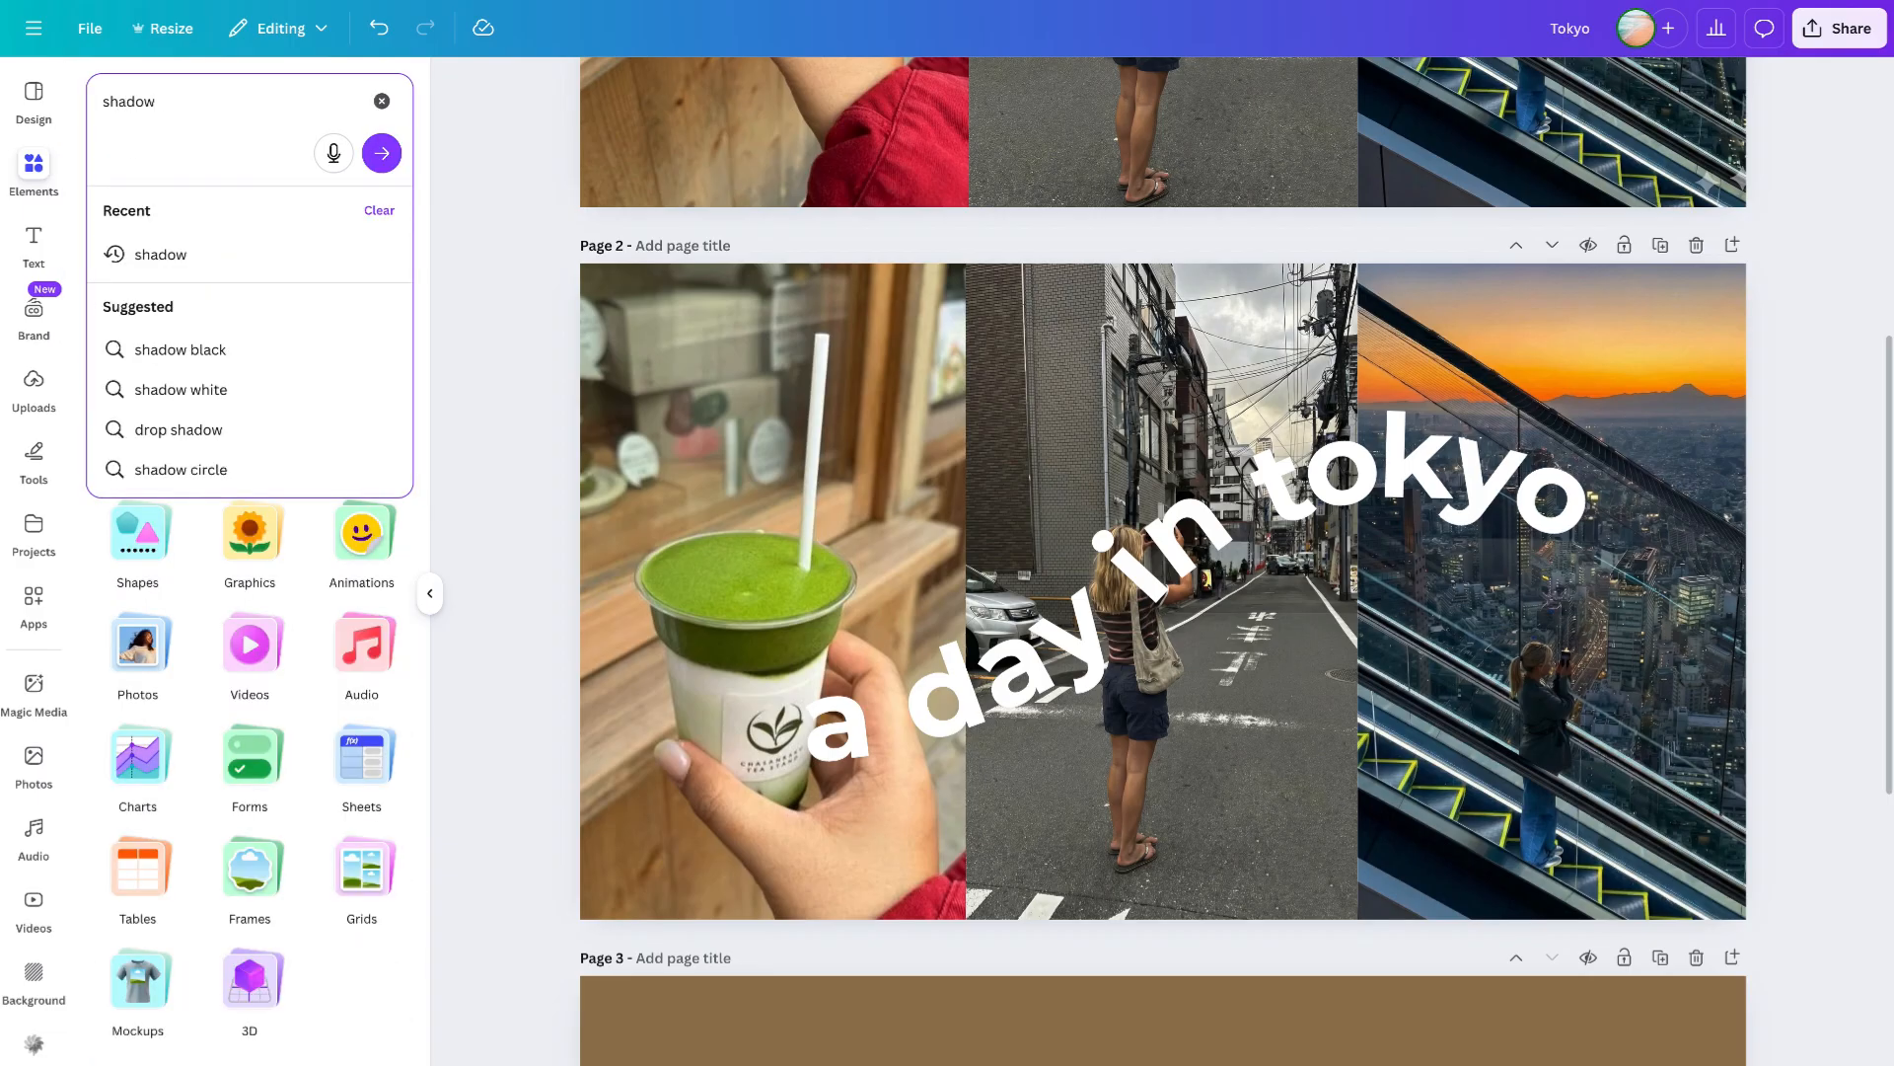
pyautogui.press('Return')
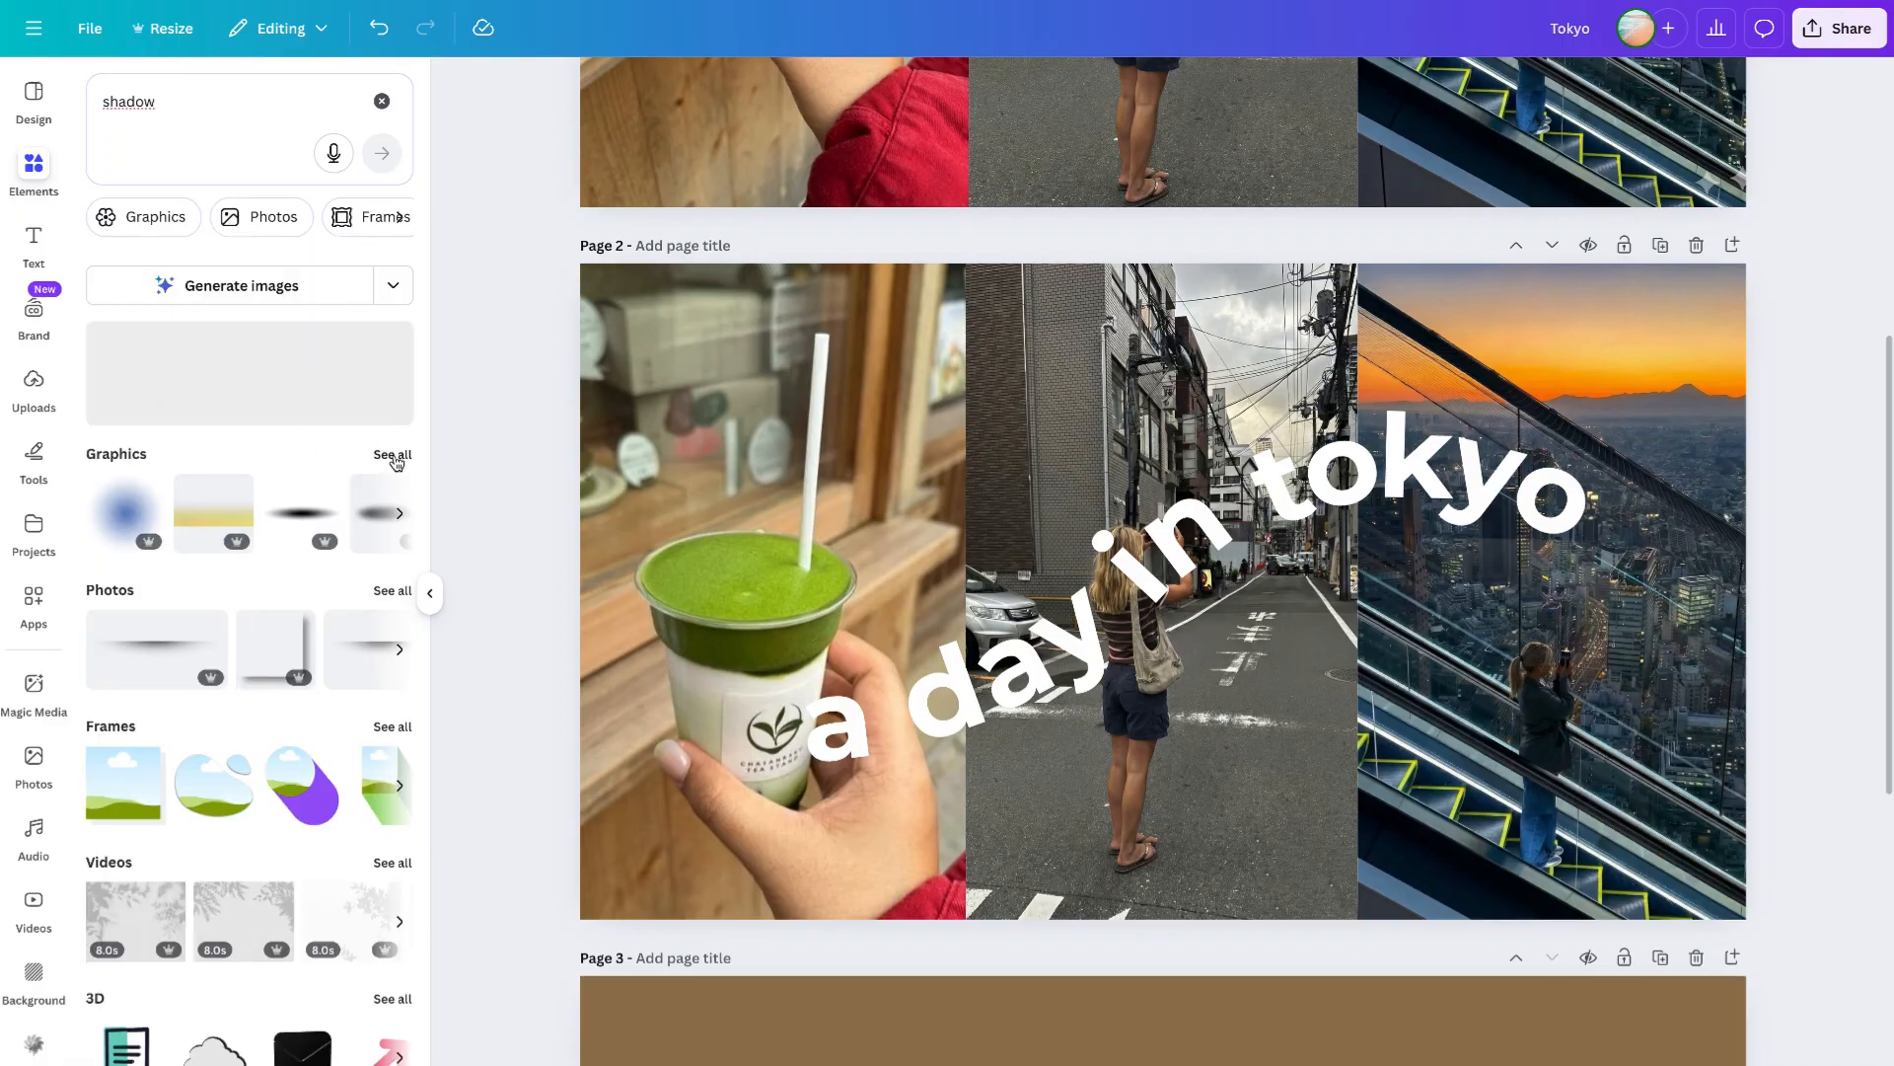
pyautogui.click(393, 454)
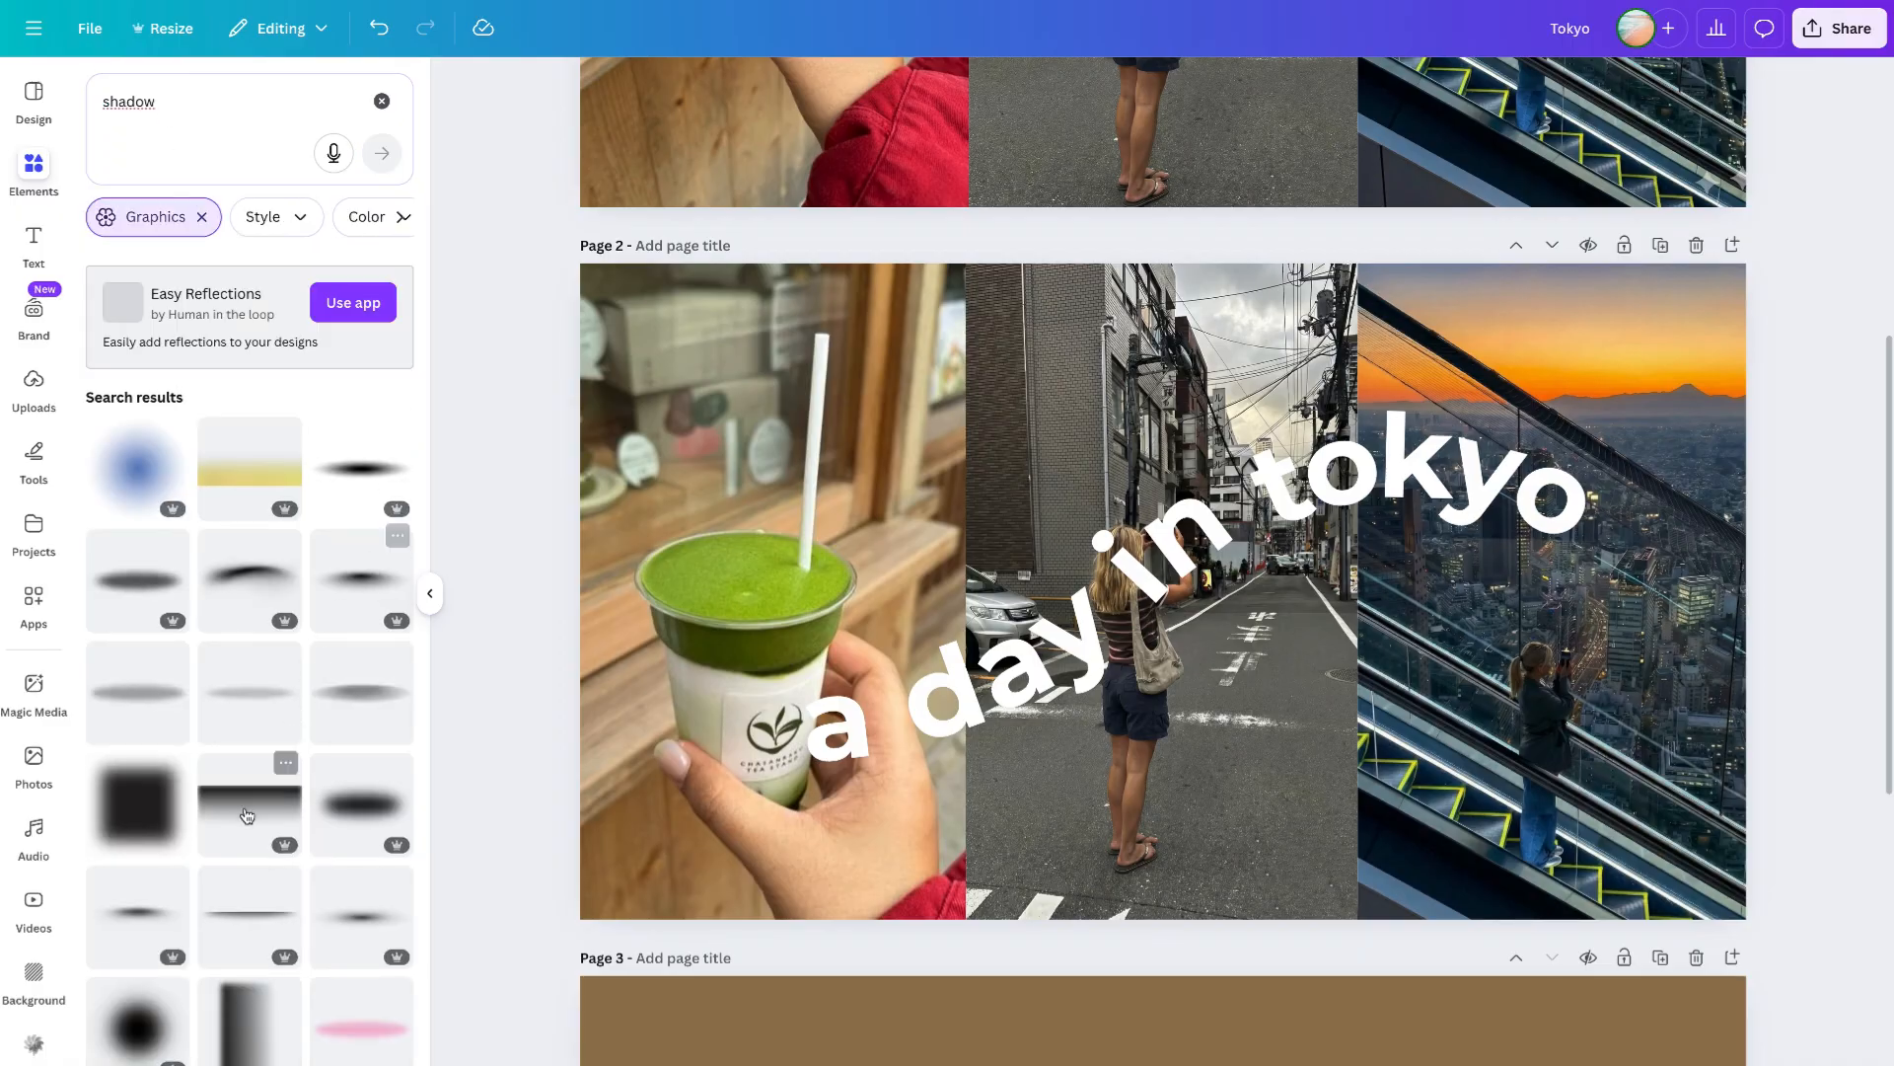
pyautogui.click(250, 801)
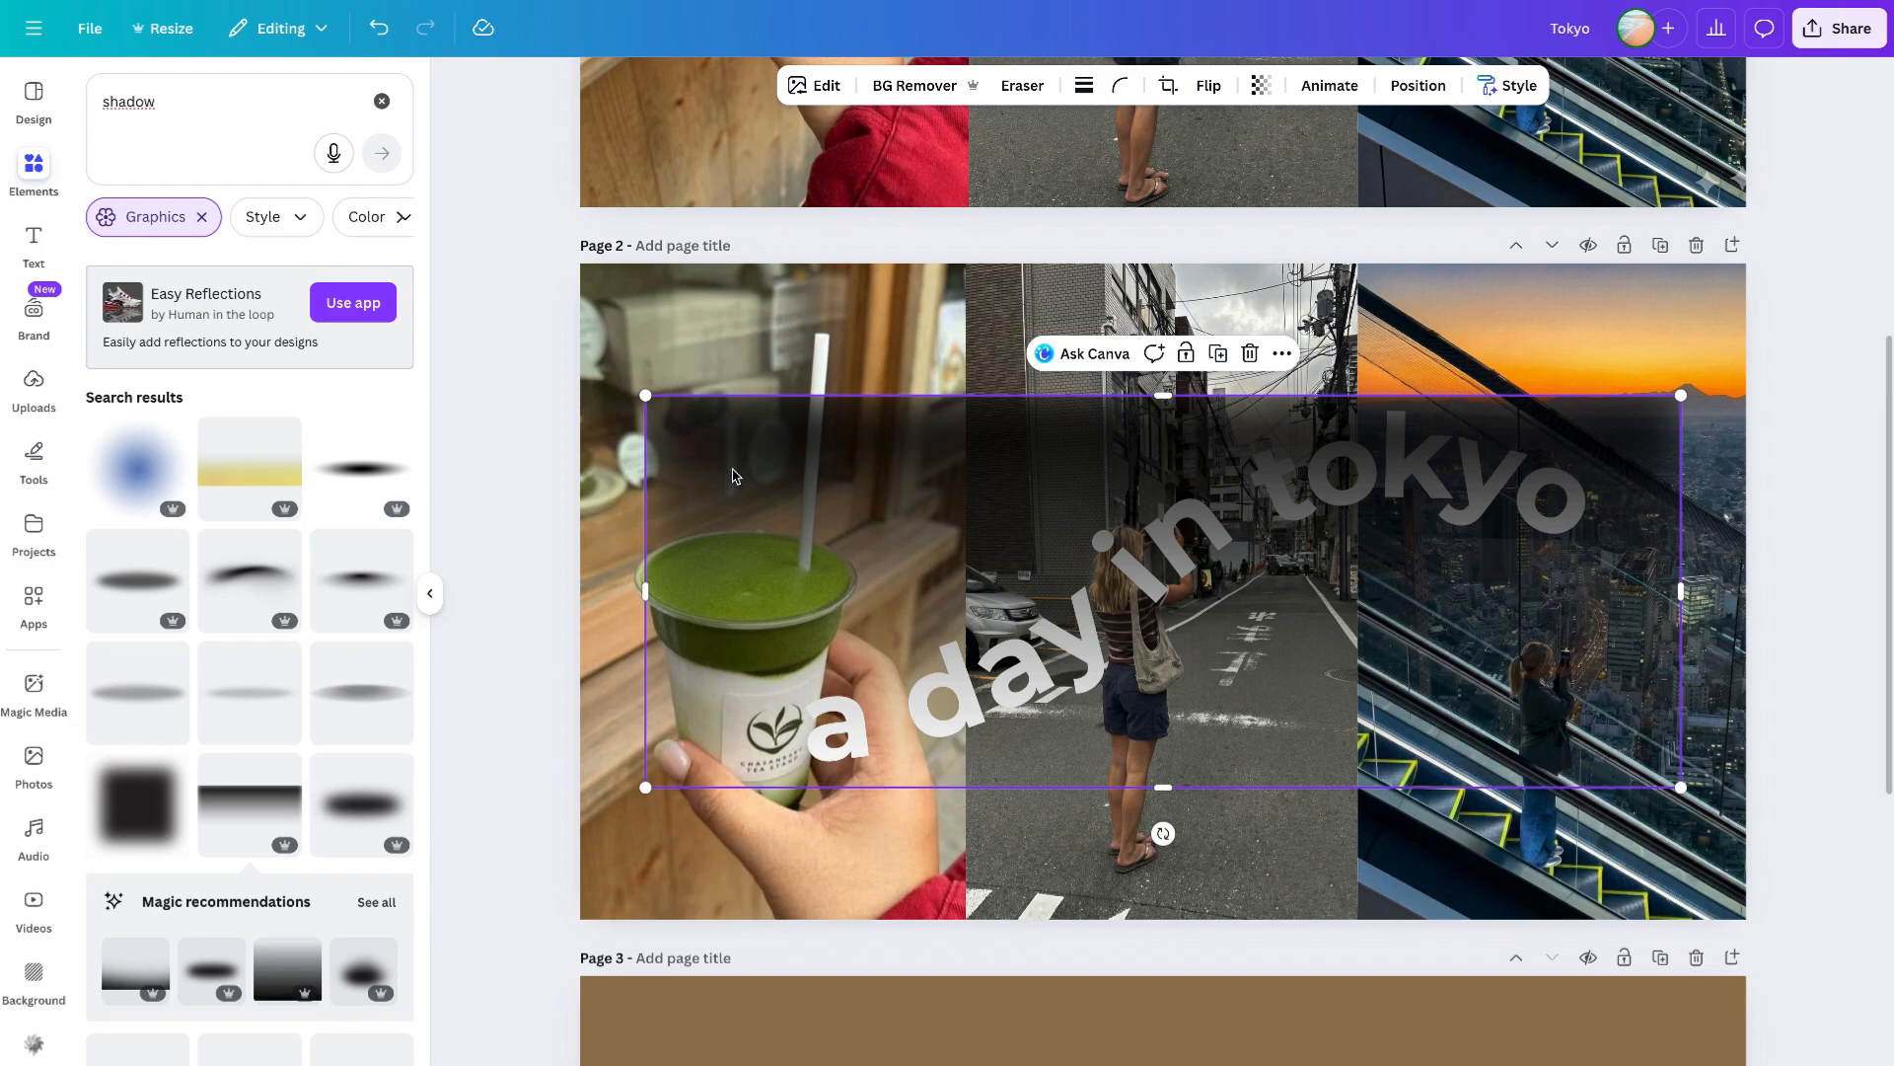
# - Stretch the shadow across the whole of page 2 and set its transparency to 69
pyautogui.moveTo(640, 790); pyautogui.dragTo(336, 904)
pyautogui.moveTo(1174, 665); pyautogui.dragTo(1062, 412)
pyautogui.click(1261, 86)
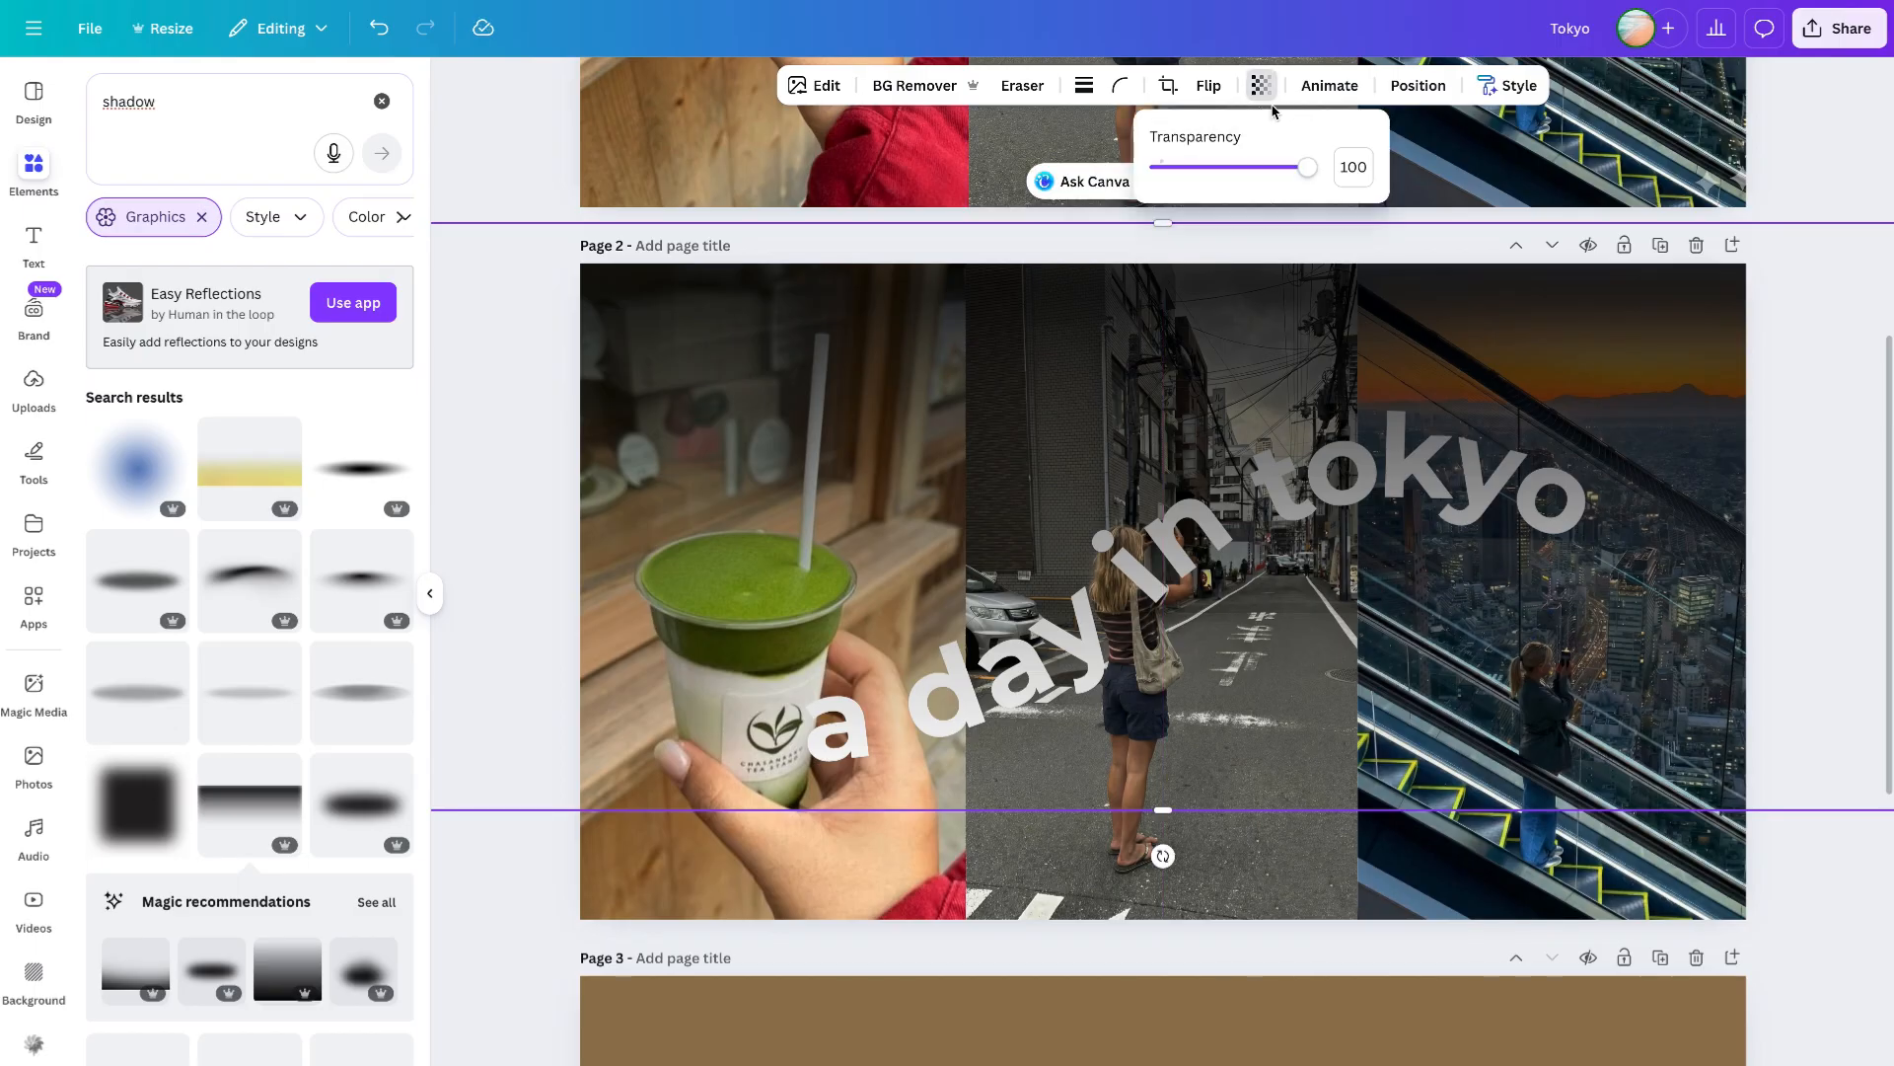
pyautogui.moveTo(1287, 166); pyautogui.dragTo(1253, 169)
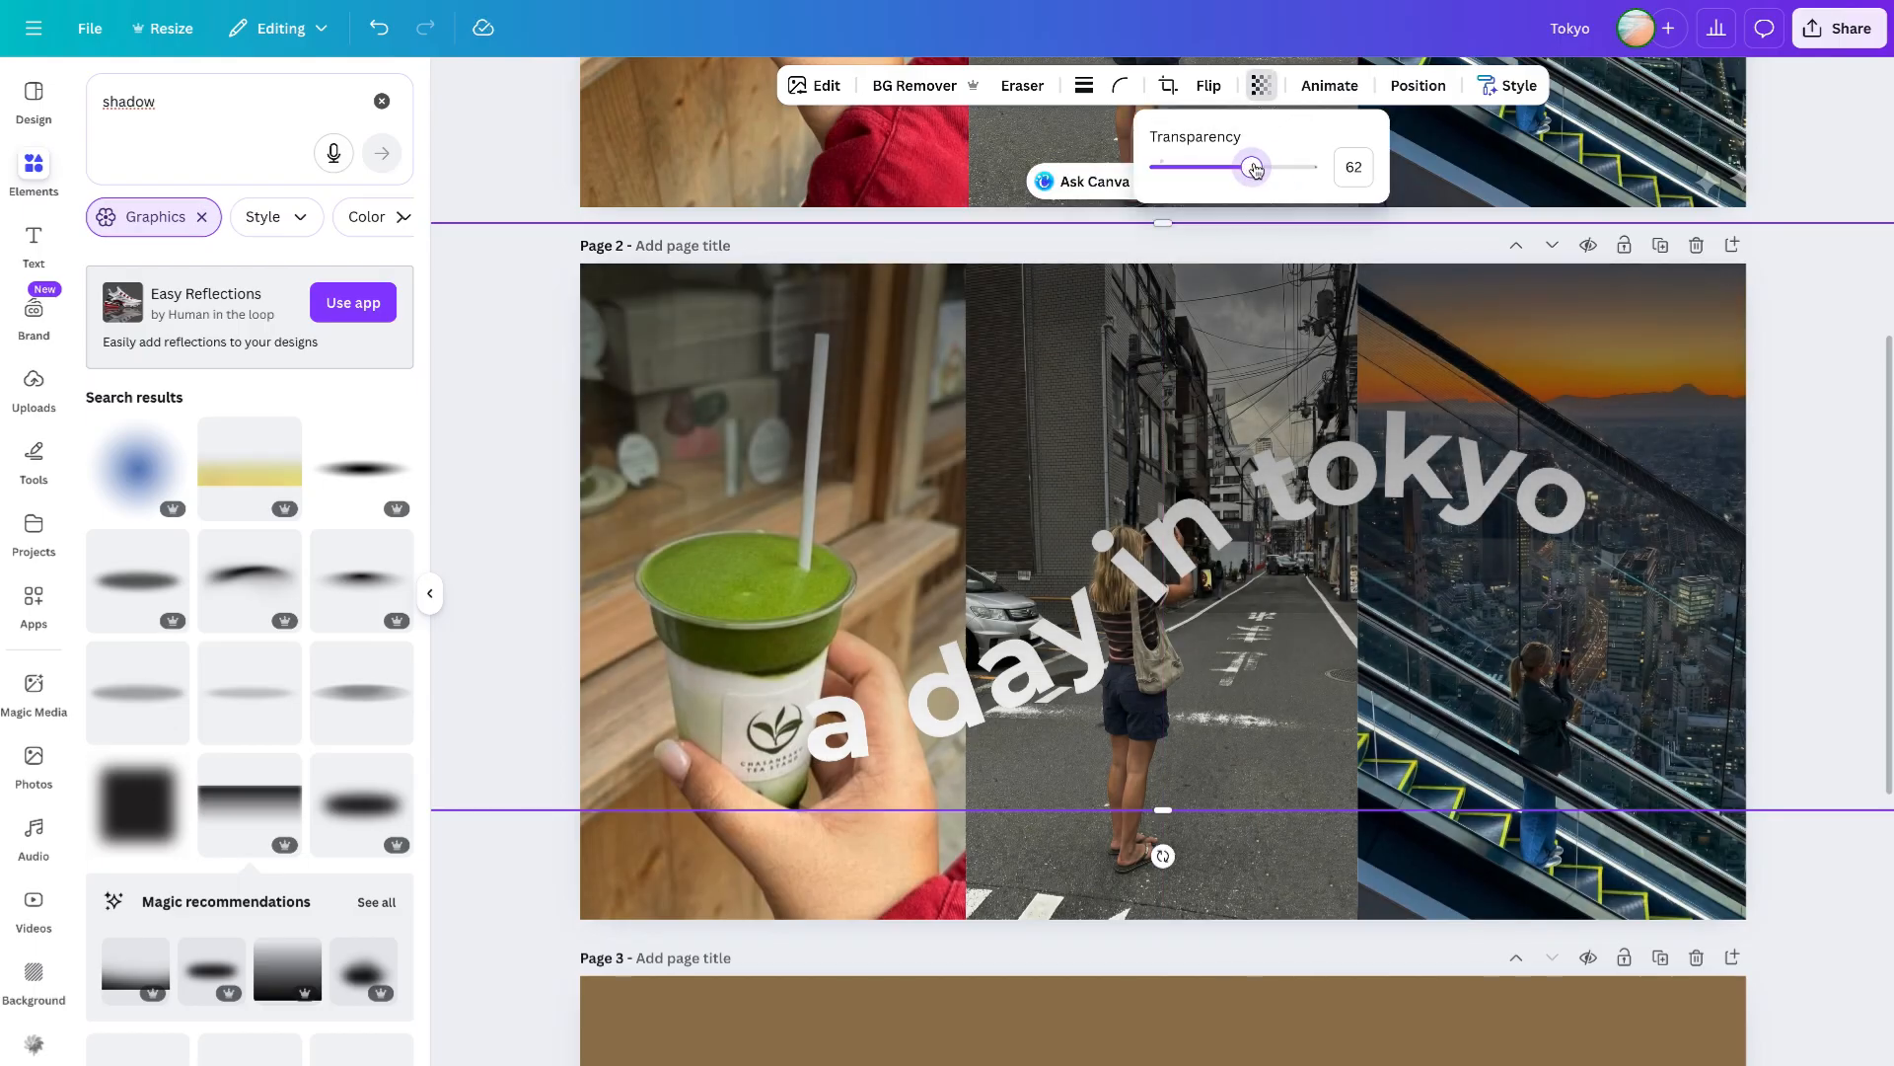
pyautogui.click(894, 751)
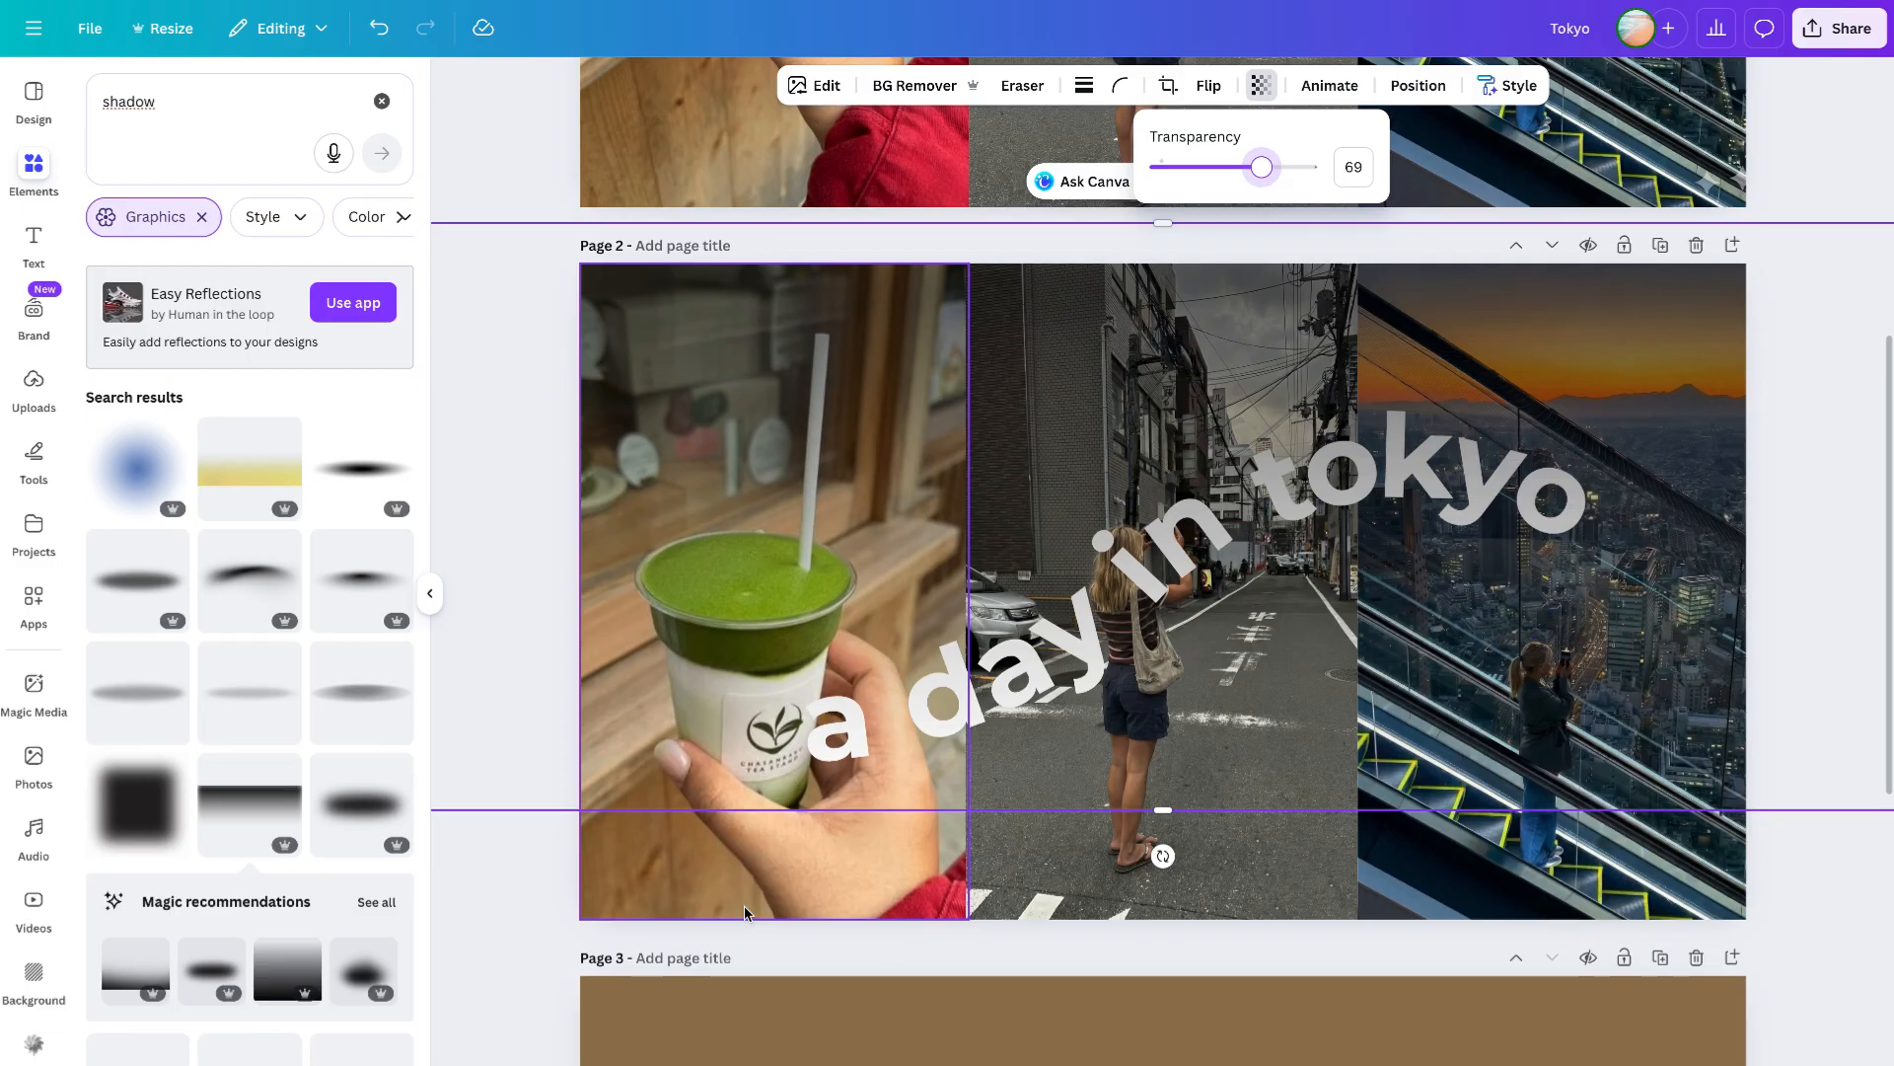
# - Move the title group above the shadow in the page 2 layer order
pyautogui.rightClick(1205, 415)
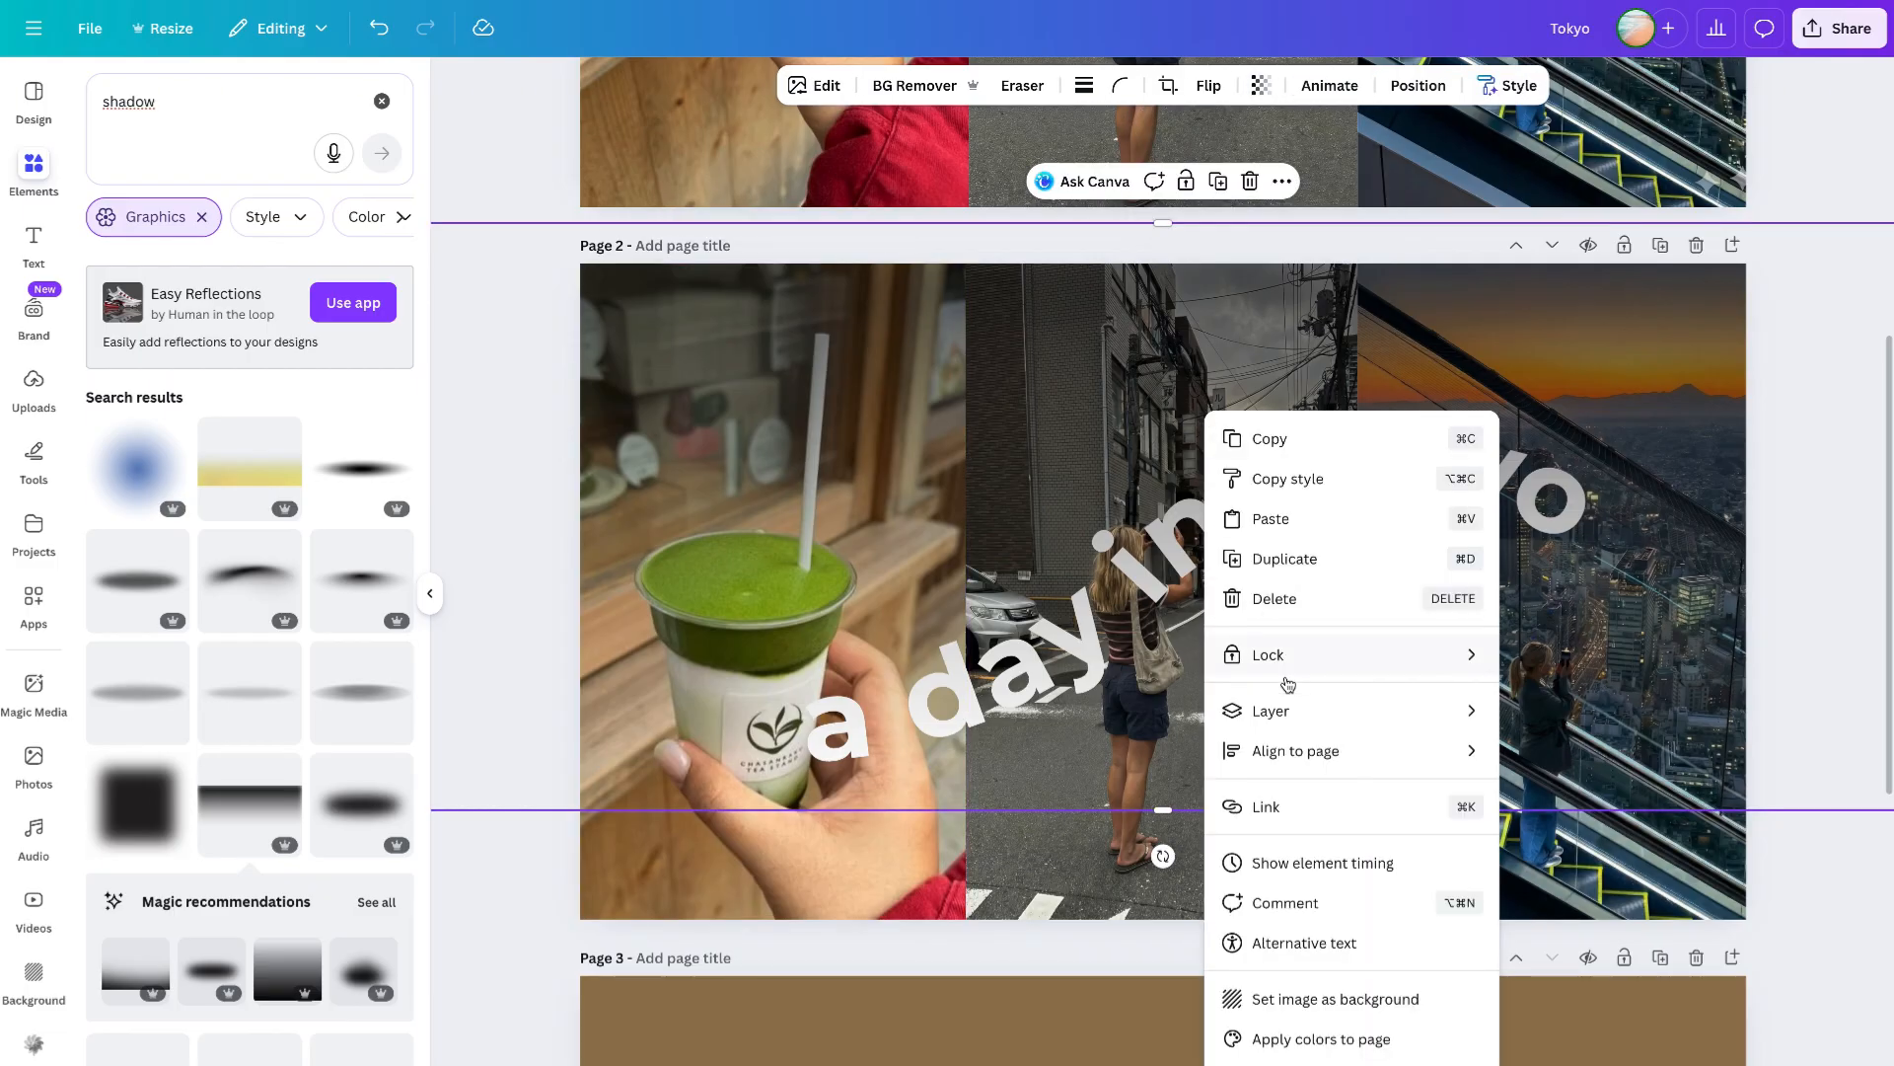
pyautogui.moveTo(1286, 707)
pyautogui.click(1587, 887)
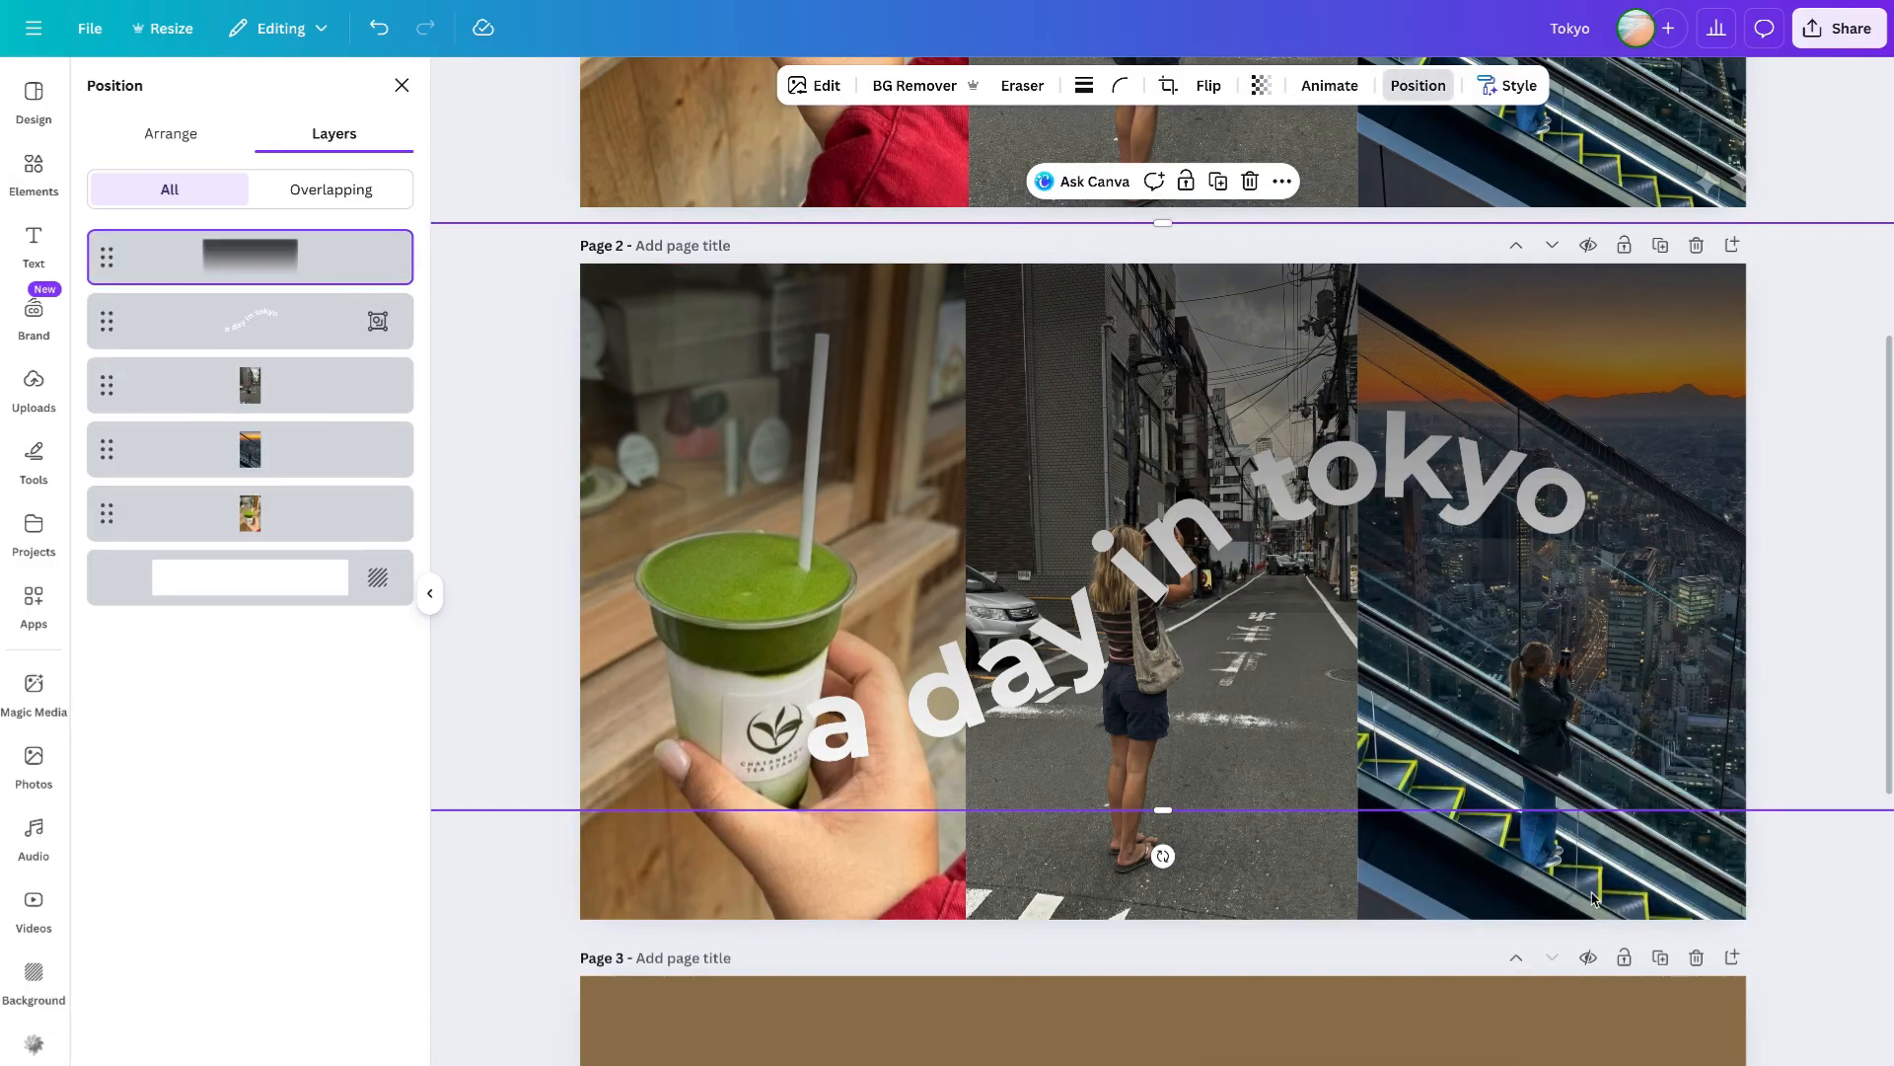
pyautogui.moveTo(110, 342); pyautogui.dragTo(108, 260)
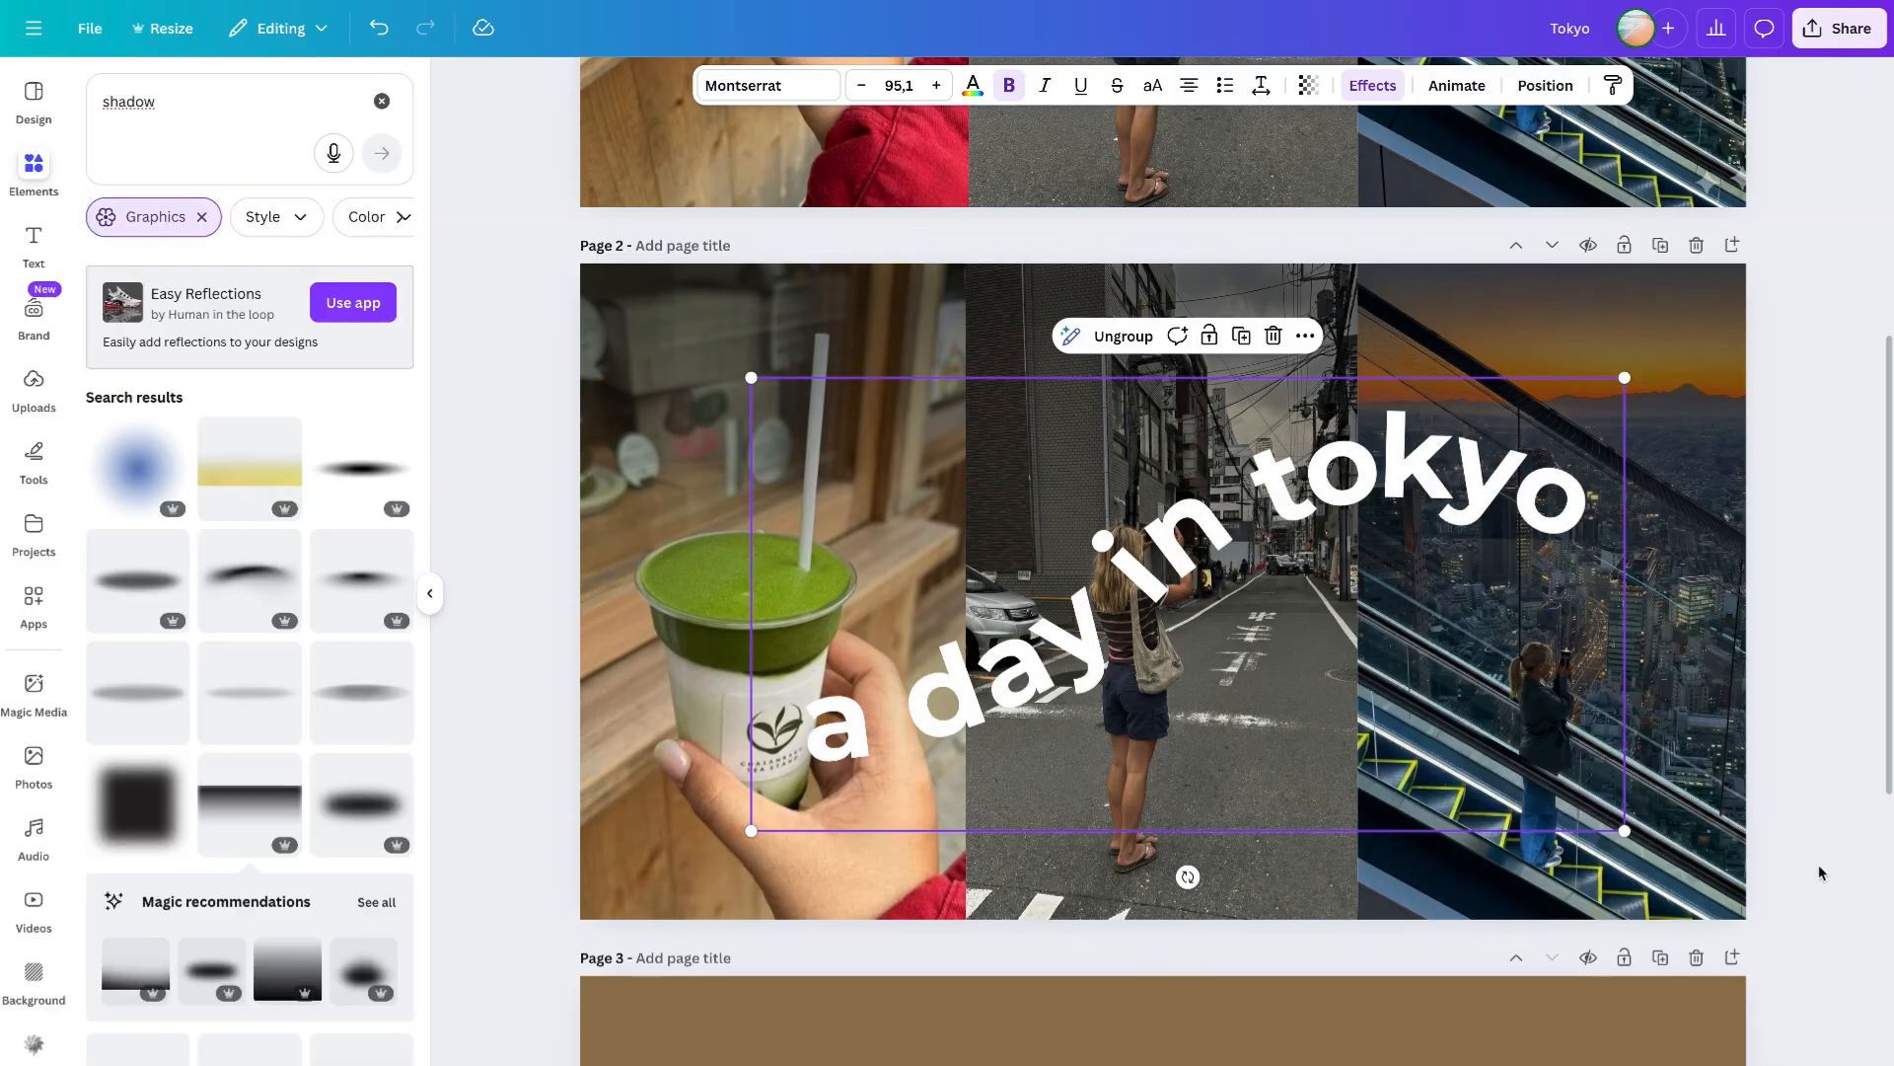
pyautogui.click(1822, 873)
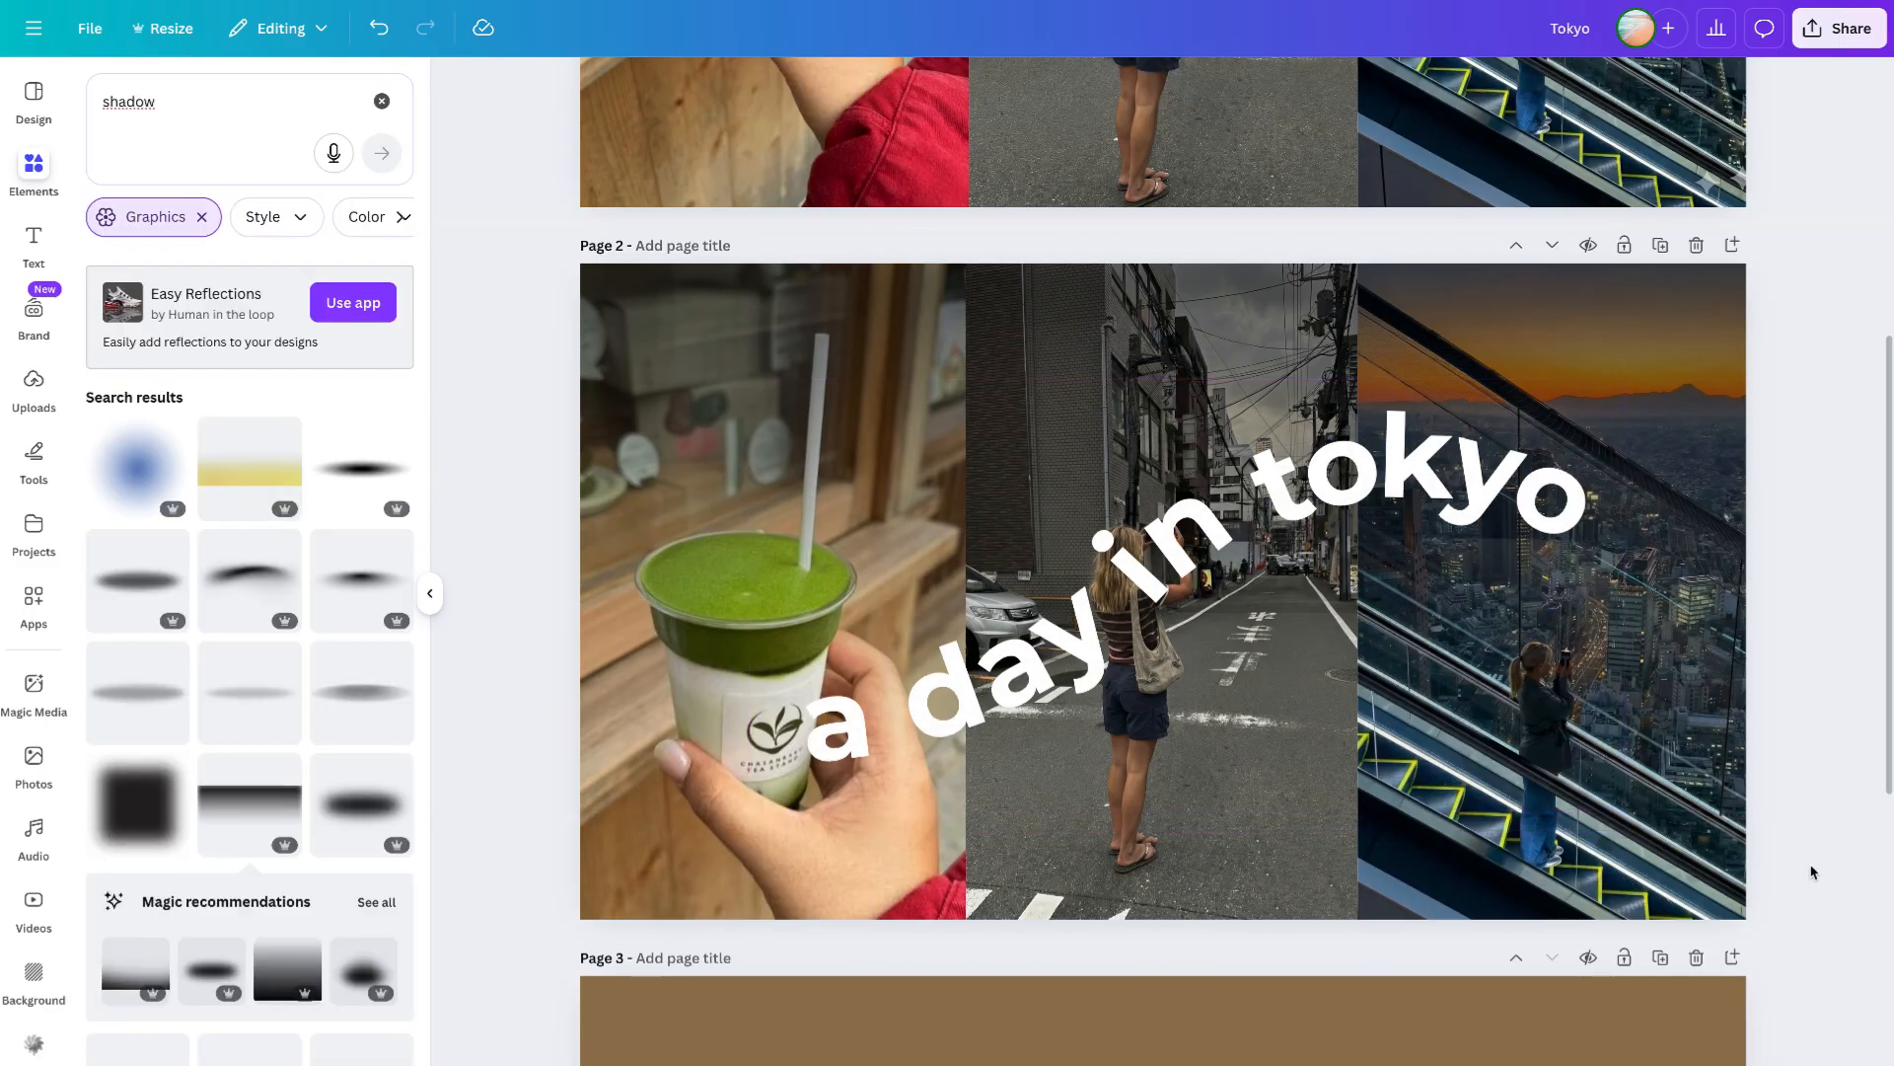
# - Set the page 2 shadow graphic's transparency to 45
pyautogui.click(1385, 322)
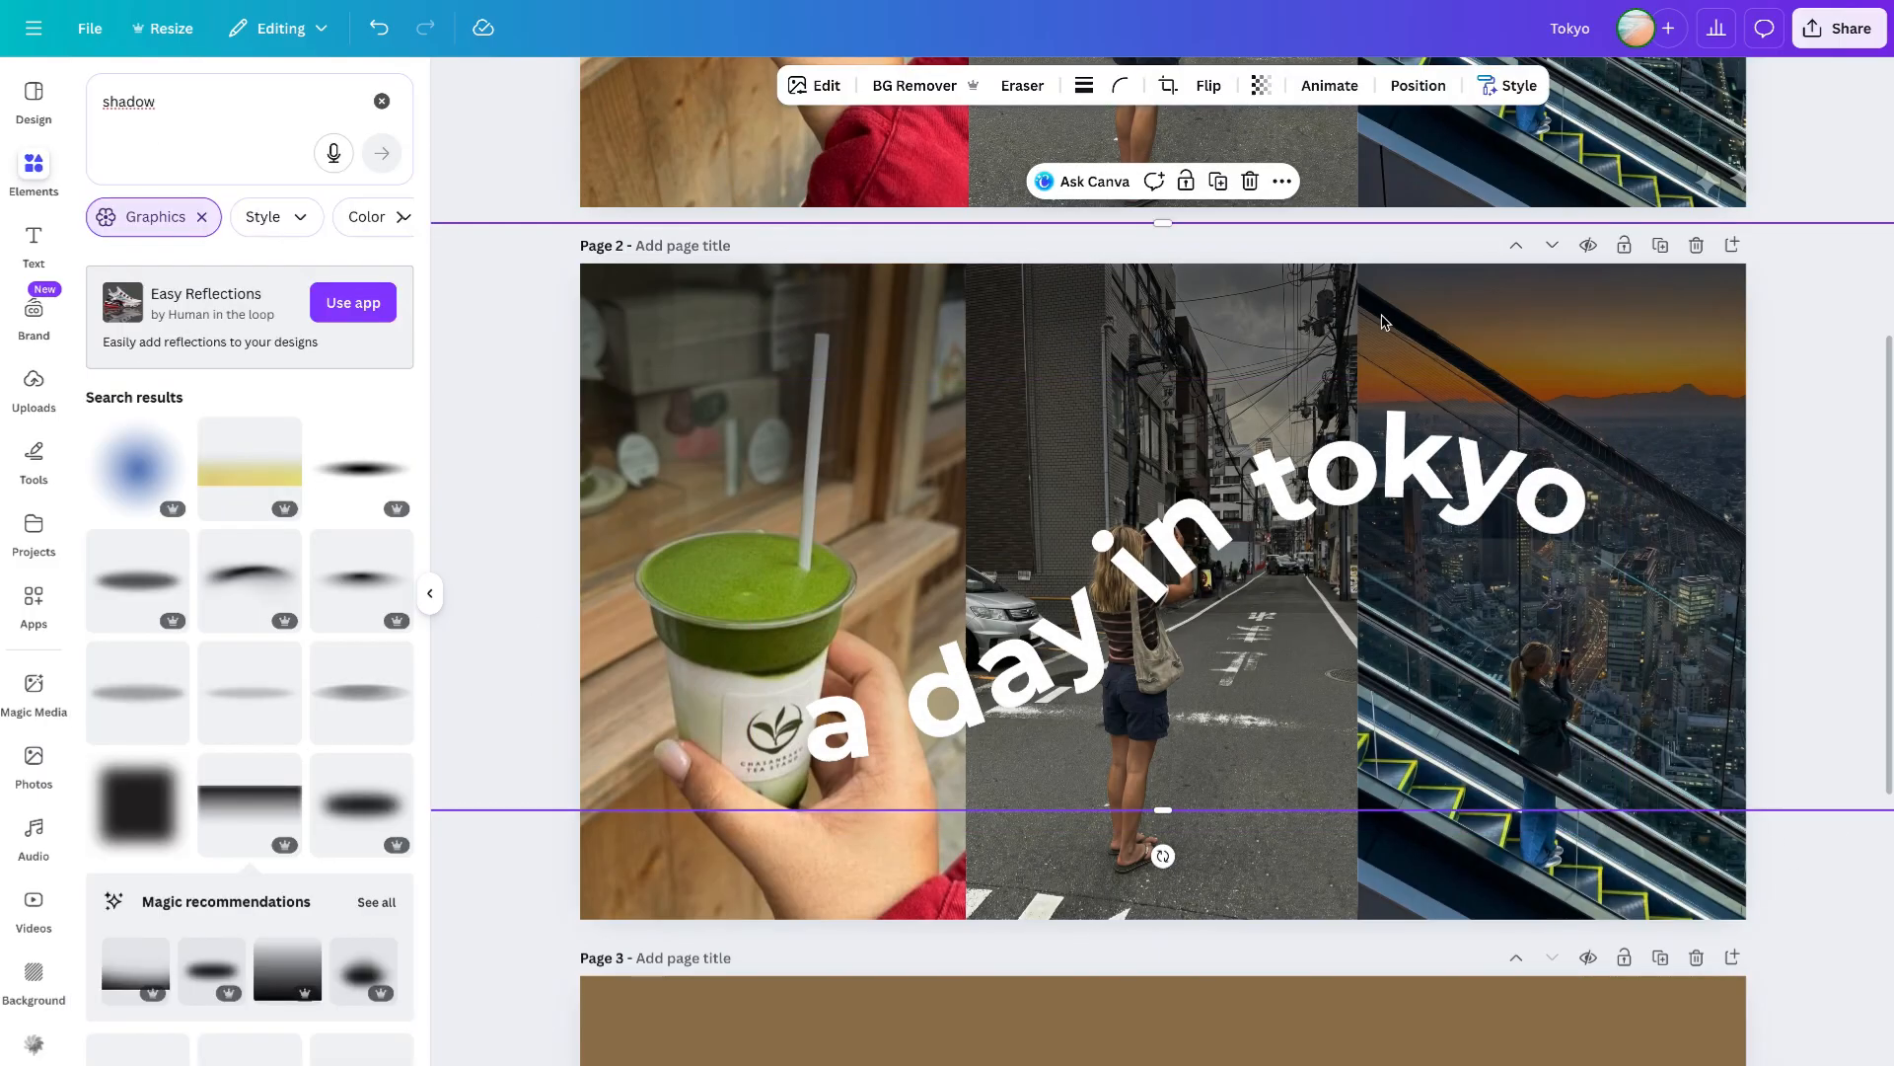
pyautogui.click(1261, 85)
pyautogui.moveTo(1260, 166)
pyautogui.mouseDown()
pyautogui.moveTo(1188, 165)
pyautogui.moveTo(1227, 168)
pyautogui.mouseUp()
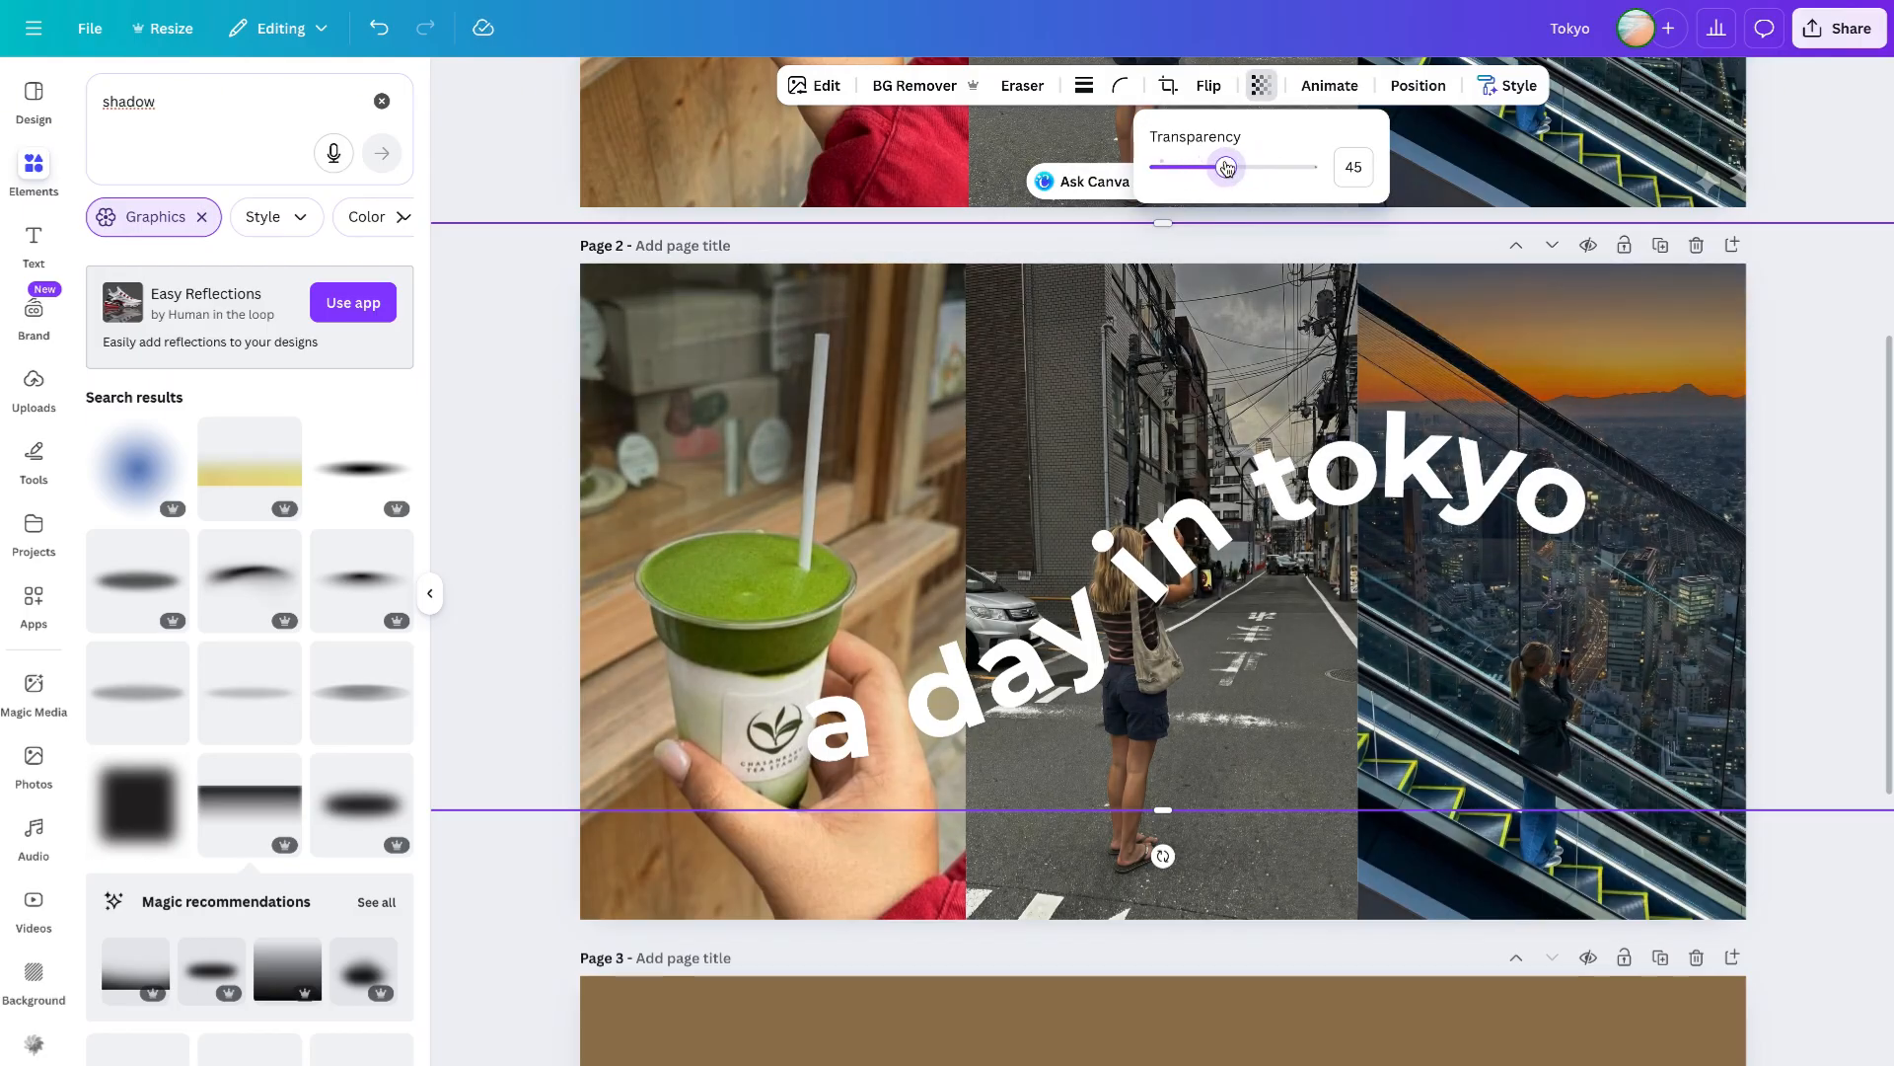
pyautogui.press('Escape')
# - Add a text box on page 2, place it near the bottom of the middle photo, and set its font size to 20
pyautogui.click(33, 244)
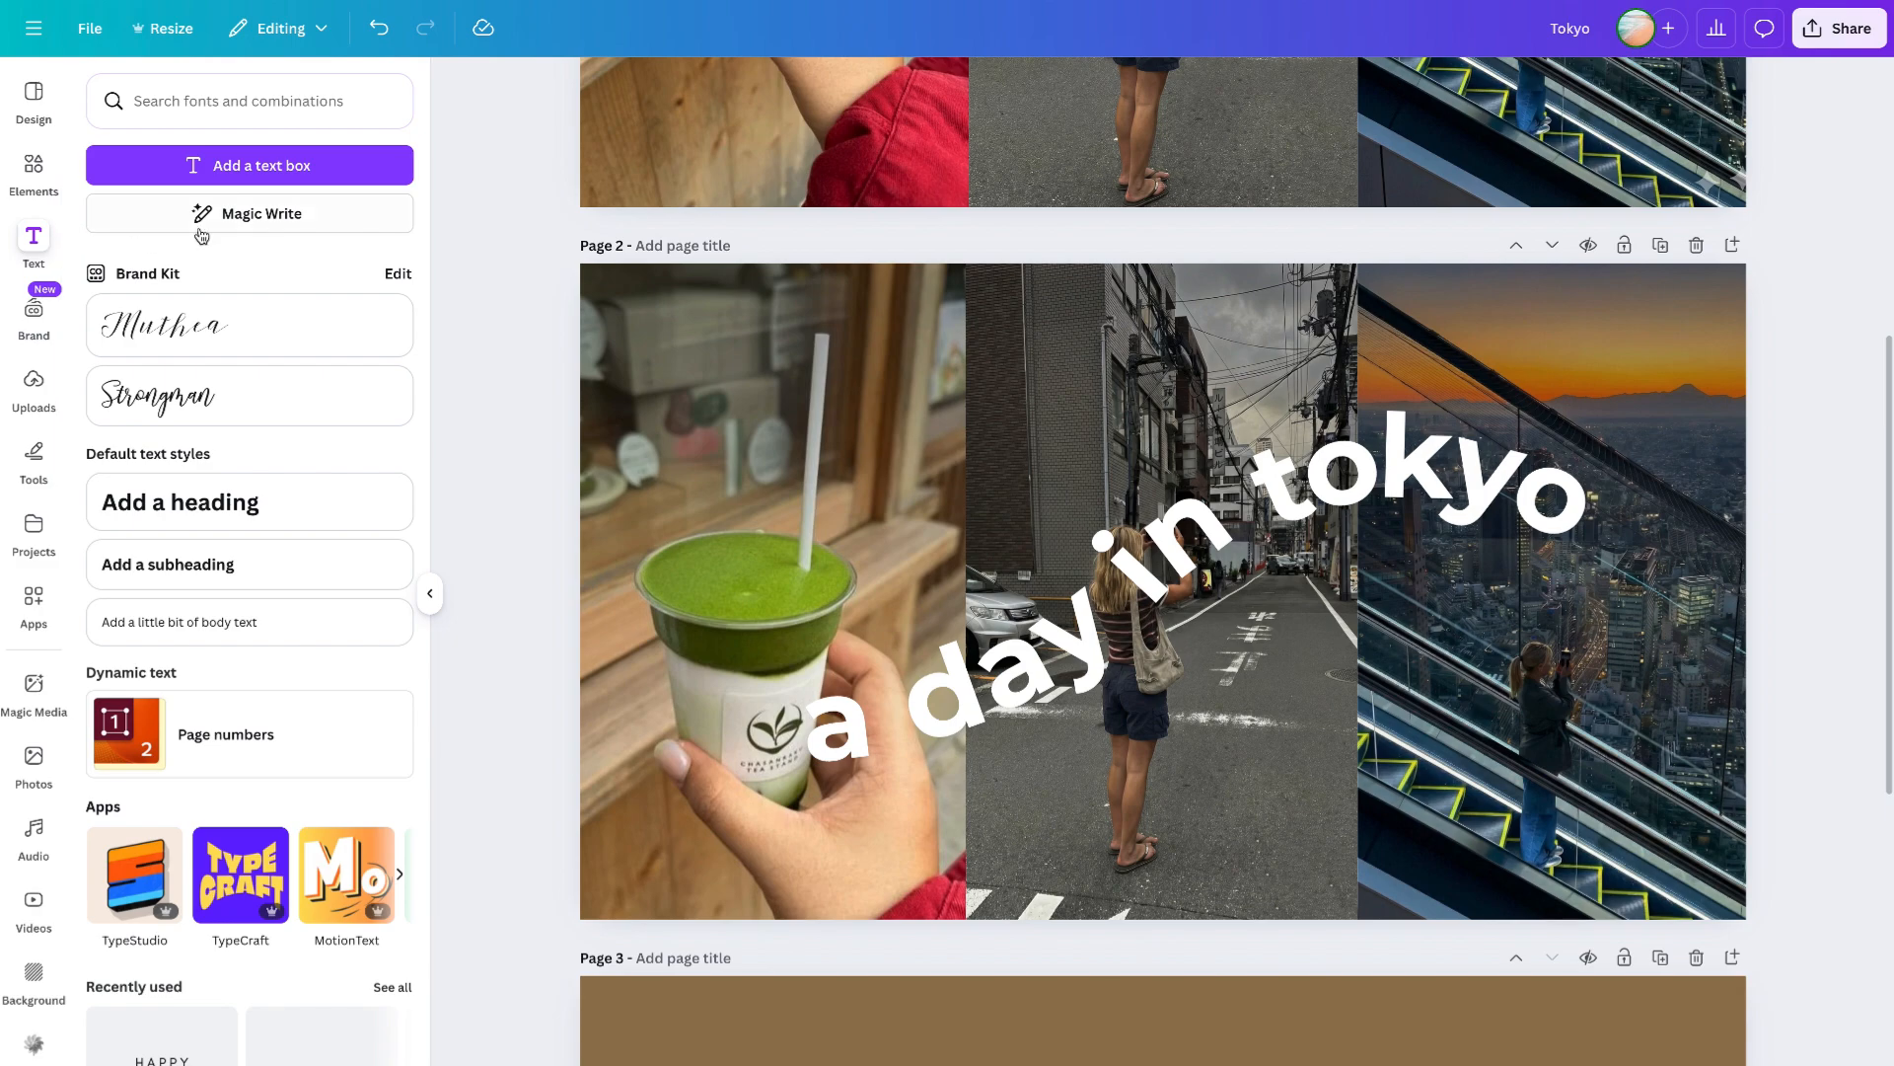
pyautogui.press('t')
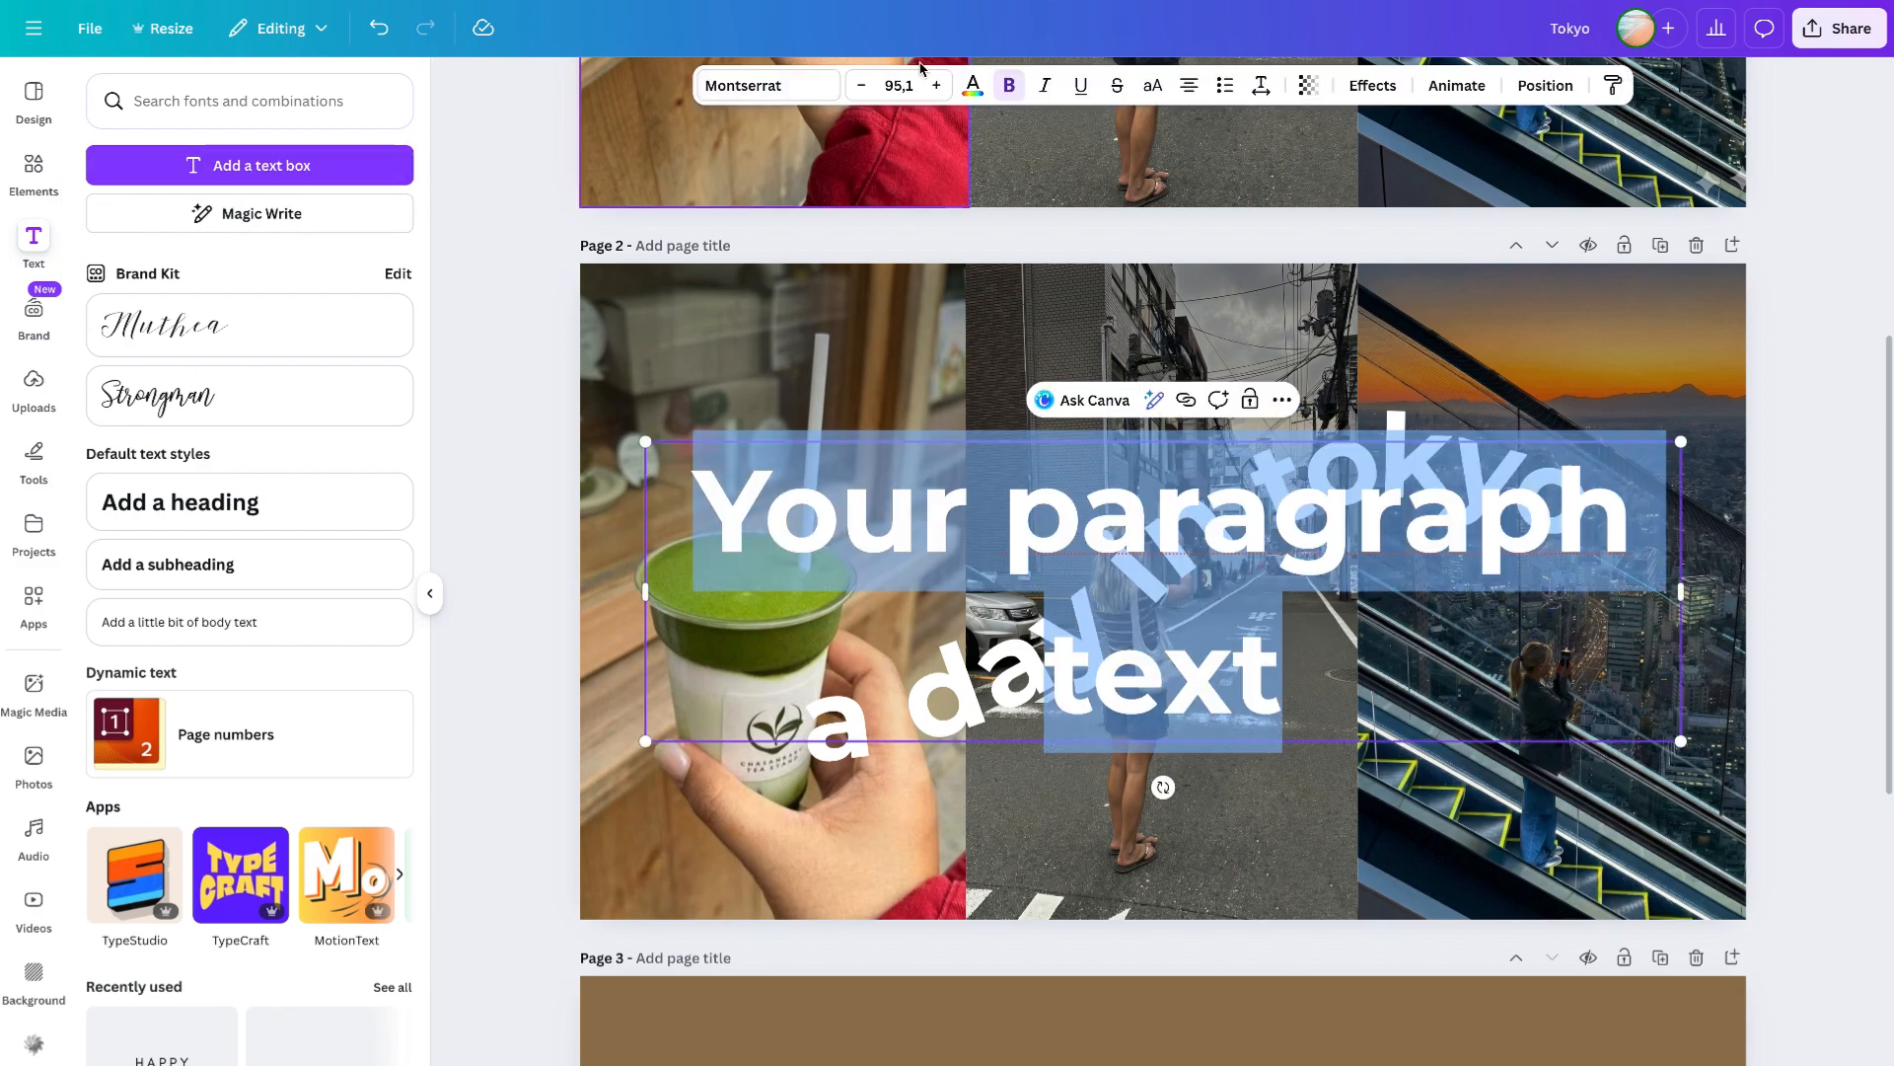
pyautogui.click(899, 85)
pyautogui.write('30')
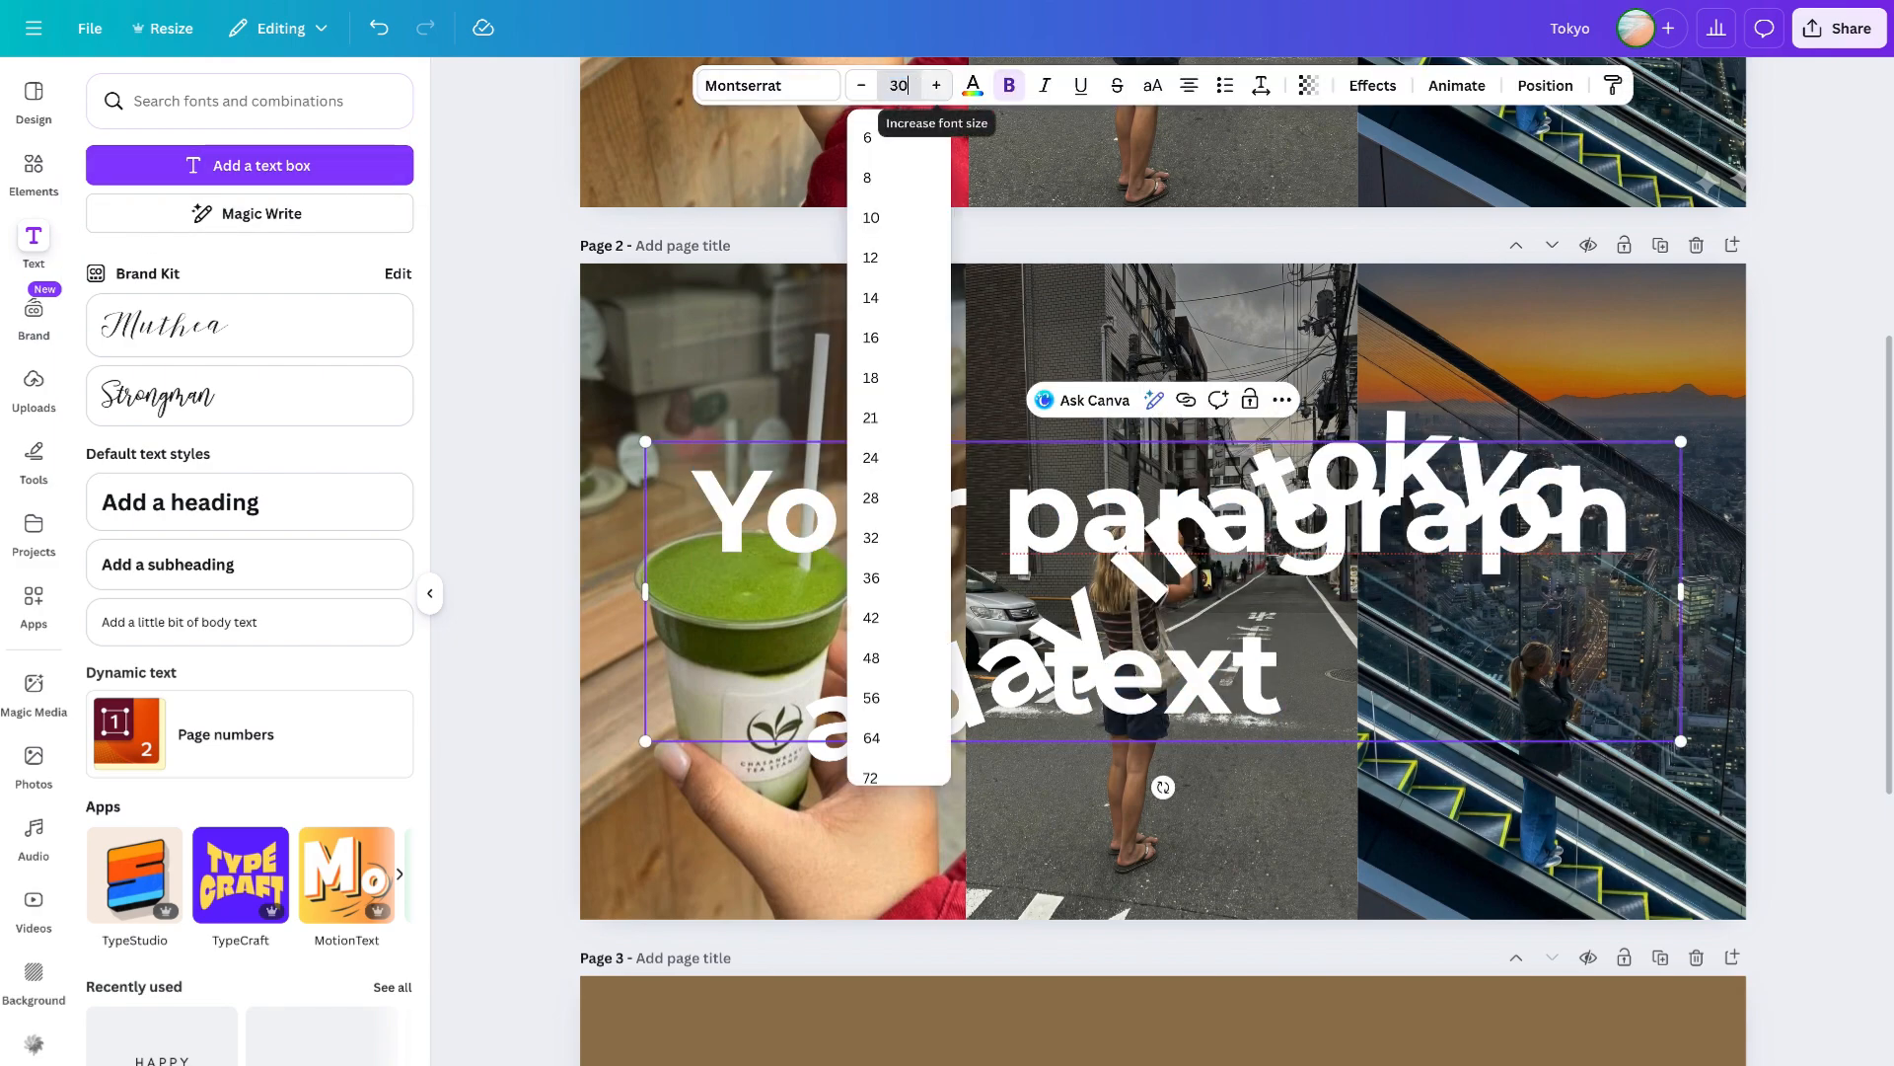
pyautogui.press('Return')
pyautogui.moveTo(1178, 532); pyautogui.dragTo(1181, 904)
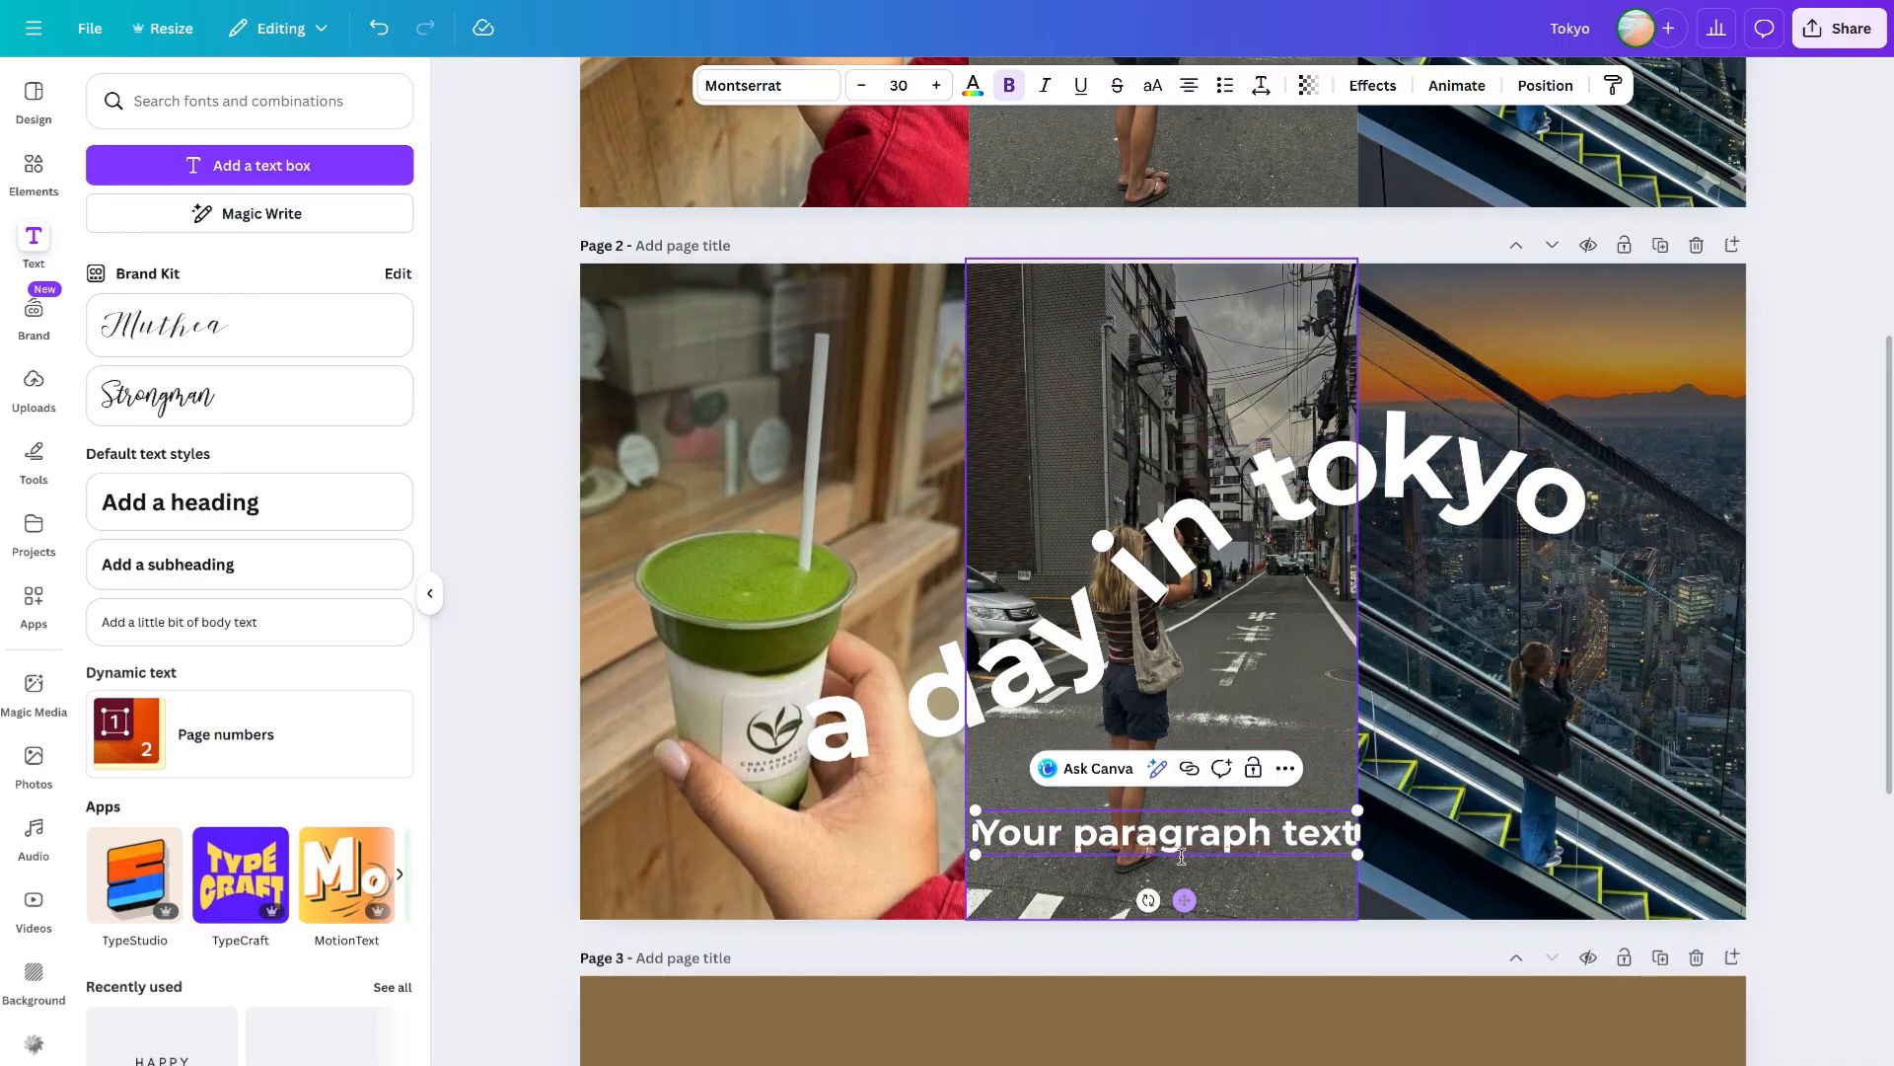
pyautogui.click(905, 83)
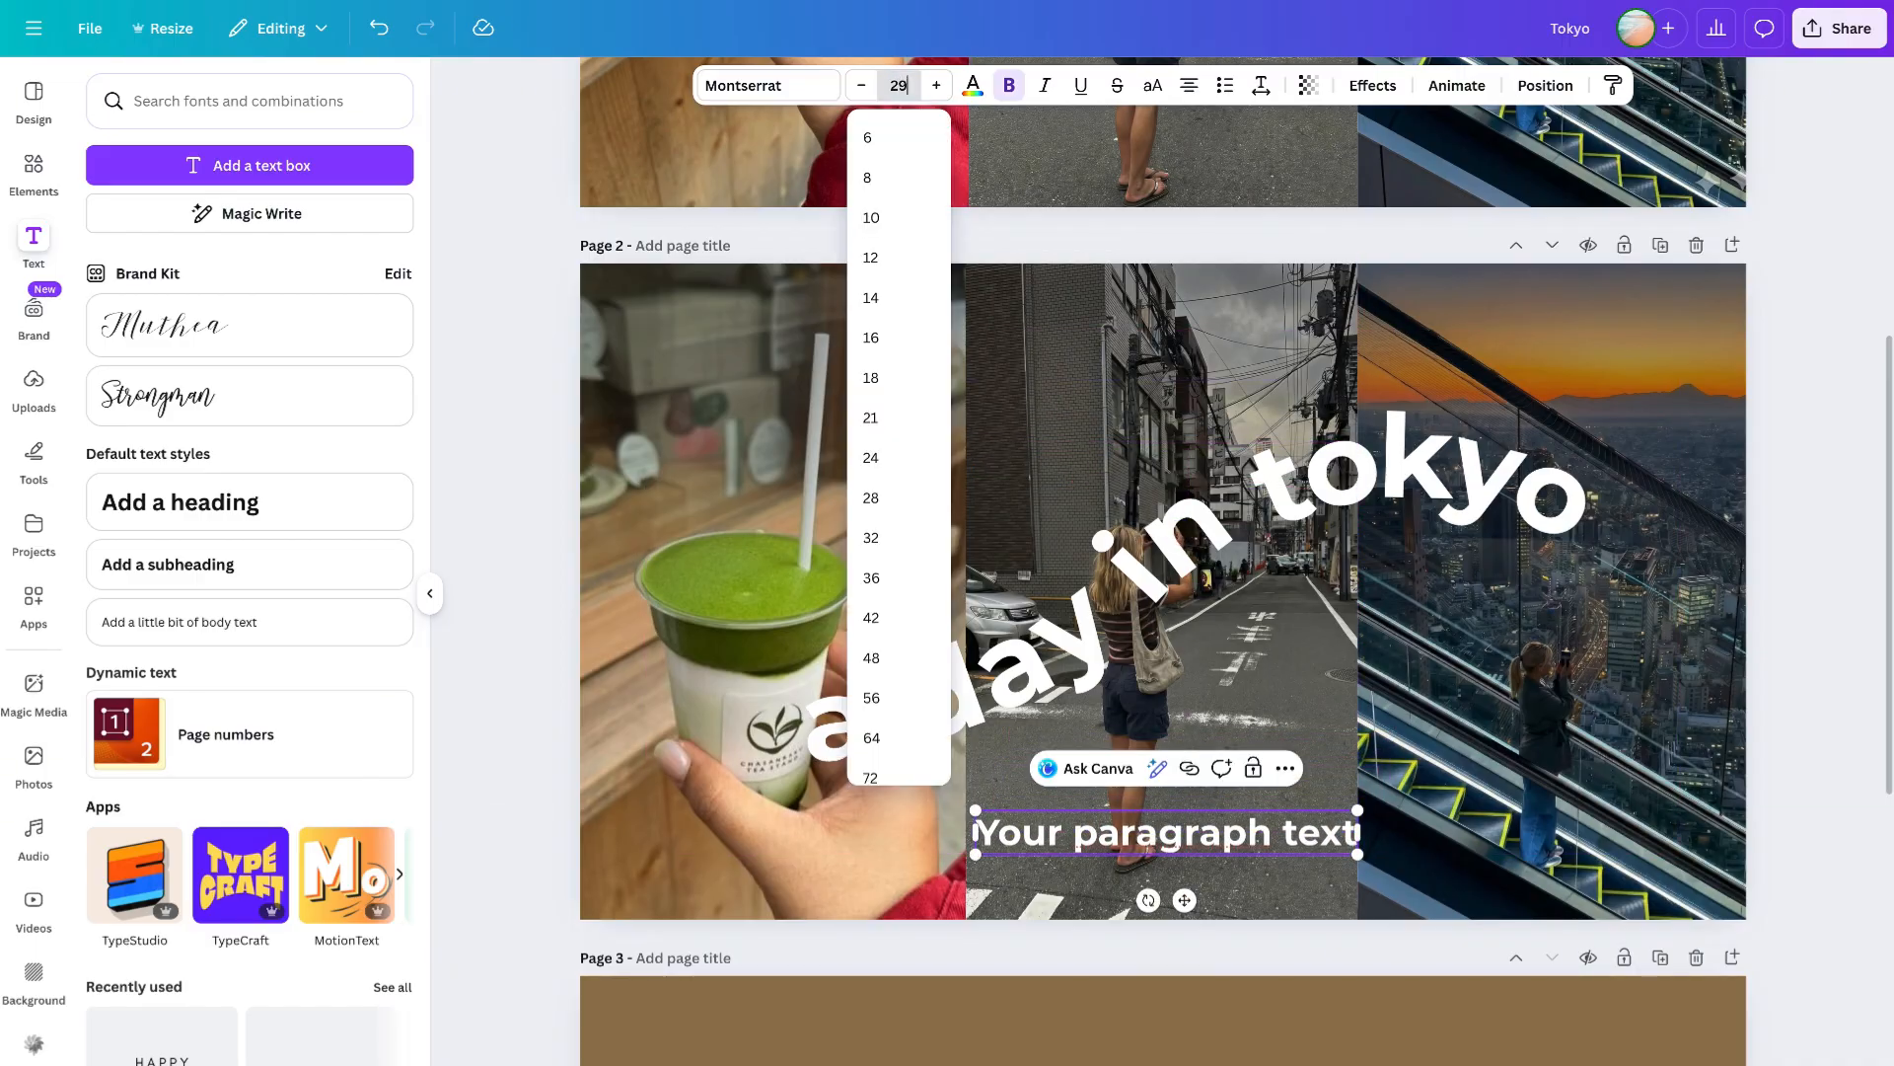
pyautogui.press('Return')
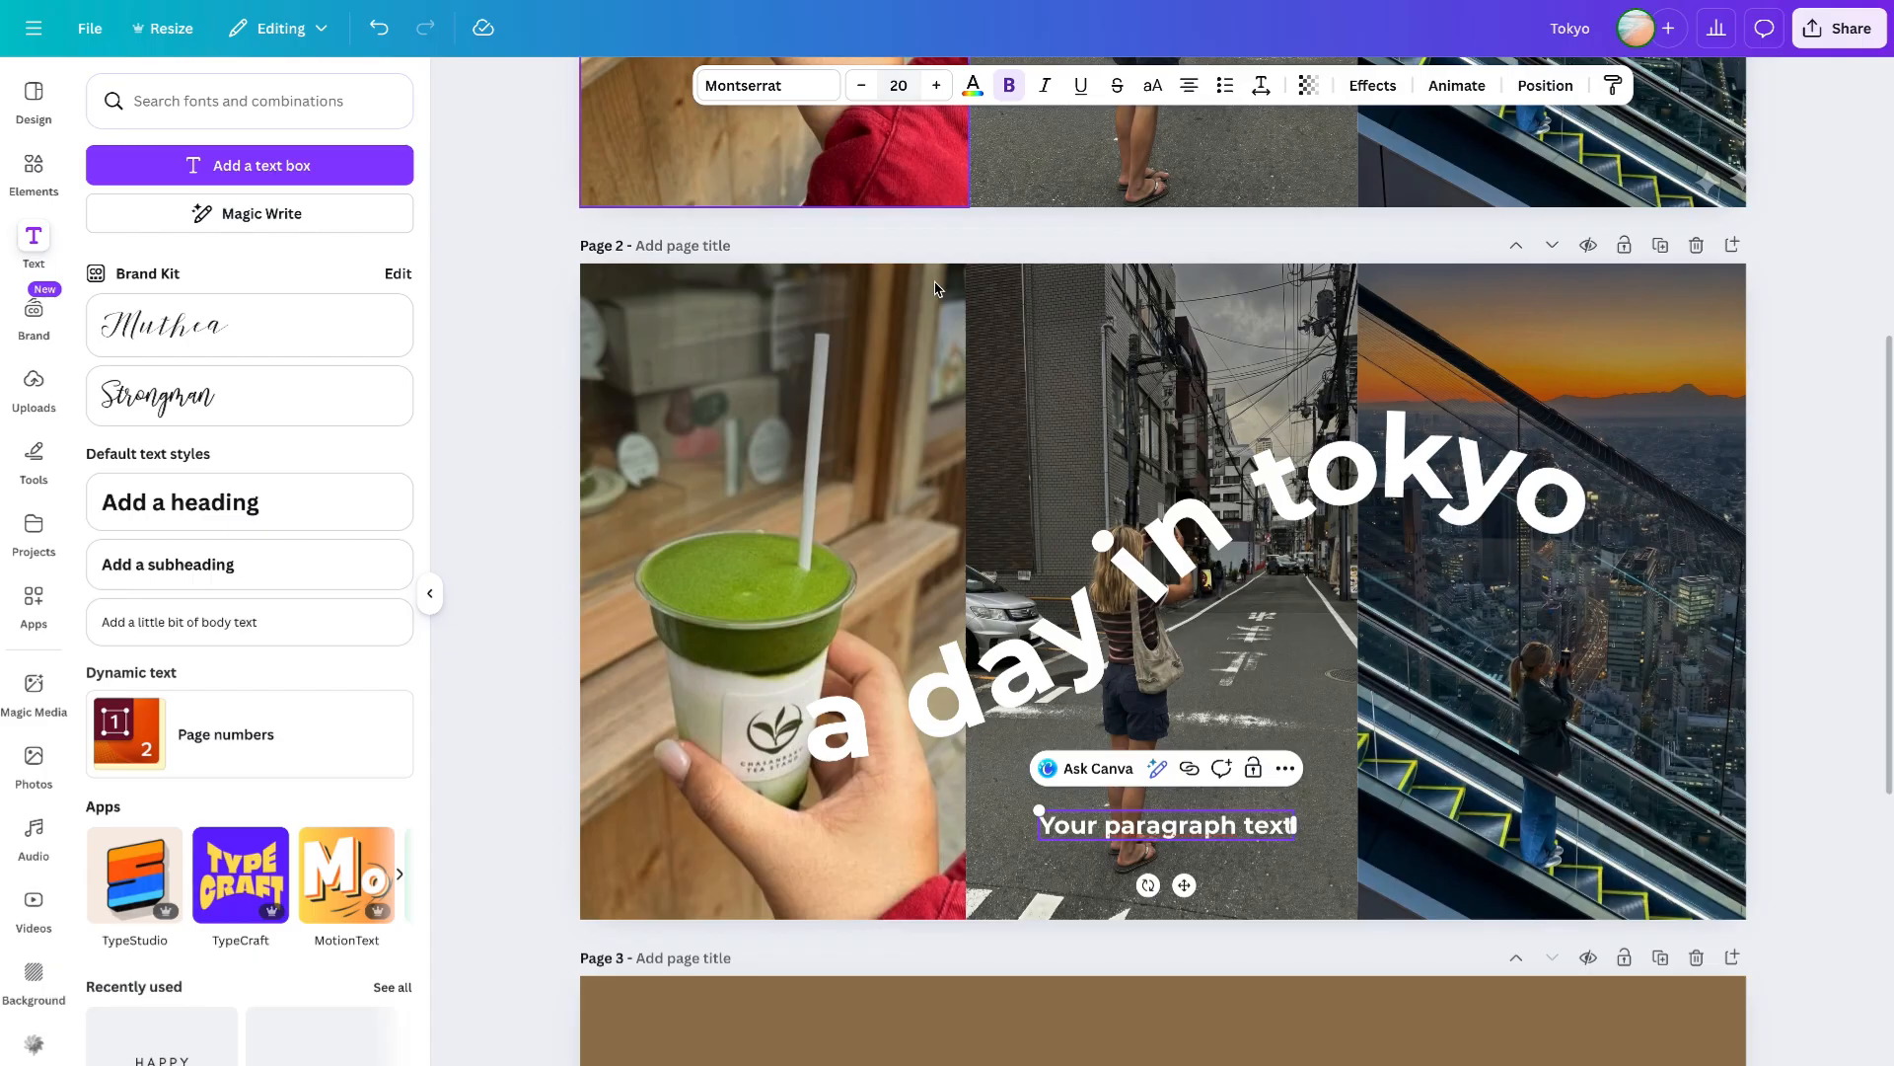
# - Change the new text's font to Montserrat SemiBold
pyautogui.click(770, 85)
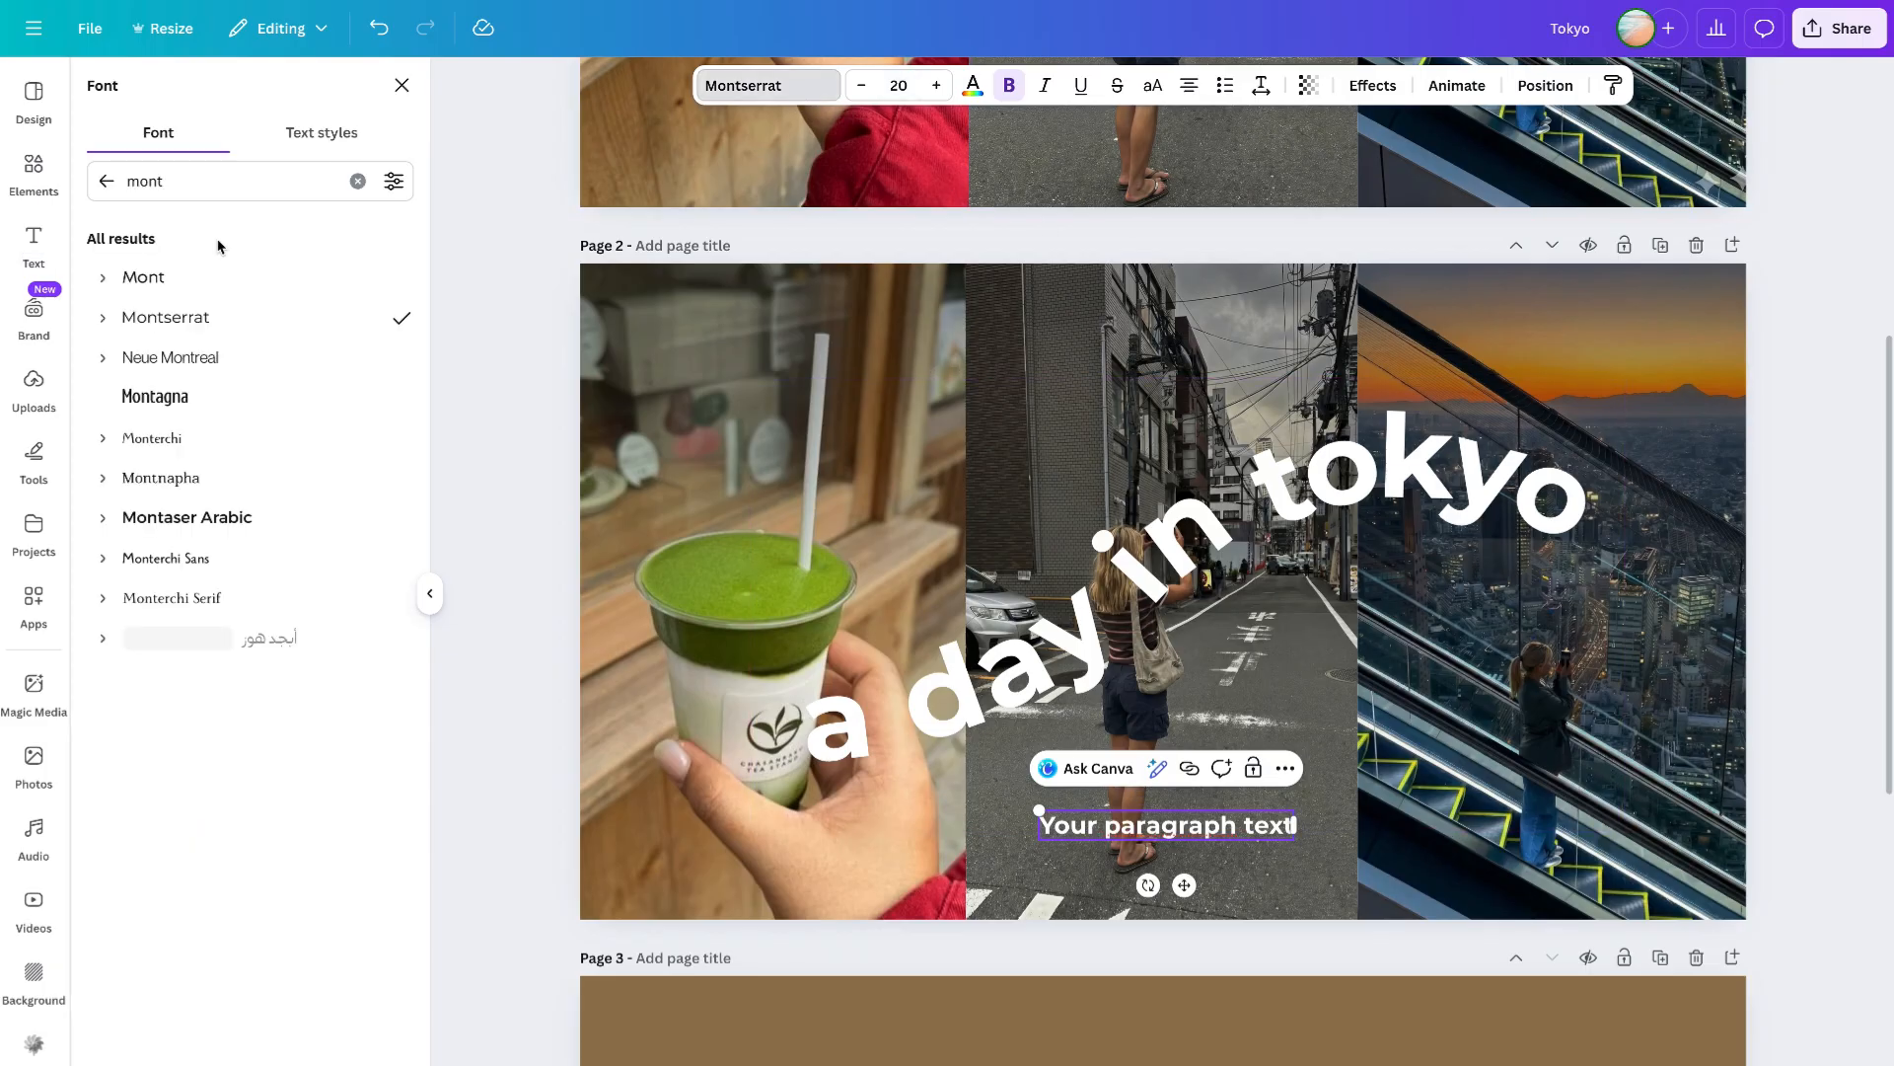
pyautogui.click(103, 317)
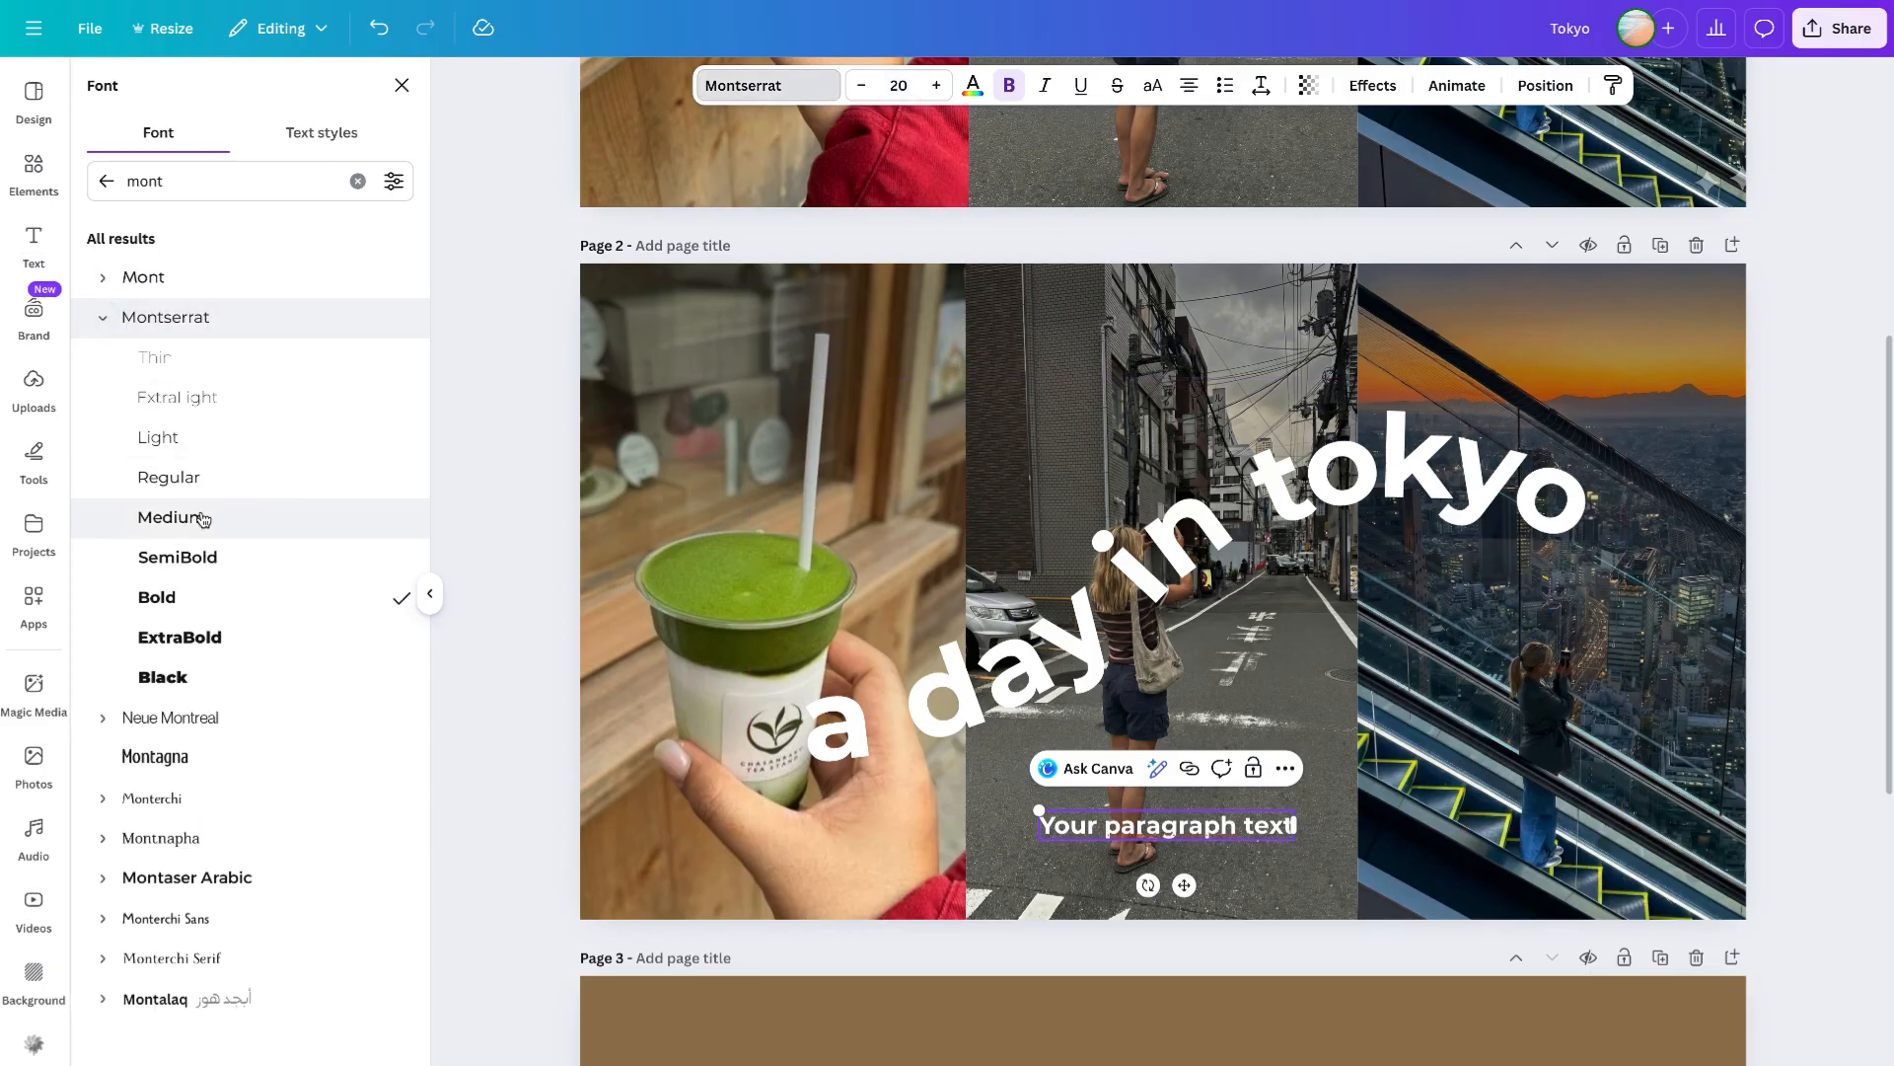
pyautogui.click(187, 556)
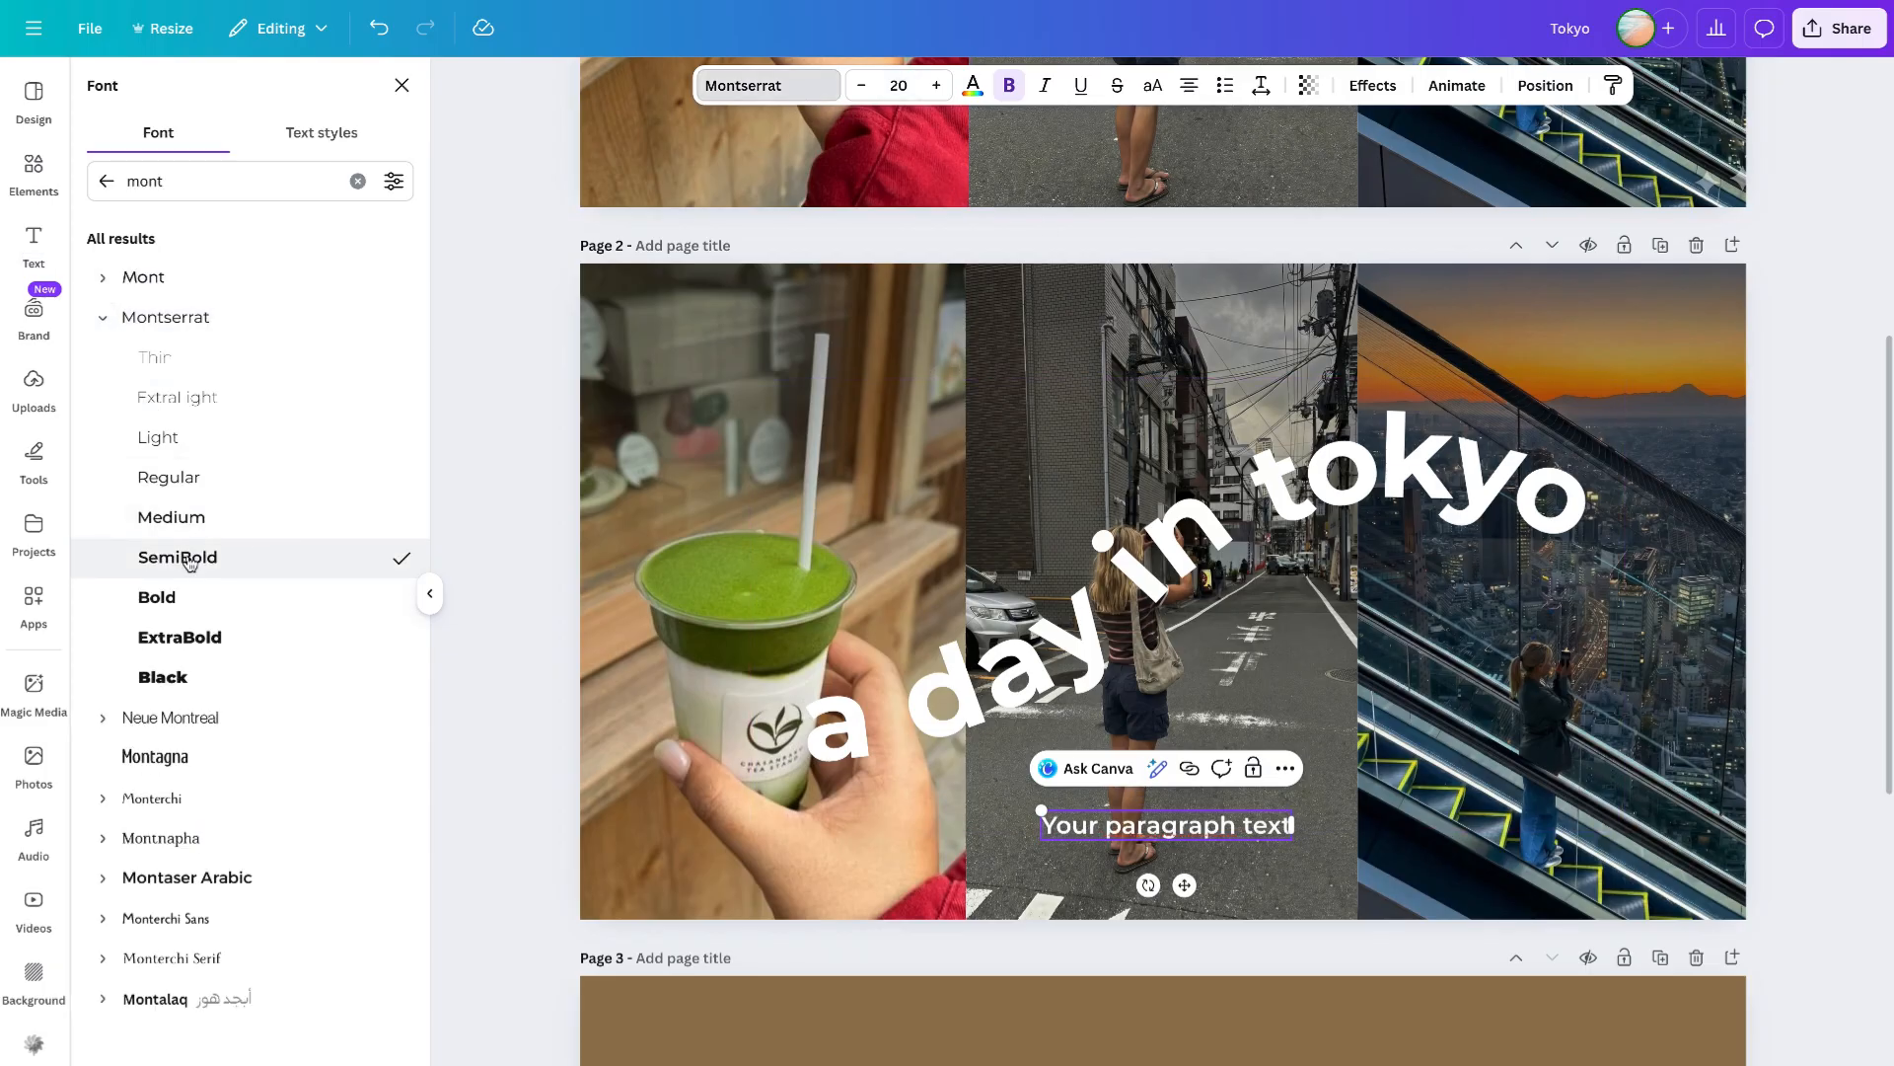
# - Replace the placeholder text with the pasted caption "matcha, city strolls, sky bar, kpop"
pyautogui.doubleClick(1182, 832)
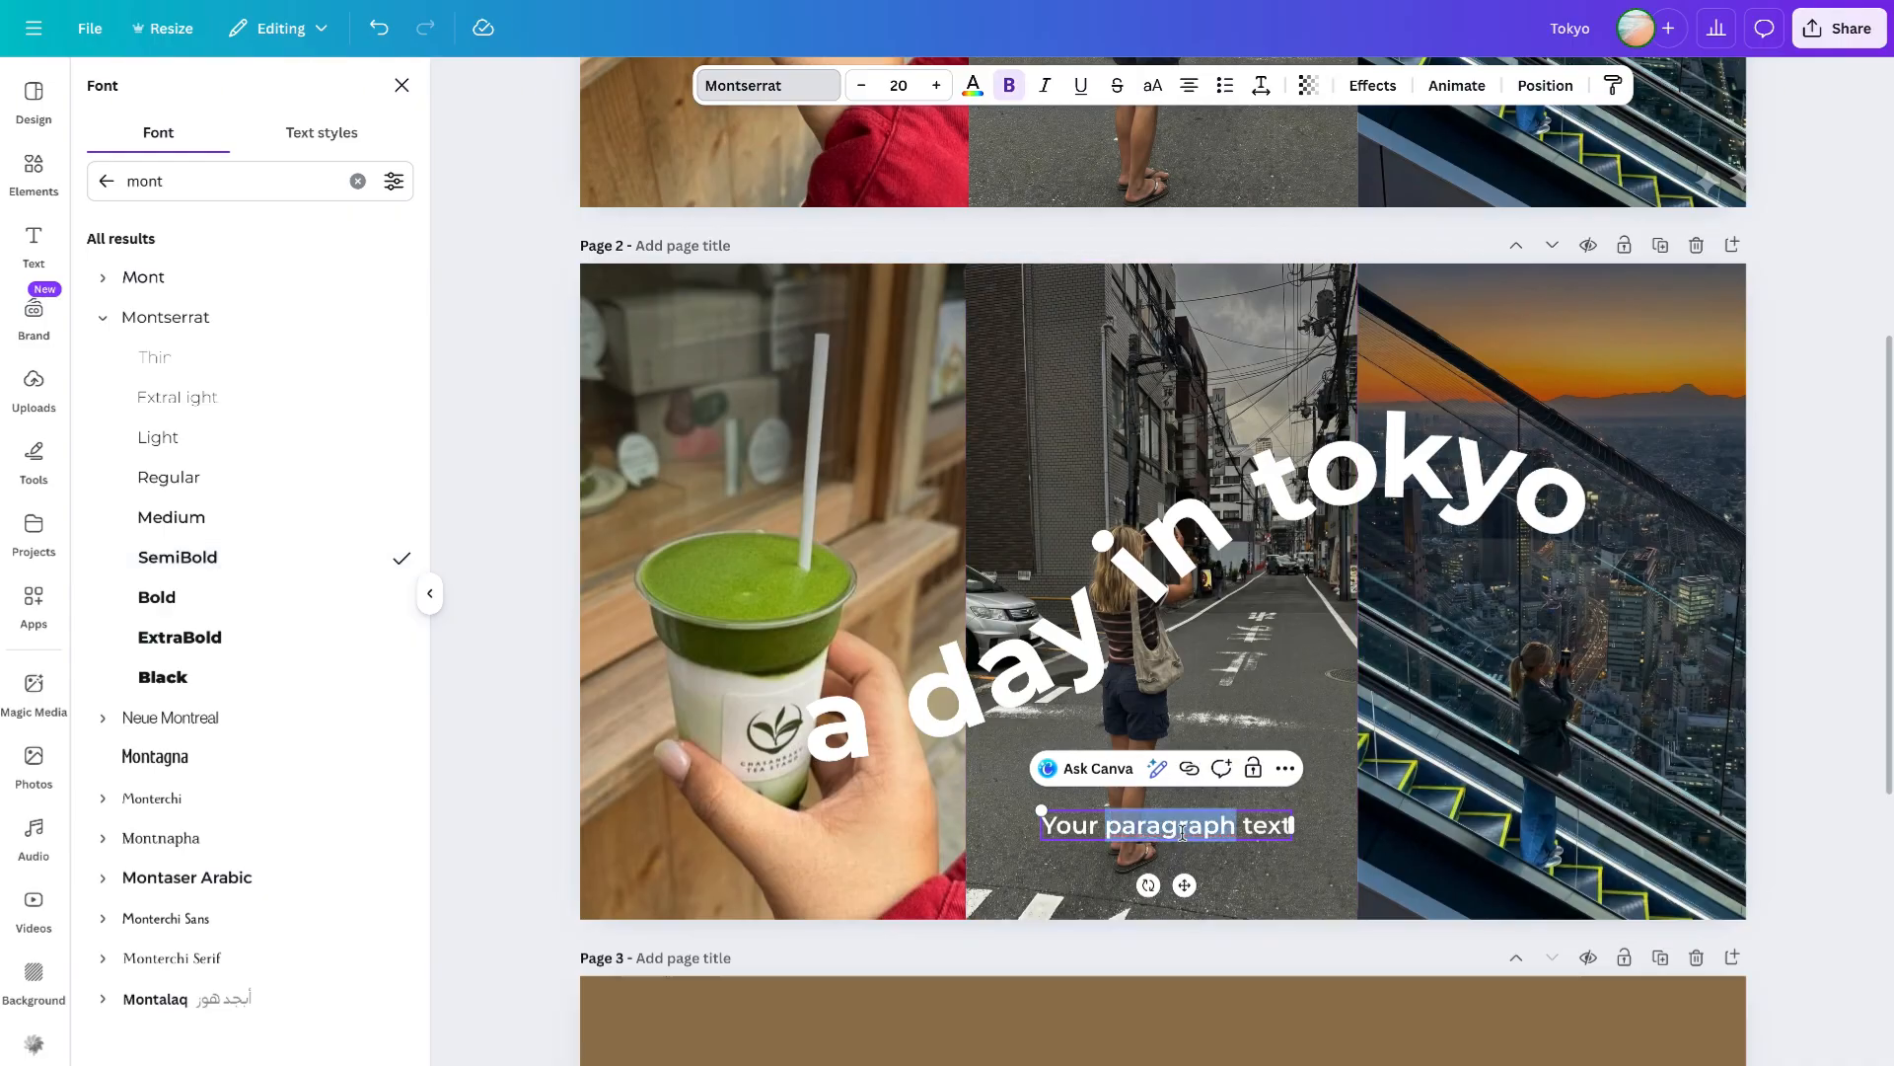
pyautogui.click(1400, 888)
pyautogui.doubleClick(1212, 834)
pyautogui.write('matcha, city strolls, sky bar, kpop')
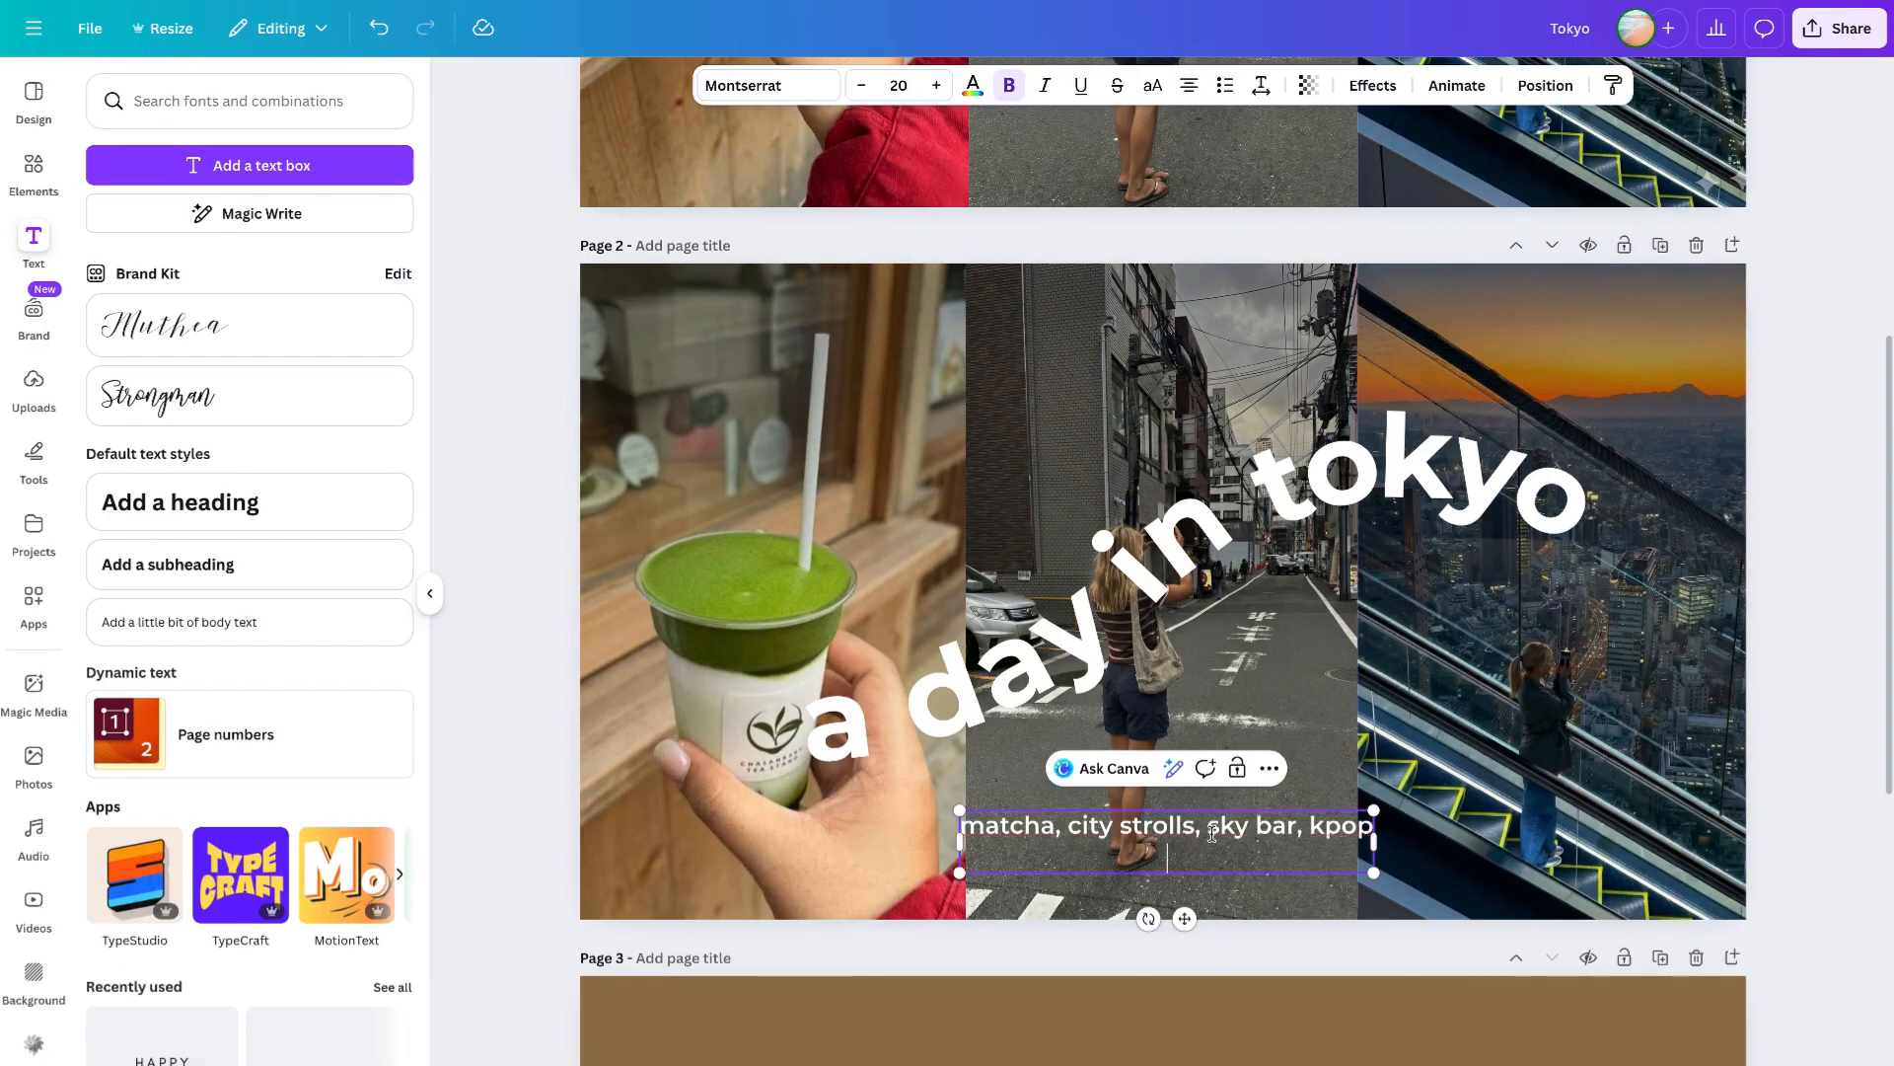
pyautogui.press('BackSpace')
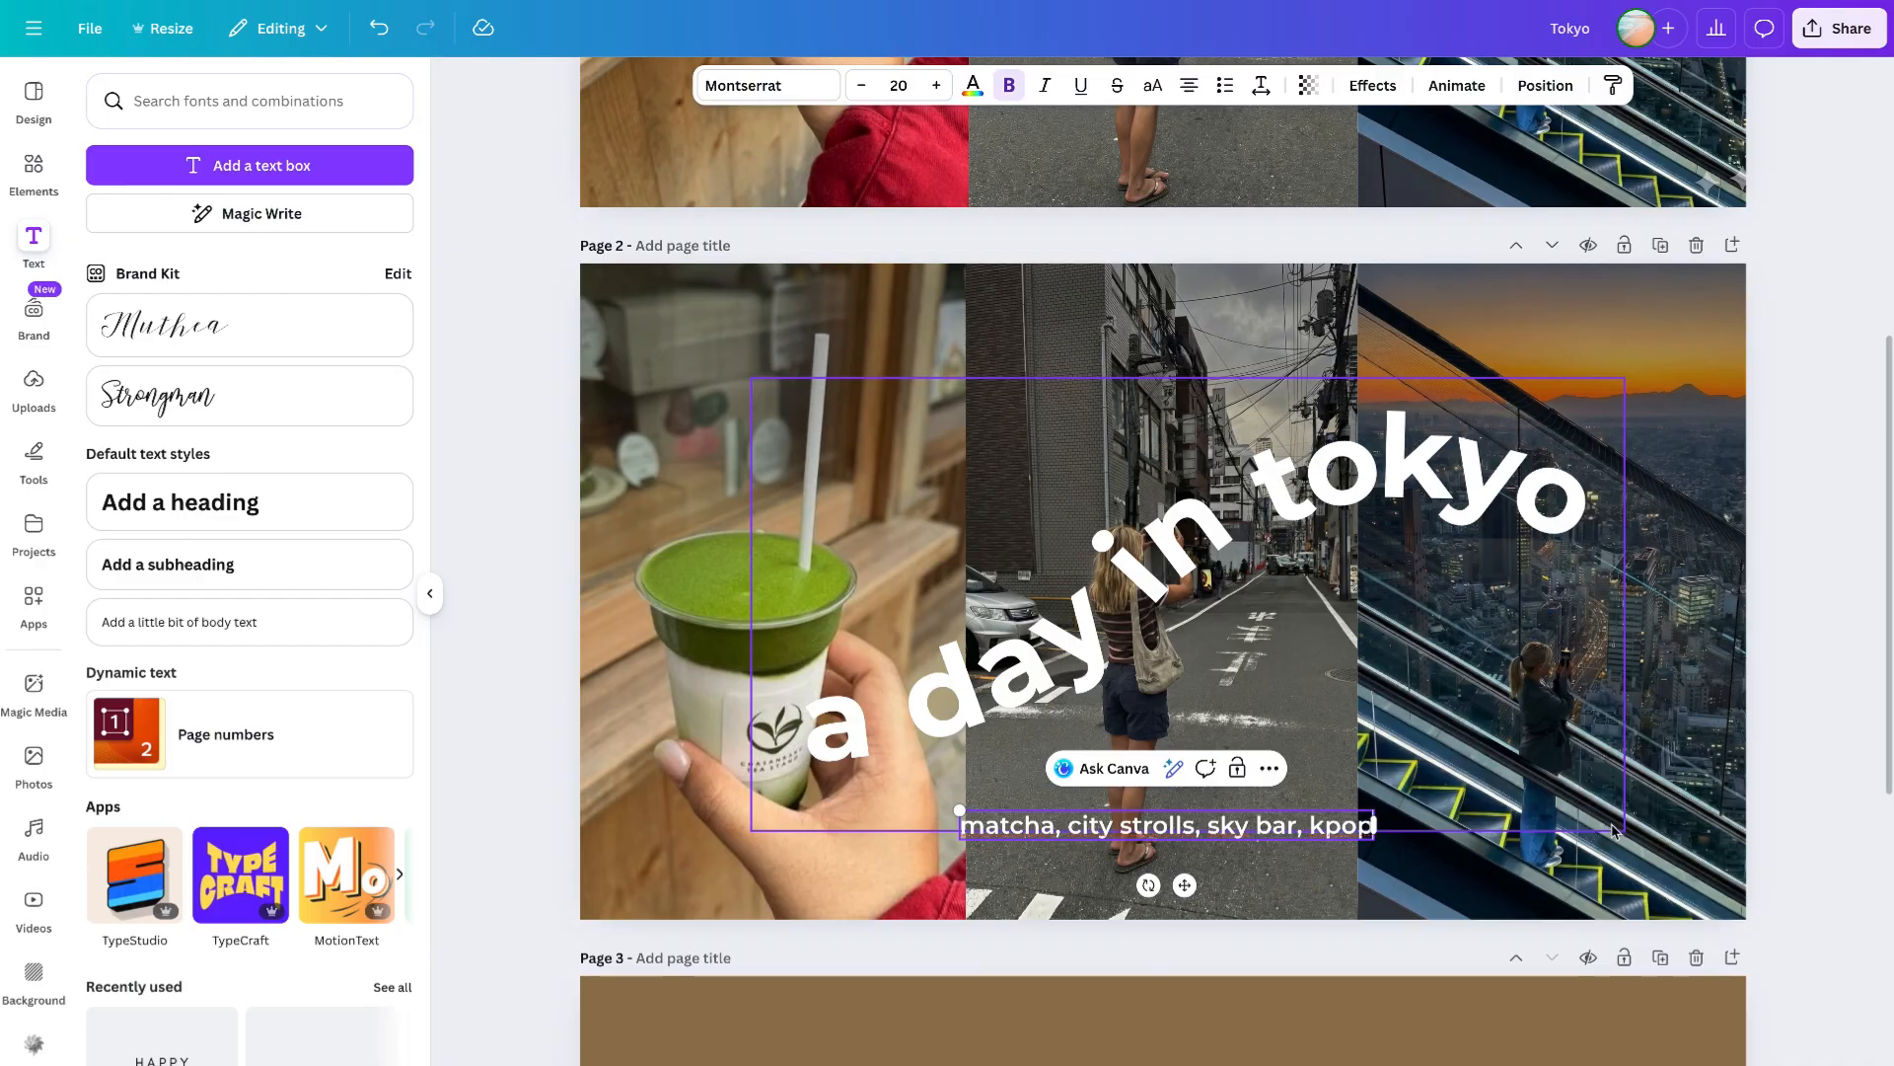
pyautogui.click(1344, 786)
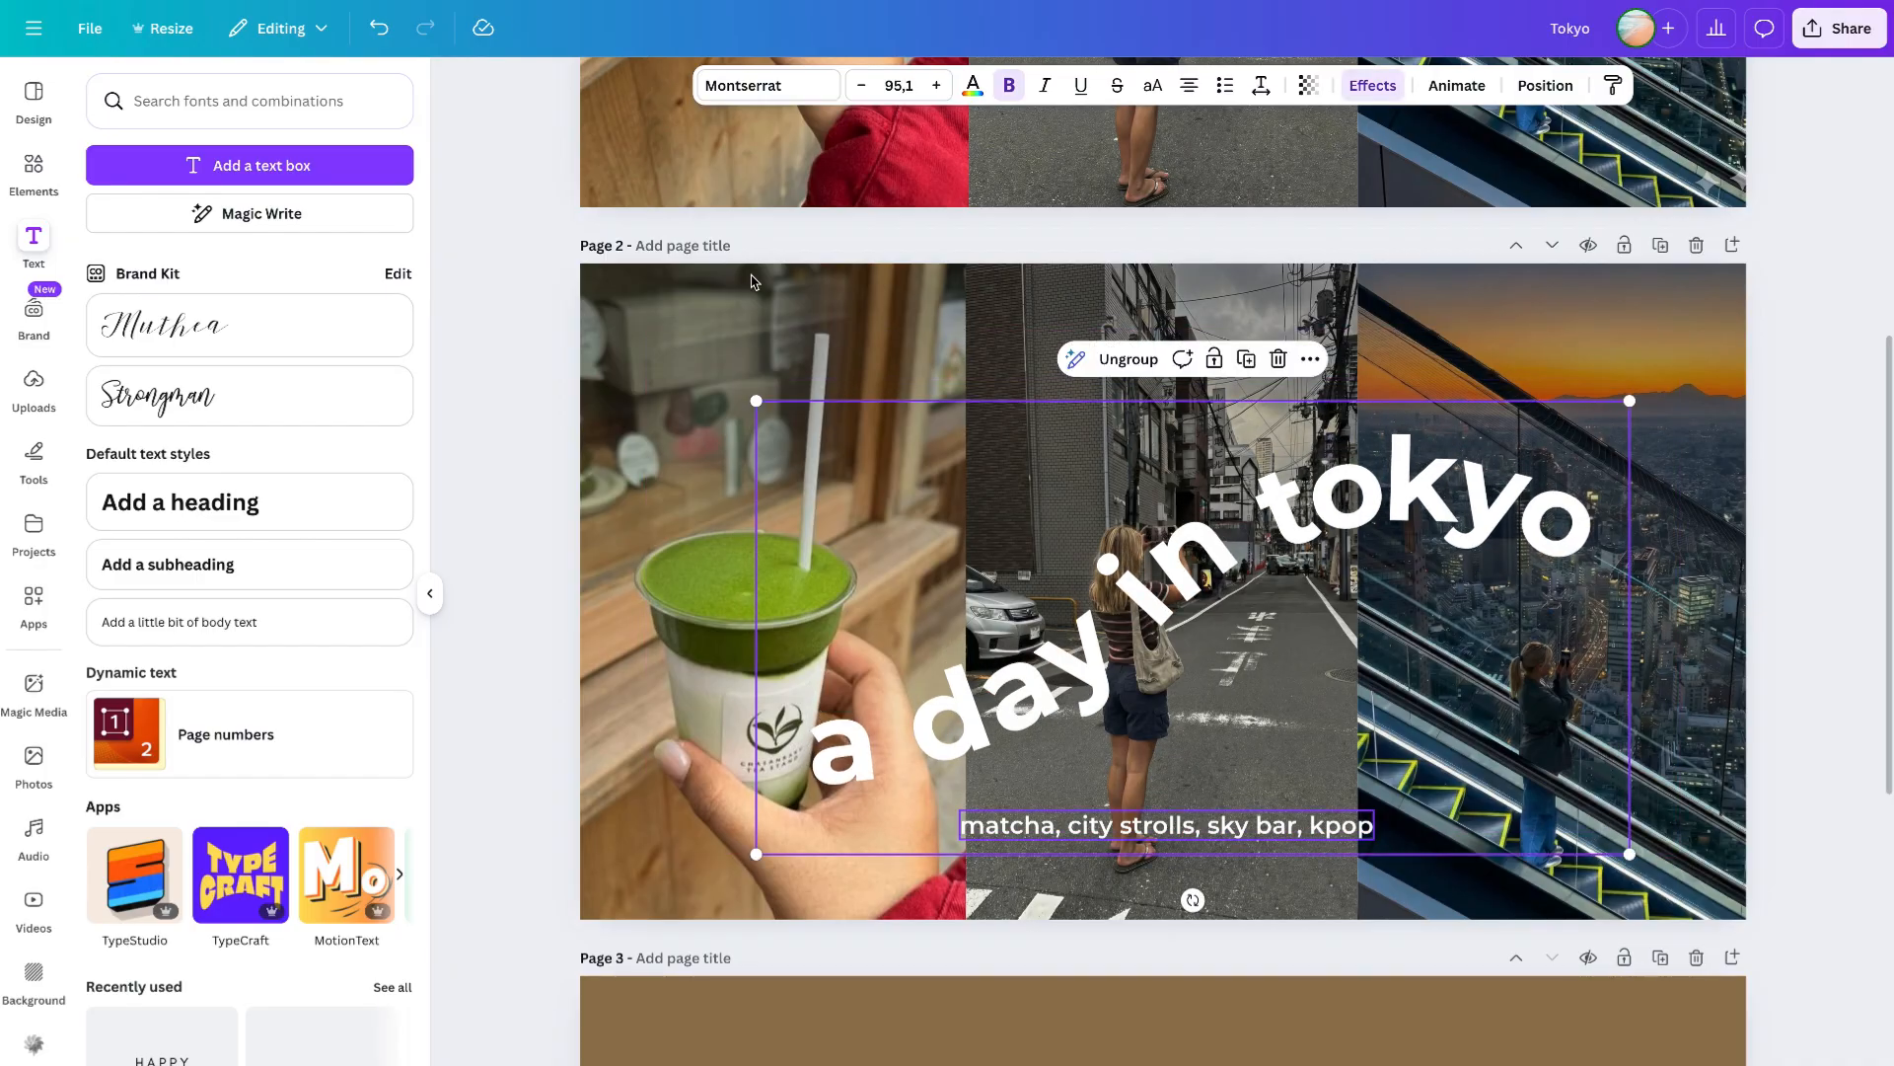
pyautogui.click(379, 27)
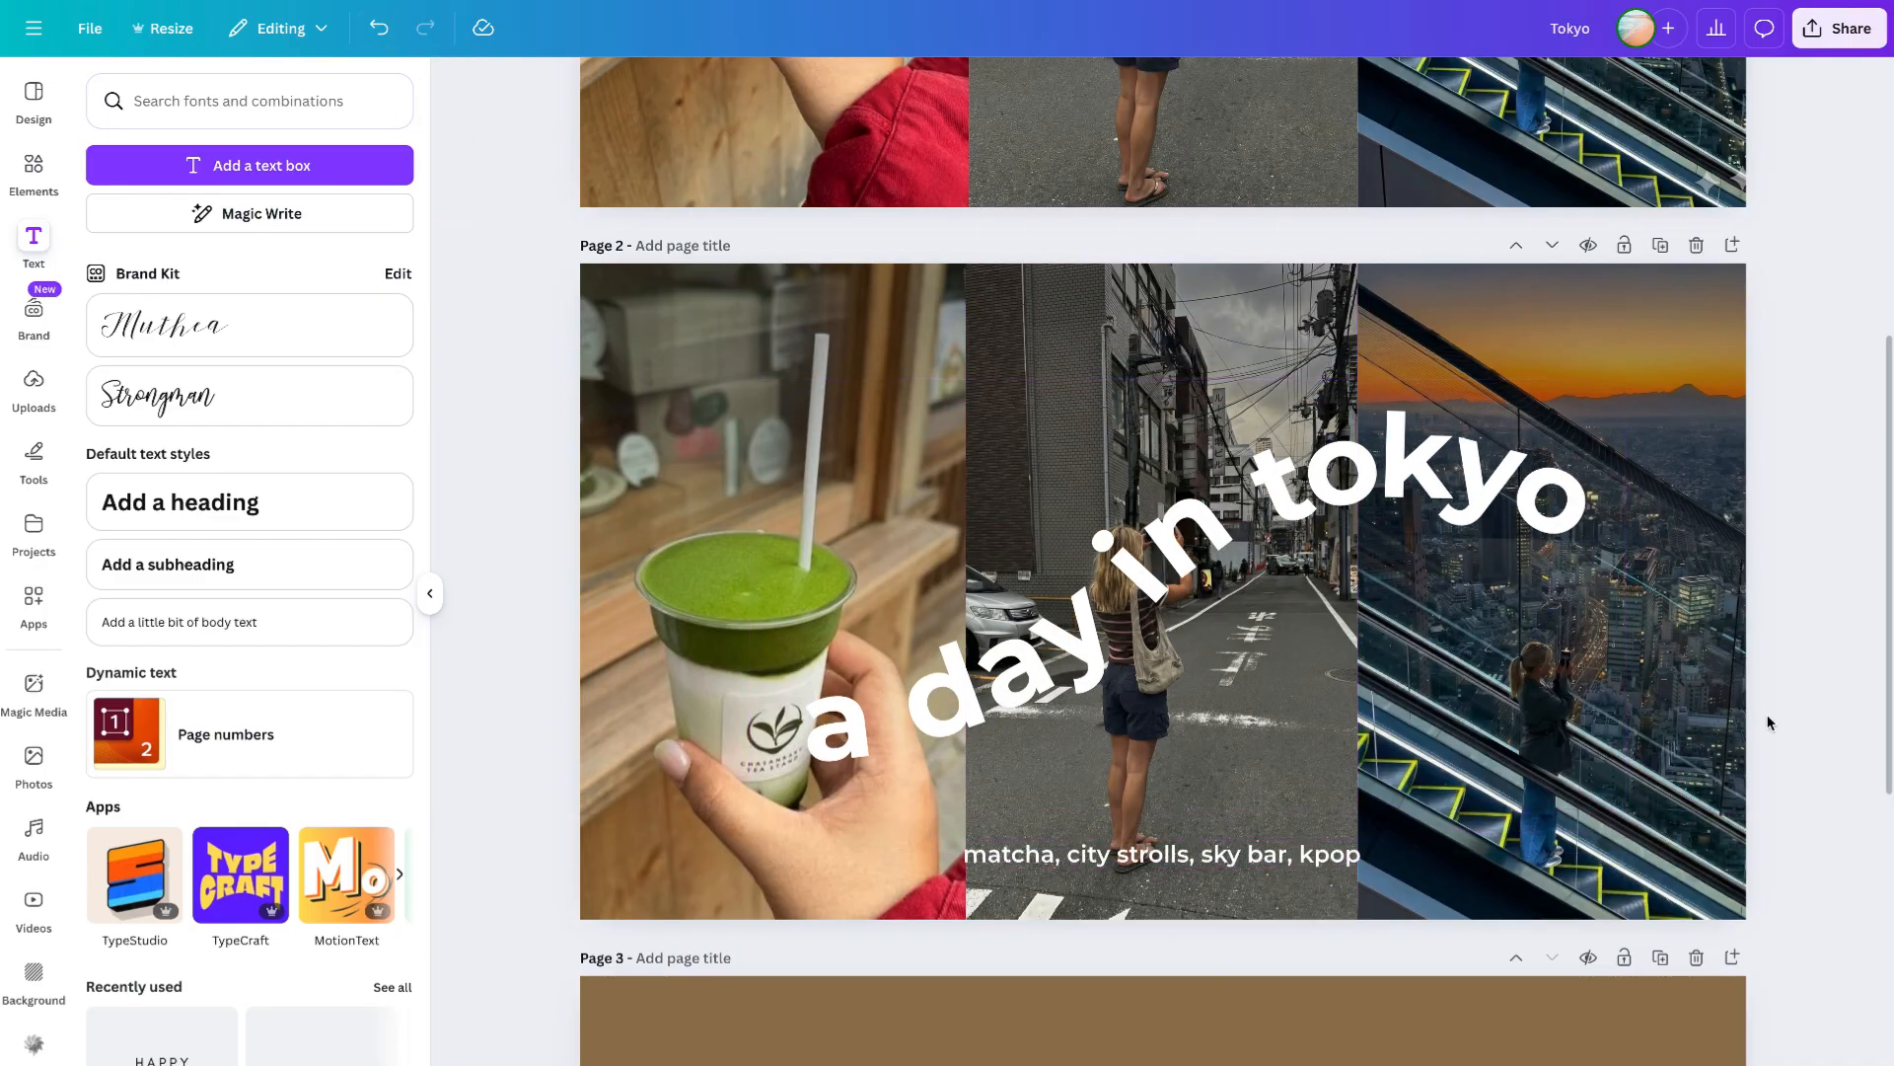
pyautogui.scroll(5, 1767, 723)
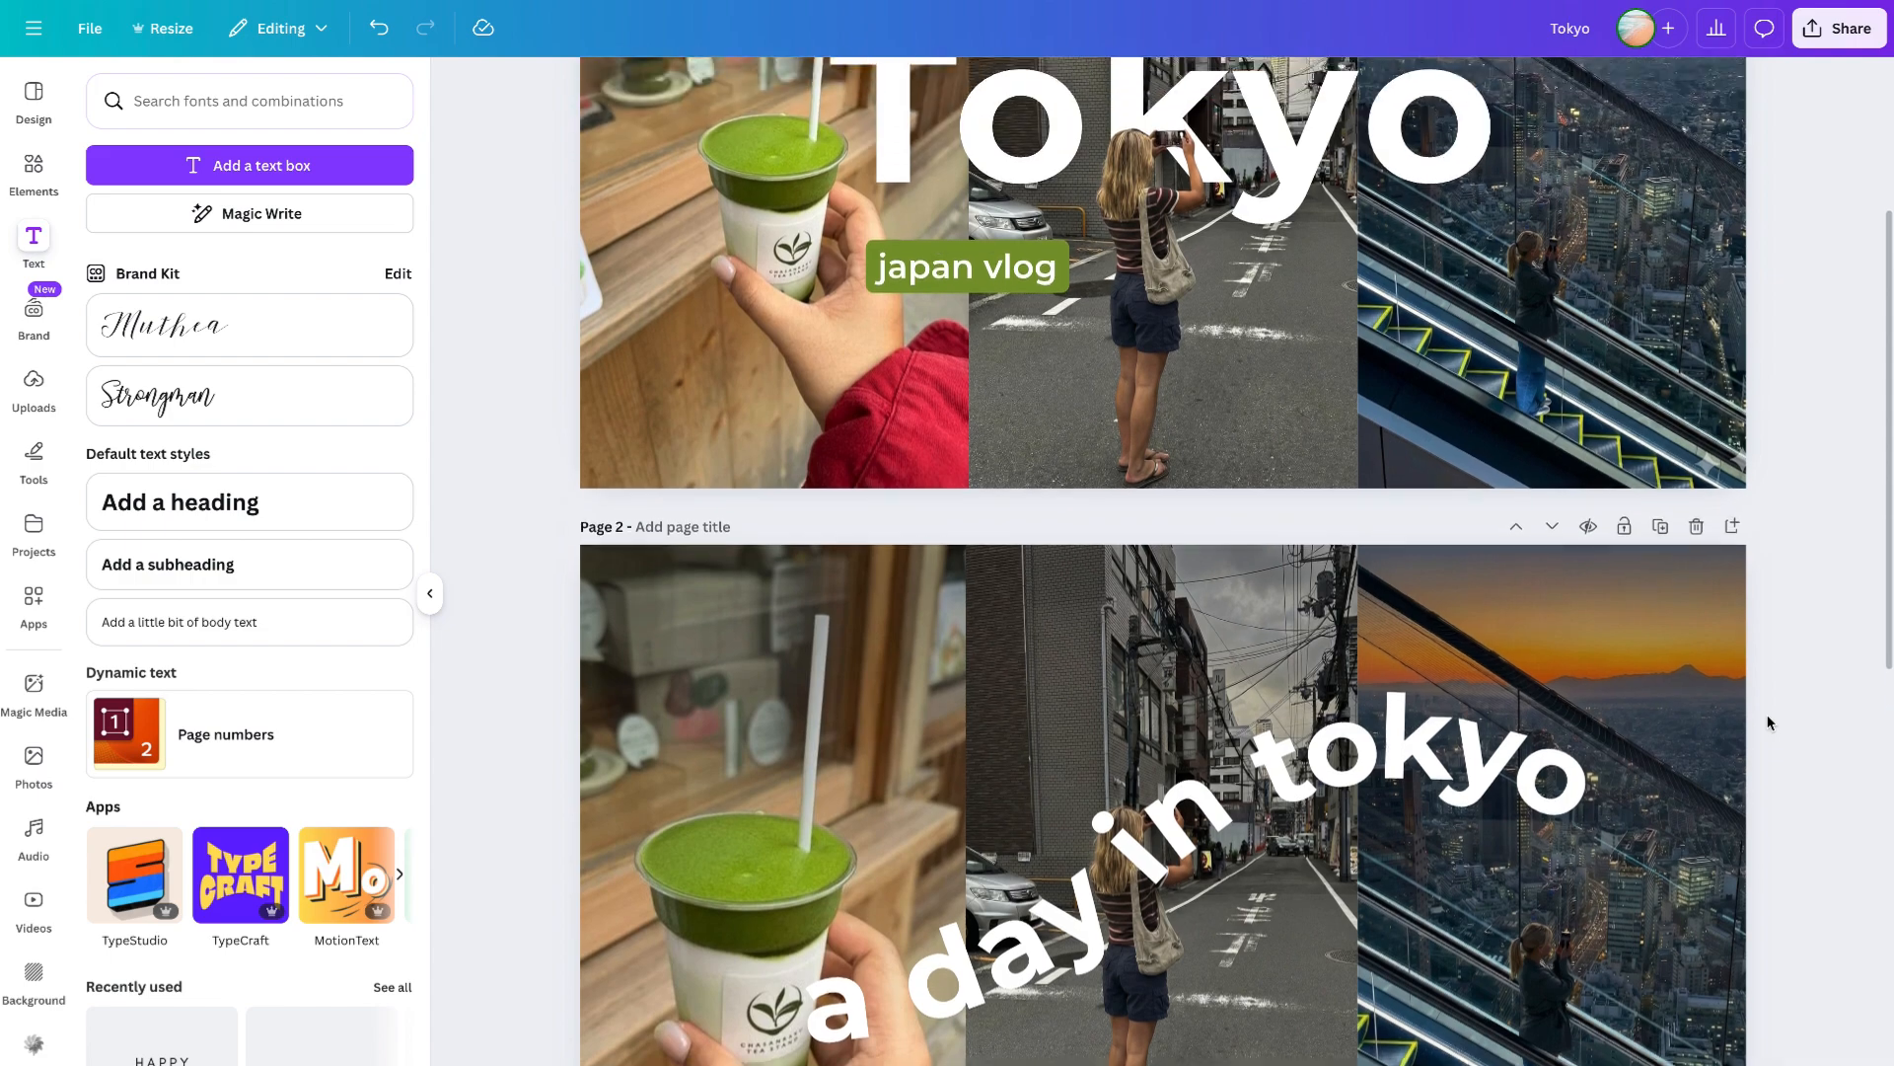
pyautogui.scroll(1, 1767, 723)
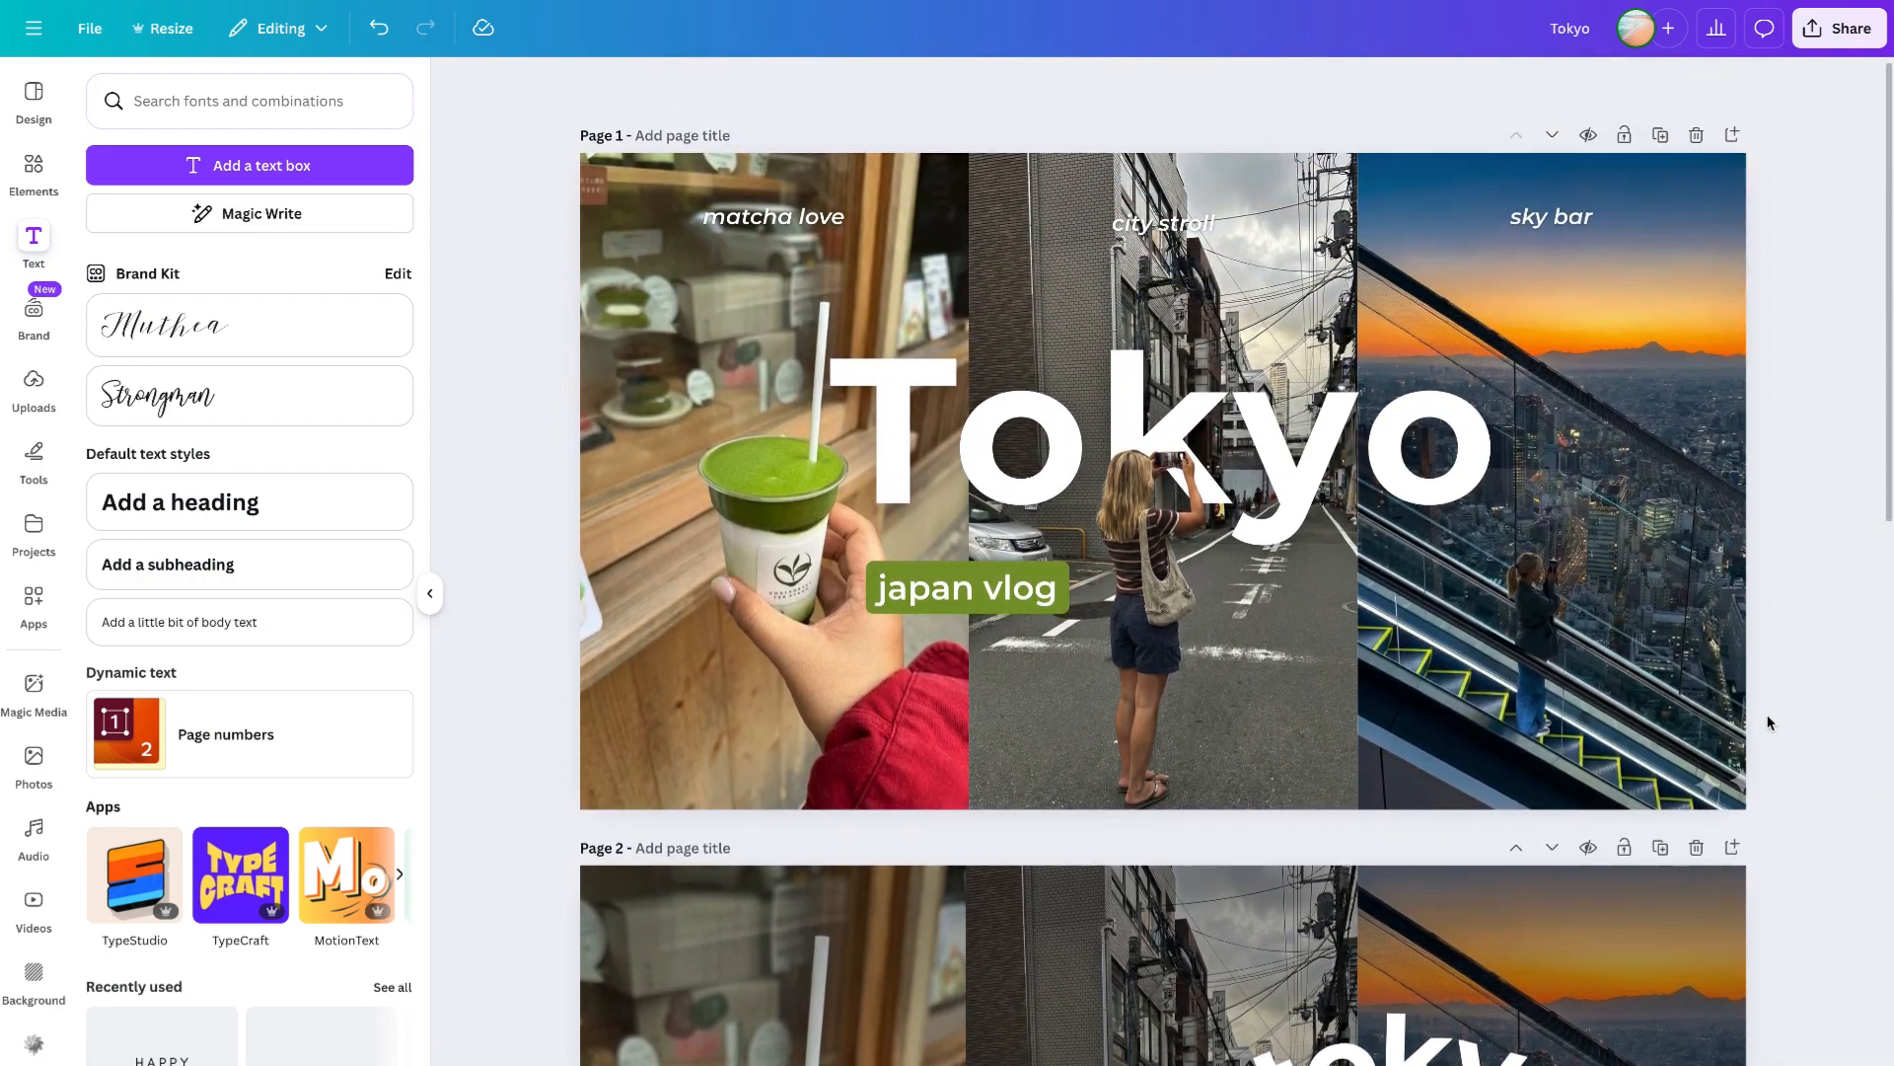
pyautogui.scroll(-5, 1768, 723)
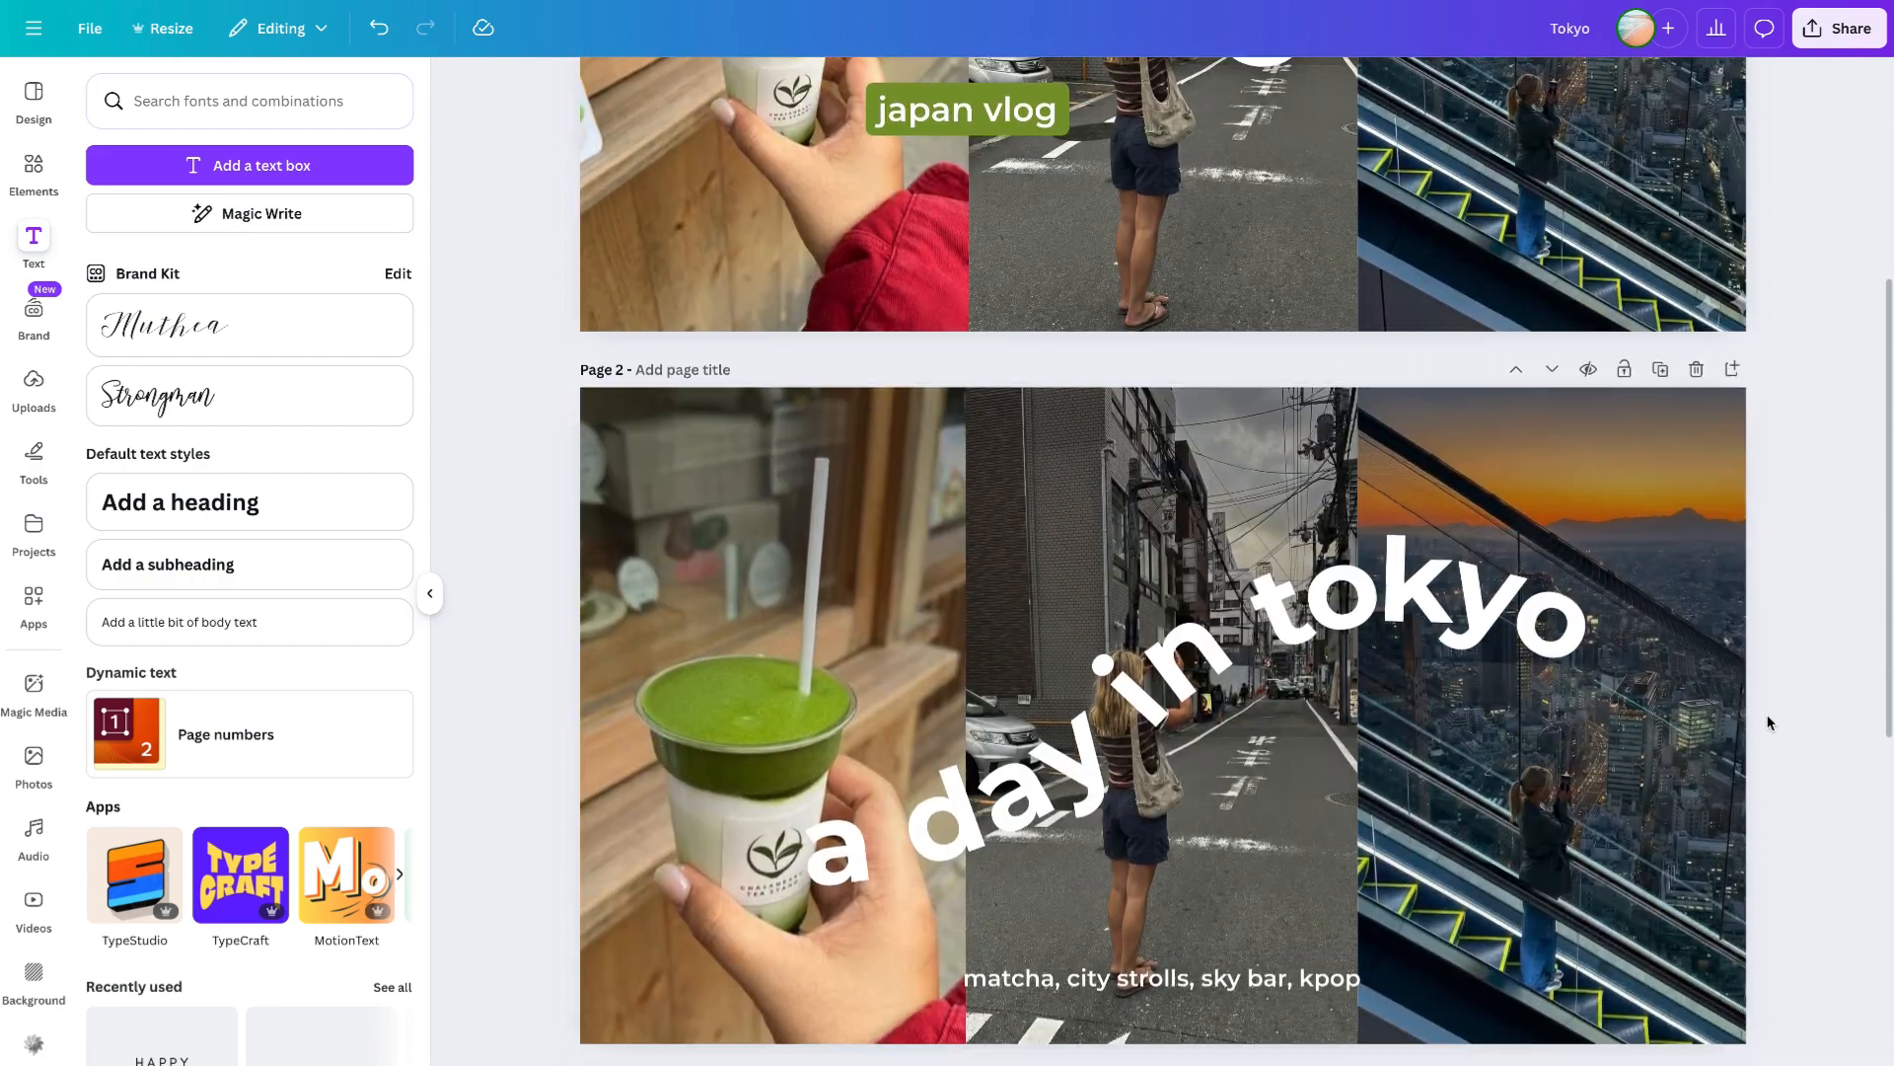